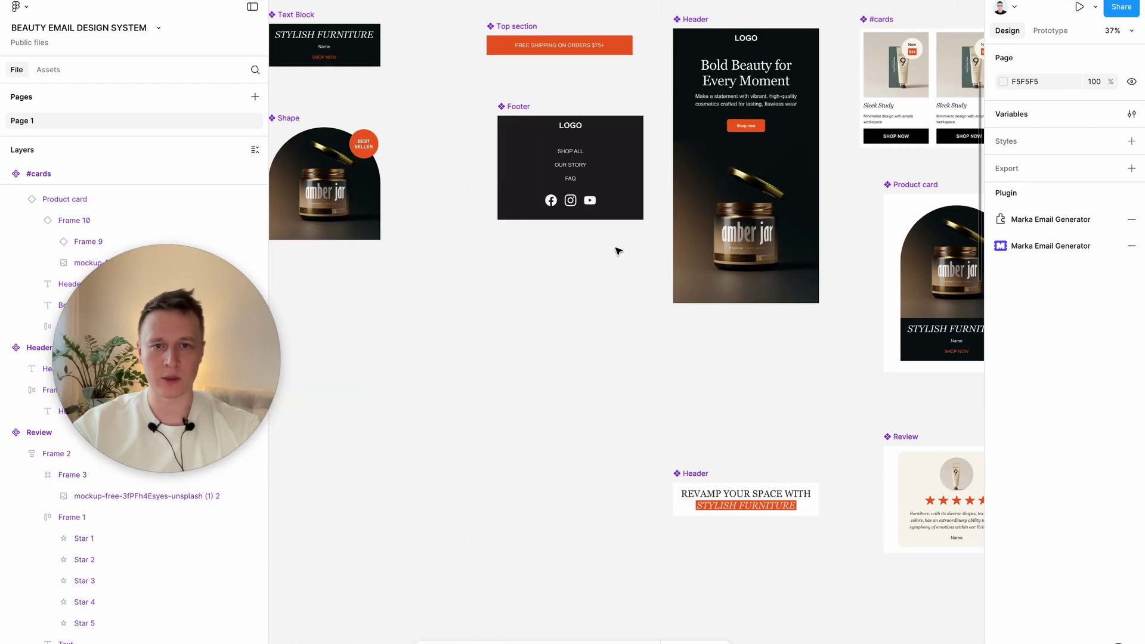
Look over the email component library and the assembled email template beneath it.
scroll(617, 250, "down", 5)
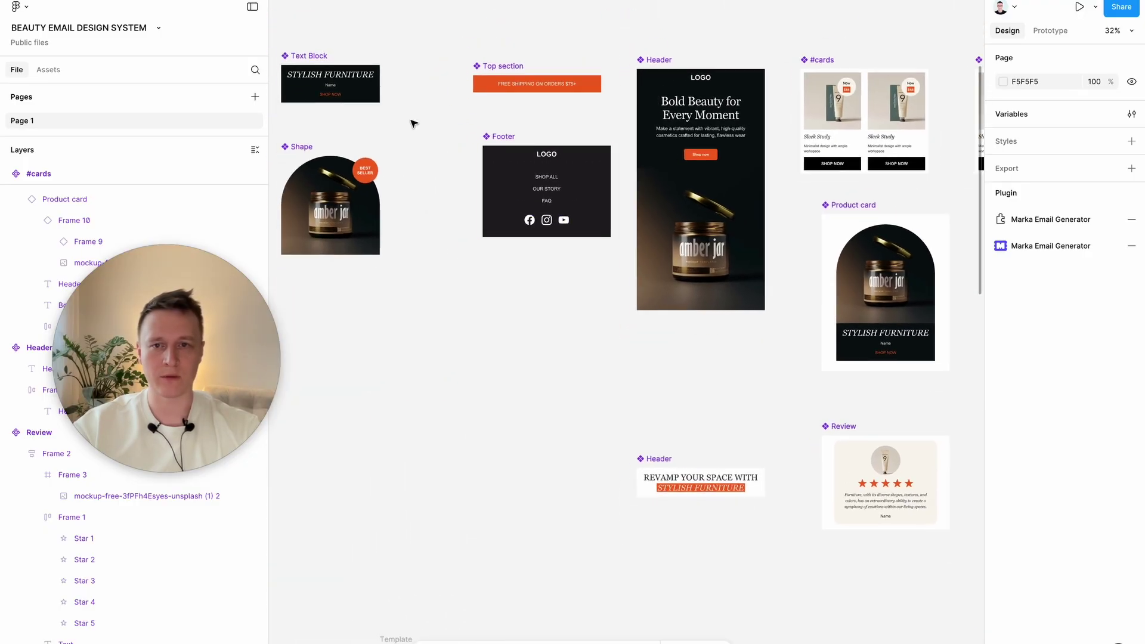
left_click(528, 123)
scroll(460, 149, "right", 2)
scroll(459, 149, "down", 1)
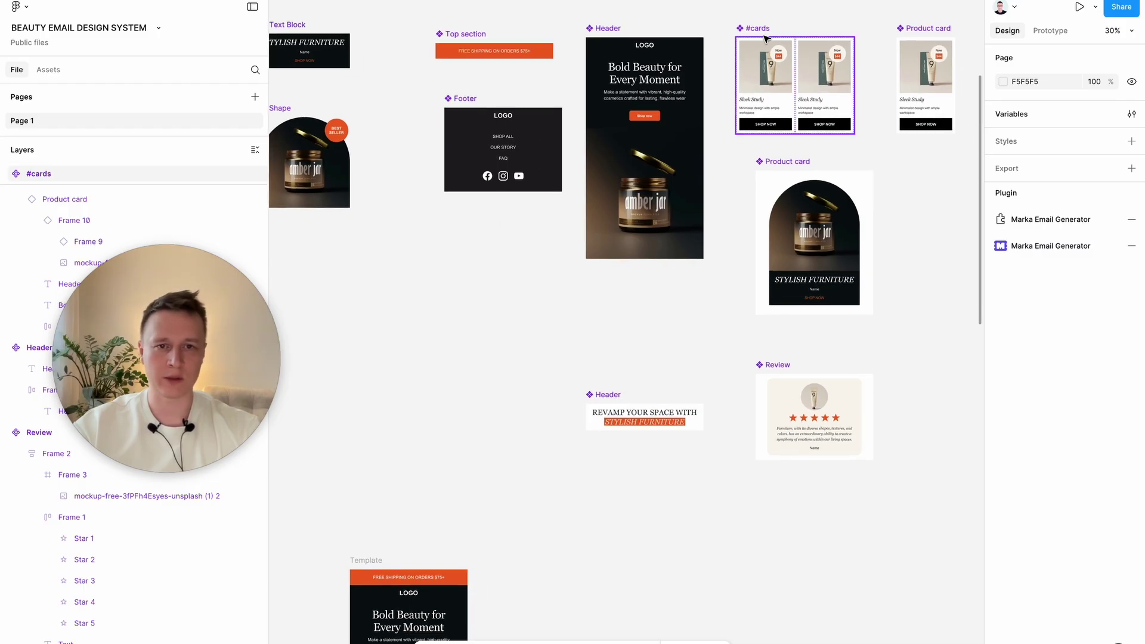
scroll(491, 110, "down", 10)
scroll(491, 110, "left", 6)
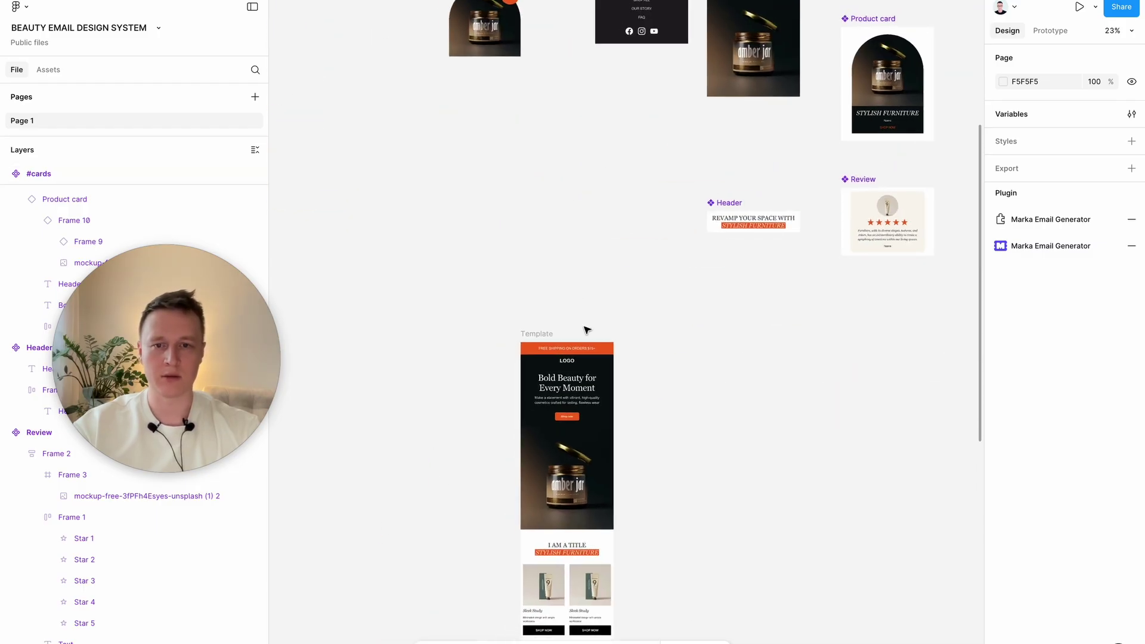
scroll(652, 306, "up", 2)
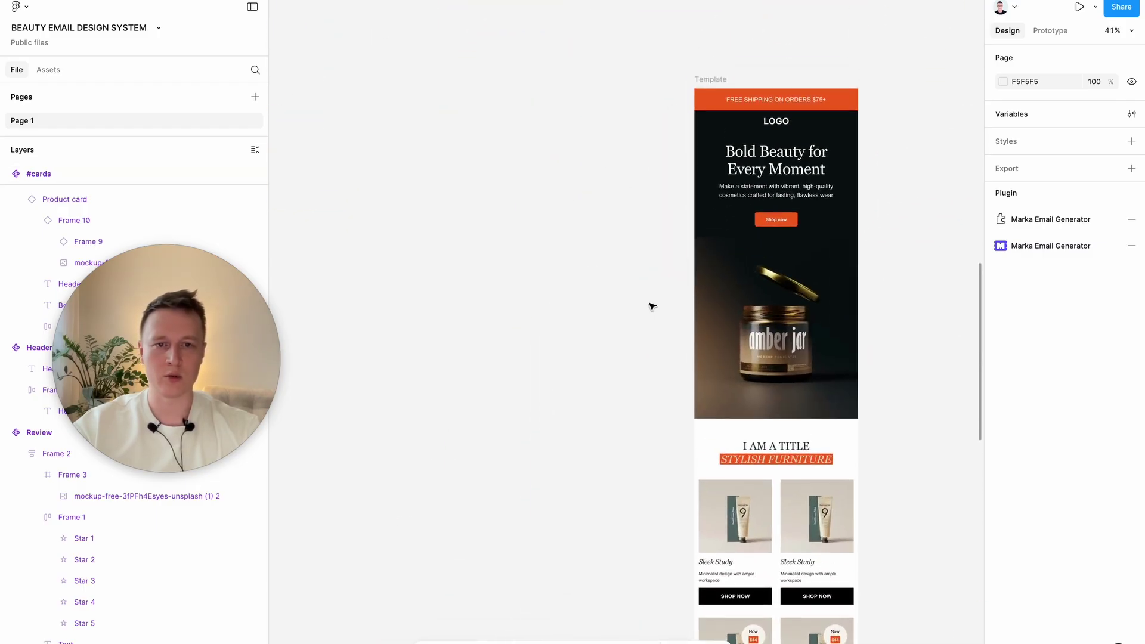
Open the Marka Email Generator plugin and select the Template frame.
left_click(1048, 245)
left_click(713, 79)
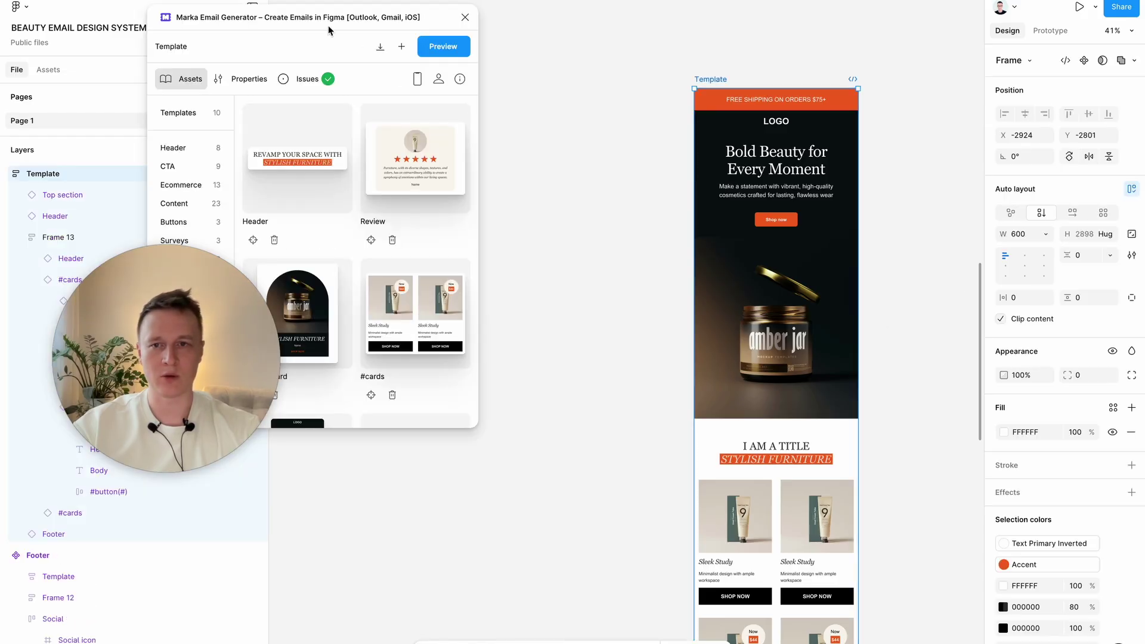
scroll(394, 306, "down", 5)
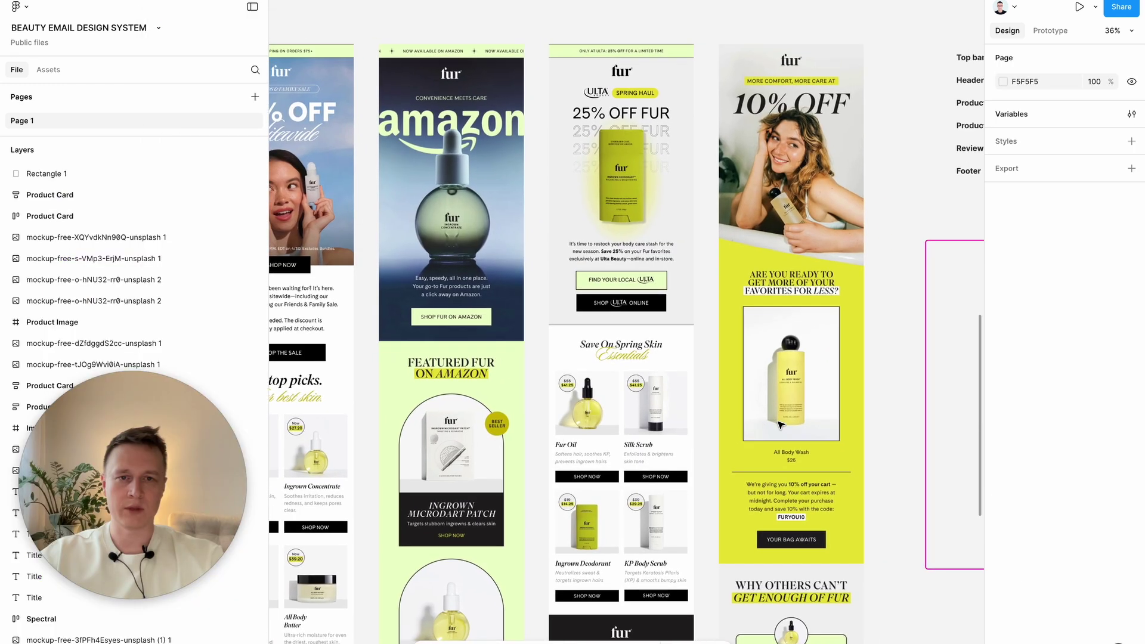
Copy the magenta outline rectangle onto the green top banner of the 25% OFF FUR email, sized about 658 × 78.
scroll(780, 425, "right", 5)
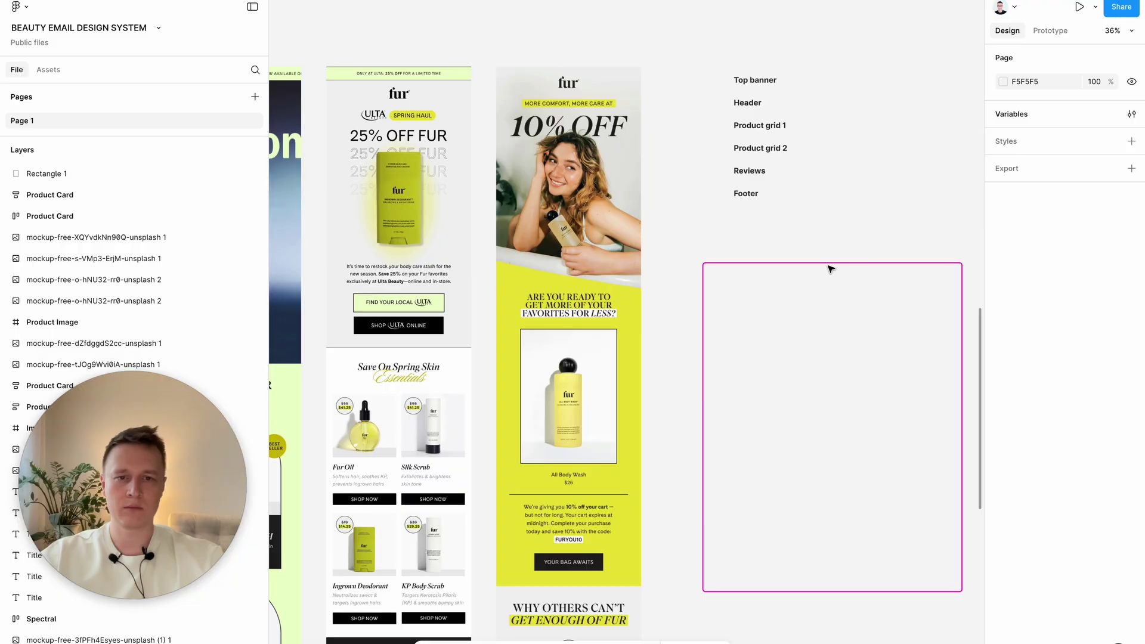
left_click(824, 263)
left_click_drag(823, 366, 444, 169)
left_click_drag(578, 396, 480, 84)
Duplicate the banner outline onto the fur logo header directly below it.
scroll(481, 89, "up", 5)
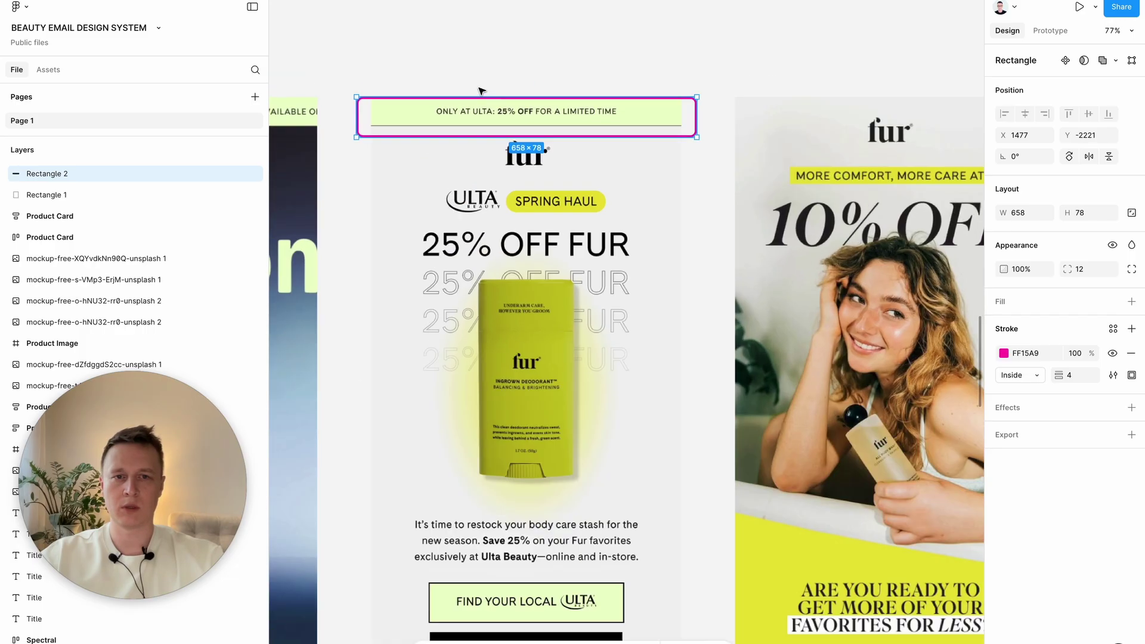
left_click_drag(566, 127, 585, 160)
scroll(563, 119, "down", 2)
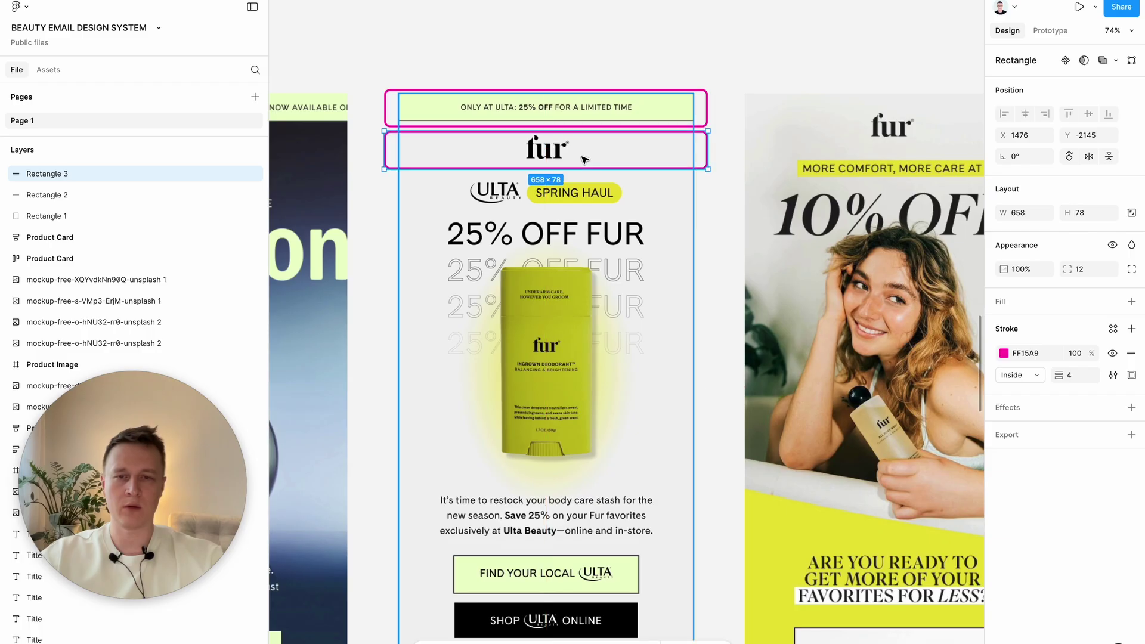
Outline the hero section and the Spring Skin product grid with further copies, the grid outline about 658 × 1179.
scroll(585, 160, "down", 2)
scroll(584, 160, "left", 2)
left_click_drag(645, 100, 685, 496, "alt")
scroll(689, 434, "down", 3)
scroll(689, 434, "left", 1)
scroll(686, 496, "down", 3, "ctrl")
left_click_drag(666, 212, 636, 607, "alt")
scroll(657, 519, "down", 5)
scroll(656, 519, "right", 1)
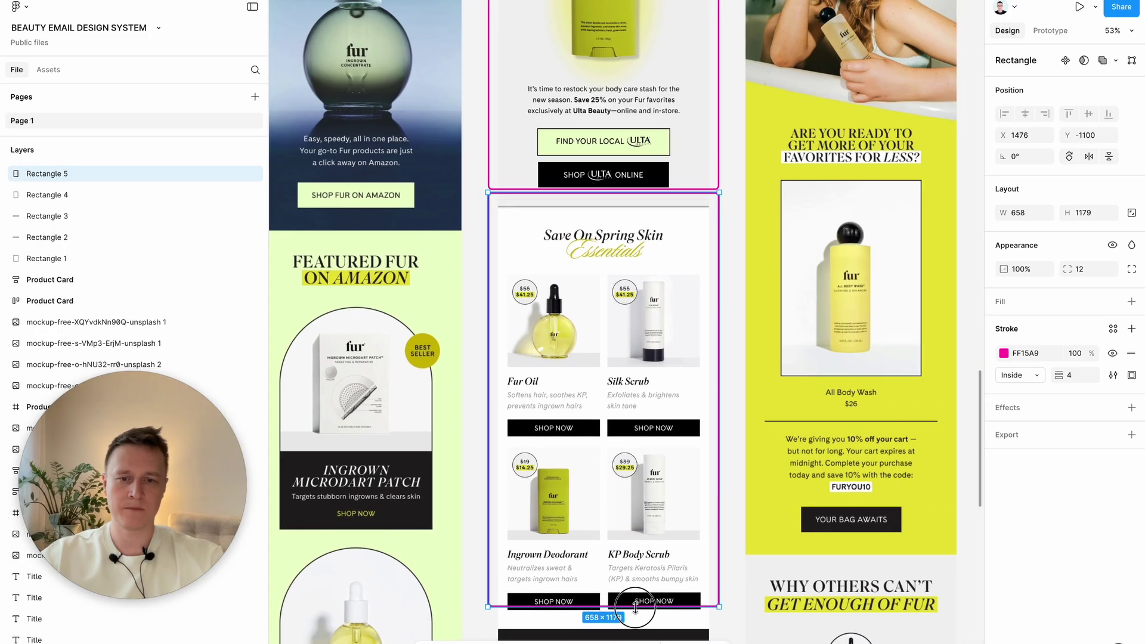
Duplicate the outline onto the black footer of the same email, sized about 658 × 589.
scroll(656, 477, "down", 5)
scroll(656, 478, "left", 1)
left_click_drag(709, 263, 719, 626)
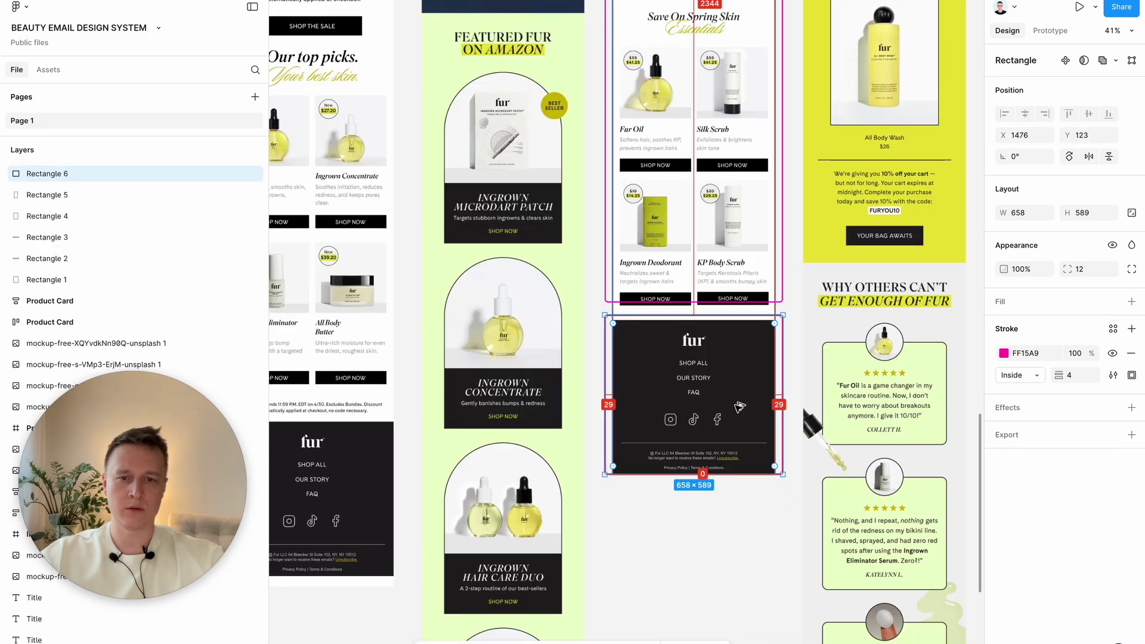
Copy the outline onto the Featured Fur on Amazon section and stretch it to about 823 high around the first product card.
left_click_drag(737, 410, 536, 157)
scroll(537, 157, "up", 5)
scroll(540, 159, "up", 2)
scroll(612, 251, "down", 2)
left_click_drag(614, 253, 622, 185)
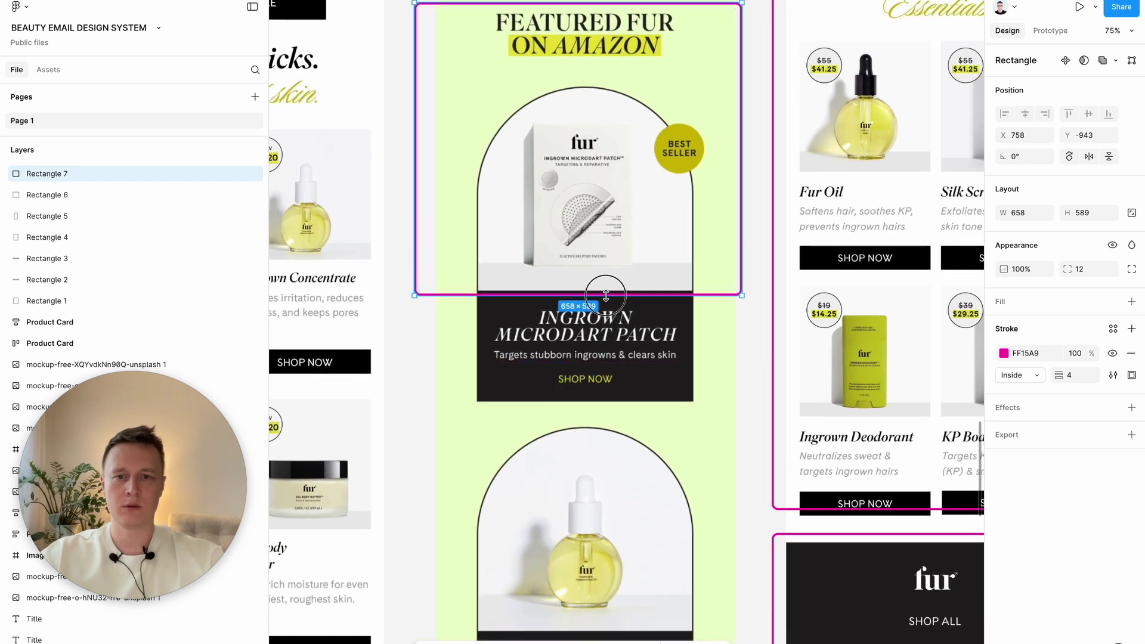
left_click_drag(605, 295, 606, 413)
scroll(612, 255, "down", 3)
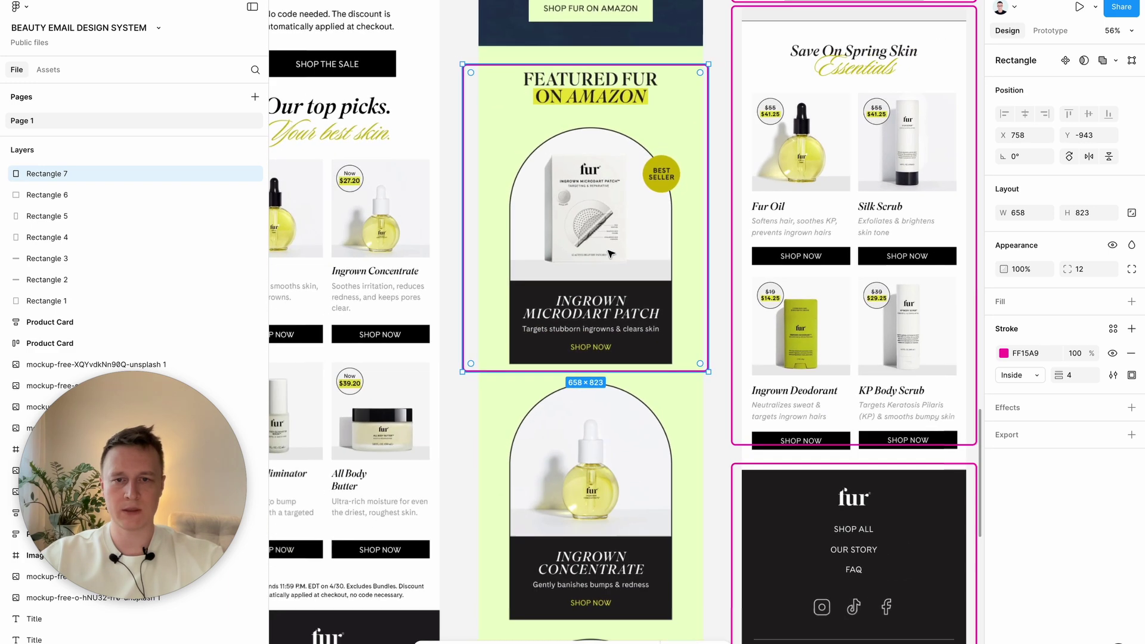
Copy the outline onto the first customer review of the 10% OFF email and shorten it to about 590 high.
scroll(634, 218, "down", 3)
scroll(635, 218, "right", 5)
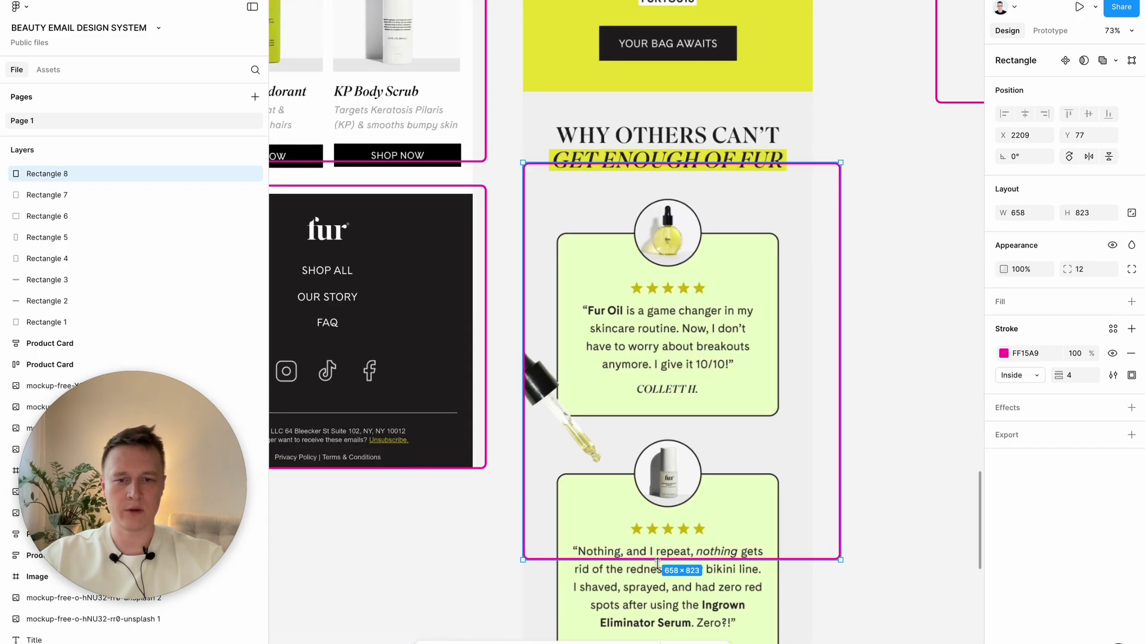
left_click_drag(659, 561, 662, 447)
scroll(746, 359, "down", 3)
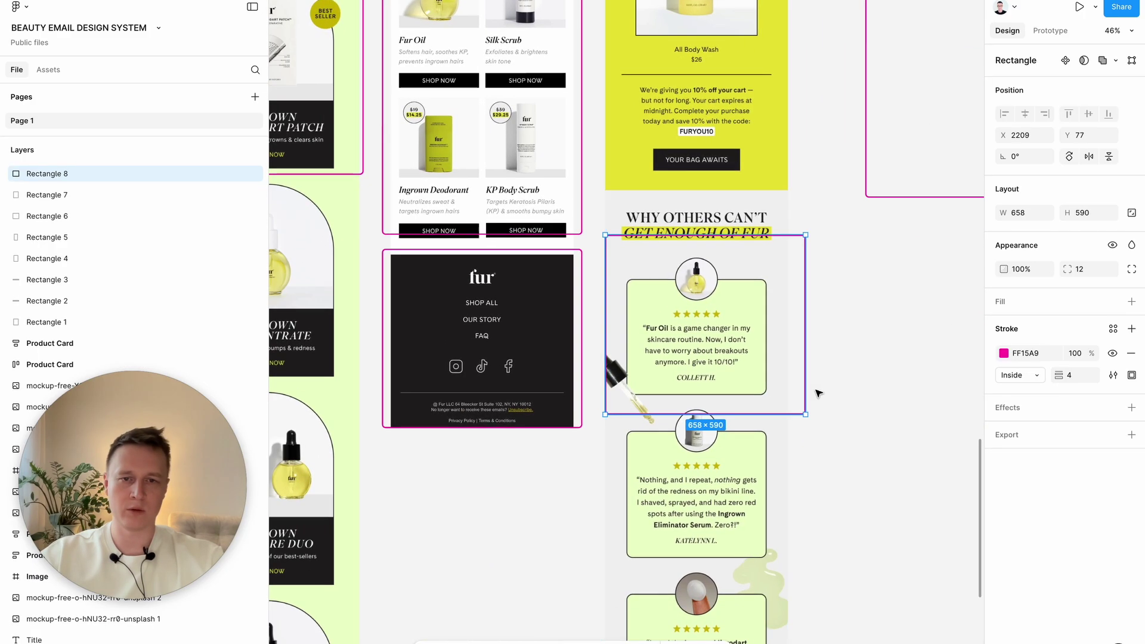
Duplicate the review outline into the empty space beside the emails and remove the large empty outline rectangle.
scroll(770, 411, "down", 3)
scroll(645, 384, "up", 6)
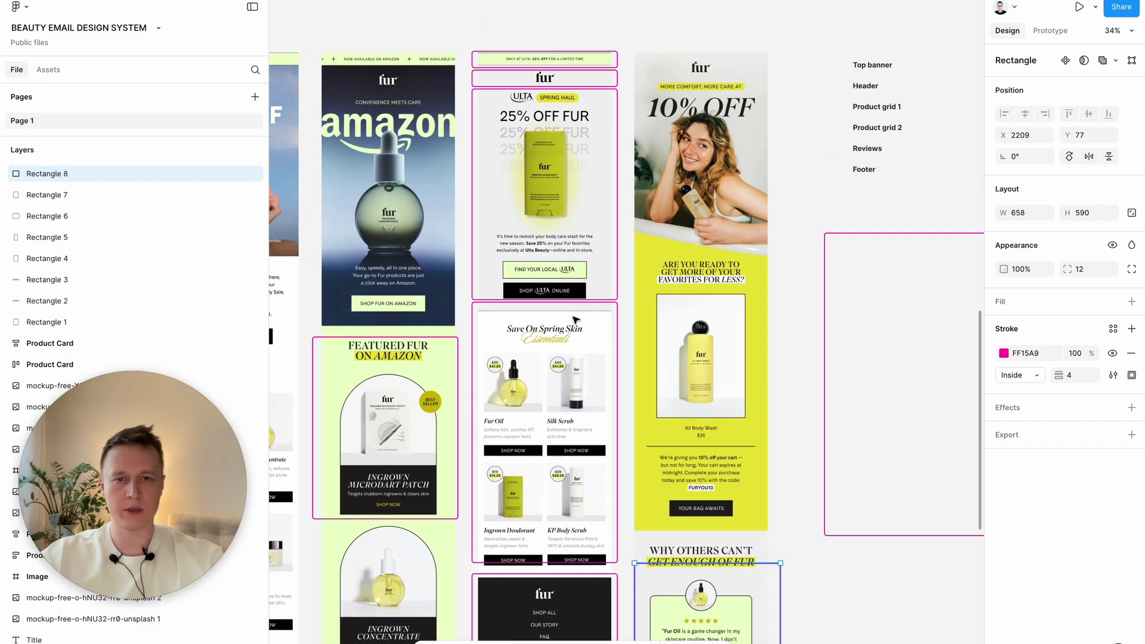
scroll(576, 320, "down", 6)
scroll(575, 320, "down", 3)
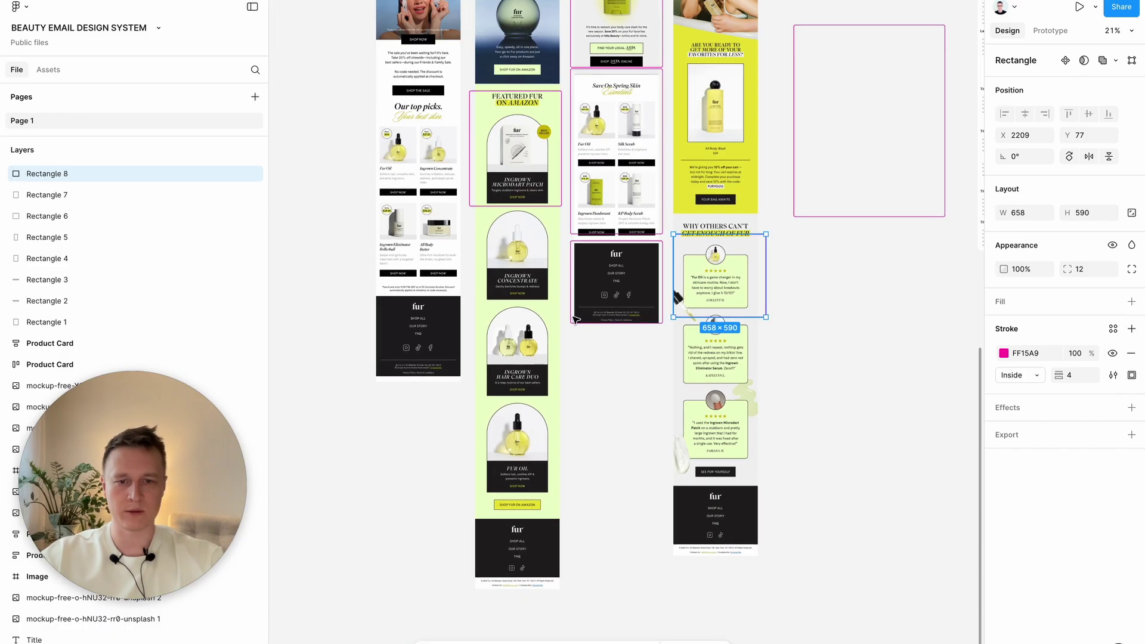
left_click_drag(677, 284, 809, 445)
scroll(809, 445, "right", 2)
scroll(807, 444, "up", 1)
left_click_drag(710, 402, 774, 241)
key("Escape")
Draw a new frame in the empty space beside the emails and set its width to 600.
scroll(606, 437, "up", 5)
key("f")
left_click_drag(653, 244, 822, 334)
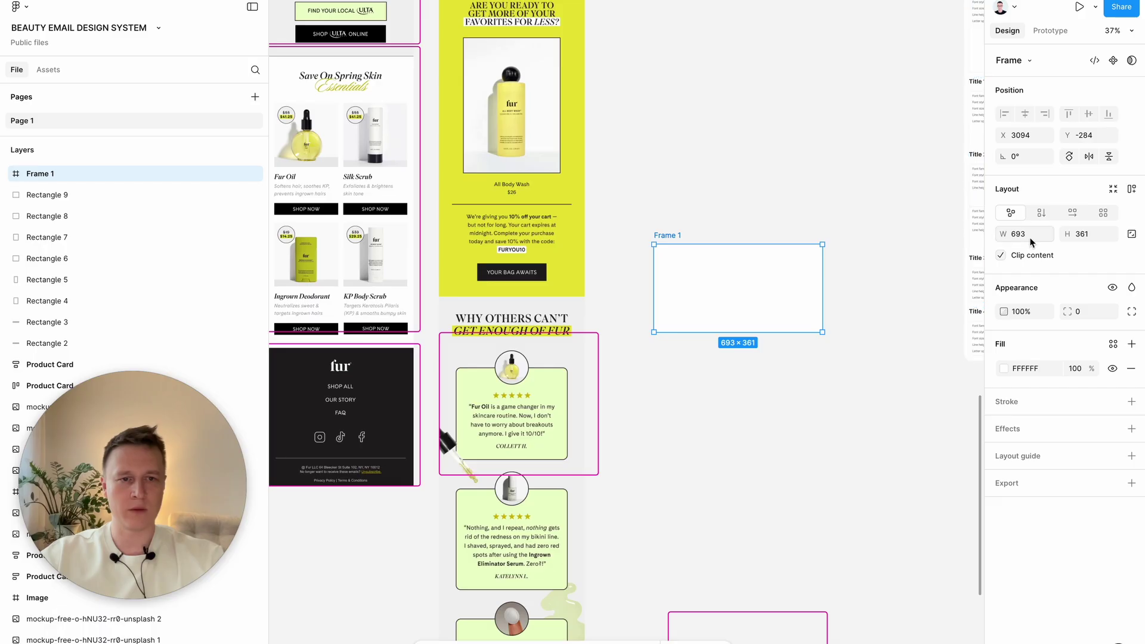
type("600")
key("Tab")
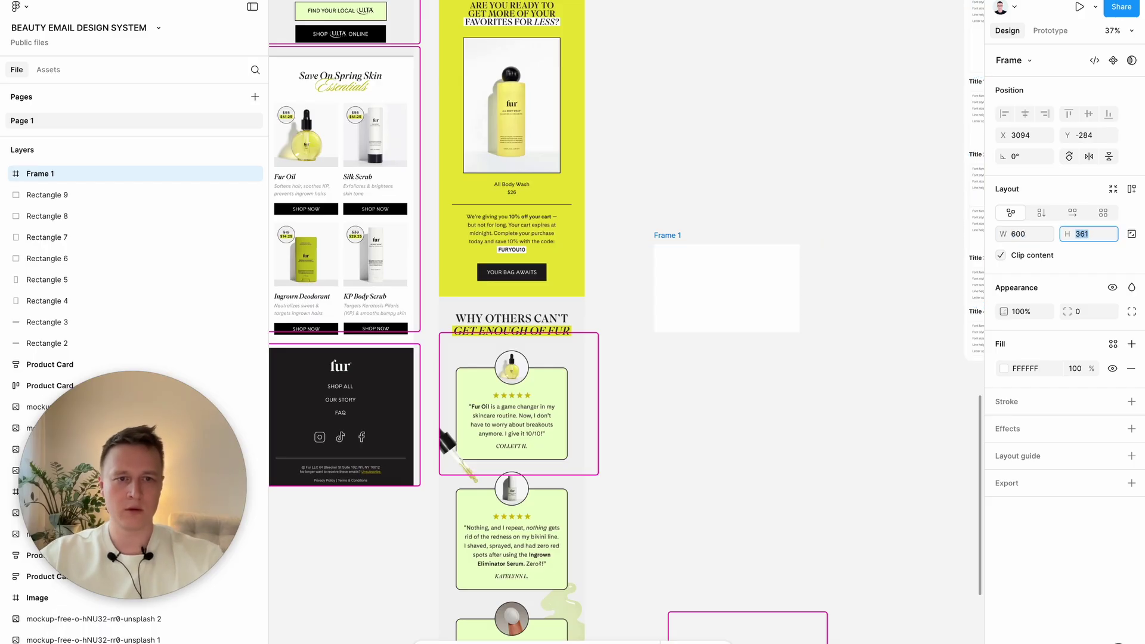
Position the white frame beside the review section and increase its height to about 517.
left_click_drag(768, 311, 737, 419)
scroll(753, 355, "down", 1)
scroll(753, 355, "up", 1)
scroll(729, 358, "up", 2)
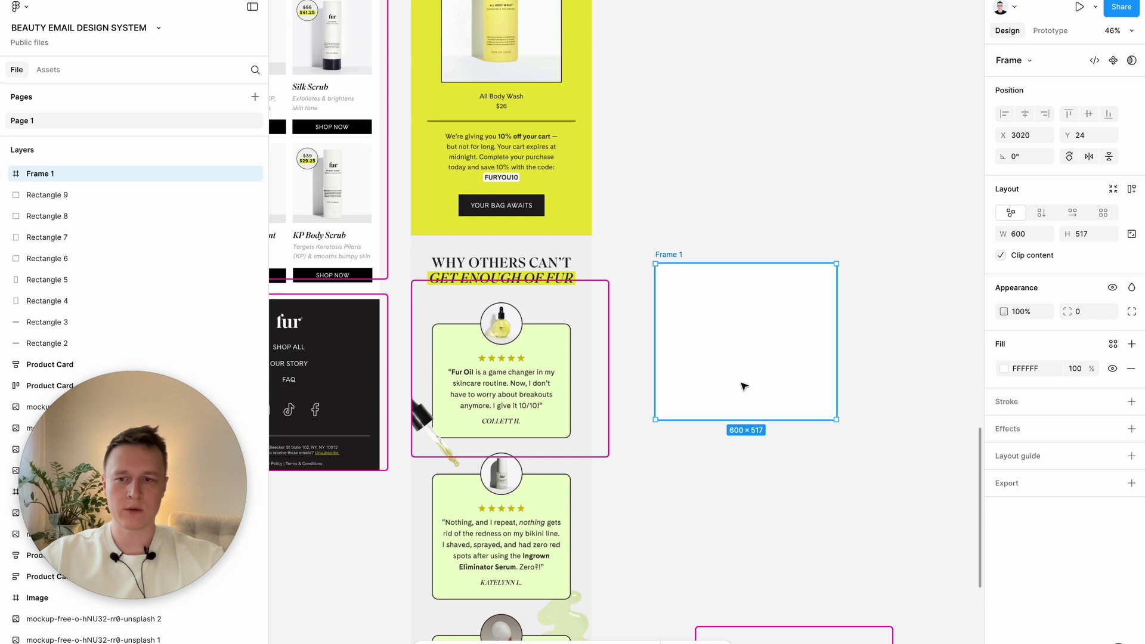
left_click_drag(751, 377, 749, 266)
Draw a second frame of about 457 × 392 below the first and fill it with the review card's light green.
key("f")
left_click_drag(681, 332, 765, 429)
key("i")
left_click(566, 365)
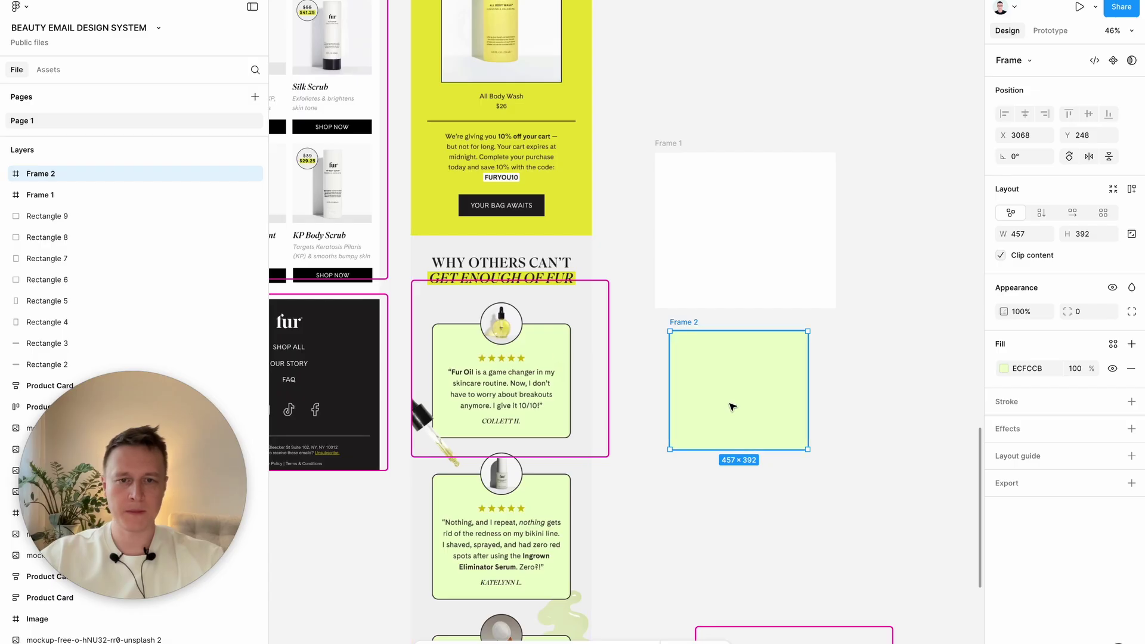
Move the testimonial text from the white frame into the green card frame.
scroll(712, 422, "down", 3)
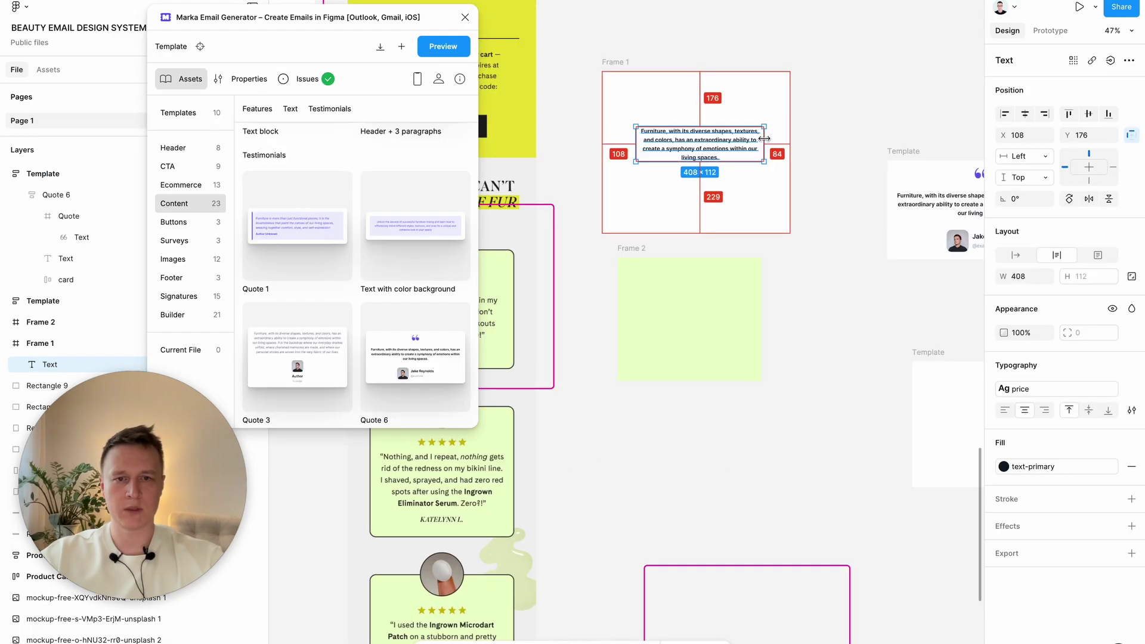
left_click_drag(690, 143, 667, 287)
Change the card frame's fill to the beige Background Secondary color, F9F6EF, sampled from the Colors swatches.
left_click(639, 250)
scroll(644, 255, "down", 3)
scroll(644, 255, "up", 5)
scroll(644, 255, "right", 5)
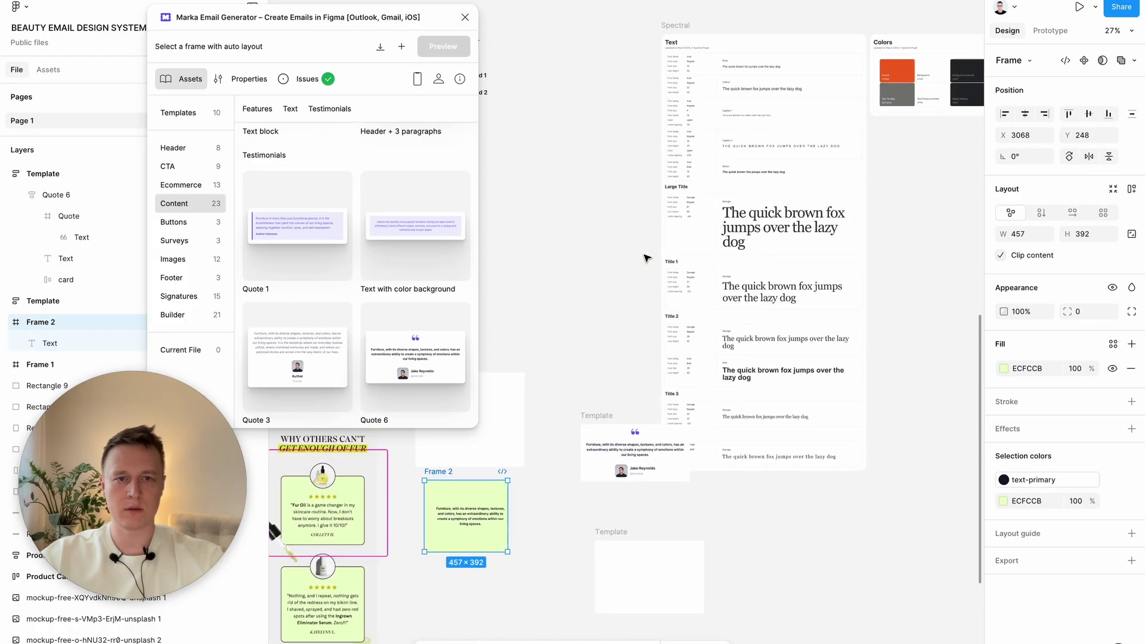
scroll(645, 255, "right", 1)
scroll(794, 202, "up", 5)
key("i")
left_click(926, 189)
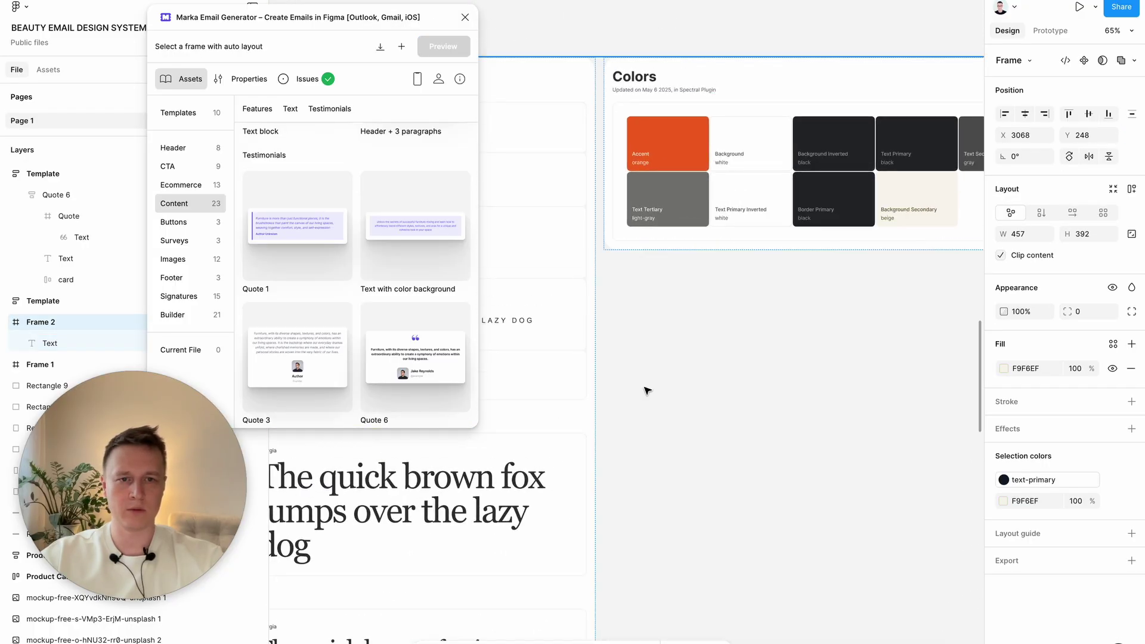
Restyle the testimonial text in the beige card as italic serif in 333333 and adjust its horizontal position.
scroll(645, 388, "down", 6)
scroll(645, 387, "left", 8)
scroll(647, 390, "left", 6)
scroll(648, 390, "down", 4)
left_click_drag(748, 477, 740, 477)
scroll(746, 477, "right", 6)
scroll(746, 477, "up", 2)
scroll(746, 477, "left", 5)
scroll(746, 477, "down", 3)
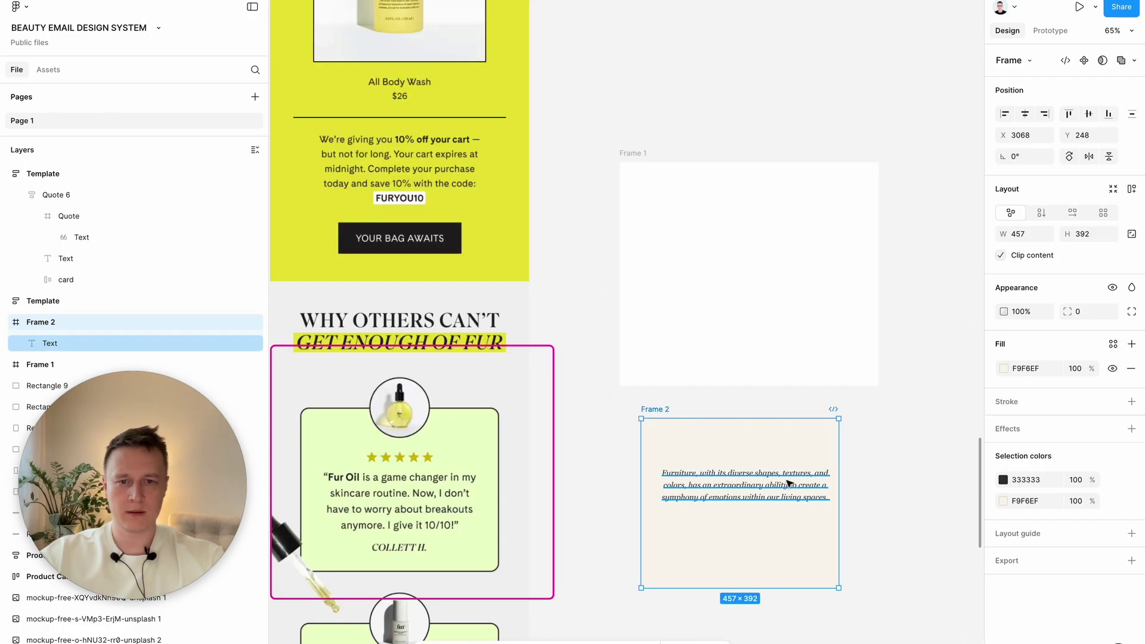
Copy the cream number 9 tube image from the product photo collection and paste it near the review frames.
scroll(788, 483, "down", 6)
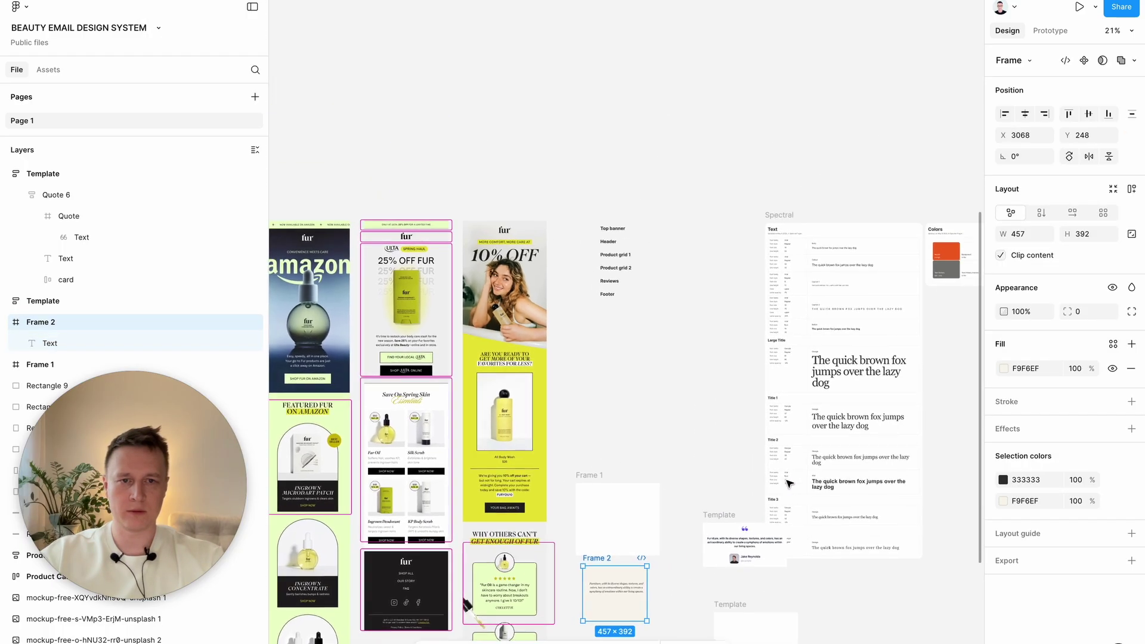
scroll(789, 483, "right", 5)
scroll(788, 483, "up", 3)
left_click(831, 231)
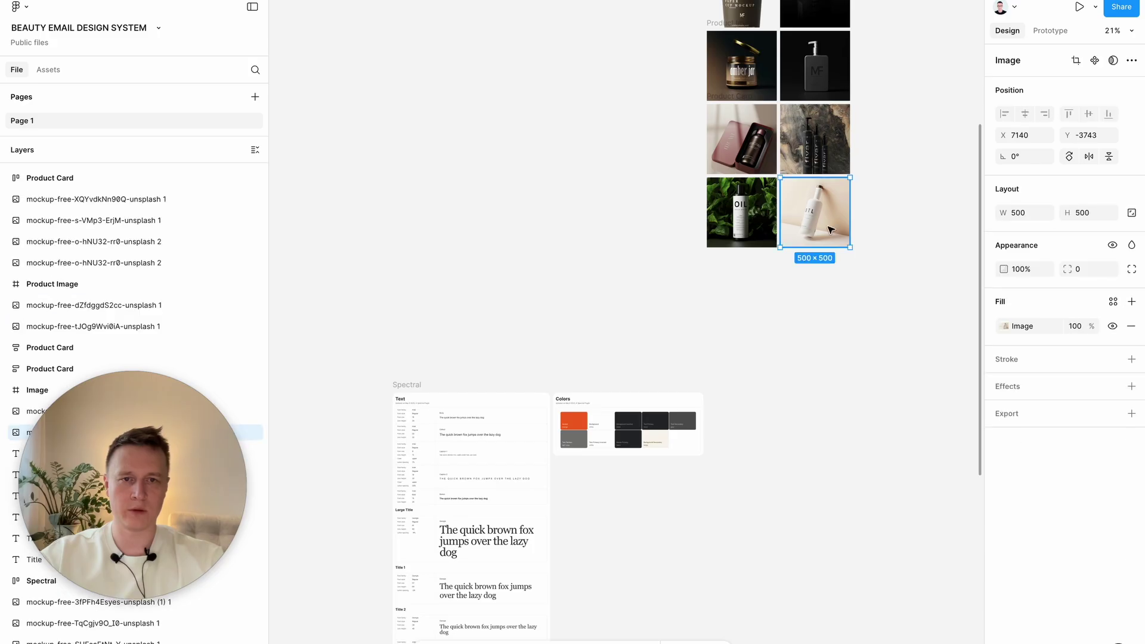
scroll(831, 230, "up", 3)
scroll(830, 229, "up", 4)
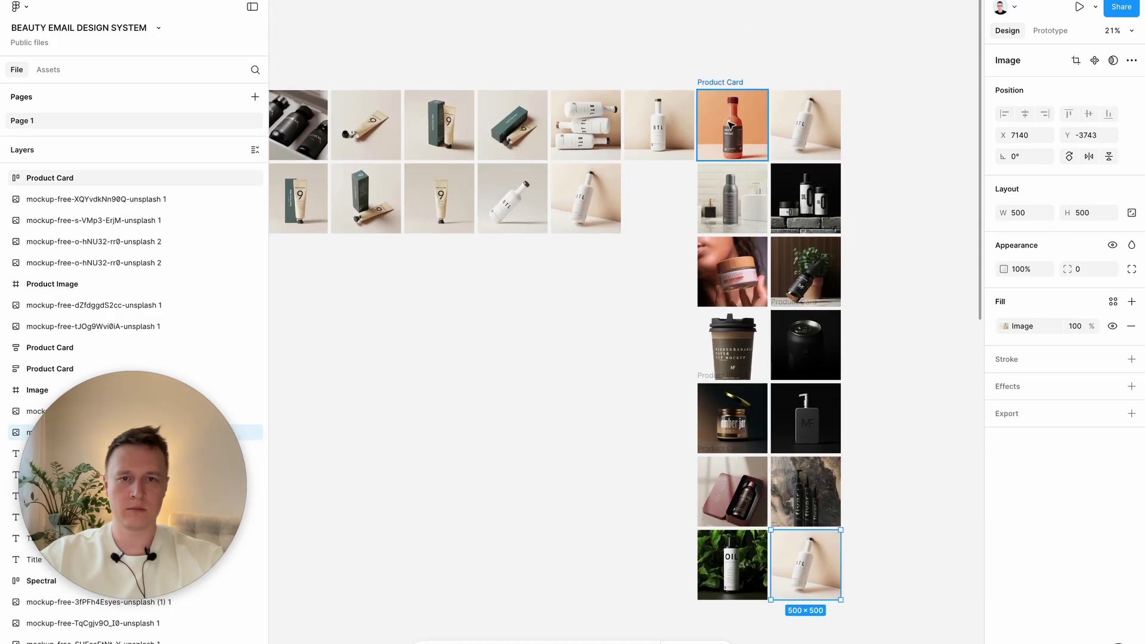
left_click(443, 191)
scroll(470, 269, "down", 9)
scroll(471, 269, "left", 7)
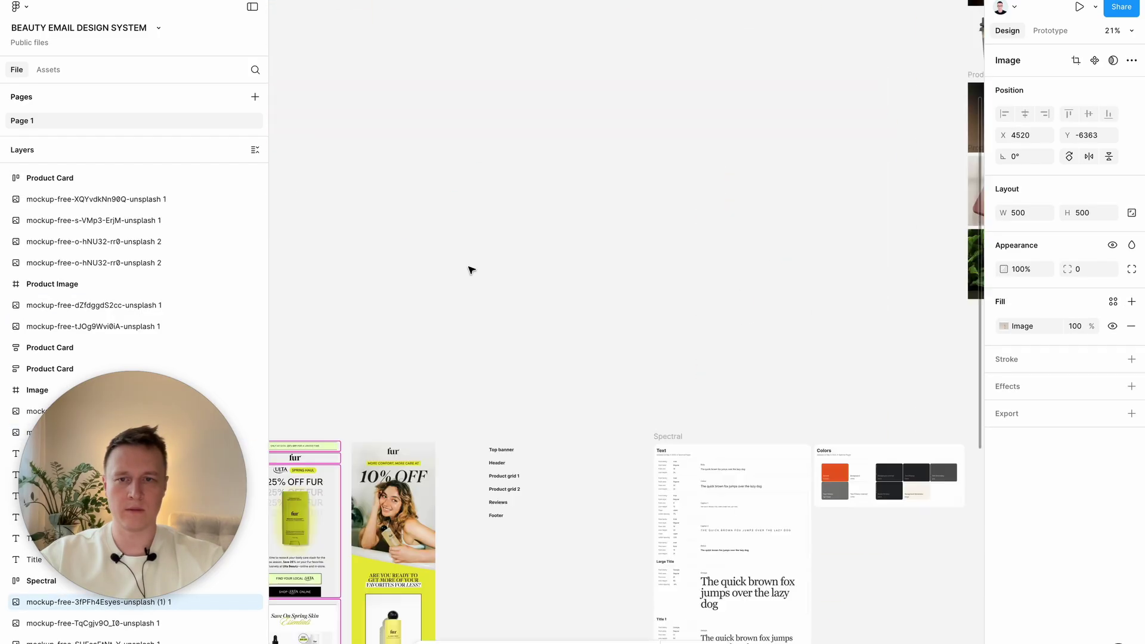
scroll(603, 345, "down", 2)
scroll(779, 358, "up", 5)
key("ctrl+v")
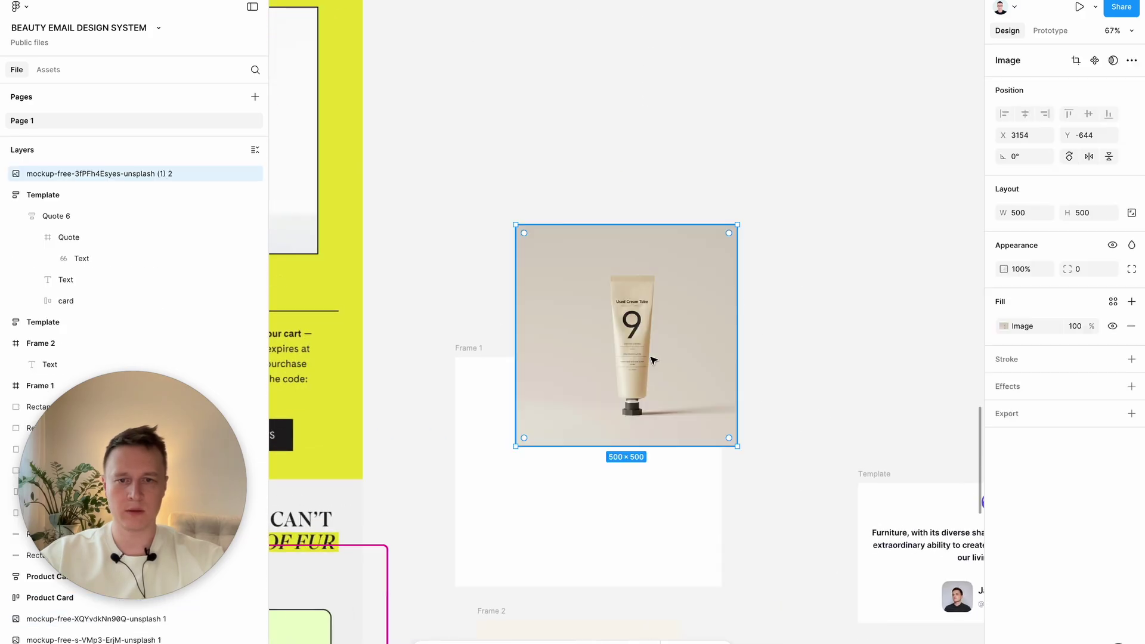
Move the pasted tube image clear of the white frame and scale it down.
left_click_drag(642, 364, 790, 251)
left_click_drag(889, 336, 843, 302)
scroll(716, 302, "down", 3)
scroll(716, 302, "left", 3)
Add a "Name" text line beneath the quote in the beige card and shift both texts slightly down.
left_click(690, 328)
left_click(661, 410)
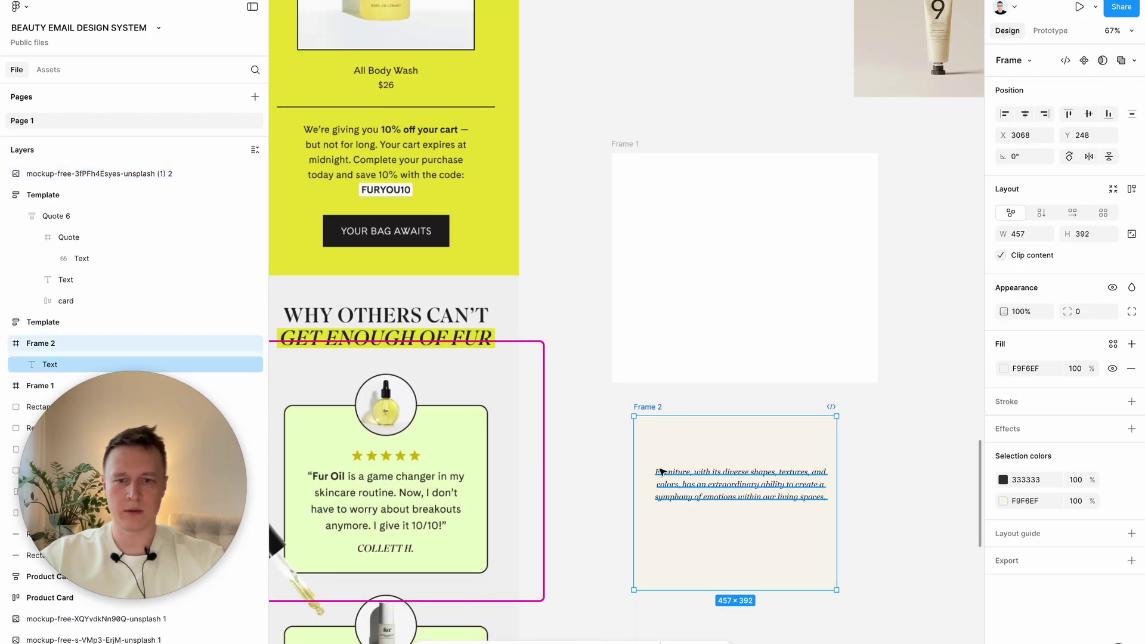
scroll(662, 471, "right", 1)
scroll(662, 471, "down", 1)
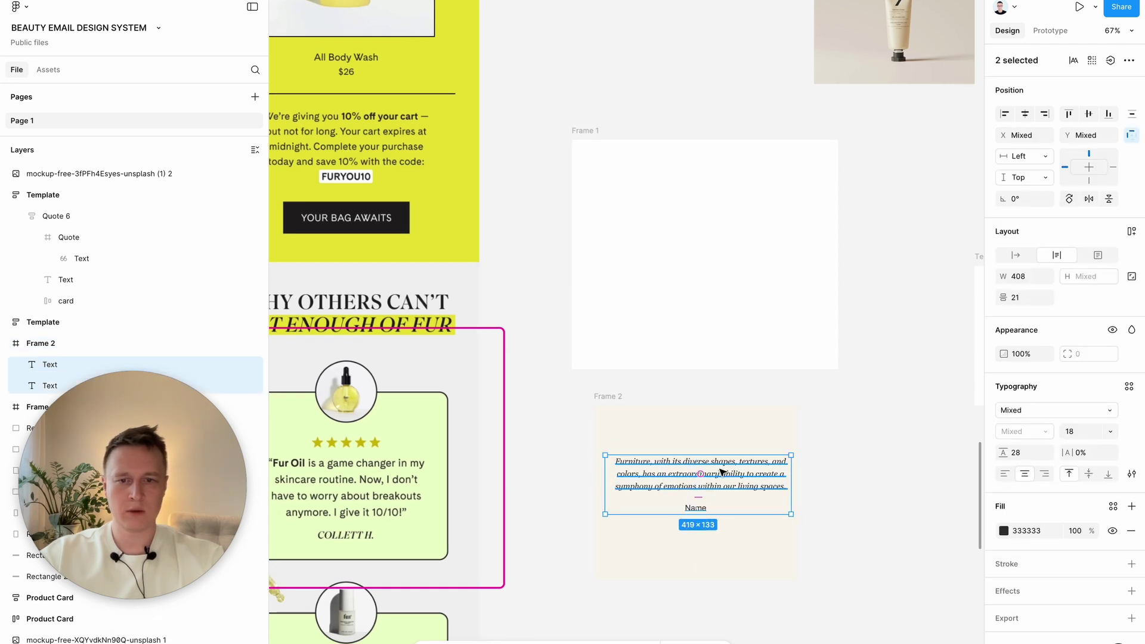
left_click_drag(707, 476, 707, 487)
left_click(843, 478)
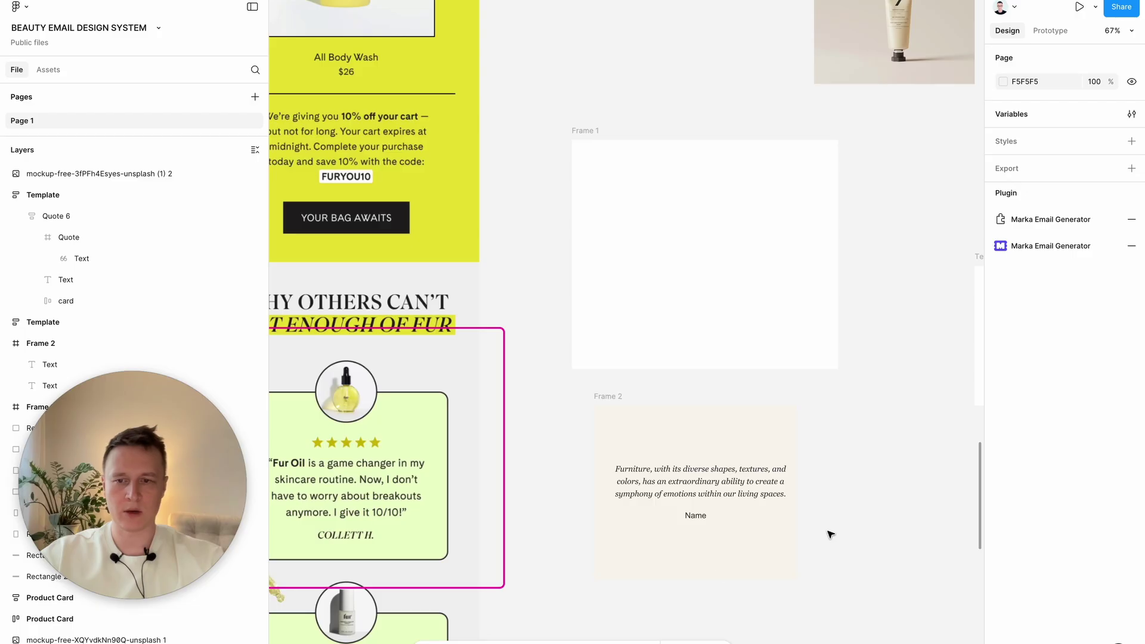
Draw a five-pointed star of about 54 × 54 above the quote in the beige card.
left_click(506, 642)
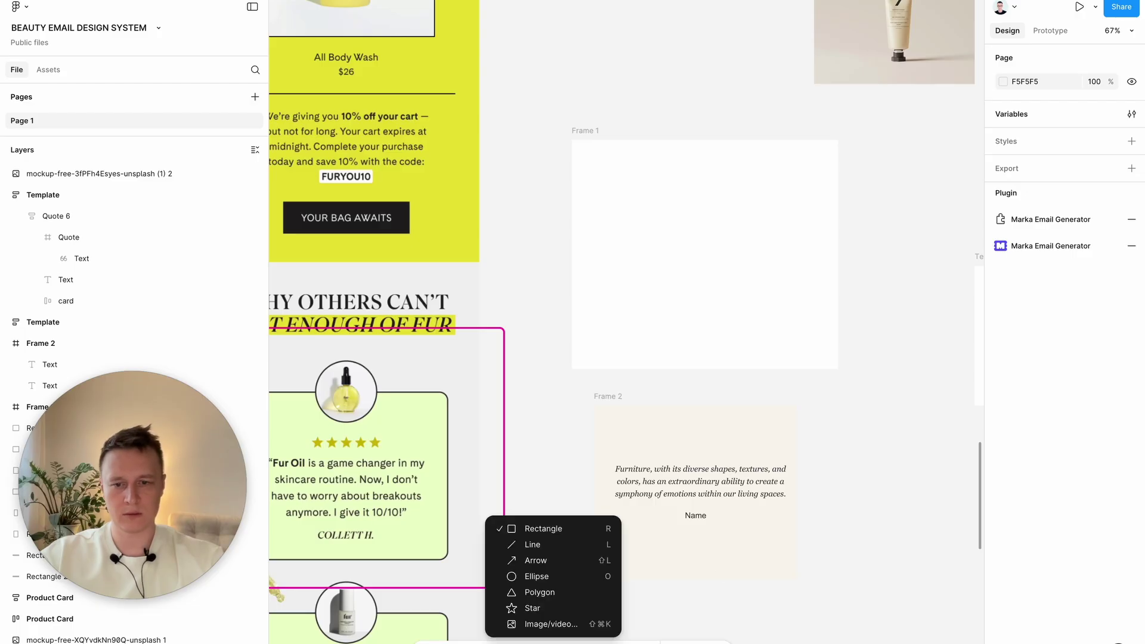
left_click(539, 608)
left_click_drag(639, 412, 658, 439)
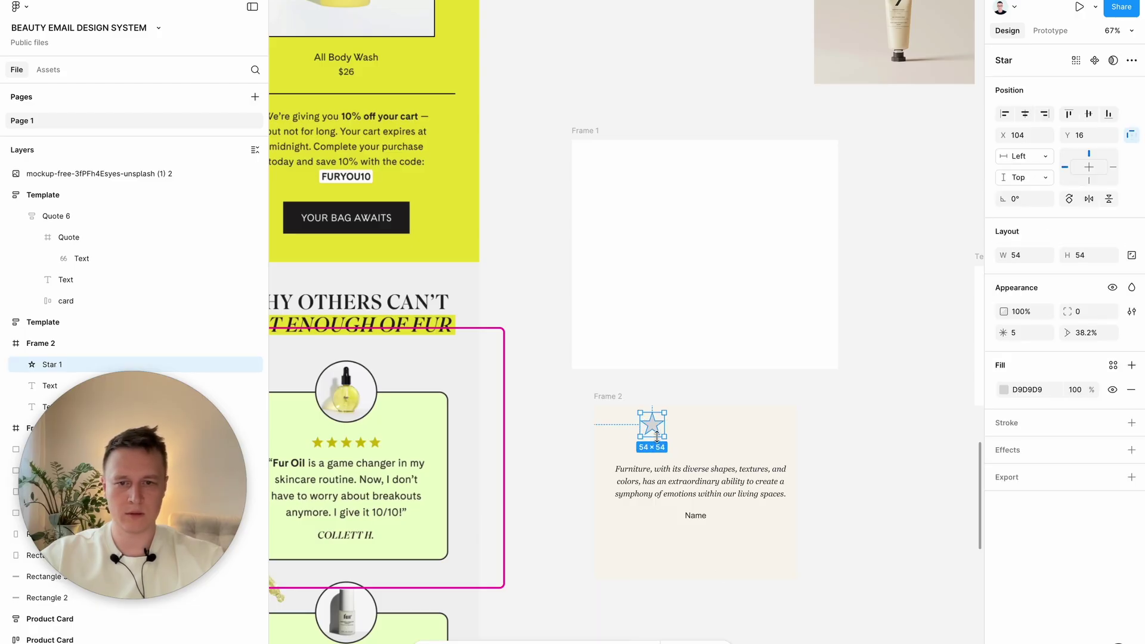
Set the star's ratio to 39% and its corner radius to 1.
scroll(657, 437, "up", 5)
left_click(1074, 337)
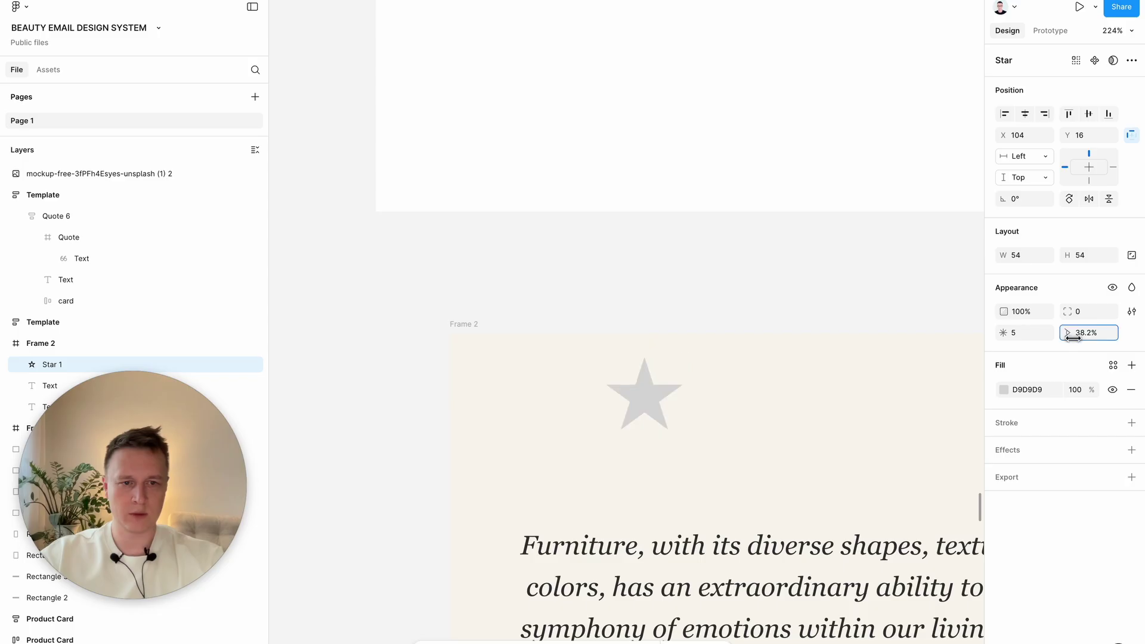
left_click(1091, 313)
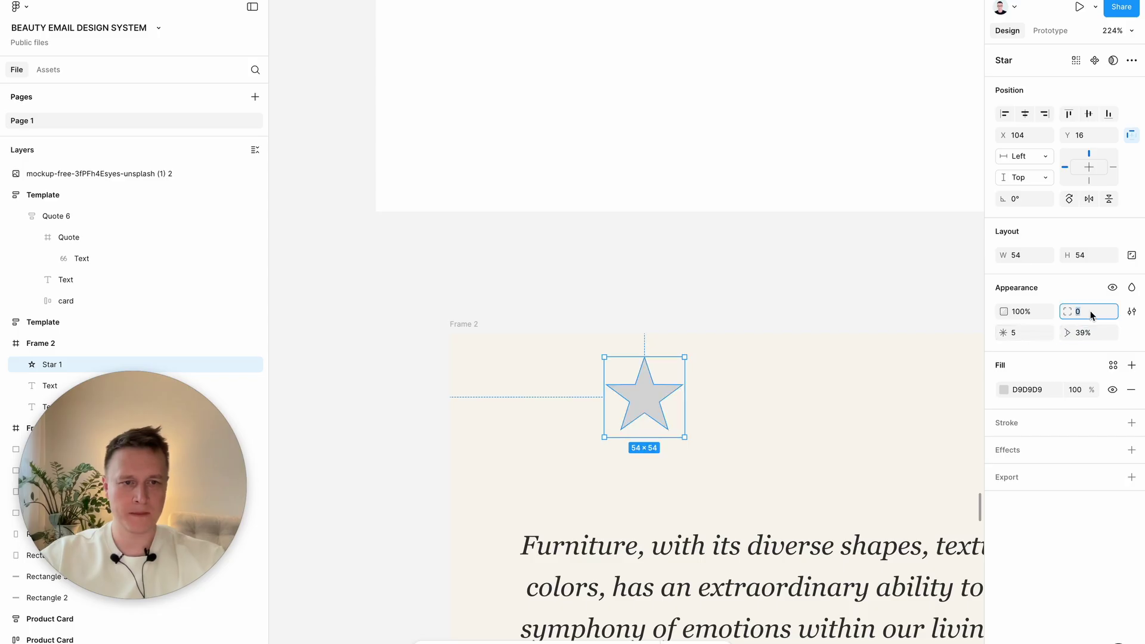
key("Return")
Shift the star down and to the left, then duplicate it into an evenly spaced row of five stars.
left_click_drag(644, 405, 634, 420)
left_click_drag(635, 420, 724, 420)
key("super+d")
key("super+d")
key("super+d")
scroll(532, 402, "down", 2)
Recolour all five stars orange-red F1641D by sampling the colour from the canvas.
left_click_drag(531, 424, 894, 388)
scroll(903, 409, "down", 6)
scroll(710, 299, "up", 4)
scroll(675, 227, "up", 3)
key("i")
left_click(656, 221)
scroll(657, 268, "down", 6)
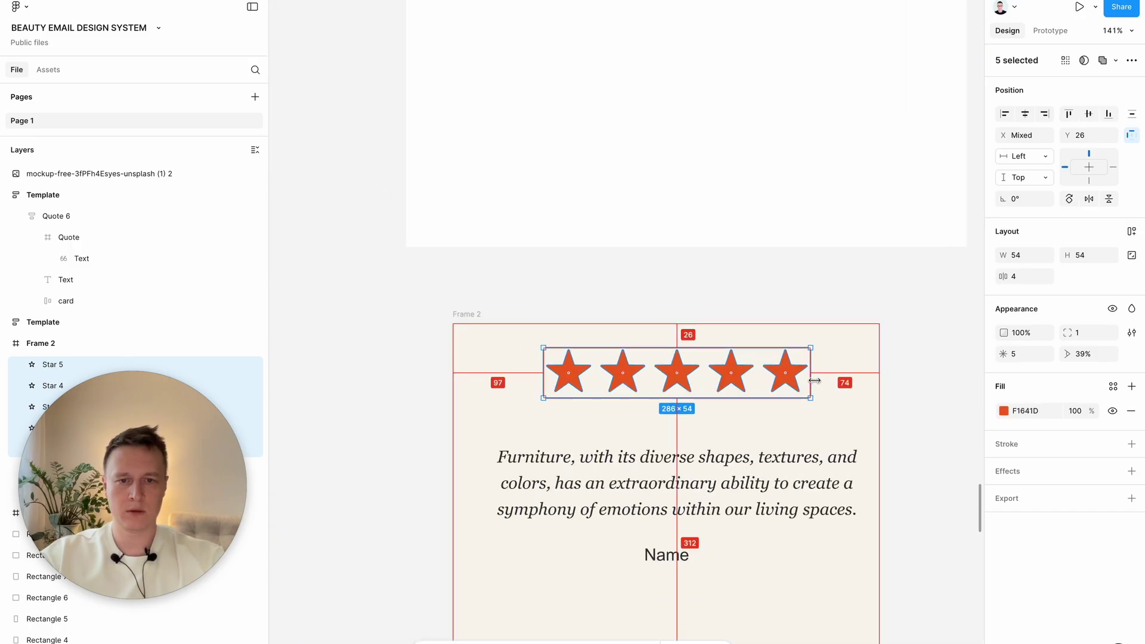
Reduce the size of the five-star row slightly above the quote in the beige card.
left_click_drag(814, 382, 792, 382)
left_click(723, 487)
scroll(634, 403, "down", 5)
left_click(731, 375)
scroll(732, 377, "up", 3)
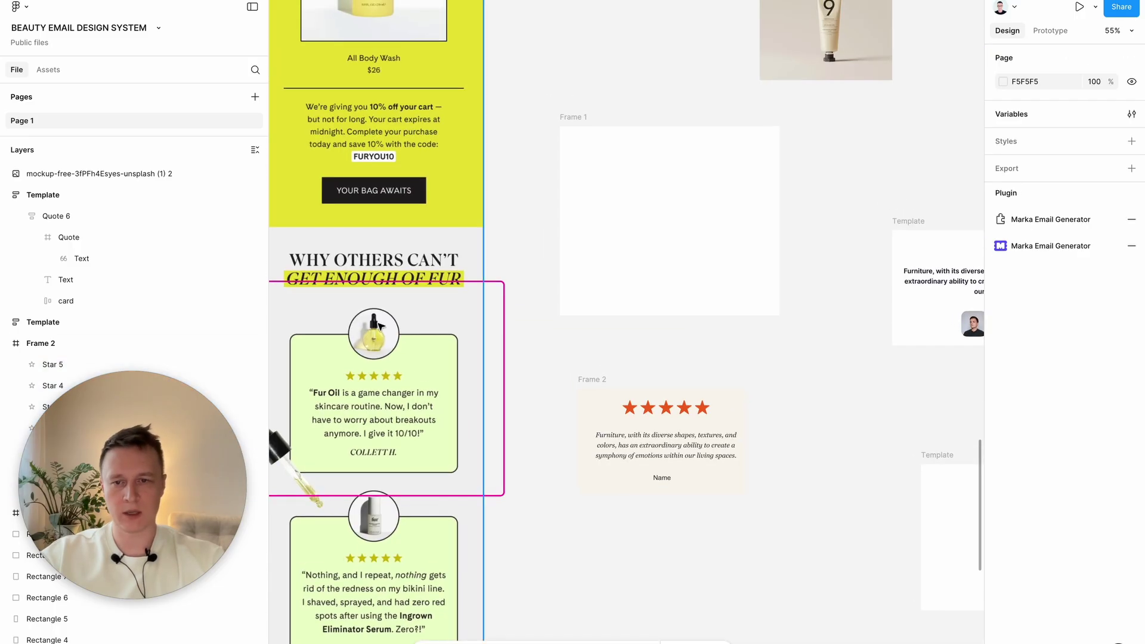
Draw a small square frame above the white frame and give it a corner radius of 1000.
left_click(843, 215)
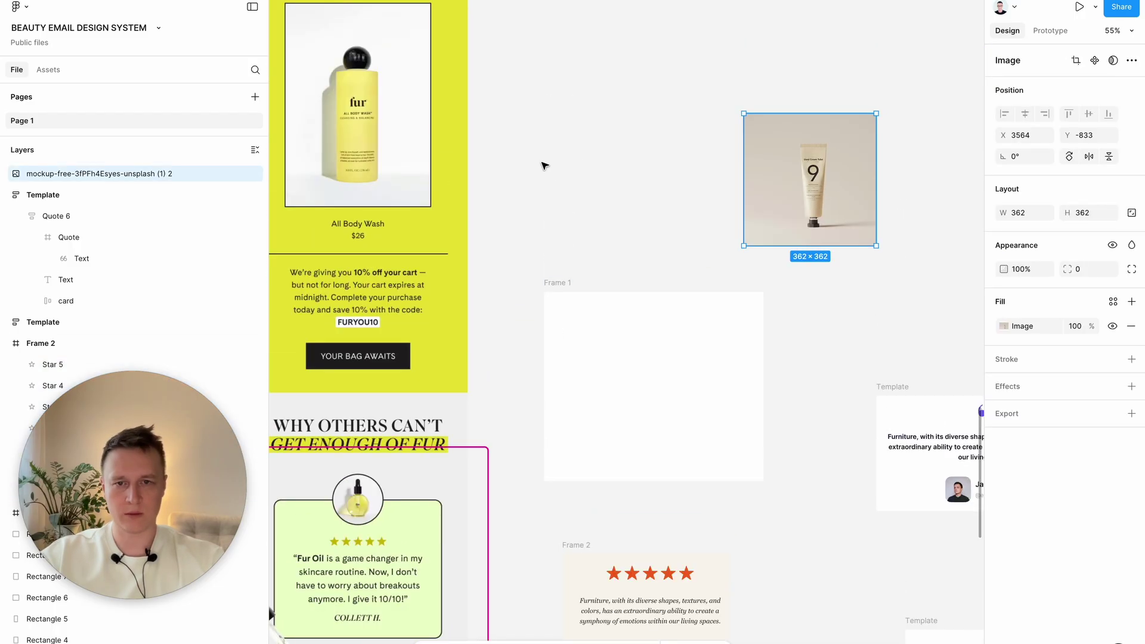
key("f")
left_click_drag(544, 121, 630, 207)
left_click(1094, 314)
type("1000")
key("Return")
Resize the tube image to 302 × 302 and place it inside the round frame.
left_click(775, 201)
mouse_move(744, 202)
left_mouse_down()
mouse_move(624, 202)
mouse_move(714, 201)
left_mouse_up()
left_click_drag(795, 179, 600, 171)
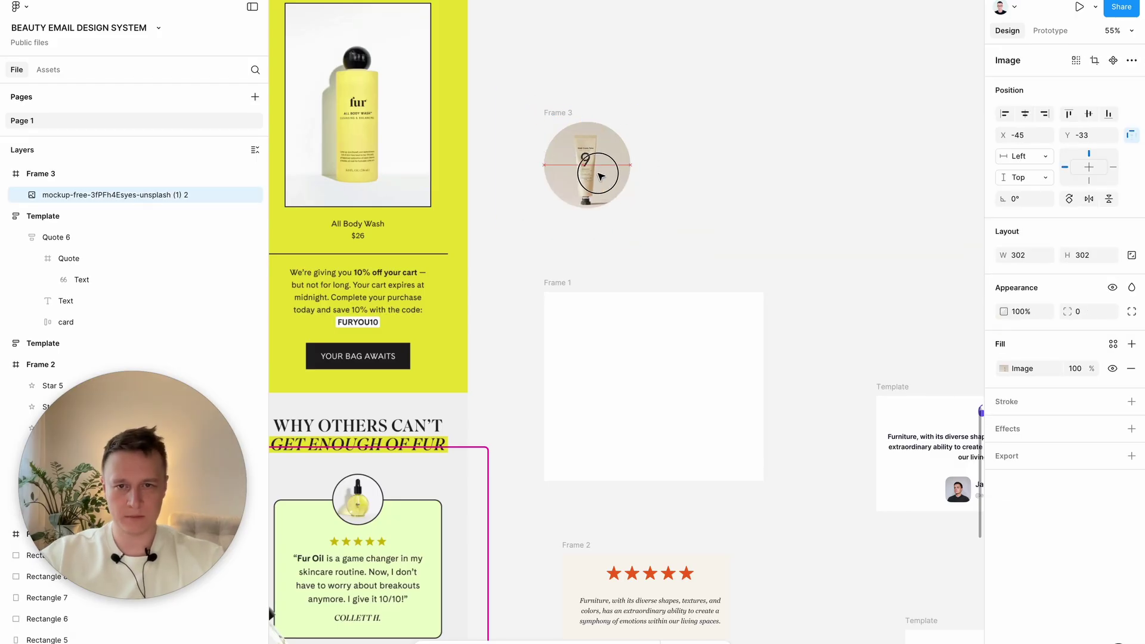
Move the round tube image beside the beige card and shift the card further below the white frame.
left_click_drag(559, 113, 778, 602)
scroll(714, 394, "down", 3)
left_click_drag(646, 401, 646, 461)
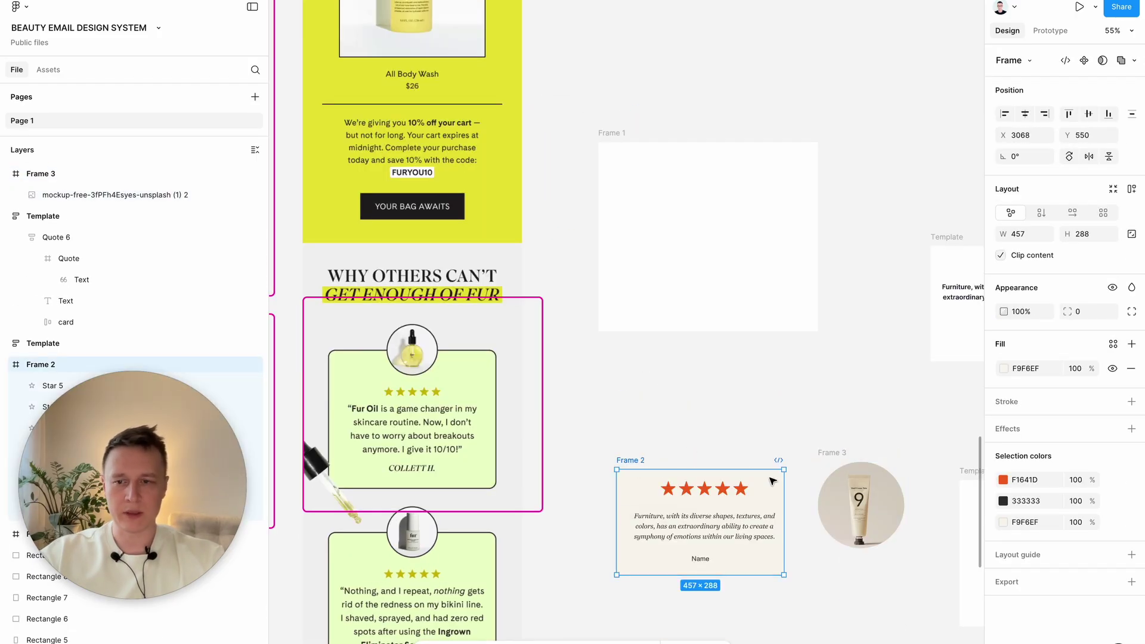
Check the reference review card and extend the beige card upwards to a height of 420.
scroll(412, 298, "up", 5)
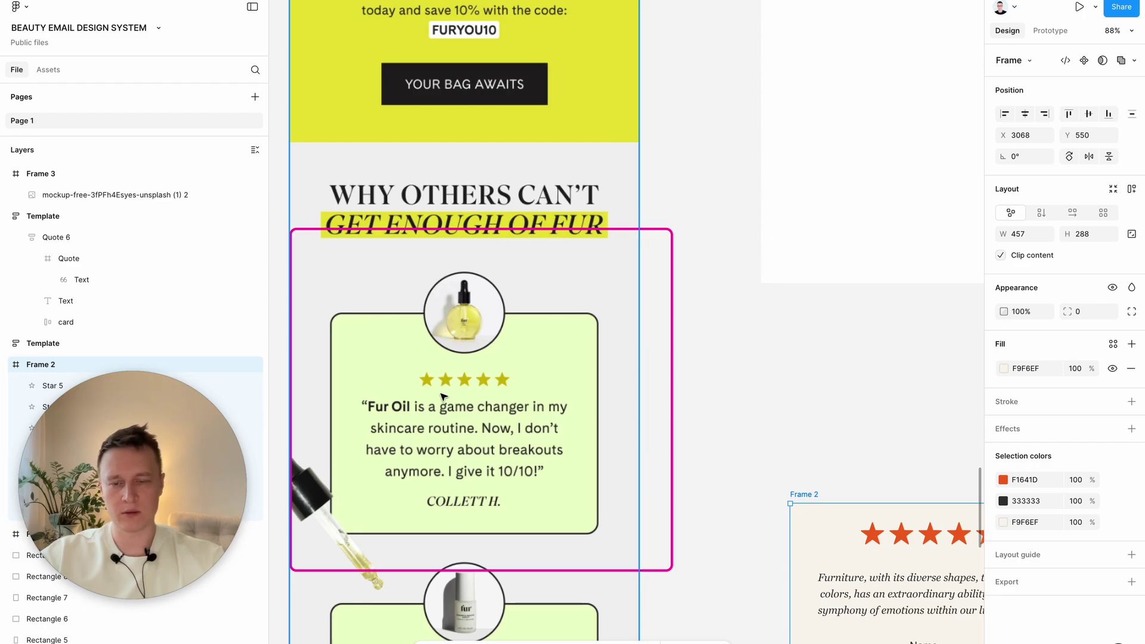
left_click(376, 338)
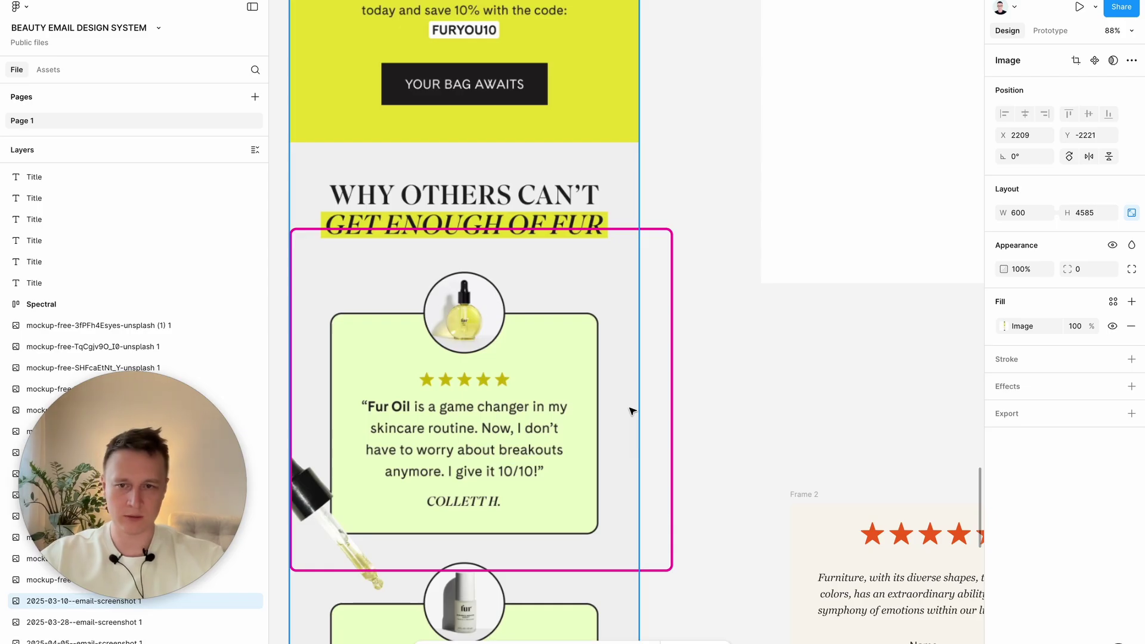
left_click(821, 391)
scroll(820, 391, "down", 2)
scroll(821, 391, "right", 5)
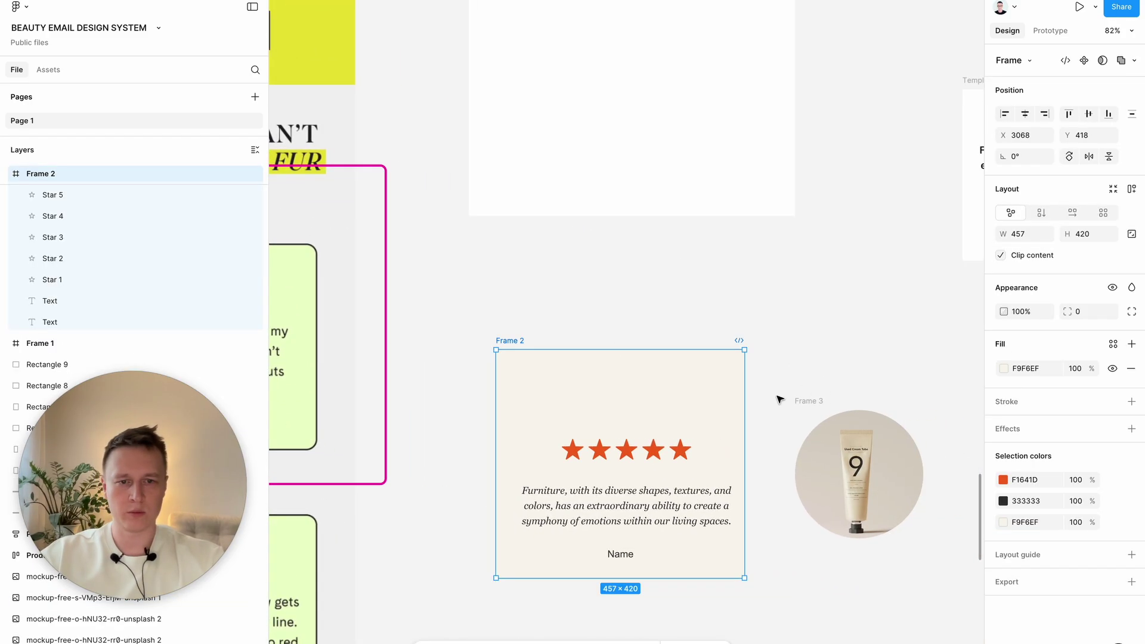
Place the round tube image above the stars in the beige card, scale it down and move the card up slightly.
left_click_drag(771, 392, 636, 416)
key("k")
key("v")
left_click_drag(515, 341, 514, 320)
scroll(669, 499, "down", 3)
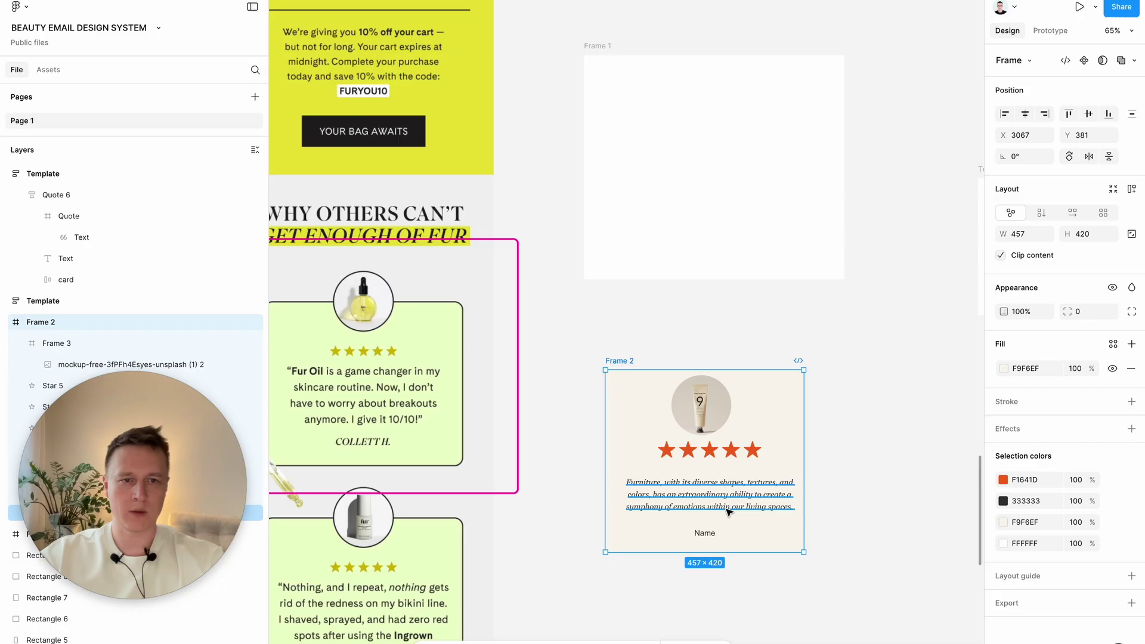
Apply auto layout to the beige card and stack its contents vertically.
scroll(742, 482, "up", 2)
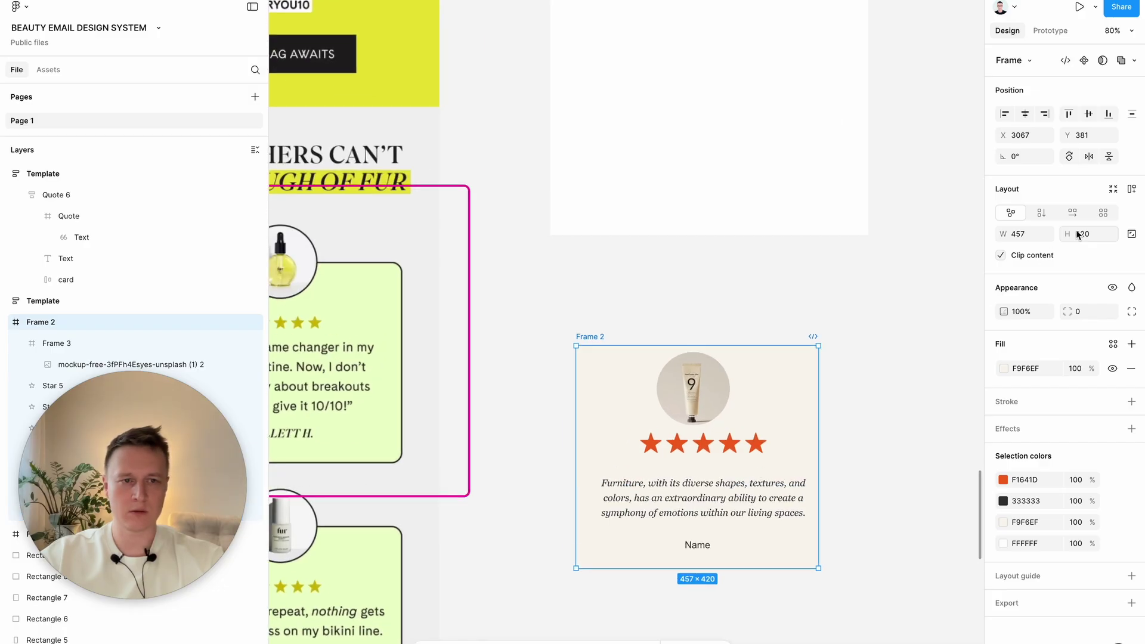
left_click(1132, 189)
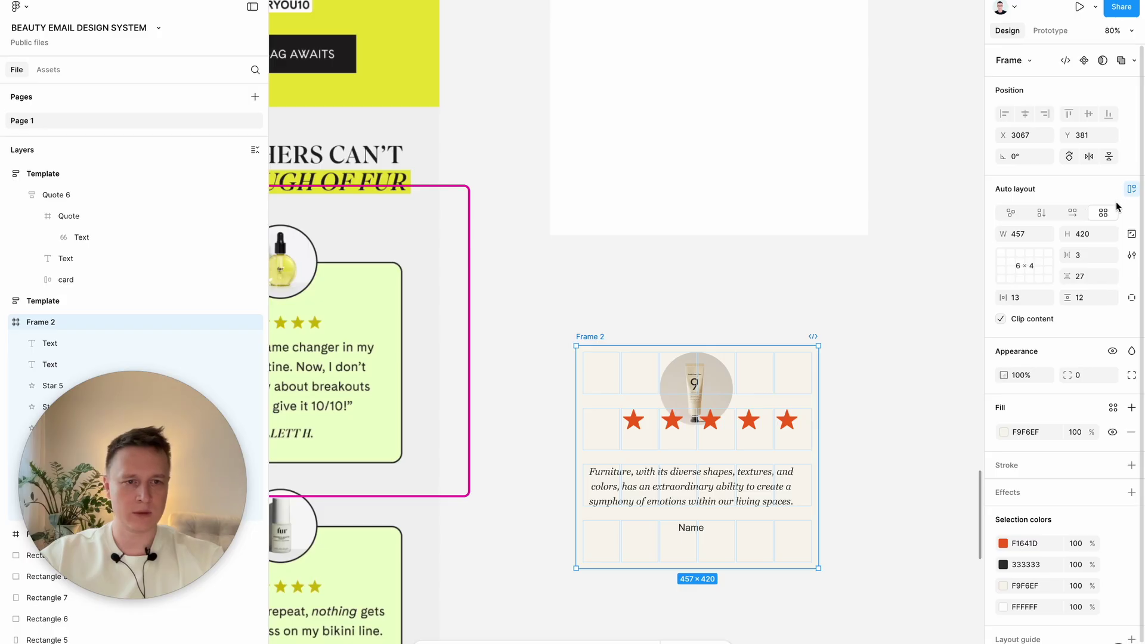
left_click(1042, 214)
scroll(813, 491, "down", 3)
scroll(812, 491, "down", 1)
mouse_move(826, 541)
left_mouse_down()
mouse_move(831, 614)
mouse_move(827, 545)
left_mouse_up()
Wrap the five stars in their own auto layout and arrange them as a horizontal row.
left_click(699, 392)
scroll(701, 392, "up", 3)
left_click(700, 356, "shift")
left_click(699, 320, "shift")
left_click(700, 285, "shift")
left_click(700, 248, "shift")
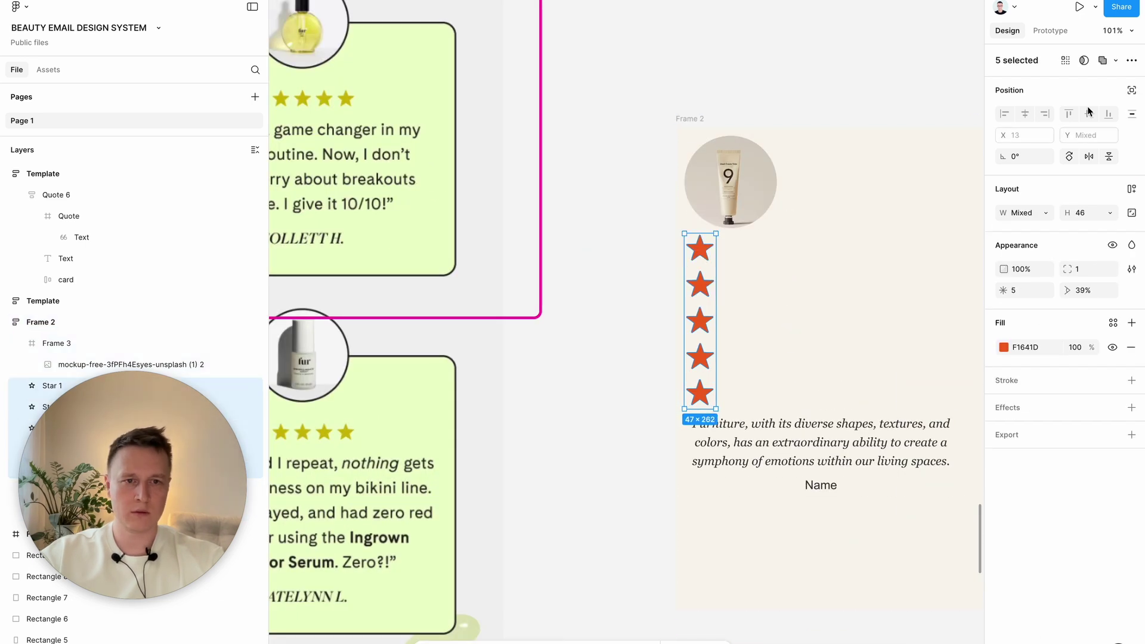
key("shift+a")
left_click(1073, 212)
Align the beige card's contents to the top centre.
left_click(630, 136)
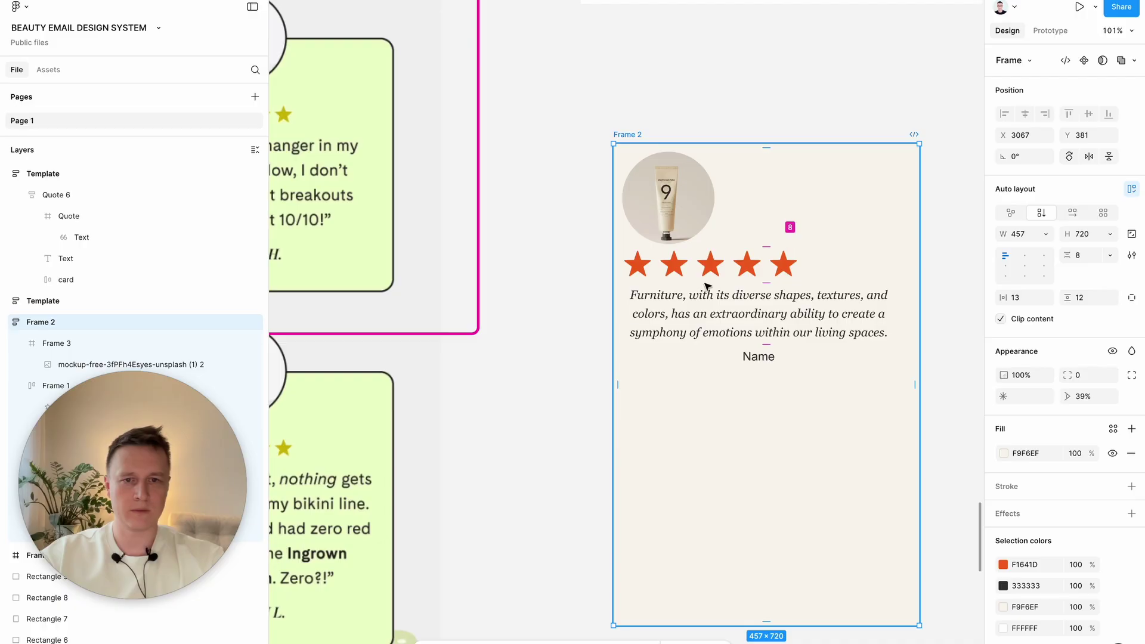
scroll(755, 258, "right", 2)
scroll(756, 258, "up", 1)
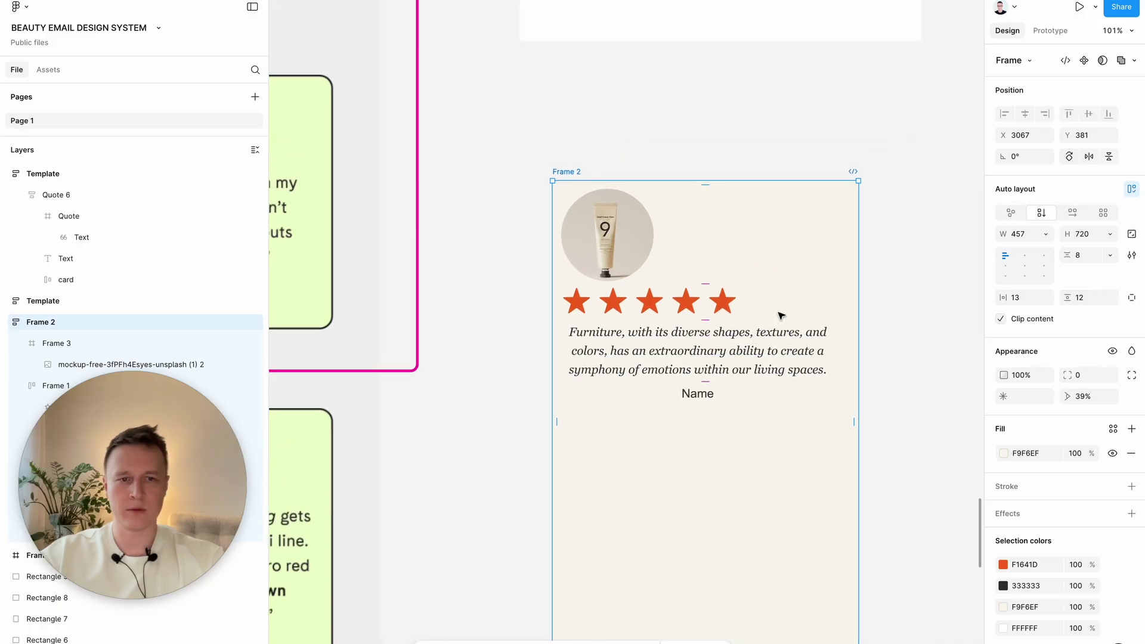
left_click(1025, 257)
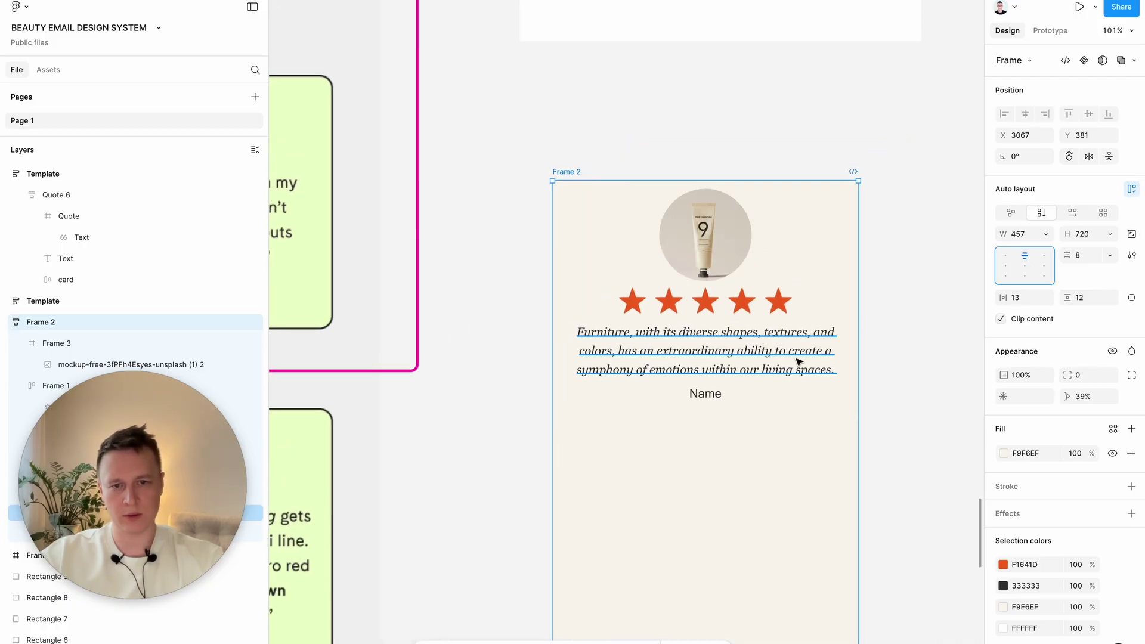
scroll(787, 440, "down", 2)
scroll(788, 439, "left", 1)
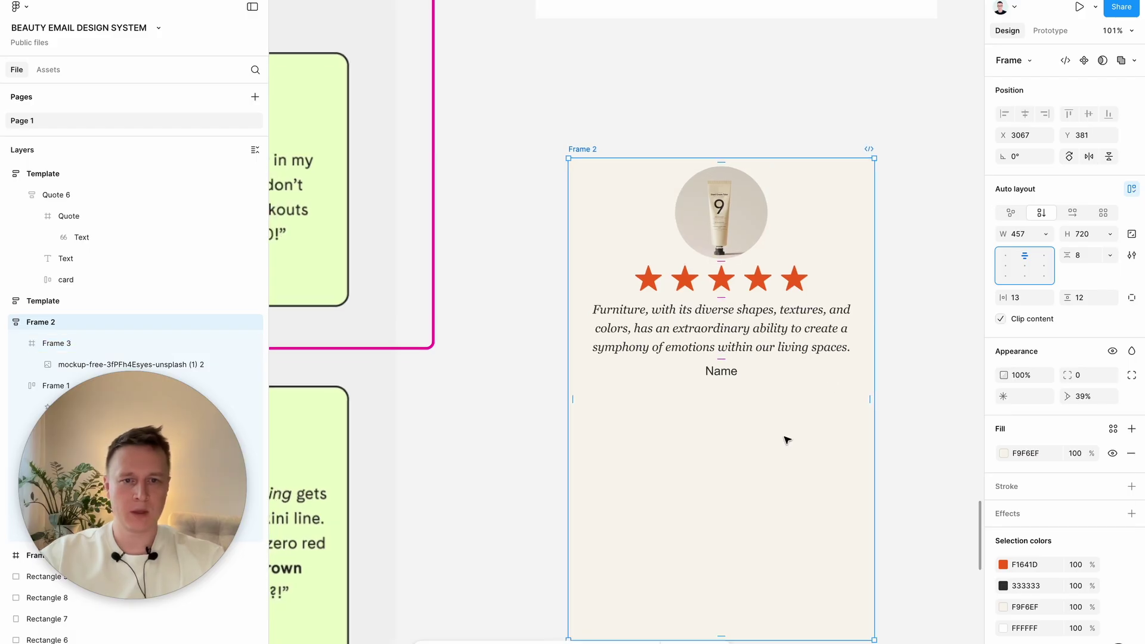
Make the beige card hug its contents in height, with 24 padding, a 16 gap and a corner radius of 24.
left_click(1112, 236)
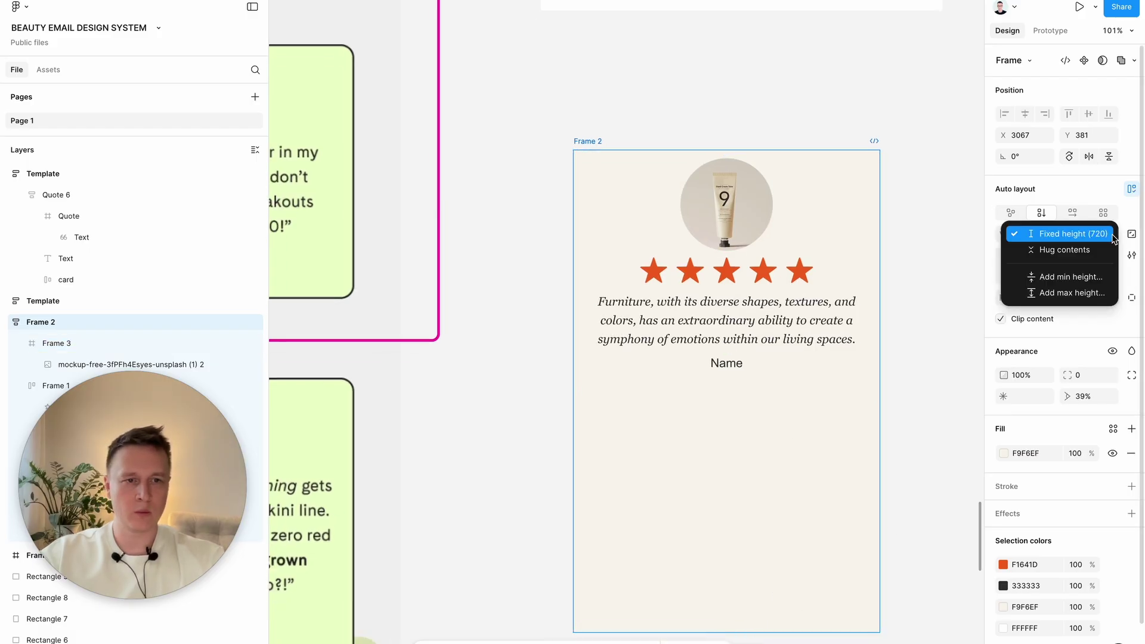
left_click(1091, 249)
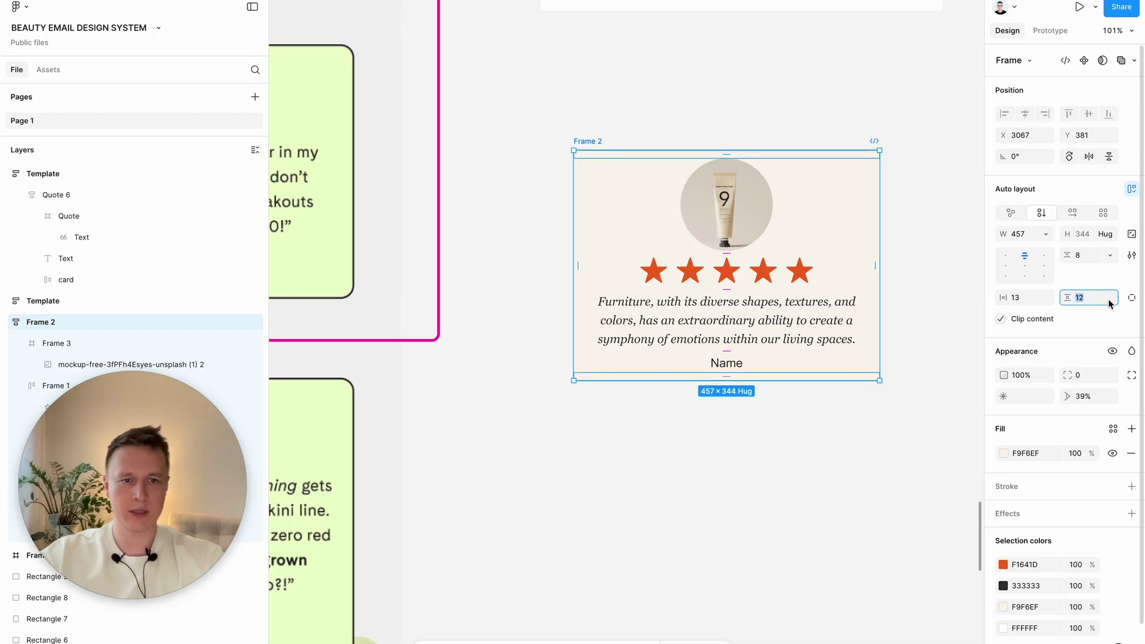
left_click(716, 328)
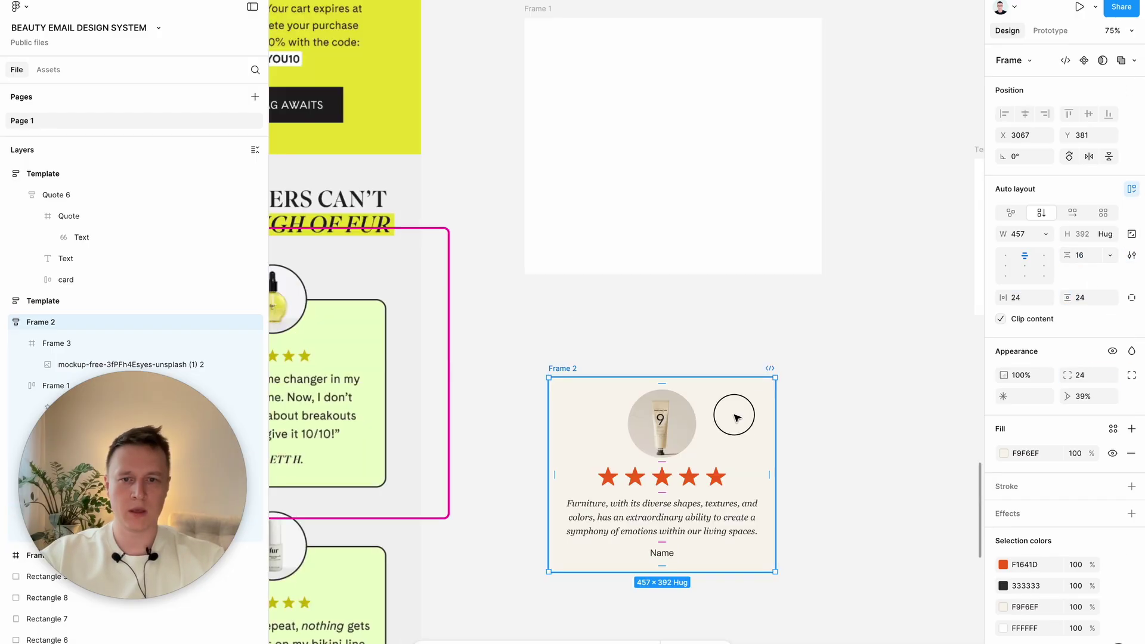
Move the beige review card into the white frame and select the white frame.
left_click_drag(737, 418, 744, 90)
scroll(750, 84, "up", 1)
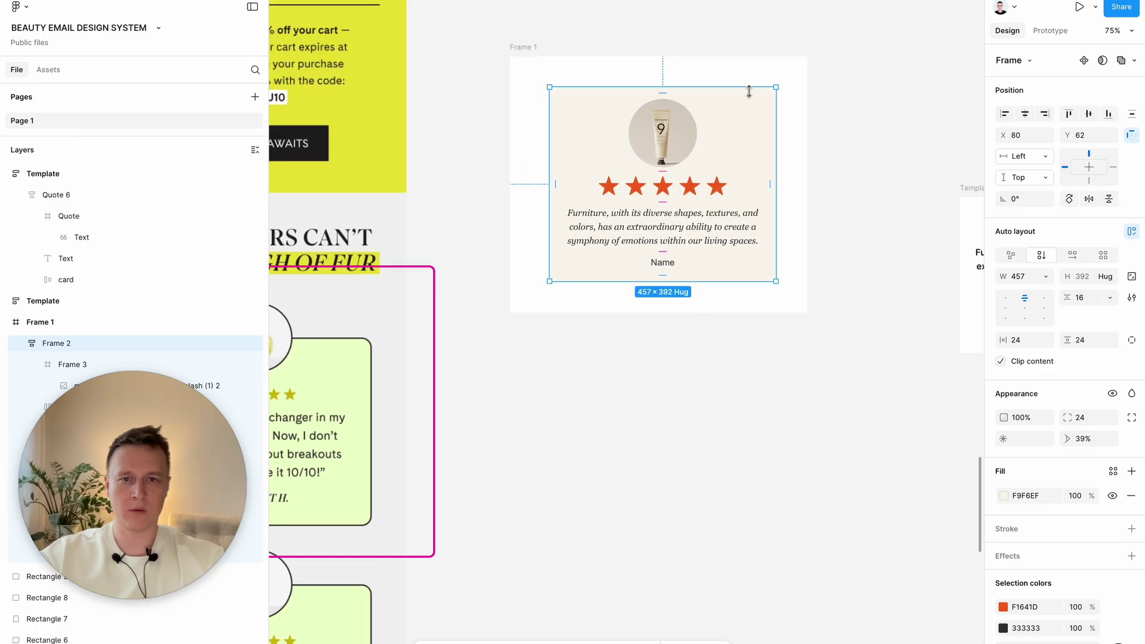
left_click(522, 47)
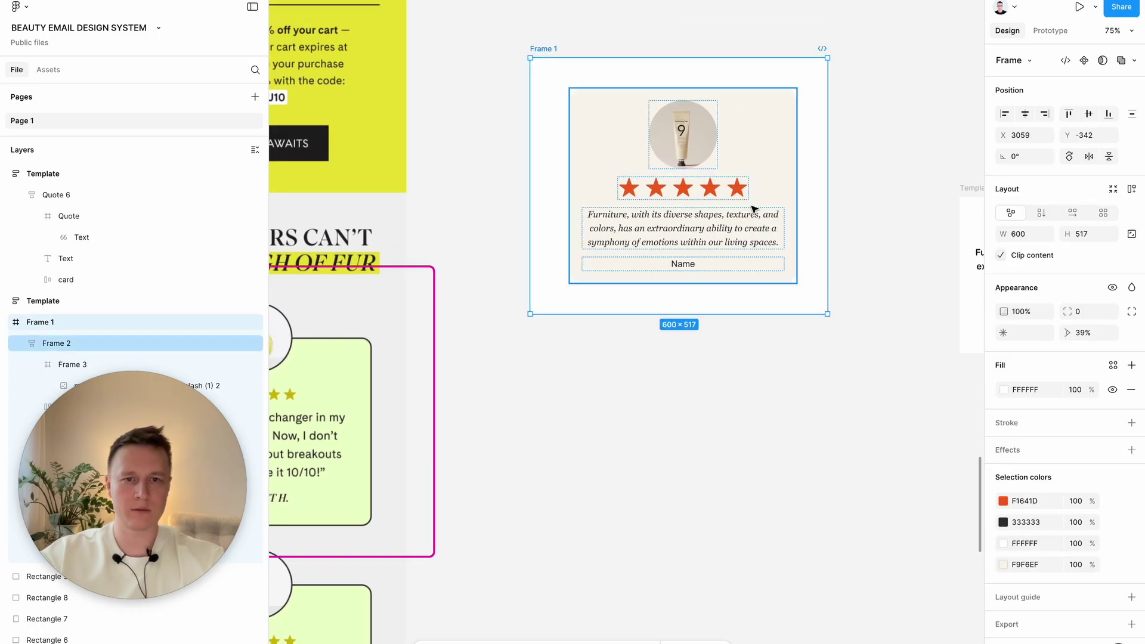
left_click(753, 209)
left_click(561, 66)
left_click(547, 52)
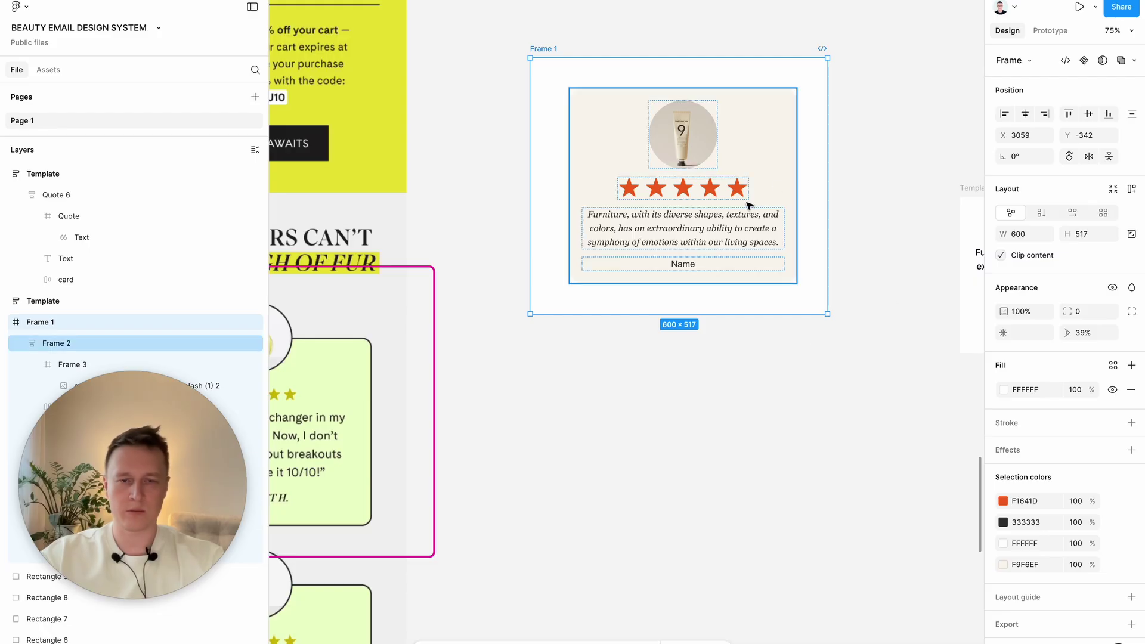
Apply vertical auto layout to the white frame with the card centred, 24 padding and a height that hugs the contents.
scroll(777, 187, "up", 3)
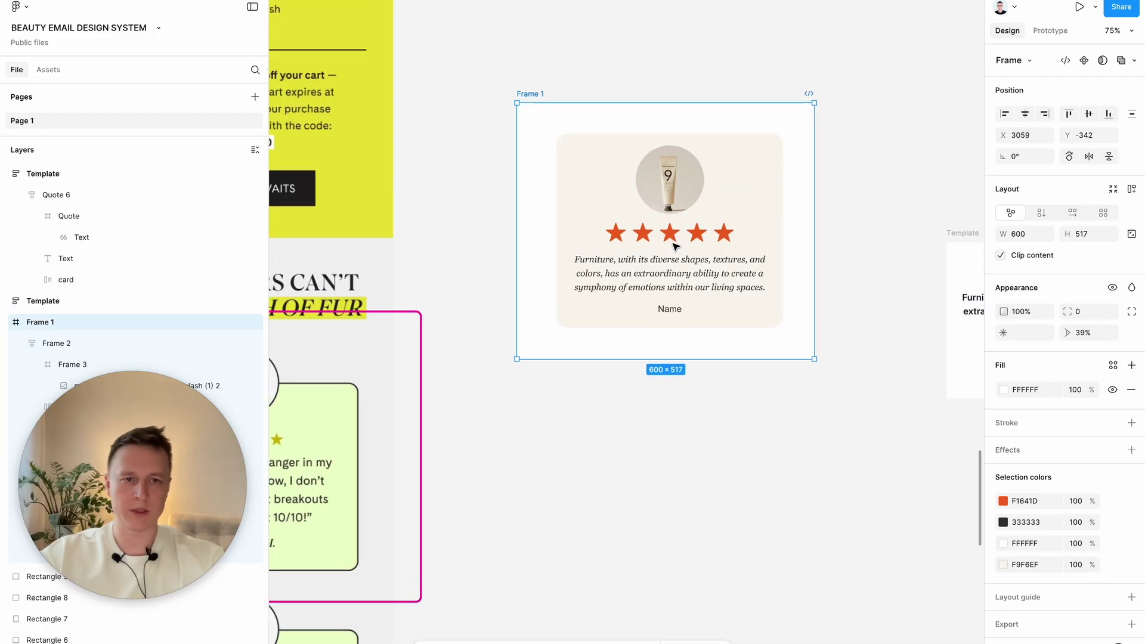
left_click(1132, 189)
scroll(814, 210, "up", 2)
left_click(759, 555)
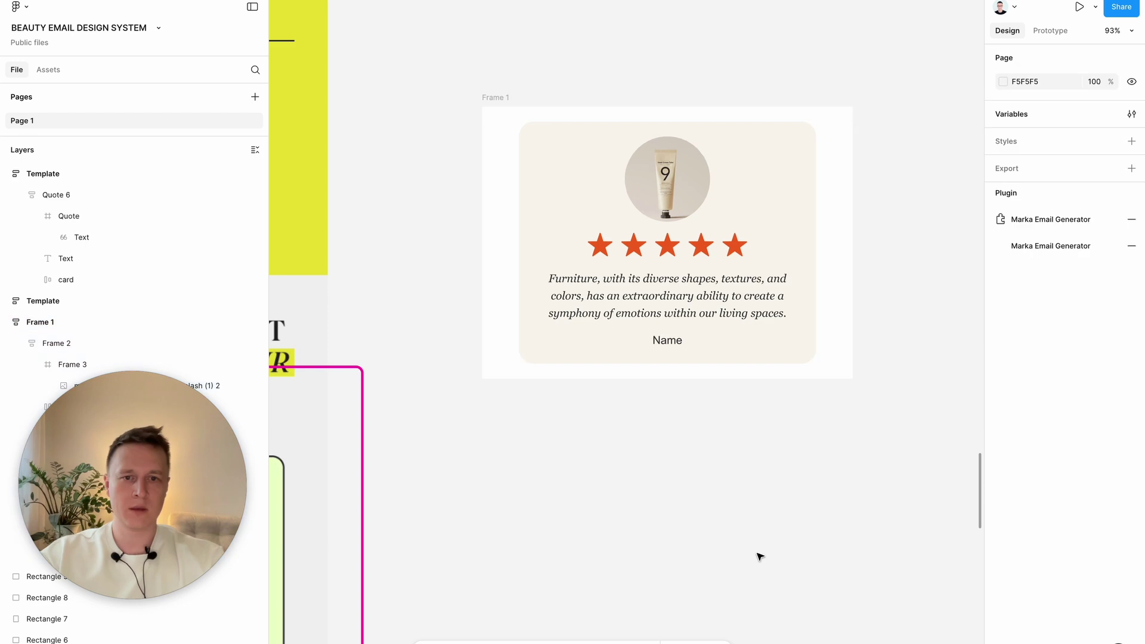
Preview the white review frame in the Marka Email Generator plugin and adjust the preview window's size.
left_click(1051, 246)
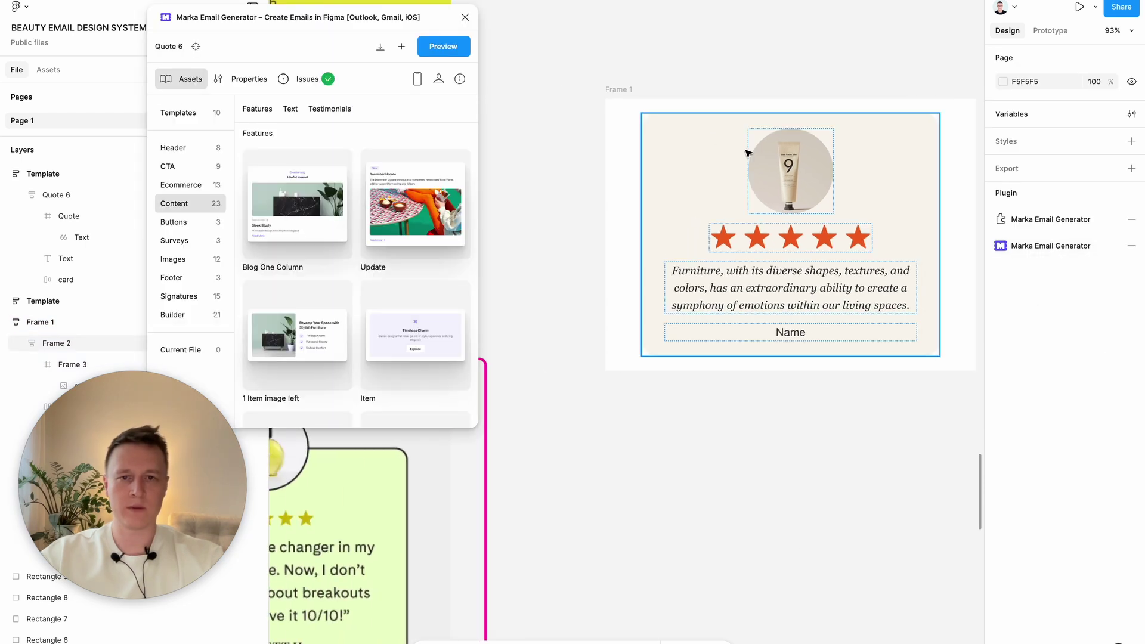
left_click(620, 94)
left_click(453, 44)
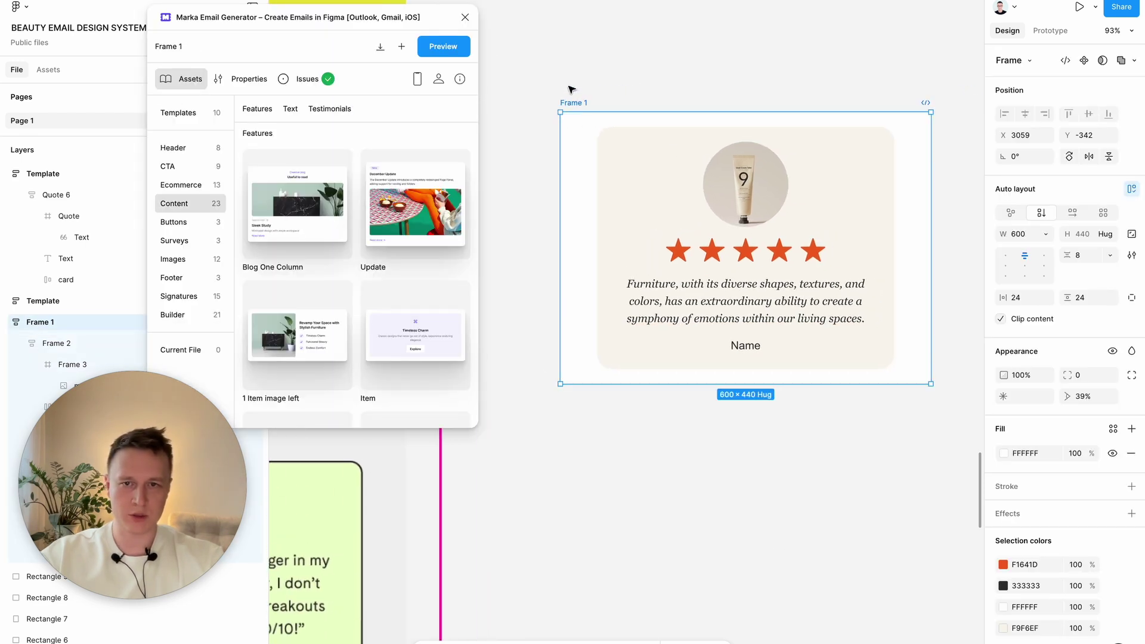
left_click_drag(669, 567, 410, 587)
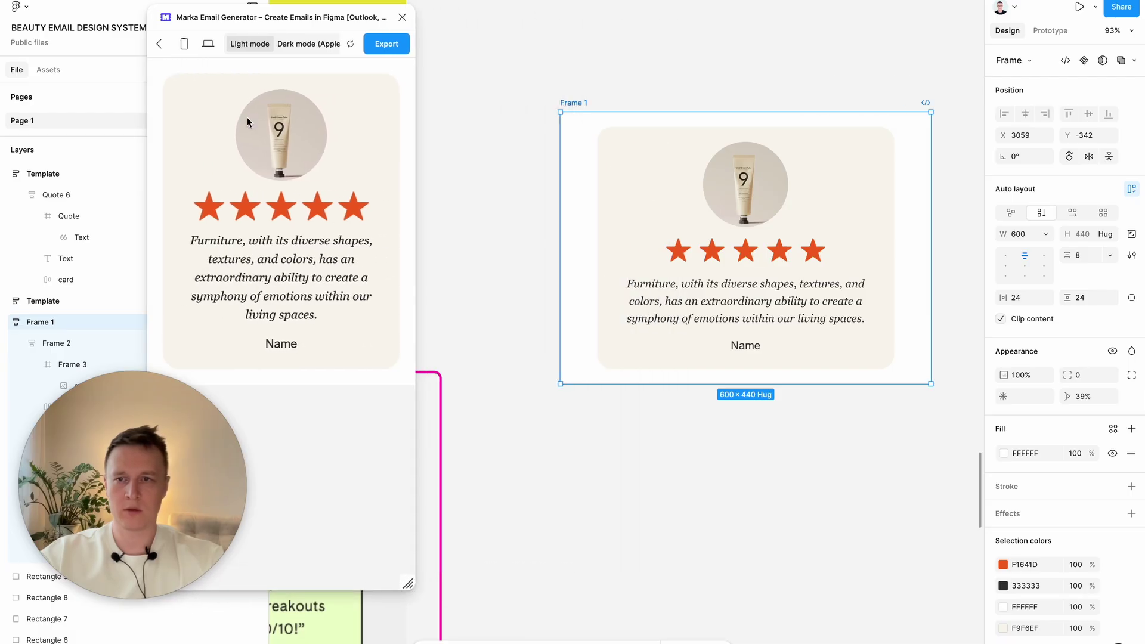
Compare the review block's mobile and desktop previews, then close the plugin.
left_click(185, 45)
left_click(207, 44)
left_click(185, 44)
left_click(383, 16)
Move the white review frame up beside the reference email and convert it into a component.
left_click(764, 212)
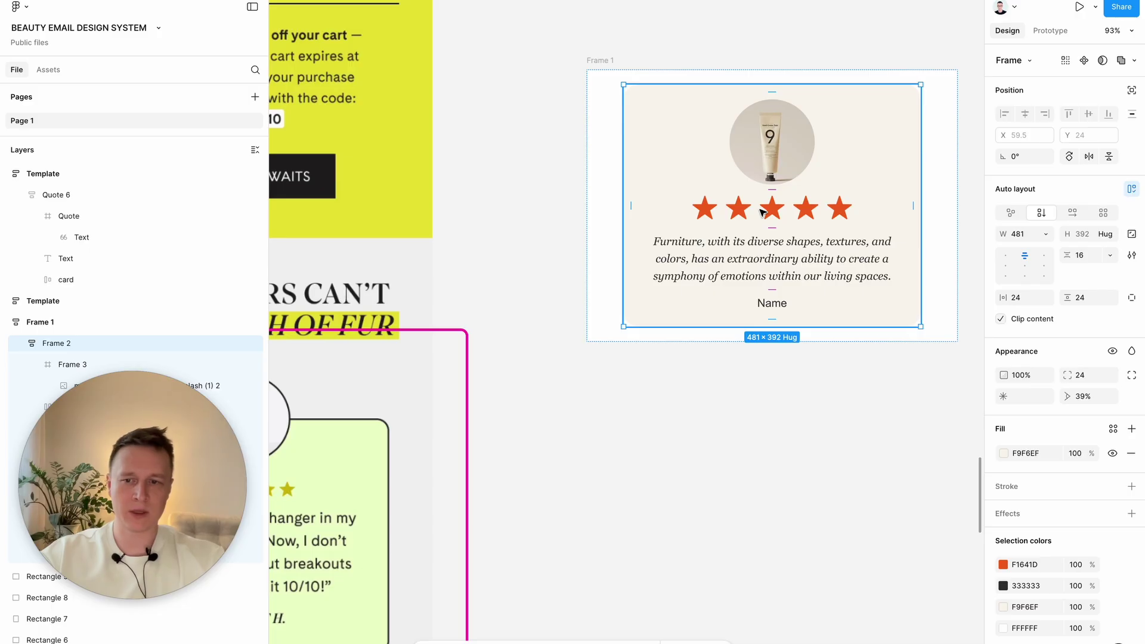
left_click(596, 62)
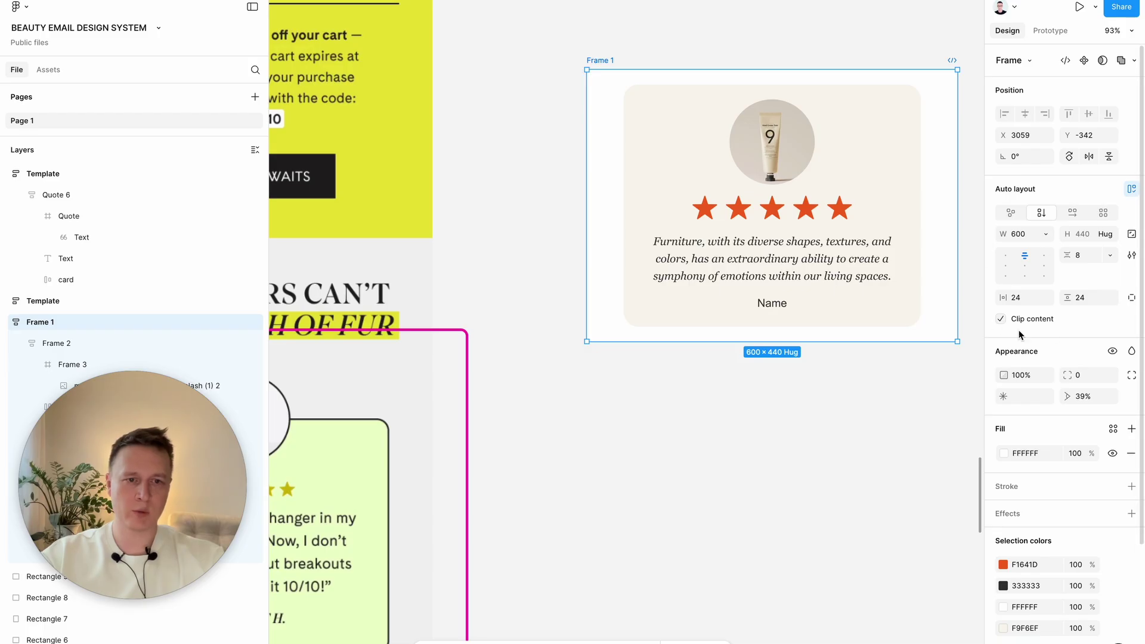
left_click(780, 427)
scroll(779, 427, "down", 3)
scroll(776, 425, "down", 1)
scroll(776, 425, "right", 2)
left_click_drag(570, 307, 607, 133)
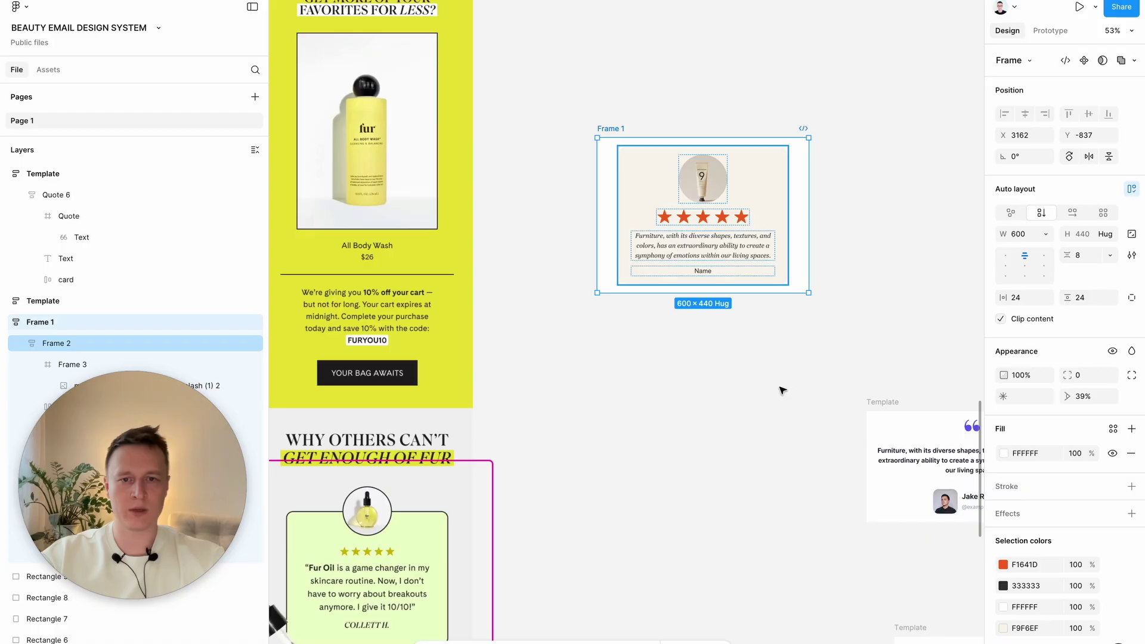
key("ctrl+alt+k")
Create a text property named "Review" for the italic quote text in the review component.
scroll(683, 416, "up", 2)
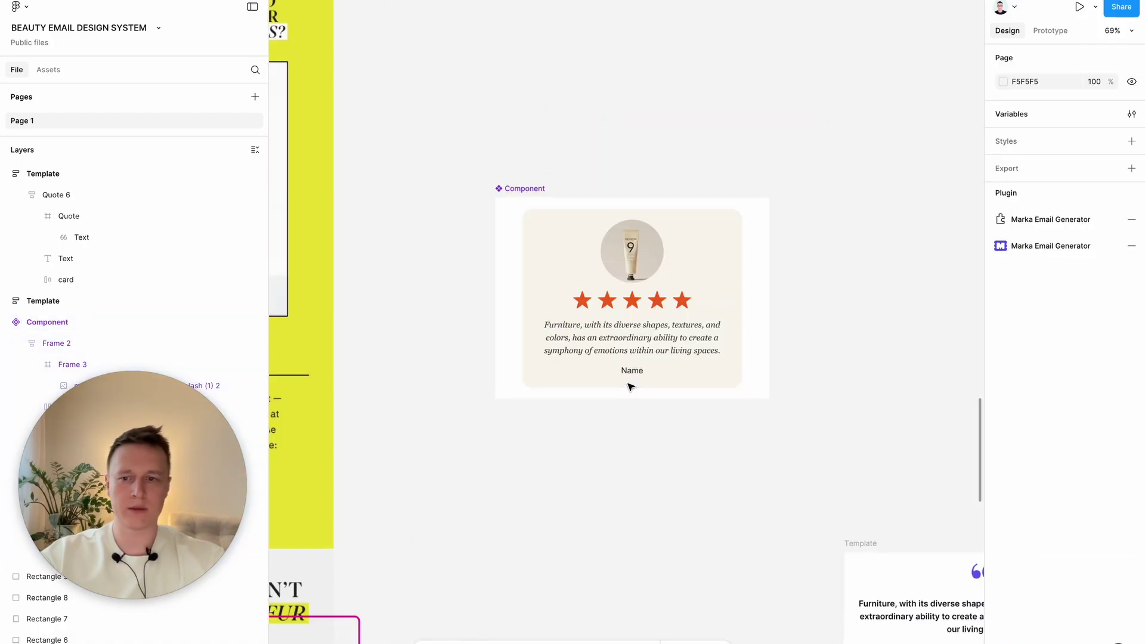
scroll(630, 387, "up", 1)
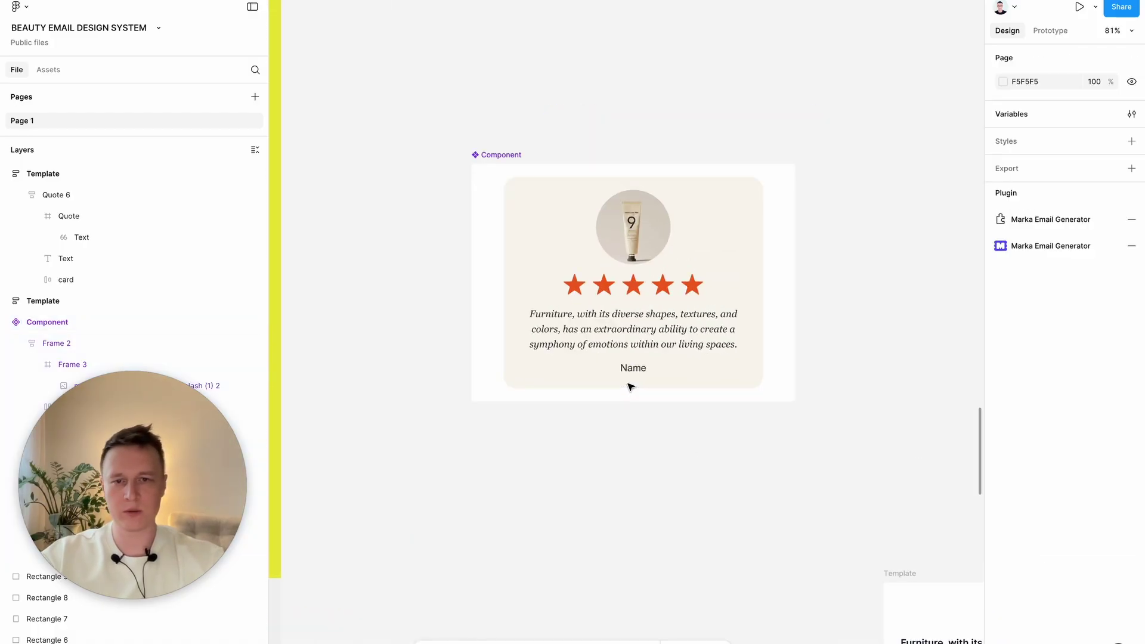
left_click(629, 353)
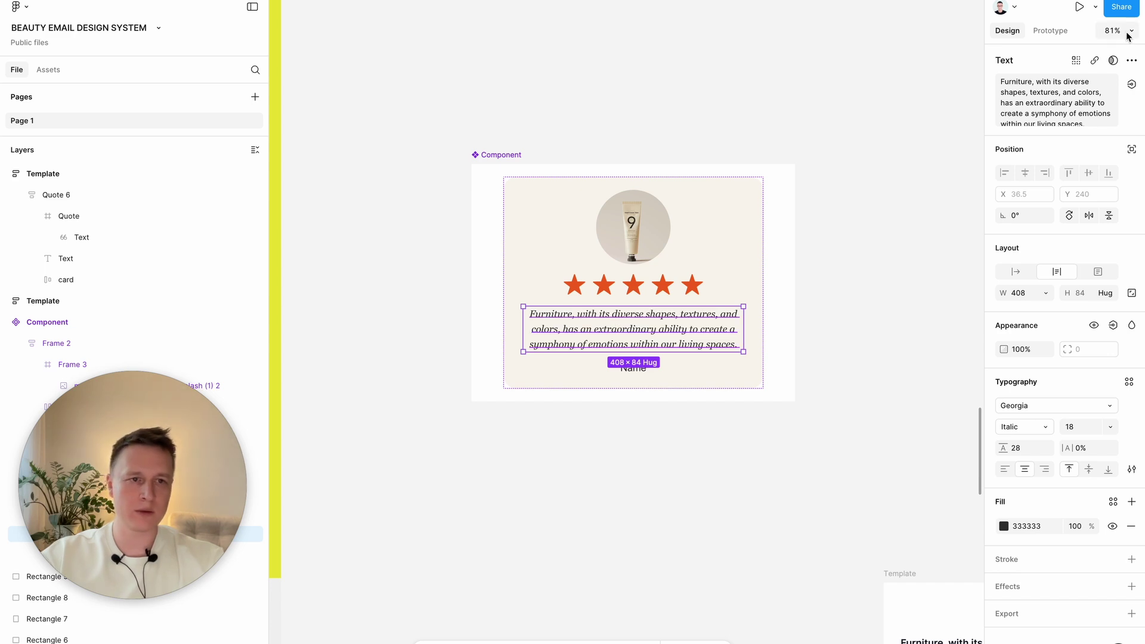
left_click(1131, 86)
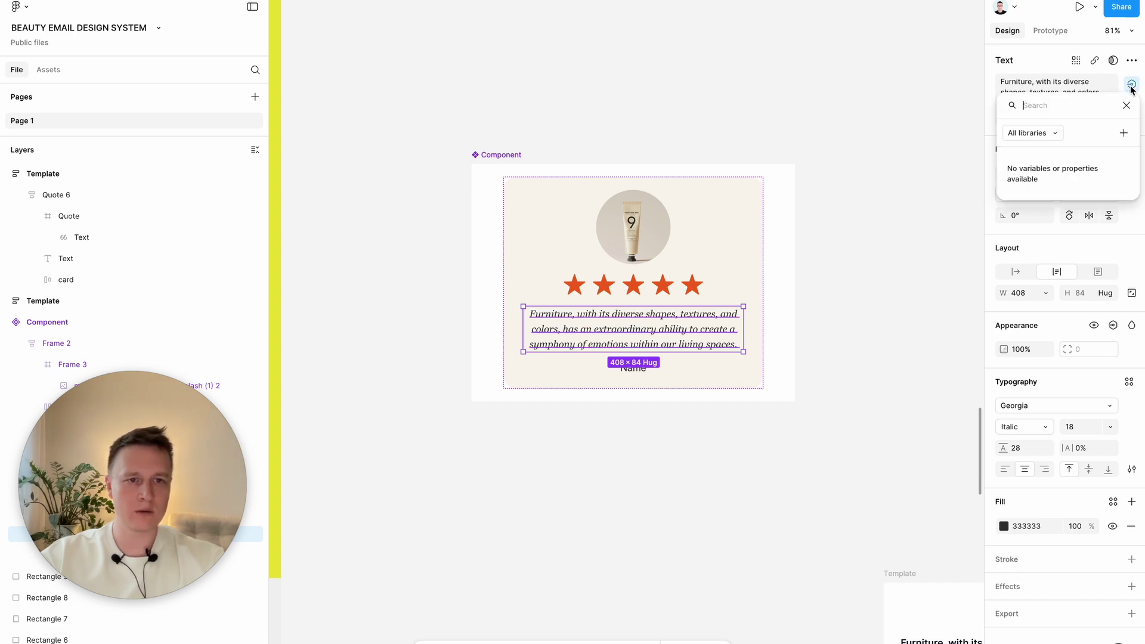
left_click(1124, 133)
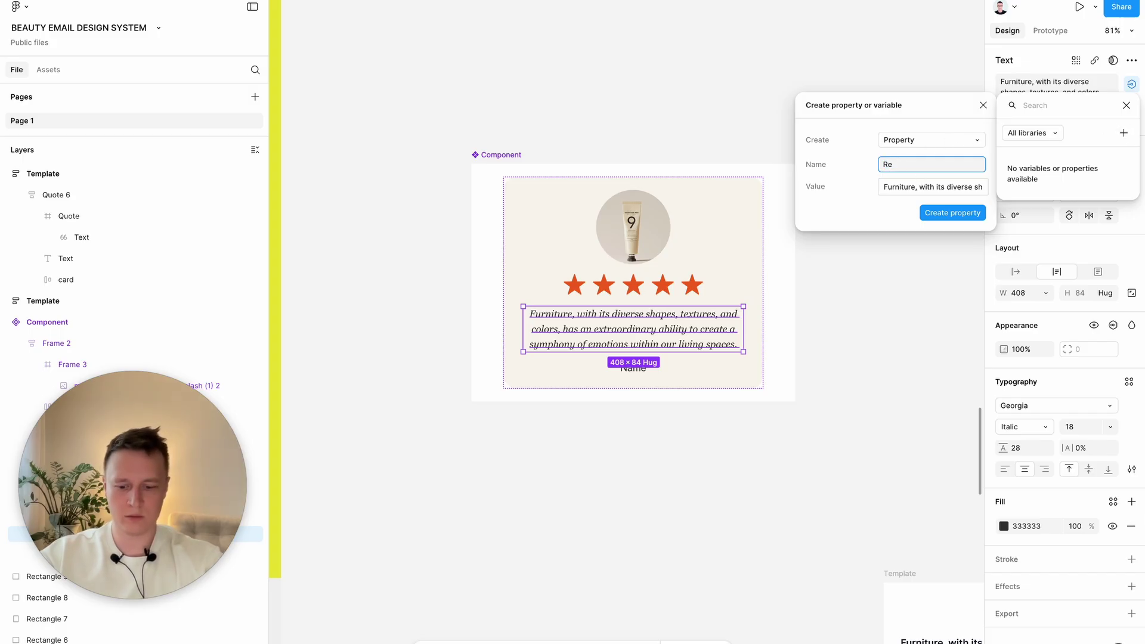
left_click(952, 213)
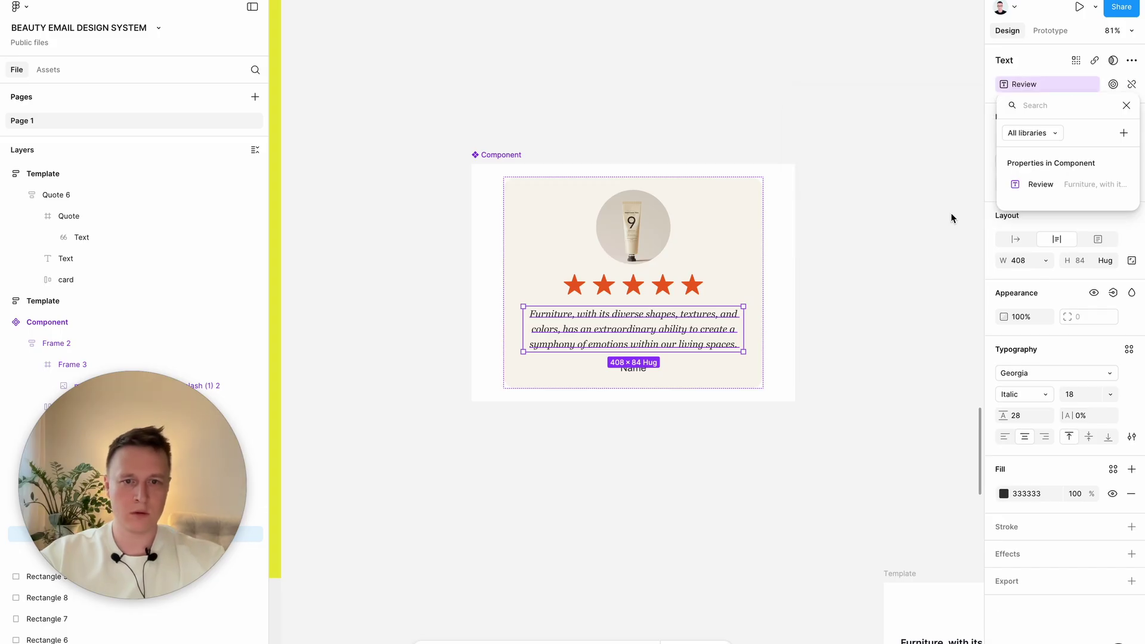
Duplicate the review component as an instance above the original.
left_click(506, 156)
scroll(493, 305, "down", 2)
left_click_drag(495, 417, 610, 118)
scroll(567, 83, "up", 3)
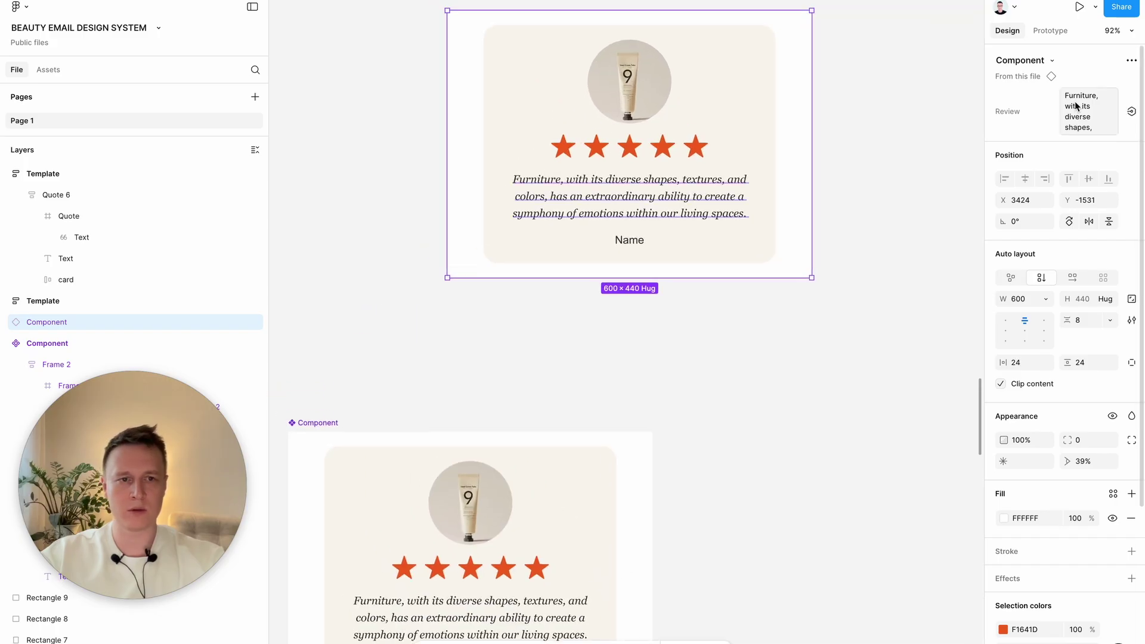
Set the Review property of the instance to "I am review text".
left_click(1096, 124)
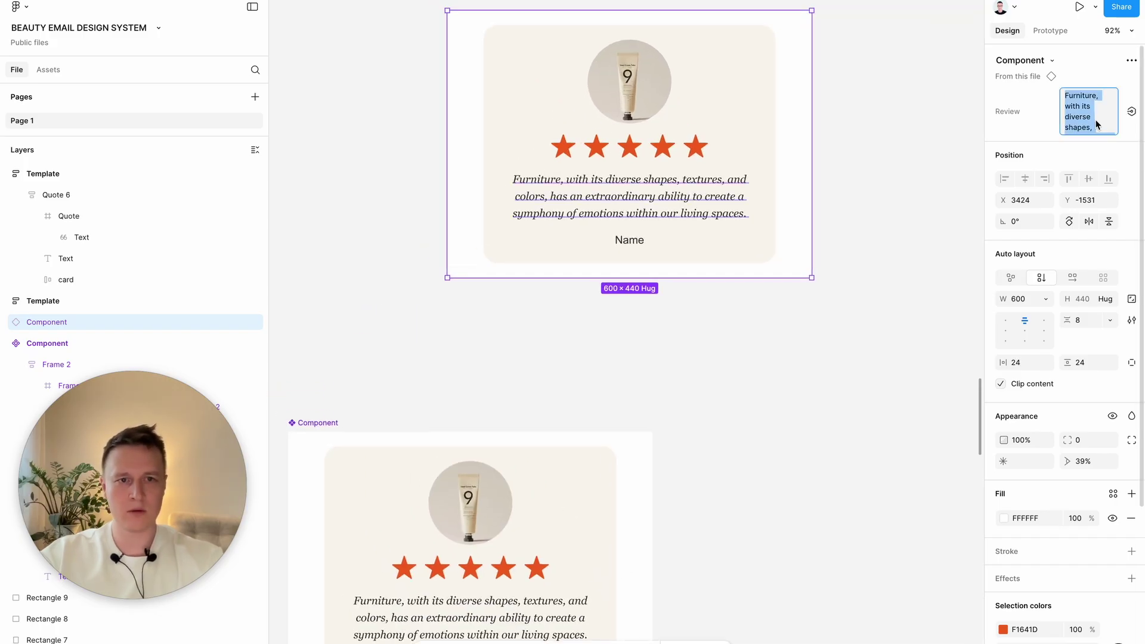
type("sdfdsf")
key("ctrl+a")
type("M")
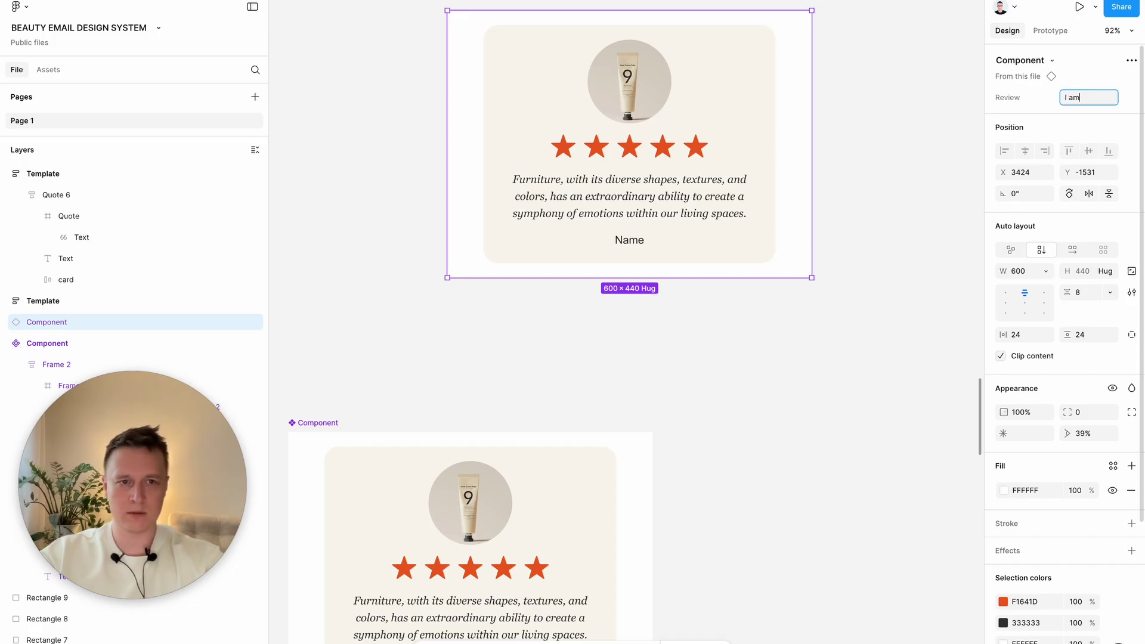
type(" am review text")
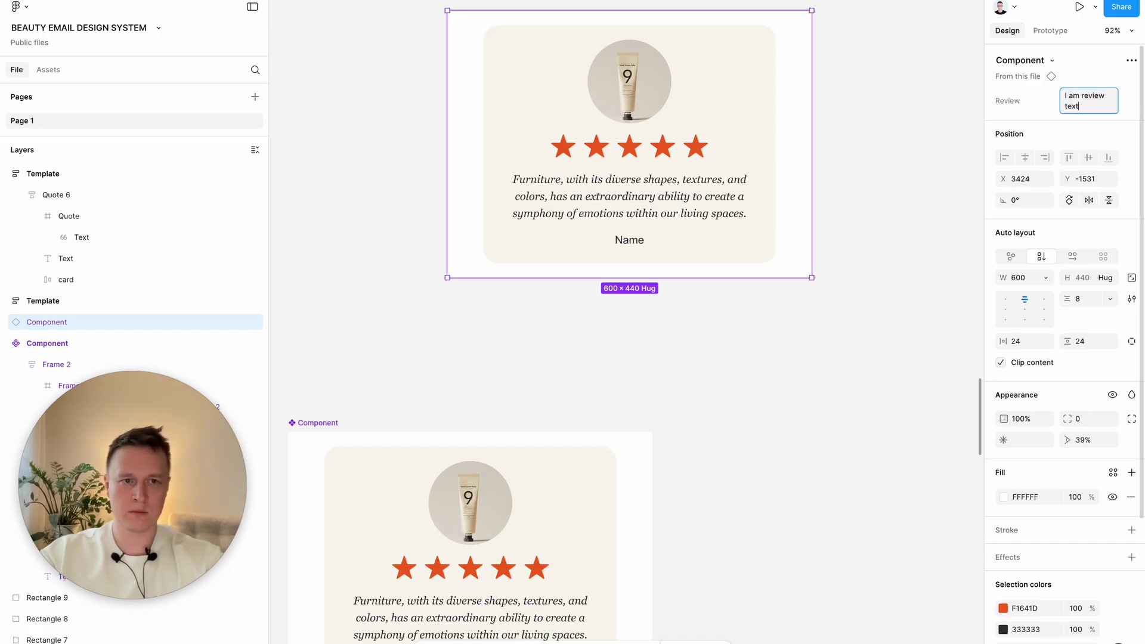
key("Return")
left_click(741, 340)
Copy the image fill of the OIL bottle photo with green leaves from the product image collection.
left_click(624, 186)
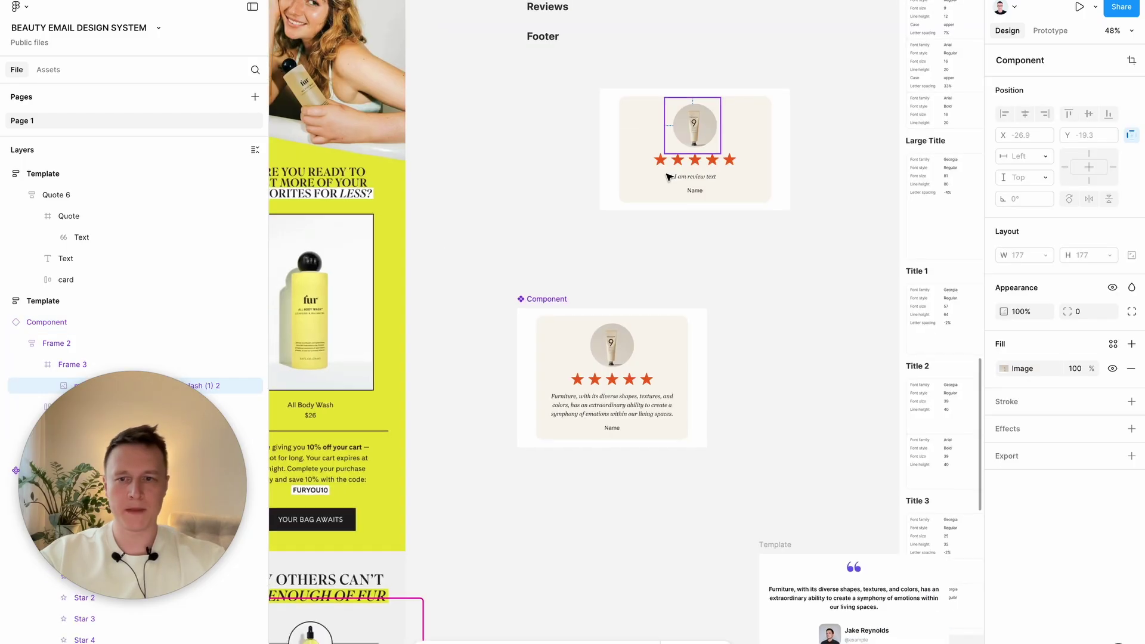
scroll(669, 177, "down", 2)
scroll(669, 178, "up", 2)
scroll(669, 177, "right", 2)
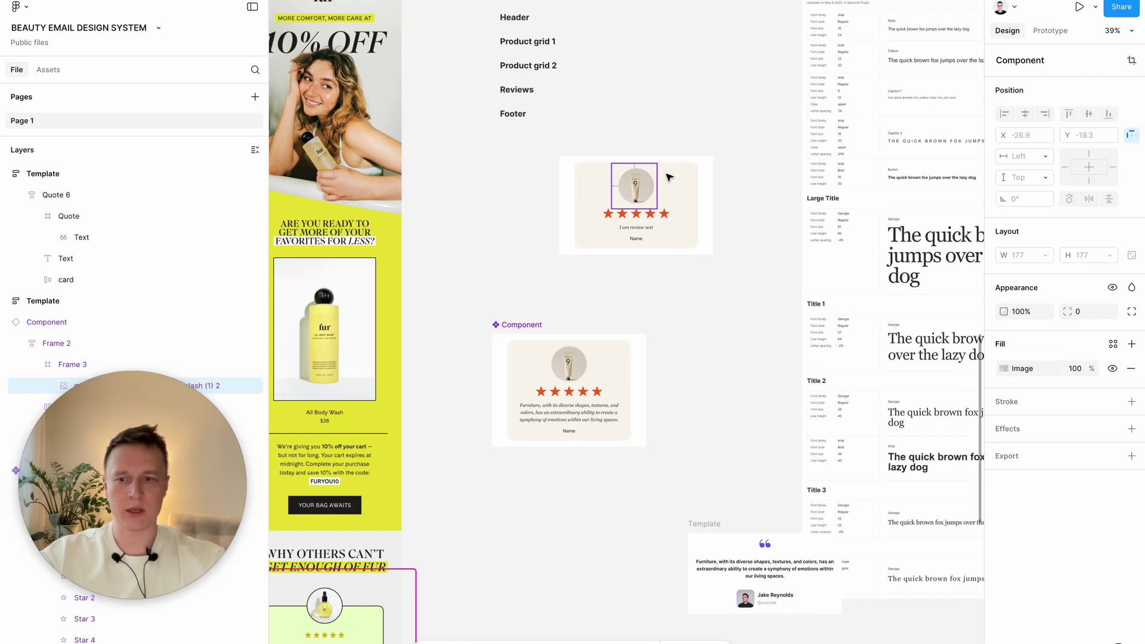
scroll(669, 177, "down", 3)
scroll(670, 178, "up", 6)
scroll(669, 177, "right", 3)
scroll(670, 177, "right", 2)
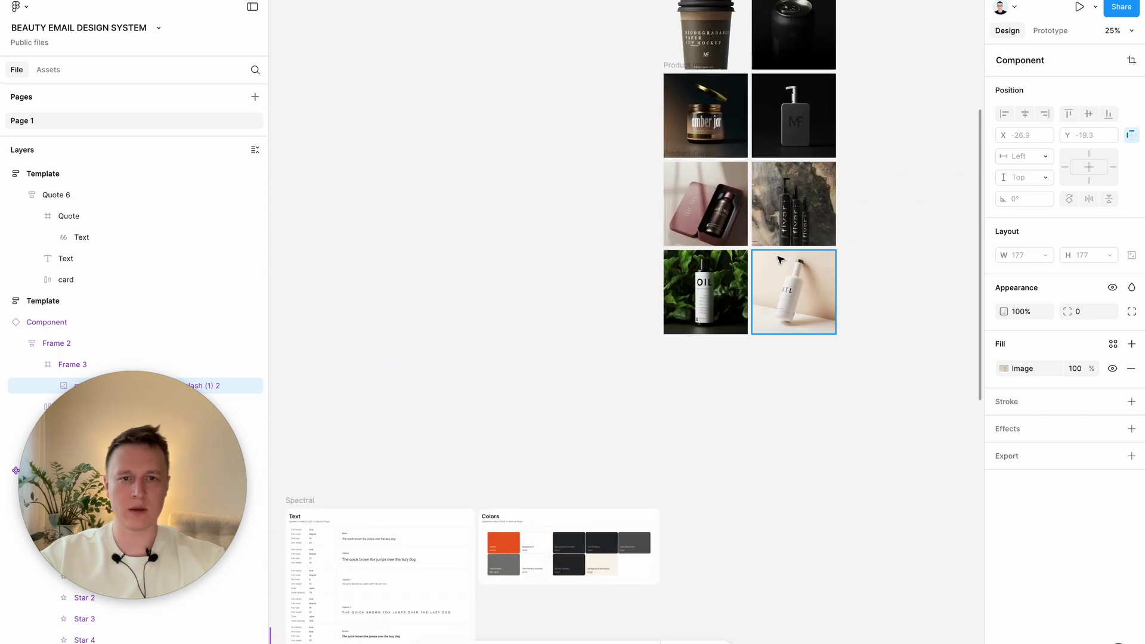
left_click(697, 302)
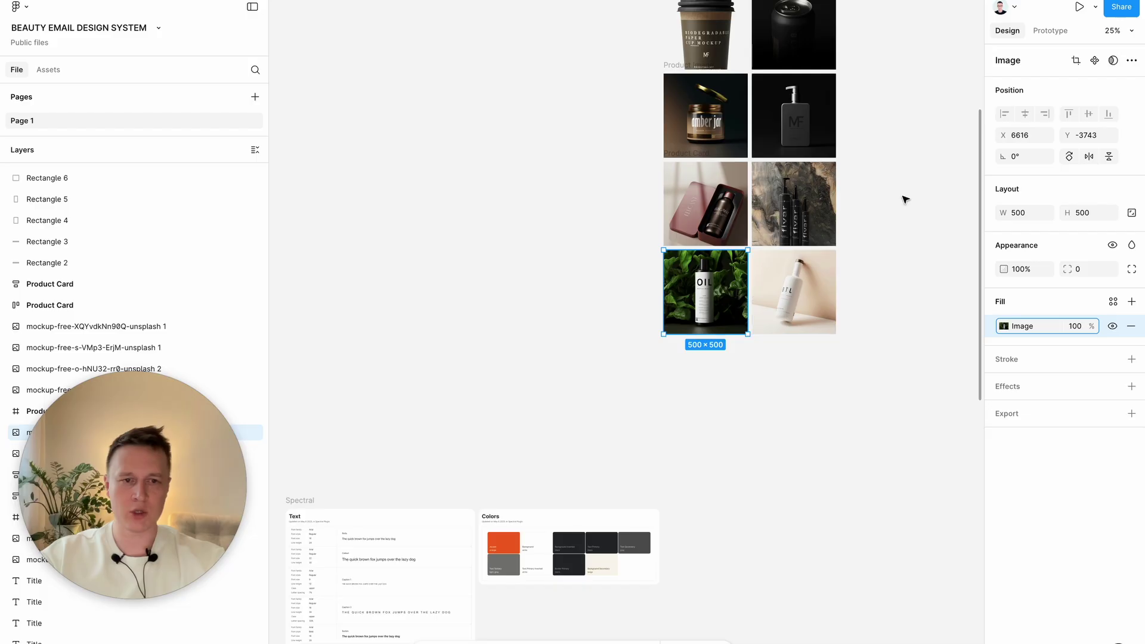
Paste the copied photo fill onto the circular product image in the review instance.
scroll(712, 436, "down", 5)
scroll(711, 436, "up", 5, "ctrl")
left_click(493, 509)
scroll(494, 511, "left", 1)
key("ctrl+v")
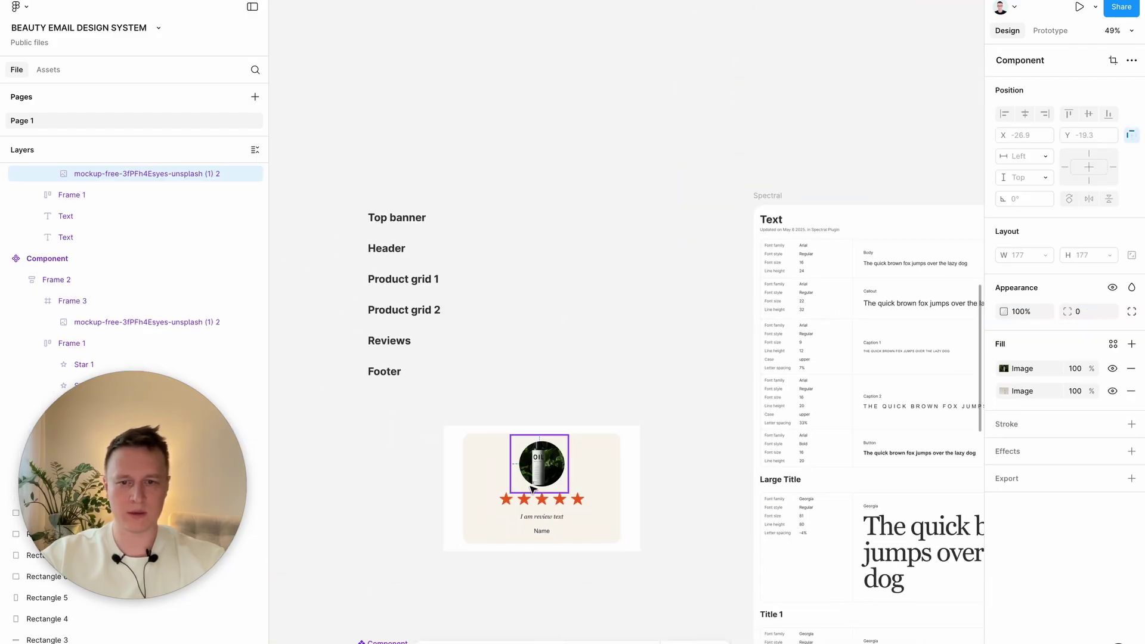
Review the customised instance and delete it, keeping only the main review component.
scroll(533, 488, "up", 5, "ctrl")
left_click(693, 330)
scroll(693, 330, "left", 3)
left_click(574, 336)
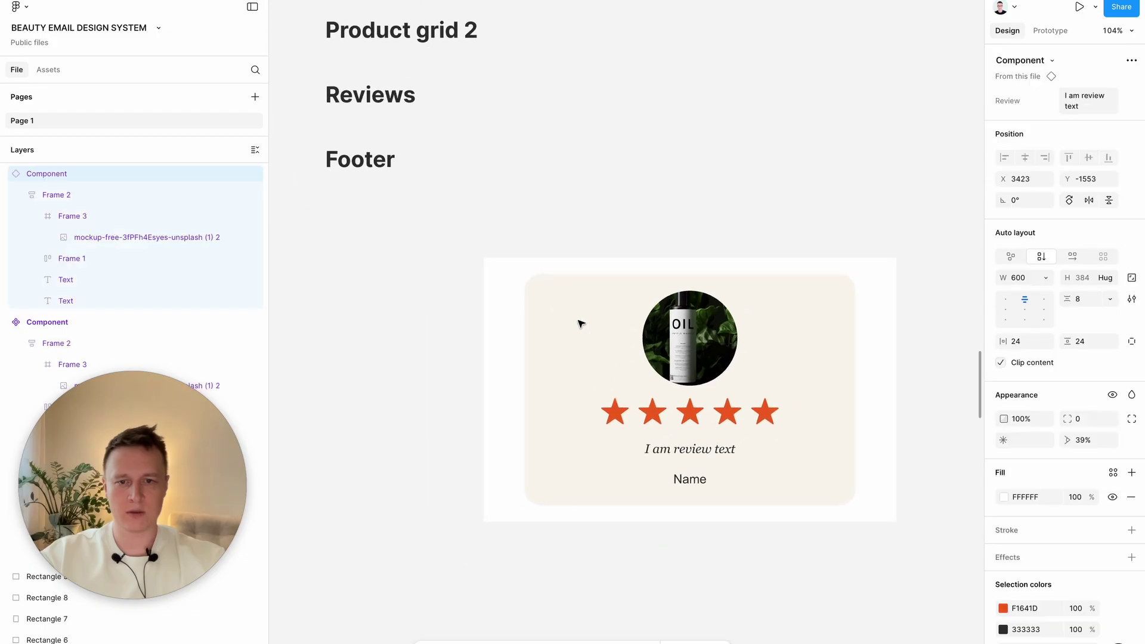
scroll(579, 325, "down", 2, "ctrl")
scroll(685, 368, "down", 1, "ctrl")
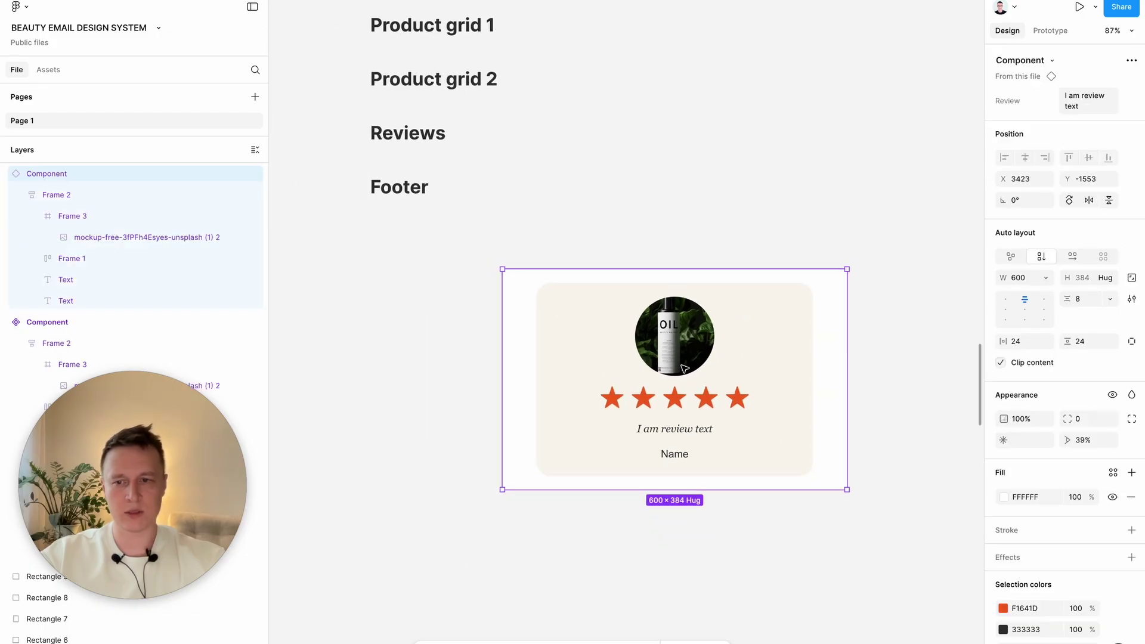
scroll(685, 368, "down", 2, "ctrl")
key("BackSpace")
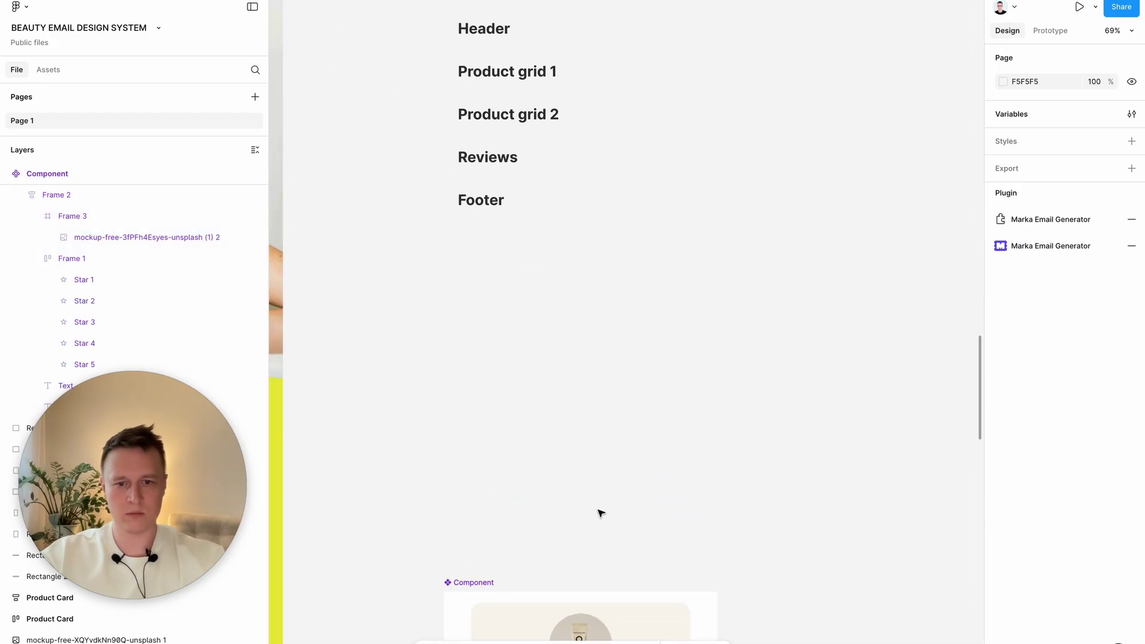
Move the main review component up beside the list of section names.
scroll(602, 508, "down", 4)
scroll(602, 508, "left", 2)
scroll(686, 493, "down", 3, "ctrl")
left_click_drag(688, 471, 898, 131)
scroll(725, 327, "down", 5)
scroll(725, 328, "left", 4)
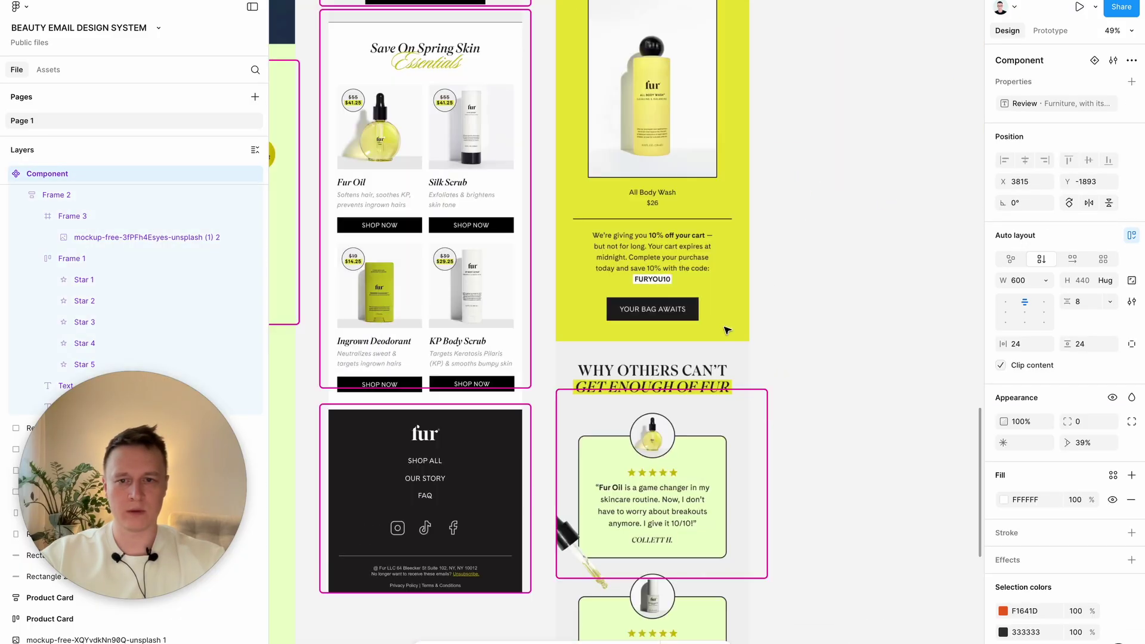
Check the reference review section's heading and place the "Revamp Your Space with Stylish Furniture" text inside the empty white Component frame.
scroll(726, 330, "down", 3)
scroll(727, 330, "right", 2)
left_click(695, 321)
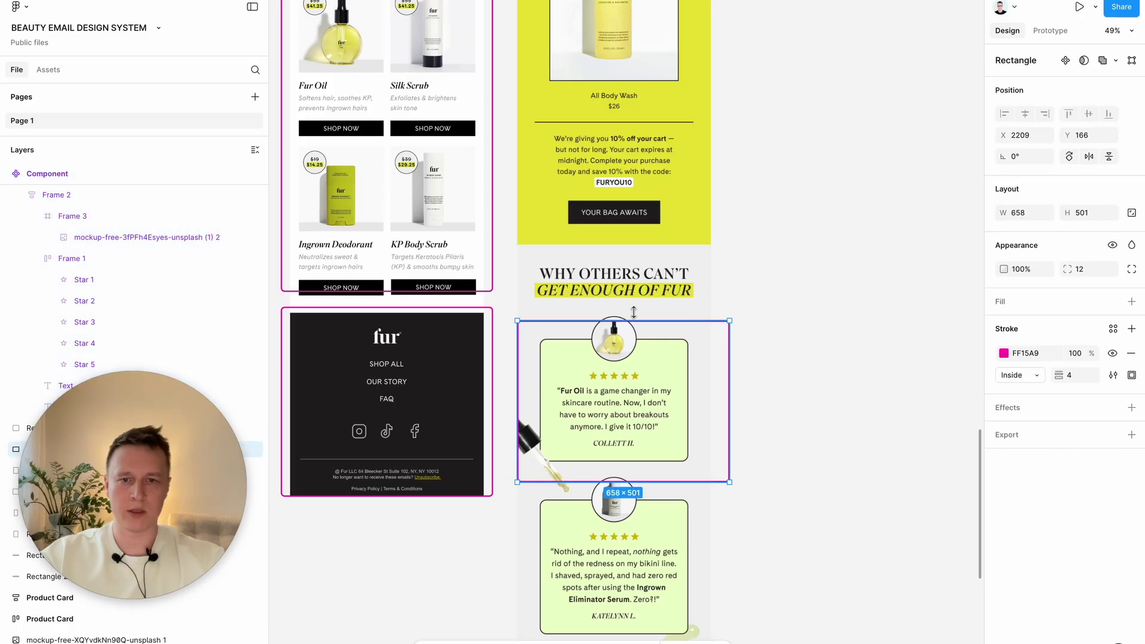
key("shift+2")
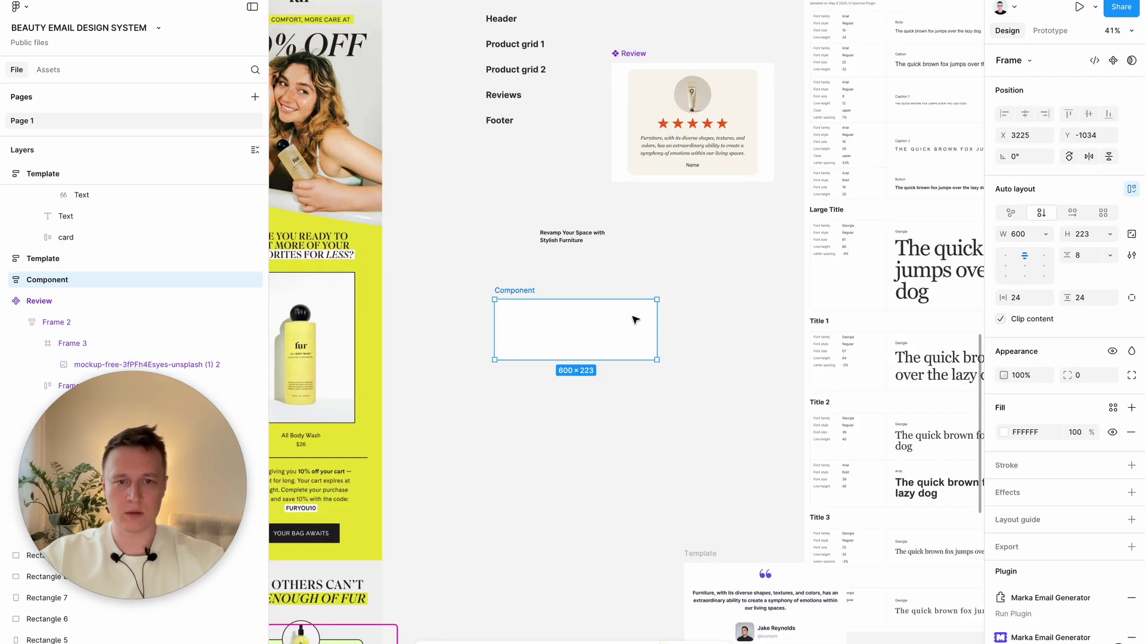
scroll(509, 340, "up", 2, "ctrl")
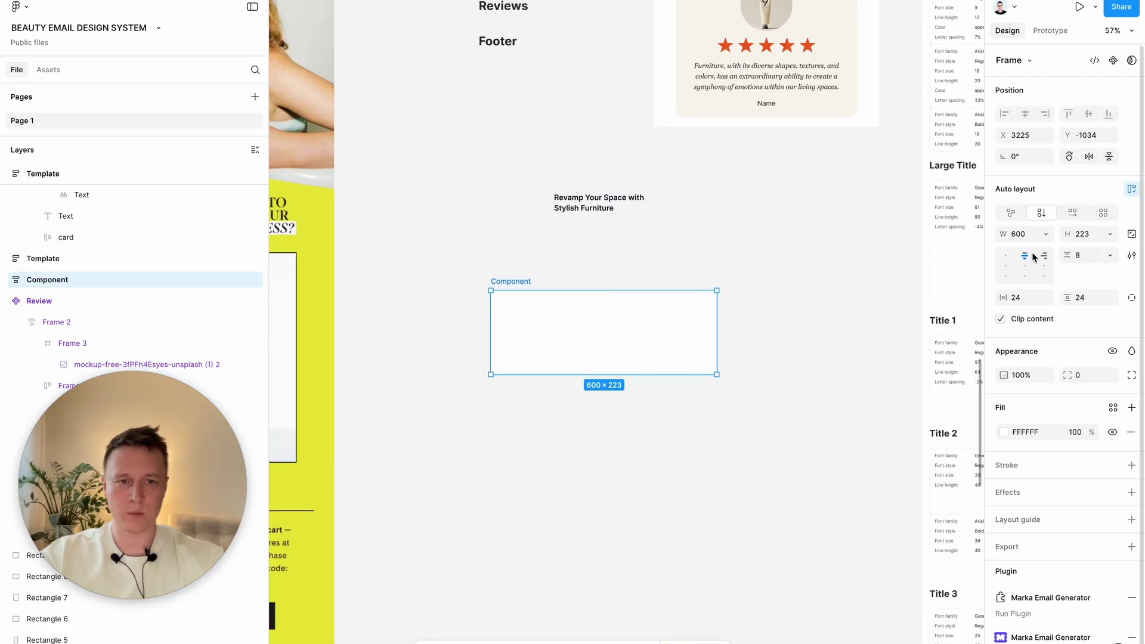
scroll(779, 335, "up", 3)
scroll(780, 334, "right", 1)
left_click(644, 55)
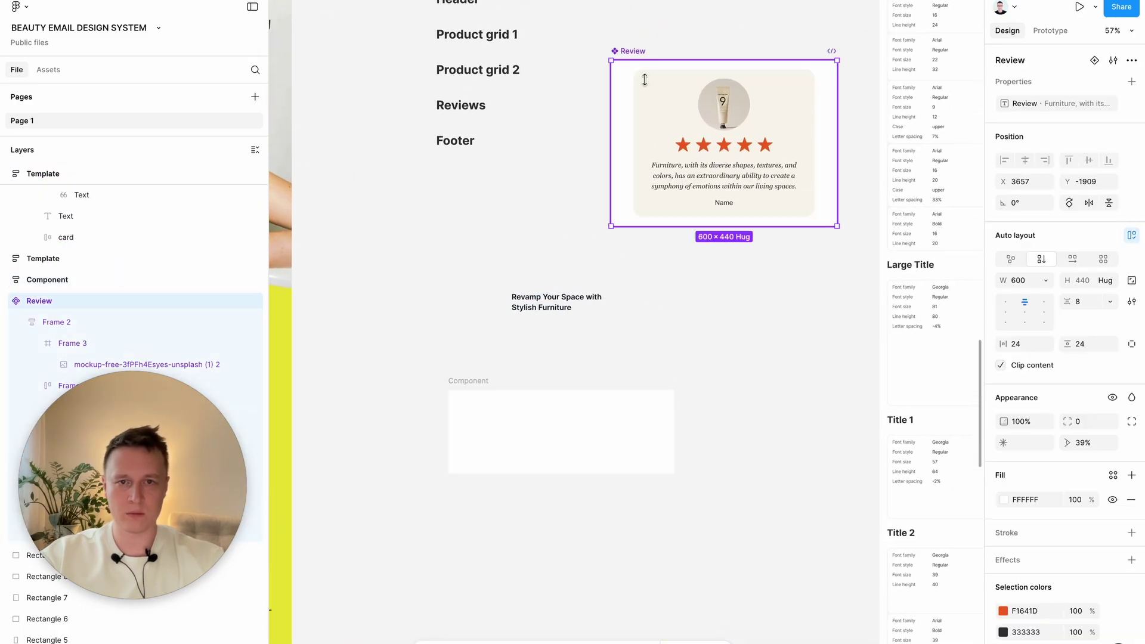
left_click_drag(537, 307, 539, 443)
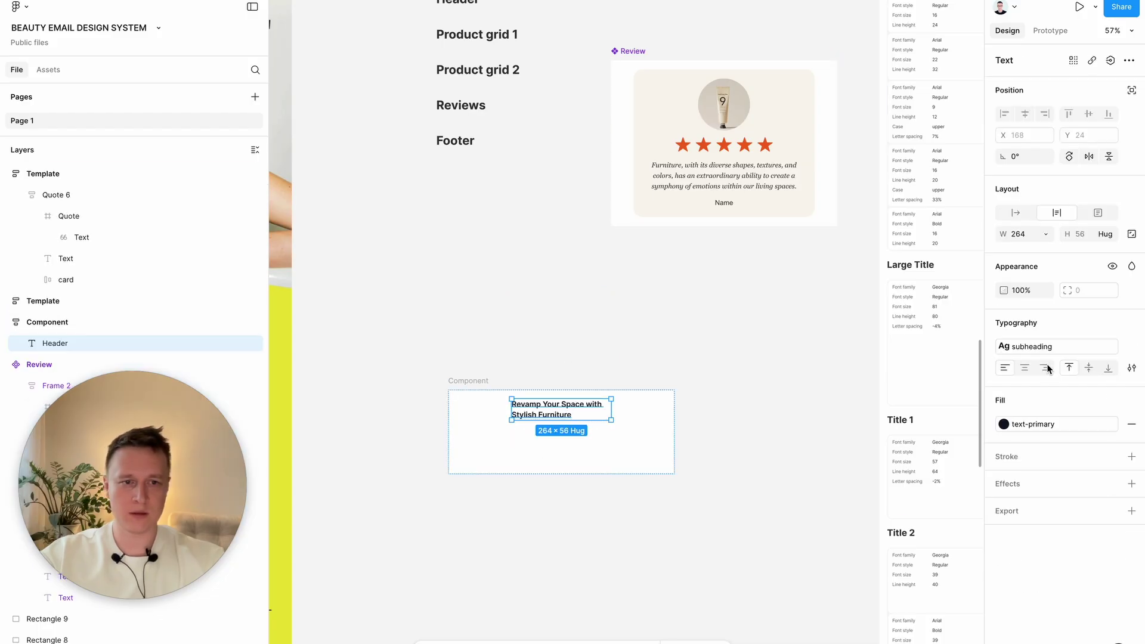
Detach the header text's subheading style and apply the Title 2 sample's properties: Georgia Regular, size 39, line height 40.
left_click(1128, 348)
scroll(689, 404, "down", 5)
scroll(688, 401, "down", 3)
scroll(688, 401, "right", 6)
scroll(688, 401, "left", 4)
scroll(688, 401, "down", 5)
scroll(509, 453, "up", 6)
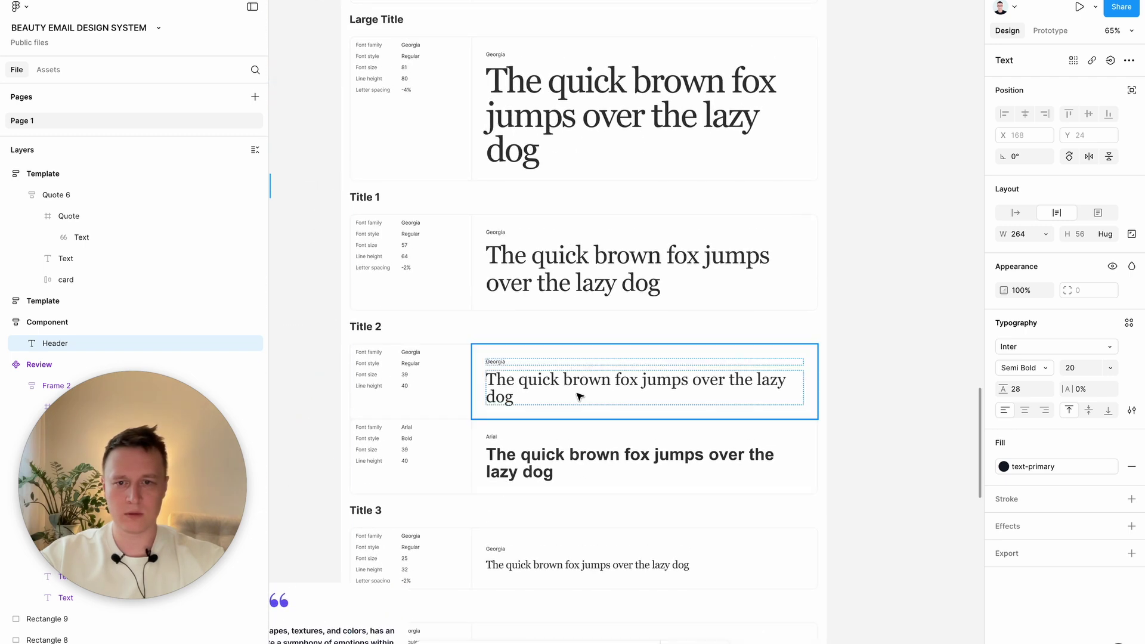
left_click(584, 387)
scroll(594, 382, "left", 10)
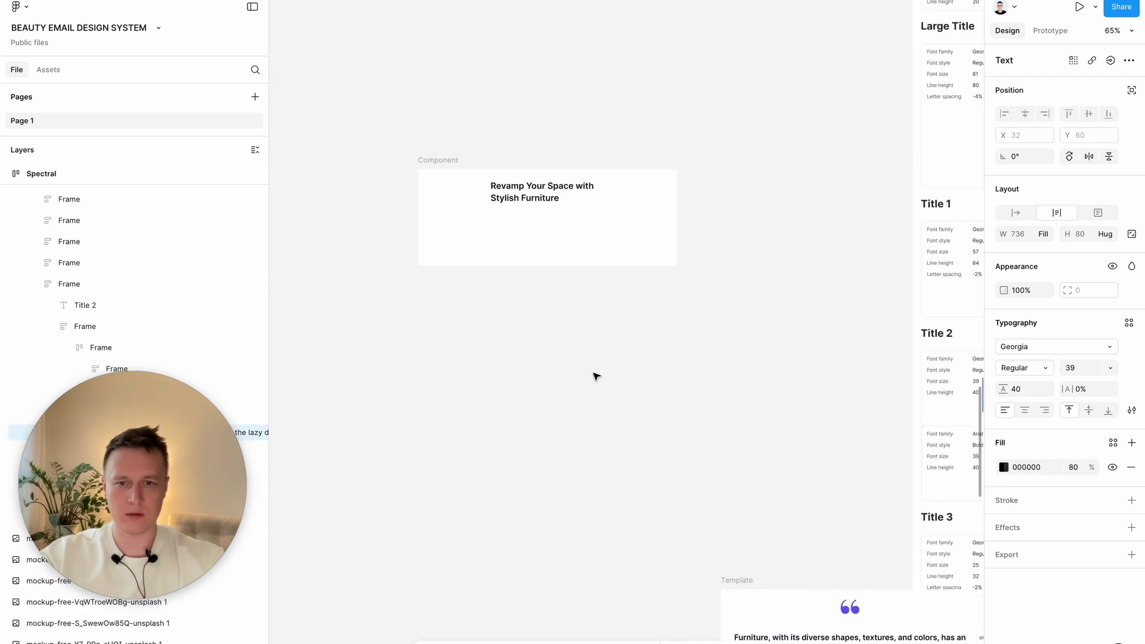
left_click(536, 196)
key("alt+super+v")
Centre-align the header text and set its width to fill the container.
scroll(513, 286, "up", 3)
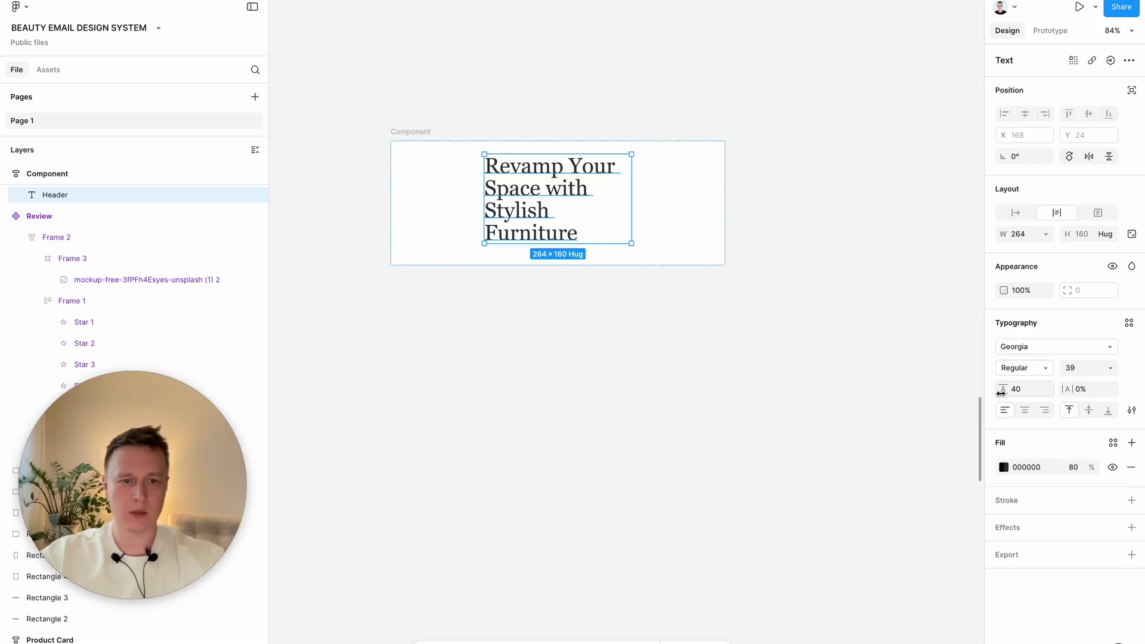
left_click(1026, 409)
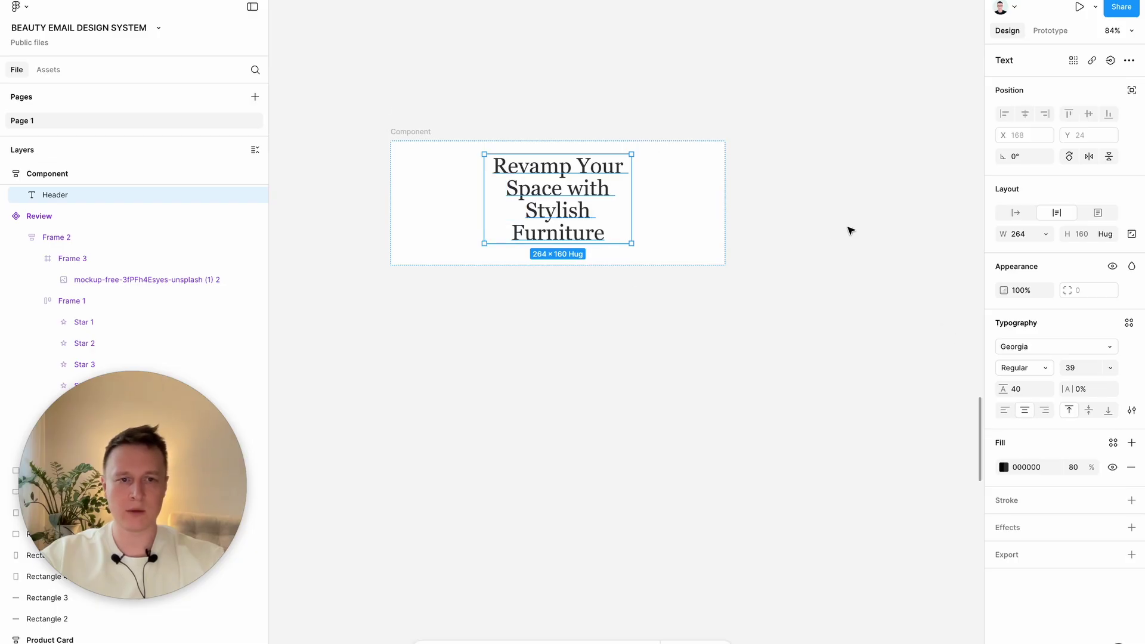
left_click(1046, 234)
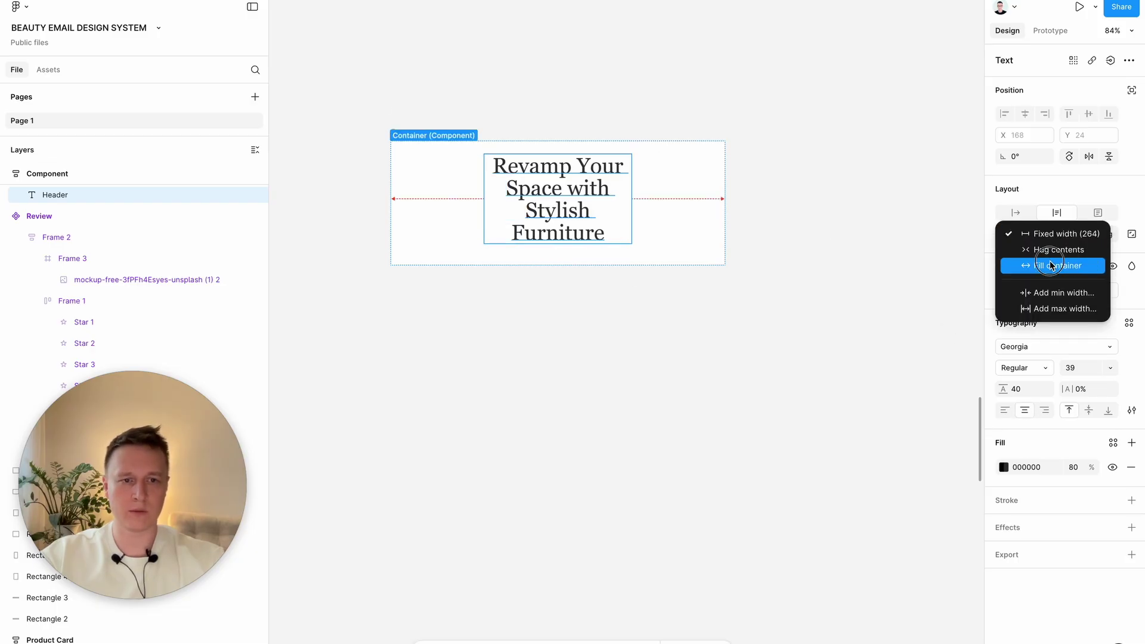
left_click(1048, 264)
Set the height of the white Component frame to hug its contents.
left_click(397, 131)
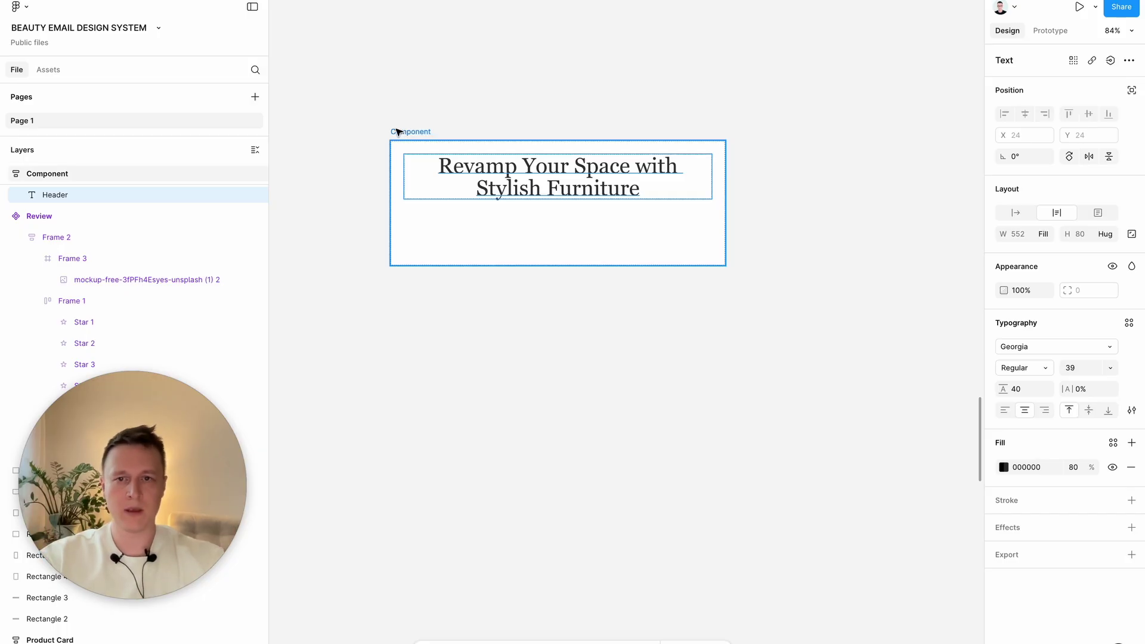
left_click(1104, 237)
left_click(1091, 248)
Duplicate the header text below itself in the frame to match the reference email's two-line heading.
left_click(586, 180)
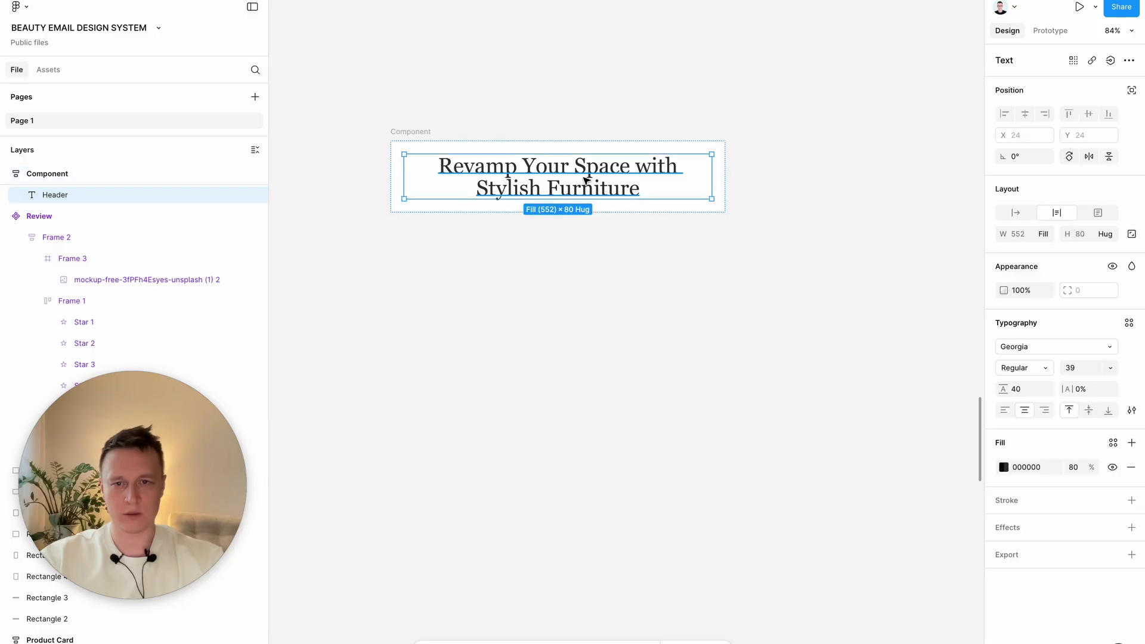
left_click(593, 266)
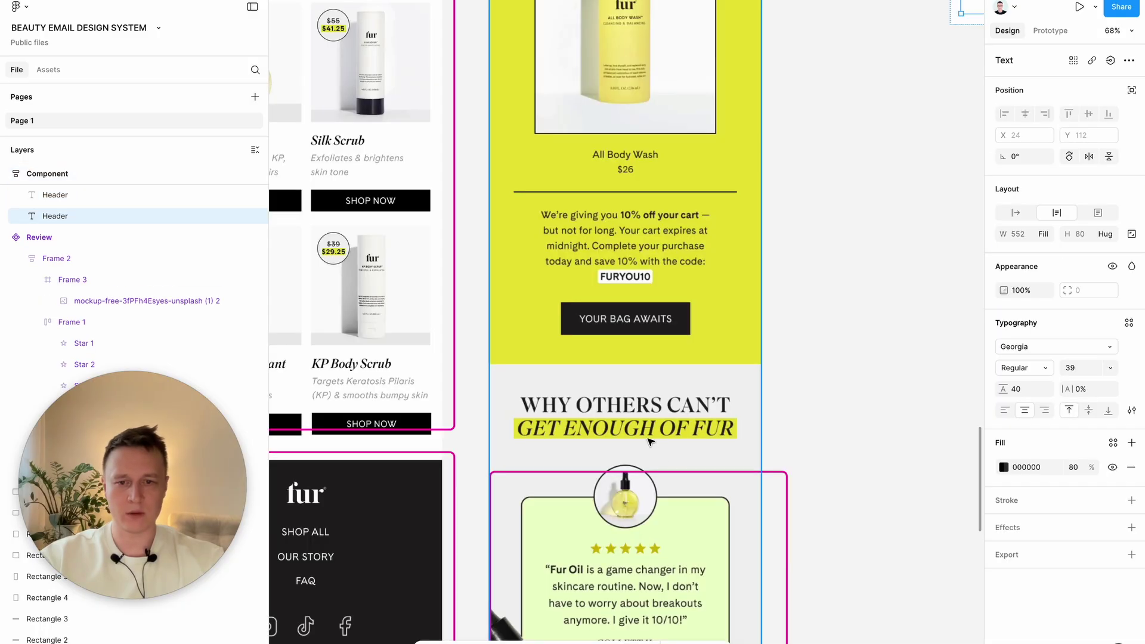
key("shift+2")
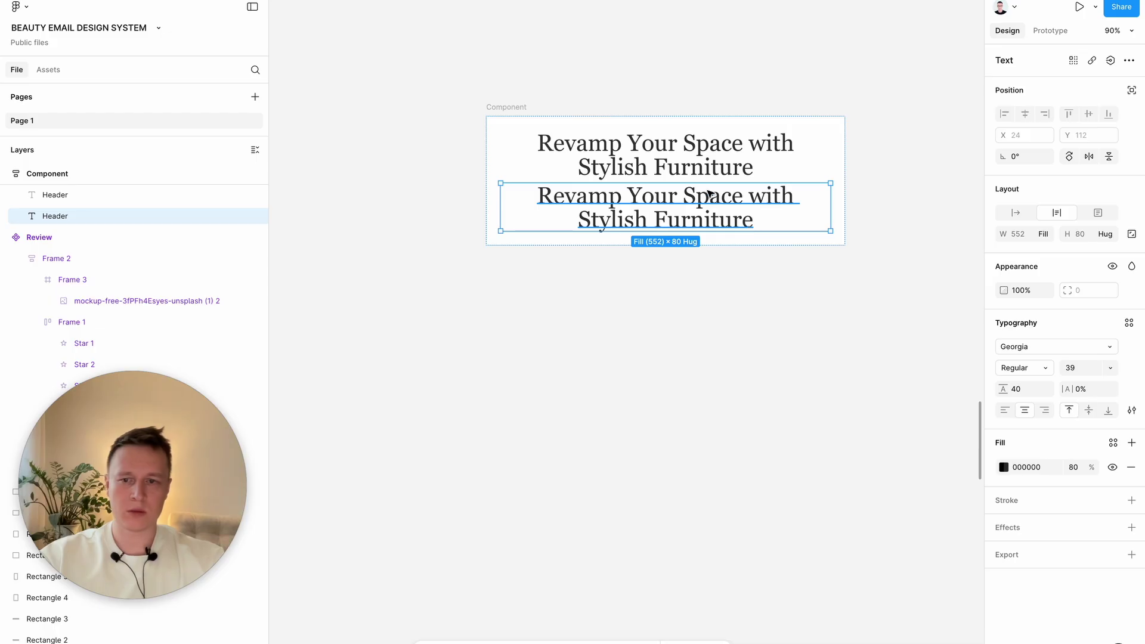
Trim the two stacked header texts so the upper one reads "Revamp Your Space with" and the lower one reads "Stylish Furniture".
double_click(664, 169)
left_click_drag(775, 163, 478, 169)
key("BackSpace")
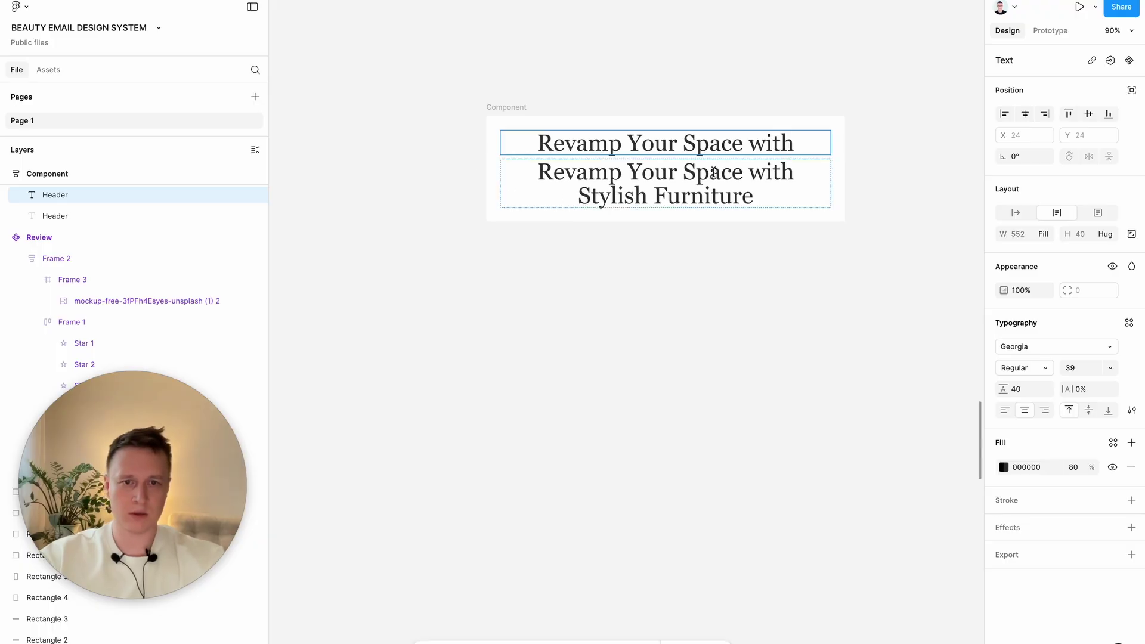
left_click(739, 179)
key("Home")
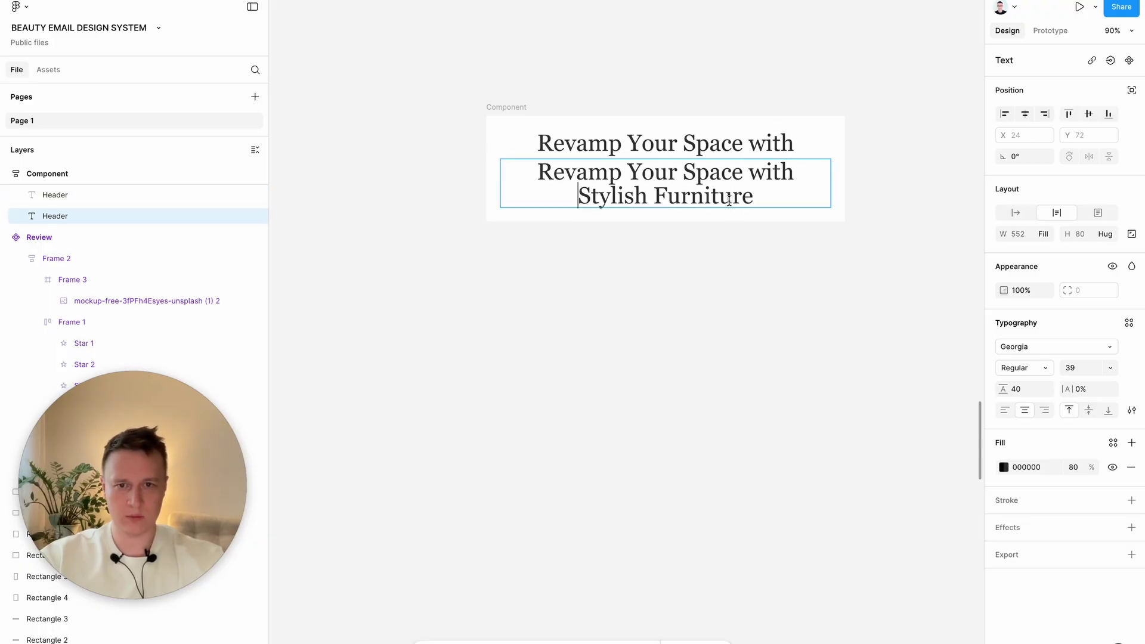
key("shift+Up")
key("shift+Home")
key("BackSpace")
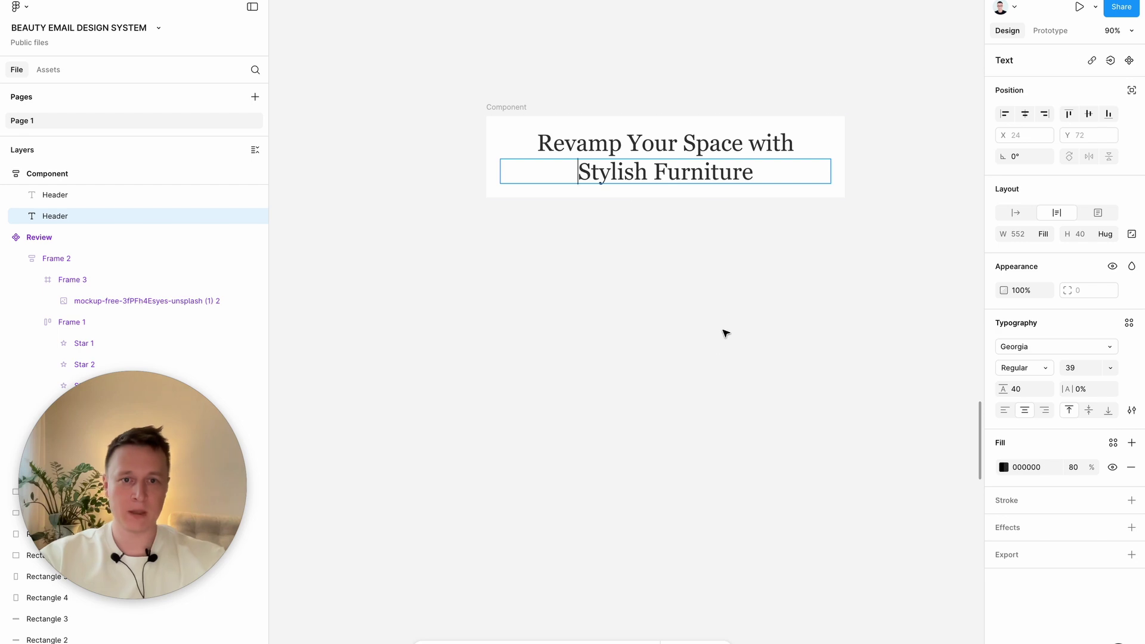
key("Escape")
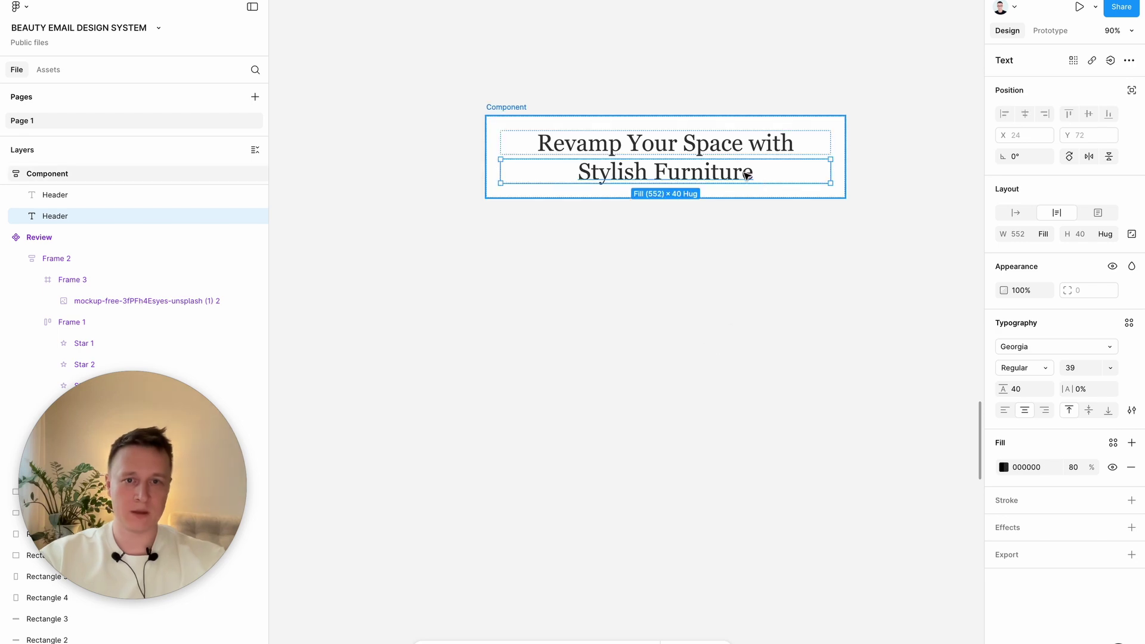
Set the font style of the "Stylish Furniture" line to Italic.
left_click(1030, 369)
left_click(1027, 410)
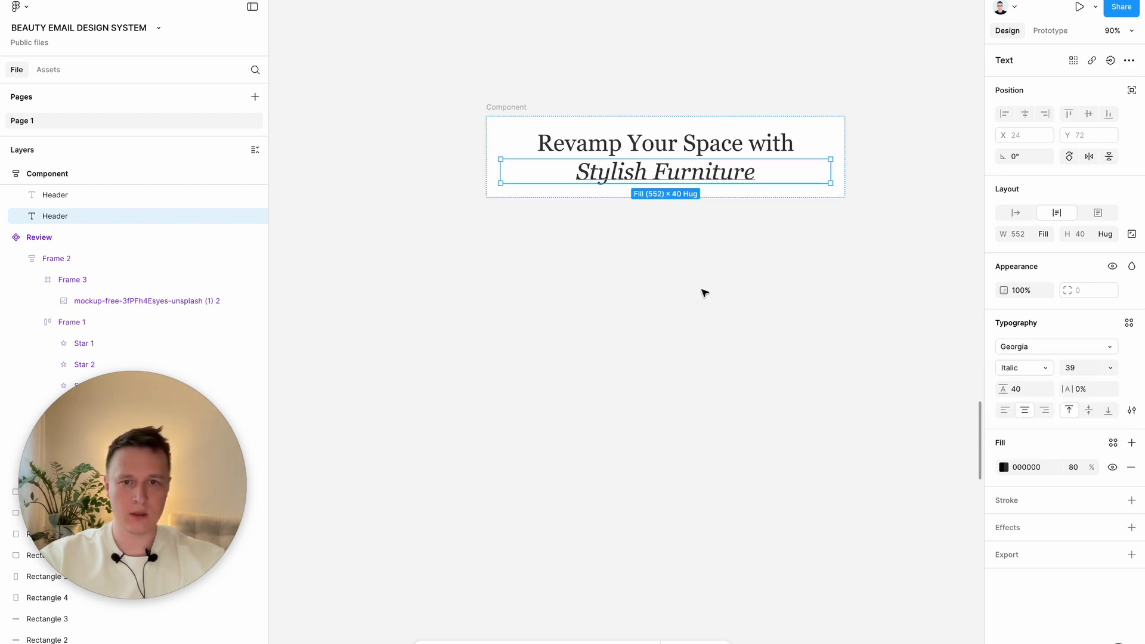
scroll(704, 292, "up", 3)
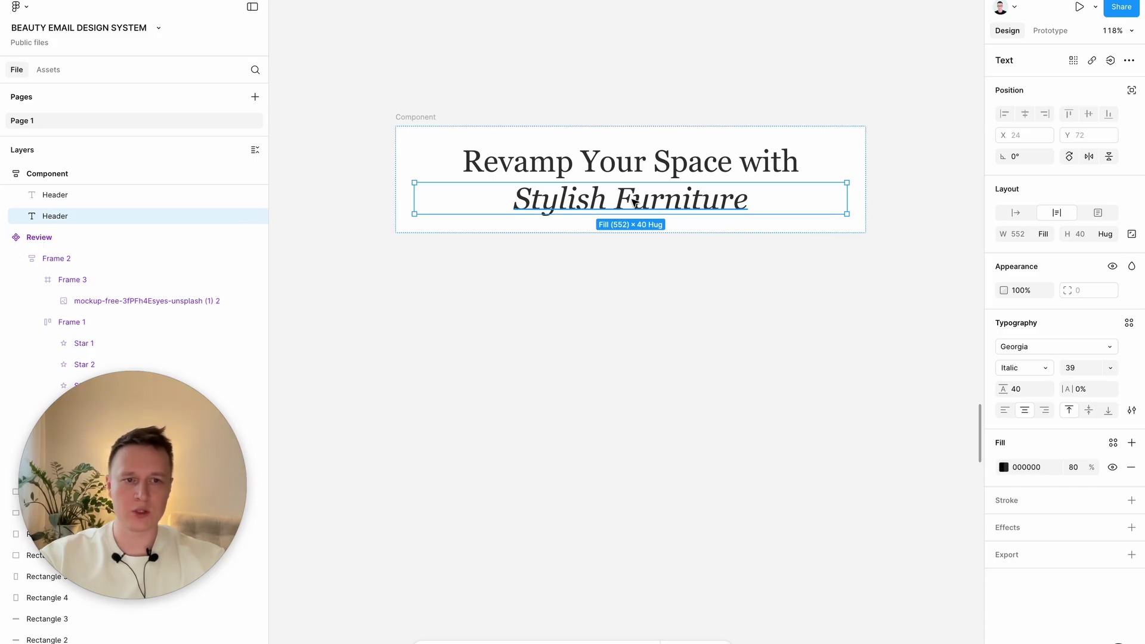
Wrap the "Stylish Furniture" text in its own auto layout frame and set both the frame's and the text's width to hug contents.
key("shift+a")
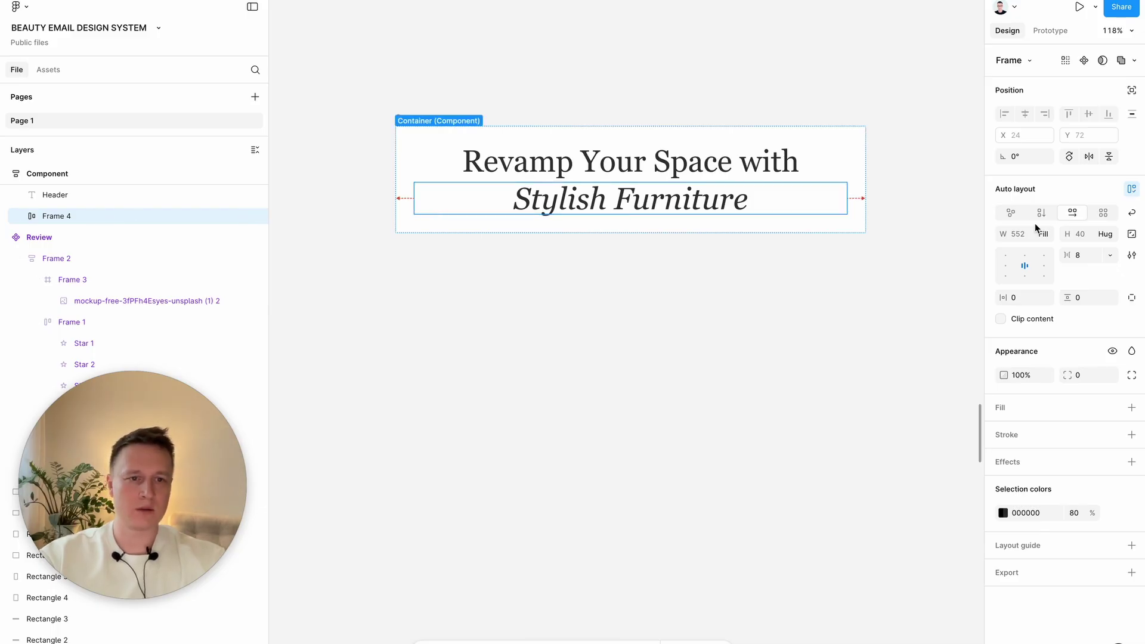
left_click(667, 206)
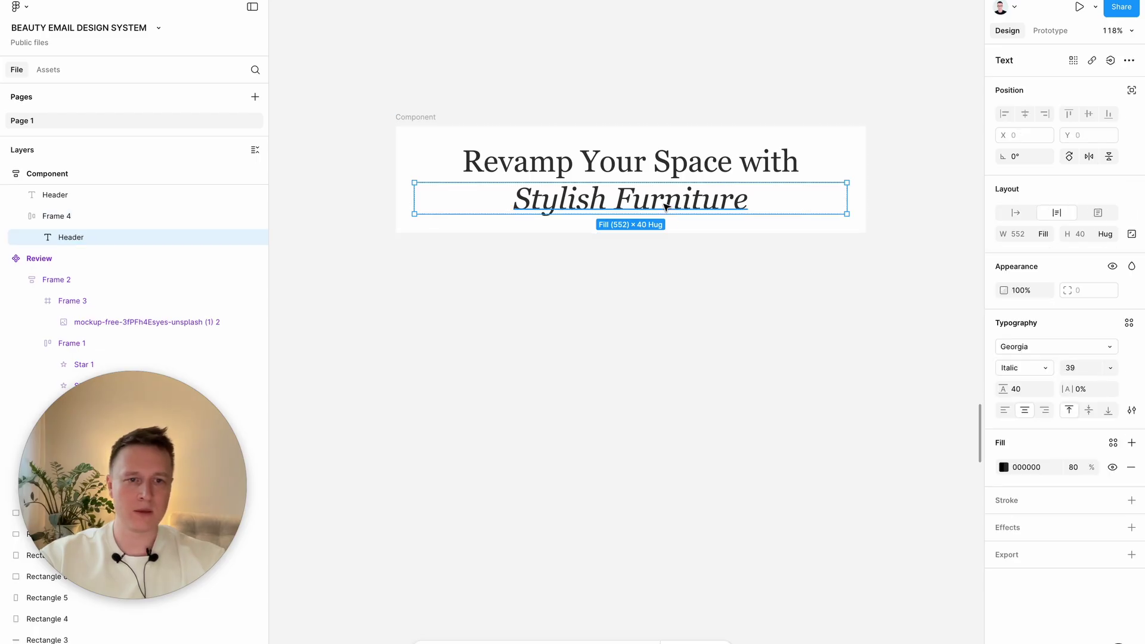
left_click(82, 217)
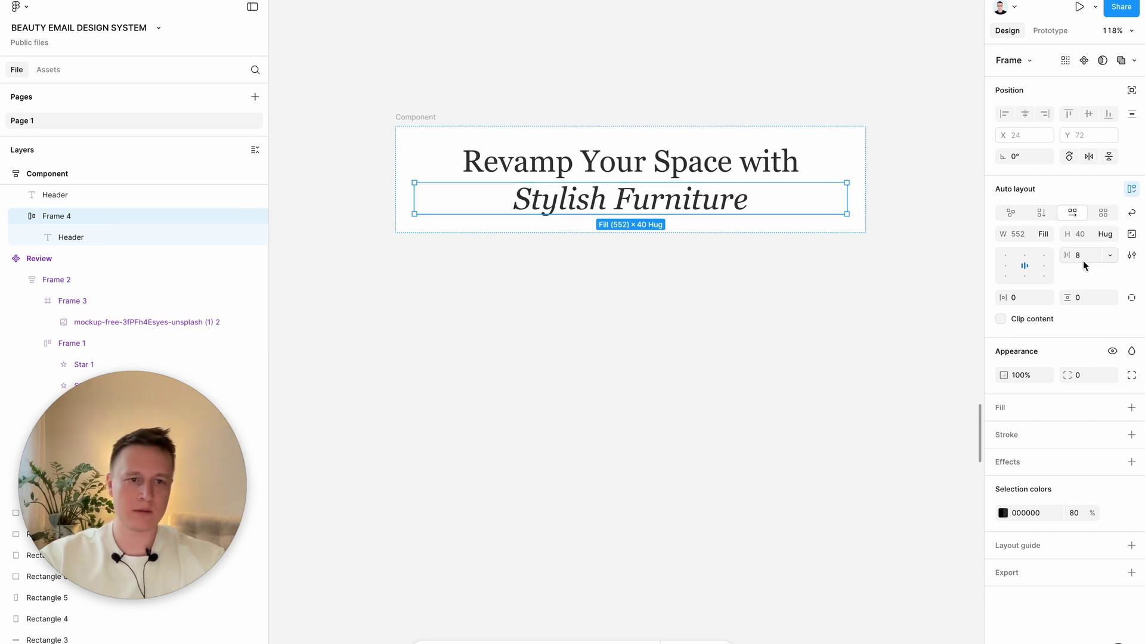
left_click(1043, 232)
left_click(1053, 217)
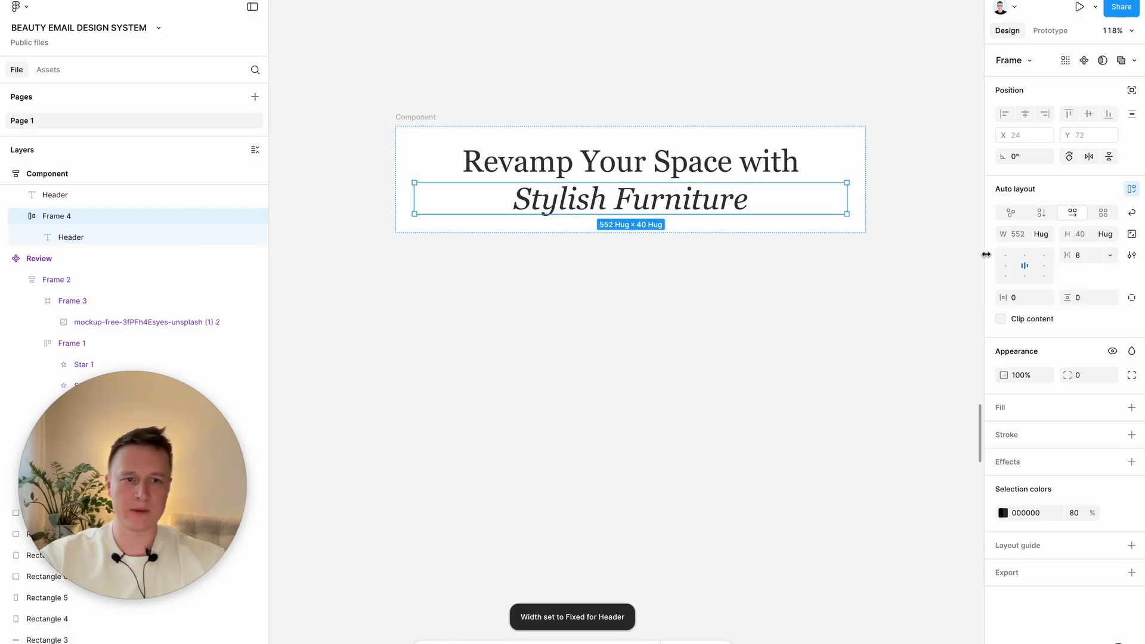
left_click(143, 238)
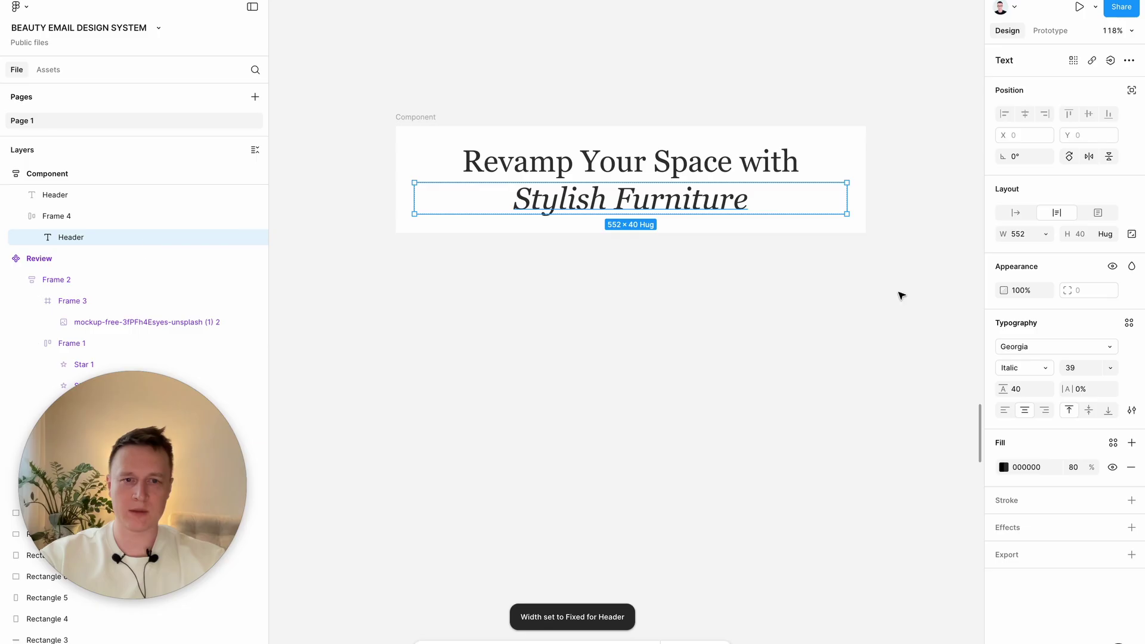
left_click(1053, 233)
left_click(1045, 250)
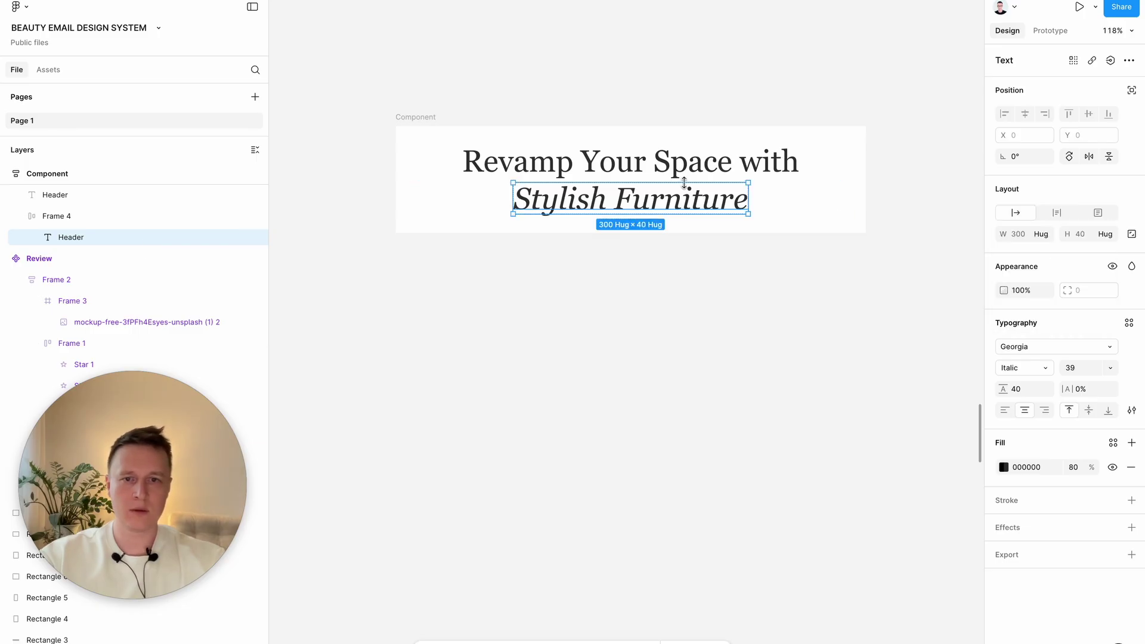
Give the auto layout frame around "Stylish Furniture" a fill sampled from the Accent orange swatch on the Colors board, F1641D.
left_click(128, 222)
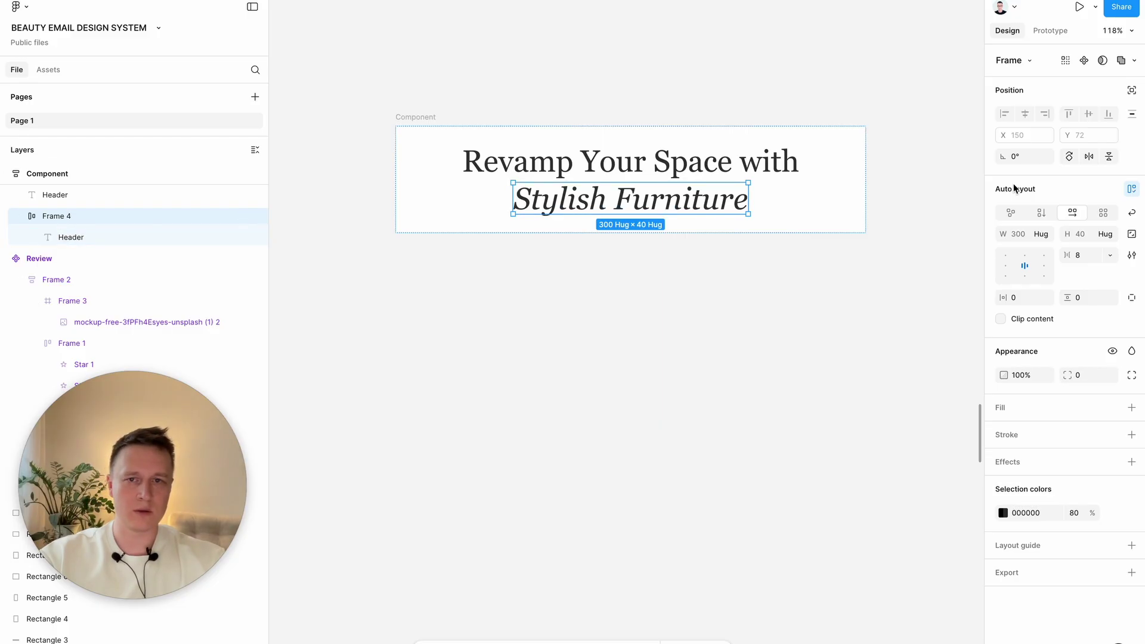
left_click(1131, 407)
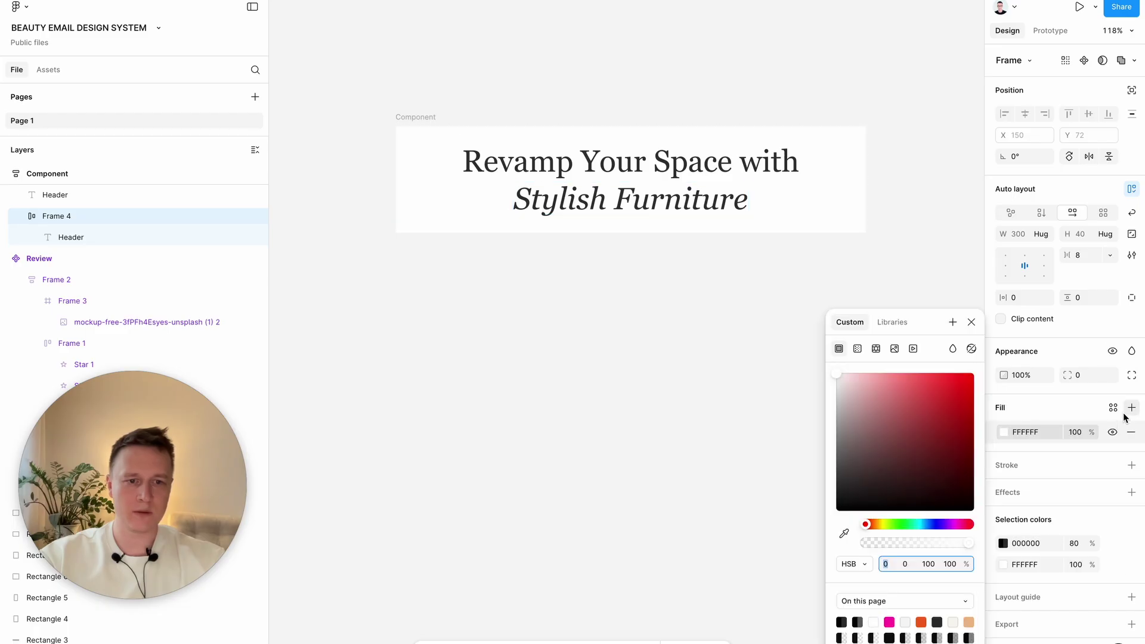
left_click(845, 534)
scroll(657, 424, "down", 5)
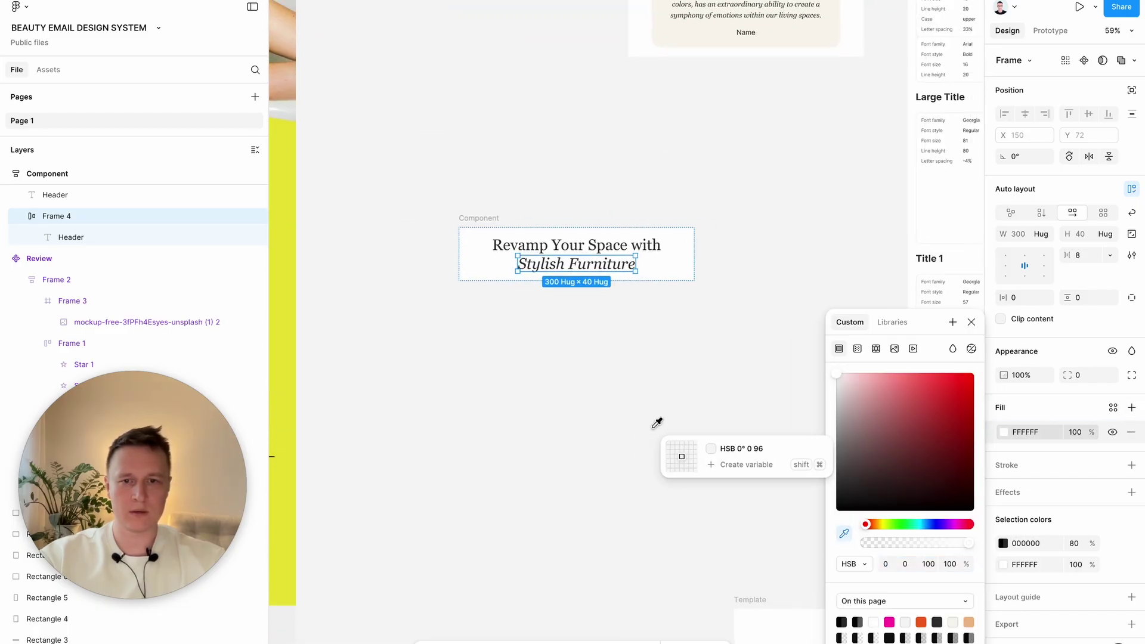
scroll(657, 423, "down", 1)
scroll(653, 427, "right", 6)
scroll(653, 427, "up", 3)
scroll(655, 426, "down", 2)
scroll(673, 129, "up", 2)
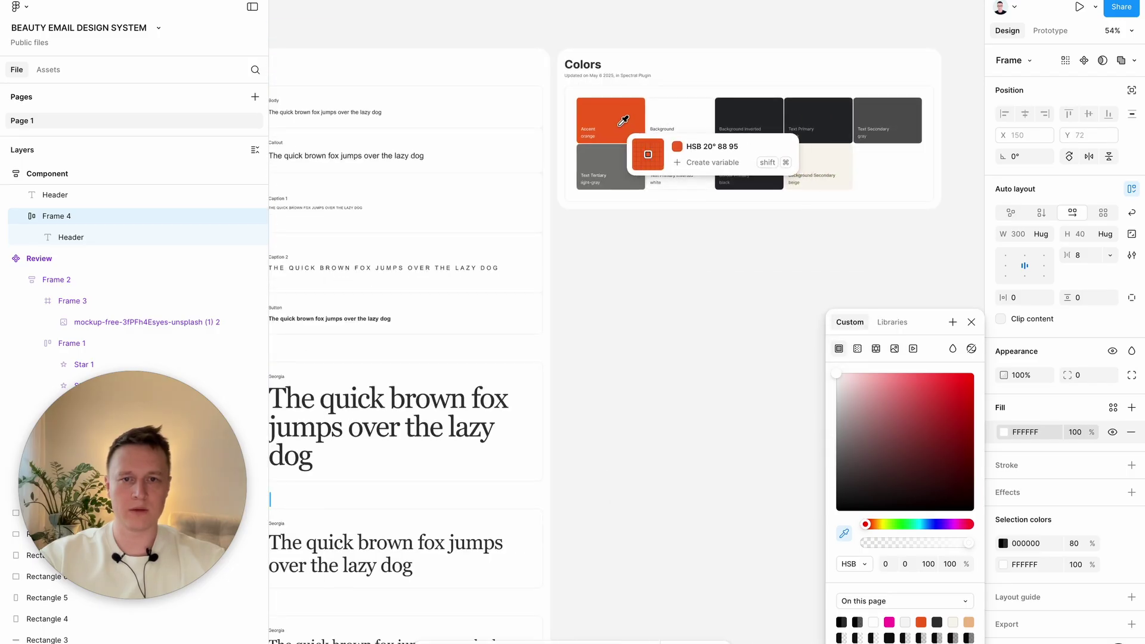
left_click(621, 127)
scroll(518, 265, "down", 6)
scroll(518, 265, "left", 7)
left_click(452, 264)
scroll(438, 244, "left", 5)
scroll(437, 243, "up", 8)
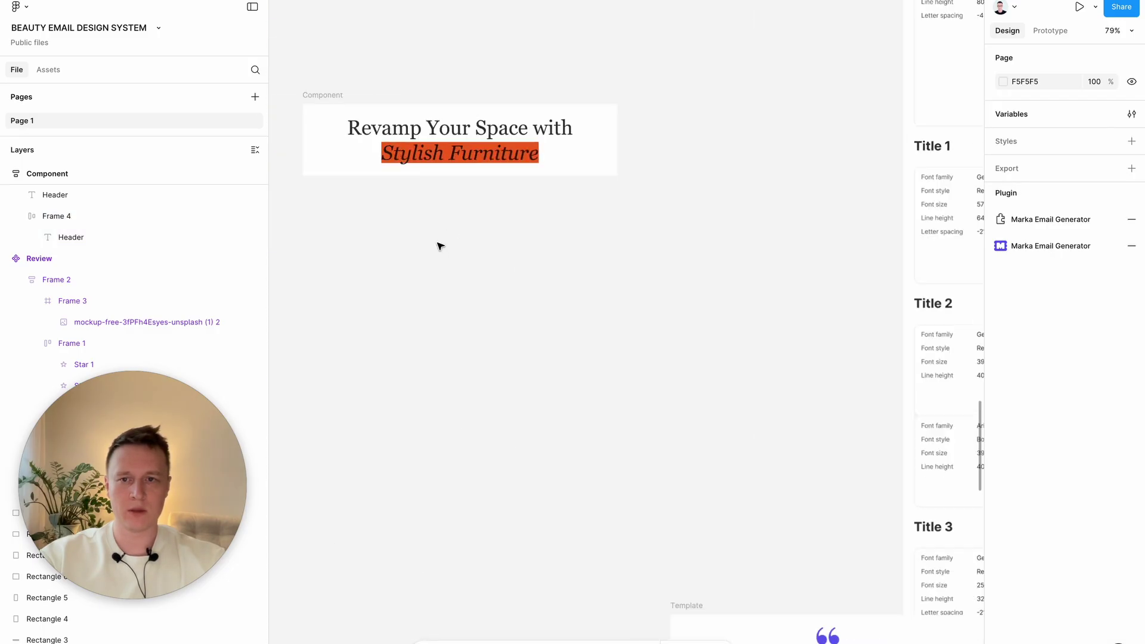
Change the fill of the "Stylish Furniture" text to white, FFFFFF.
left_click(505, 116, "super")
left_click(1004, 469)
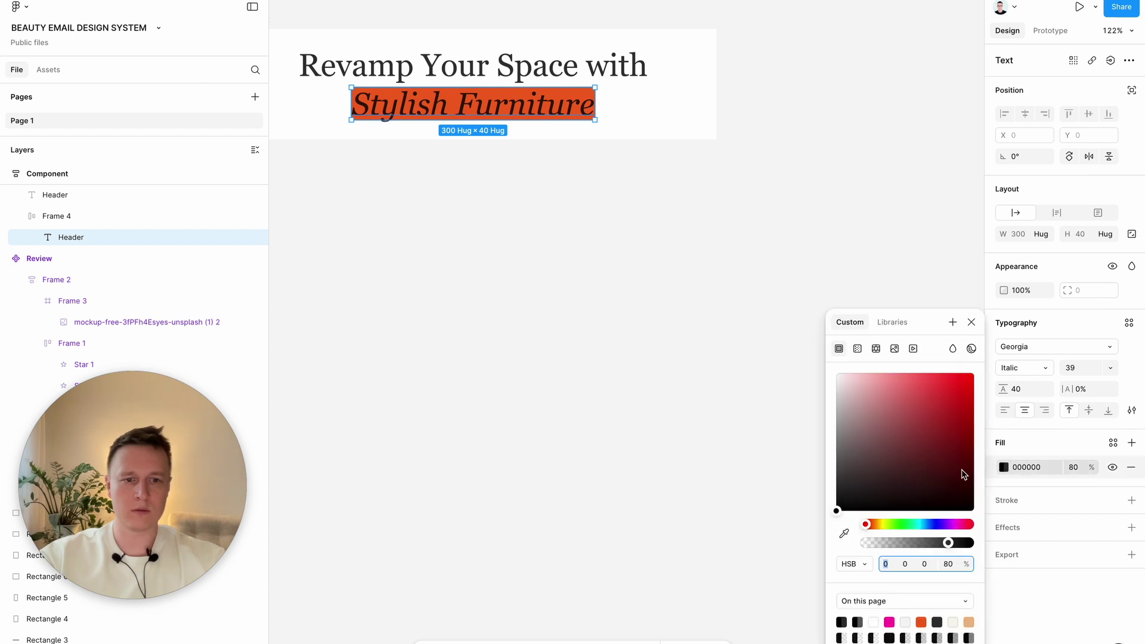
left_click_drag(910, 455, 754, 253)
left_click(603, 291)
scroll(603, 292, "up", 3)
scroll(603, 291, "left", 3)
left_click(577, 203)
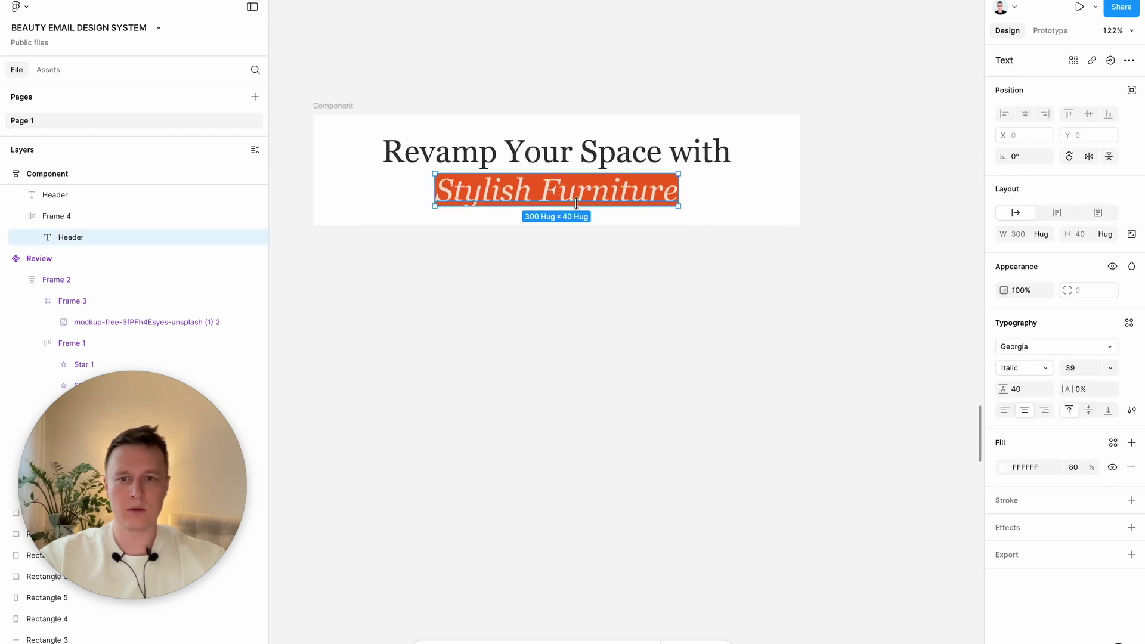
left_click(724, 309)
scroll(725, 309, "left", 2)
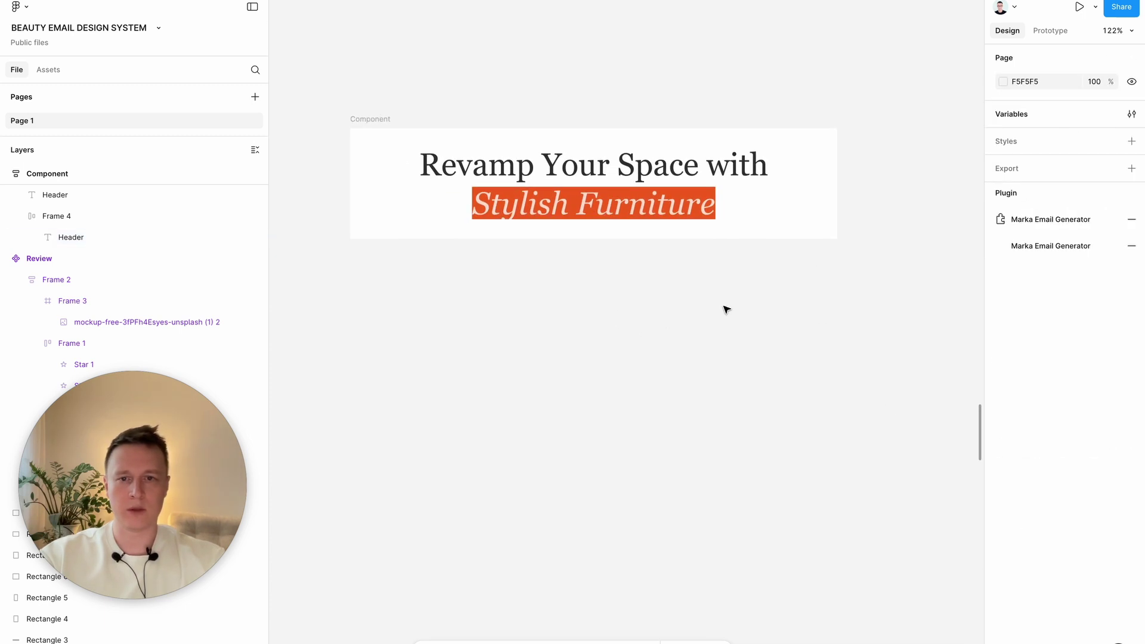
Move the Component frame down beside the reference email's "Why others can't get enough of Fur" heading section.
scroll(578, 218, "down", 15)
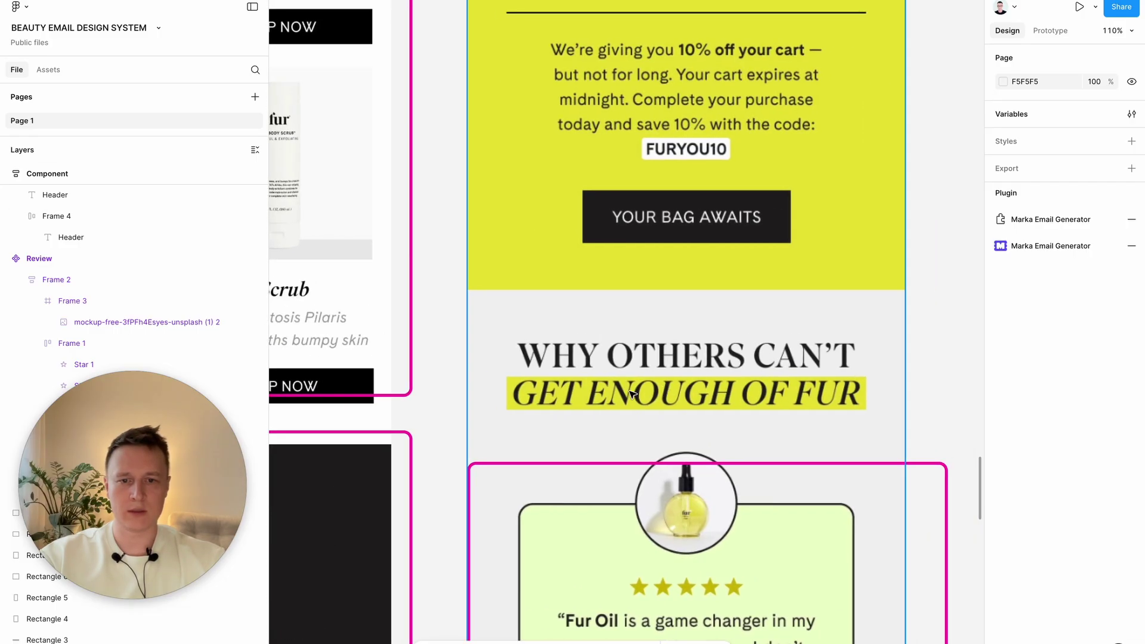
scroll(632, 393, "up", 15)
scroll(632, 394, "left", 3)
scroll(632, 394, "down", 5)
left_click_drag(635, 149, 555, 440)
scroll(555, 440, "down", 3)
scroll(555, 440, "left", 4)
Set the case of both header lines in the Component frame to uppercase.
left_click(857, 352, "super")
left_click(885, 330, "shift")
left_click(1131, 410)
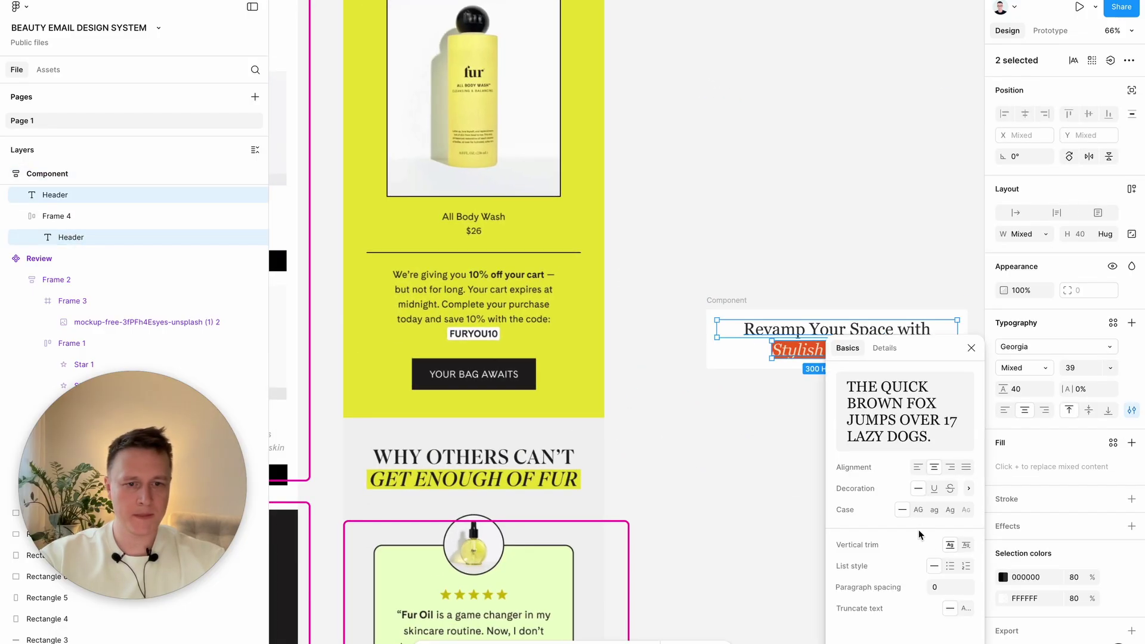
left_click(922, 512)
scroll(716, 450, "right", 3)
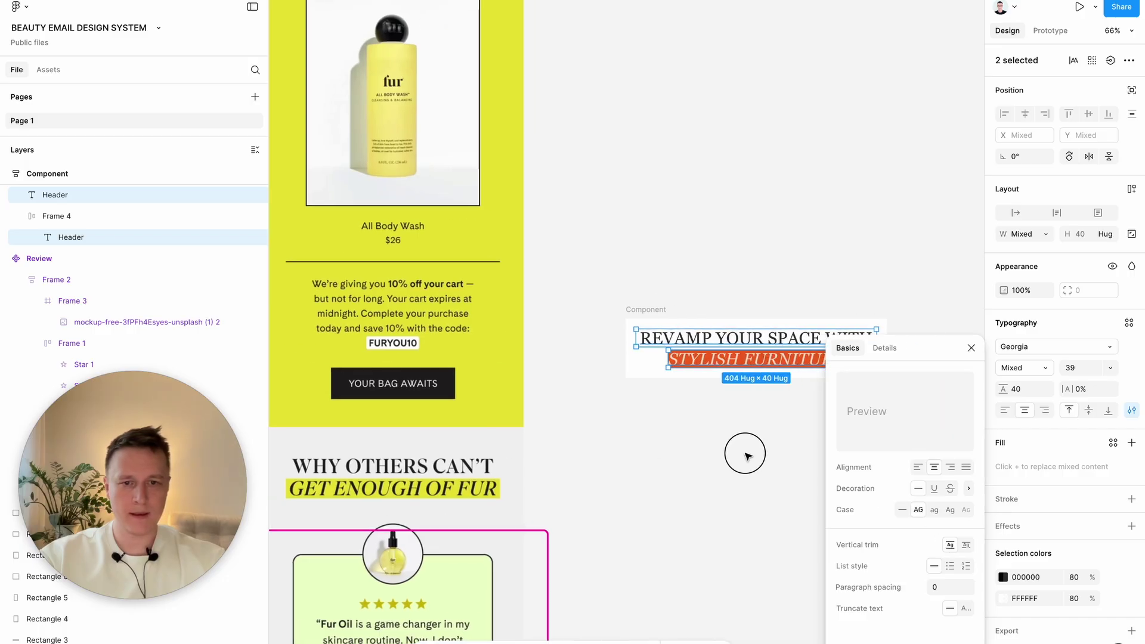
left_click(742, 453)
Set the horizontal padding of the orange frame around "Stylish Furniture" to 5.
left_click(813, 358)
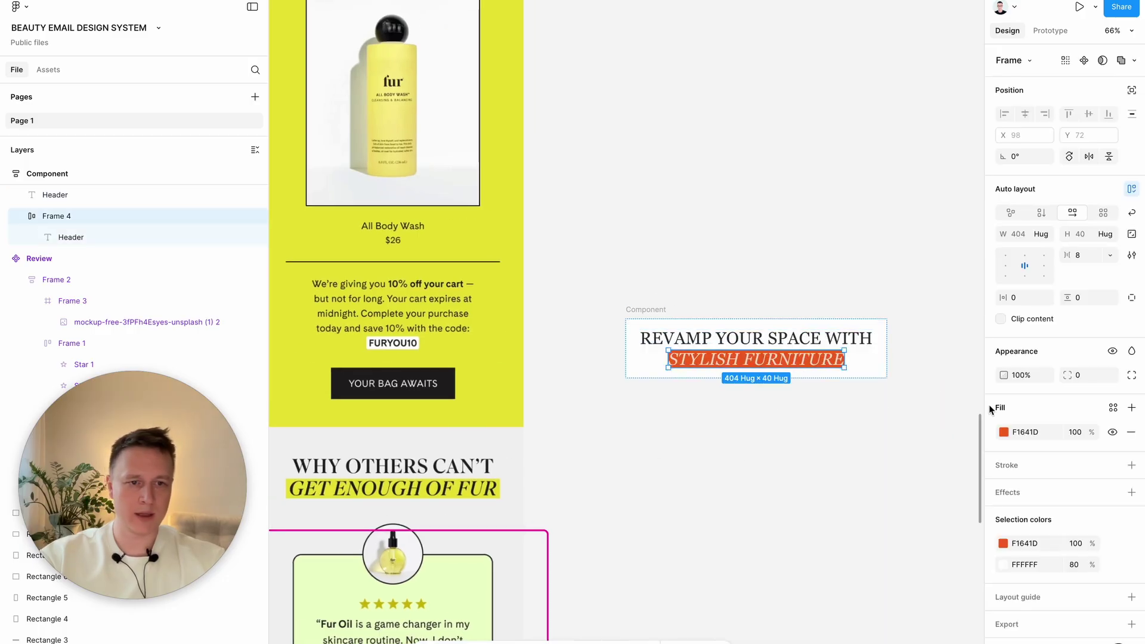
left_click(1021, 298)
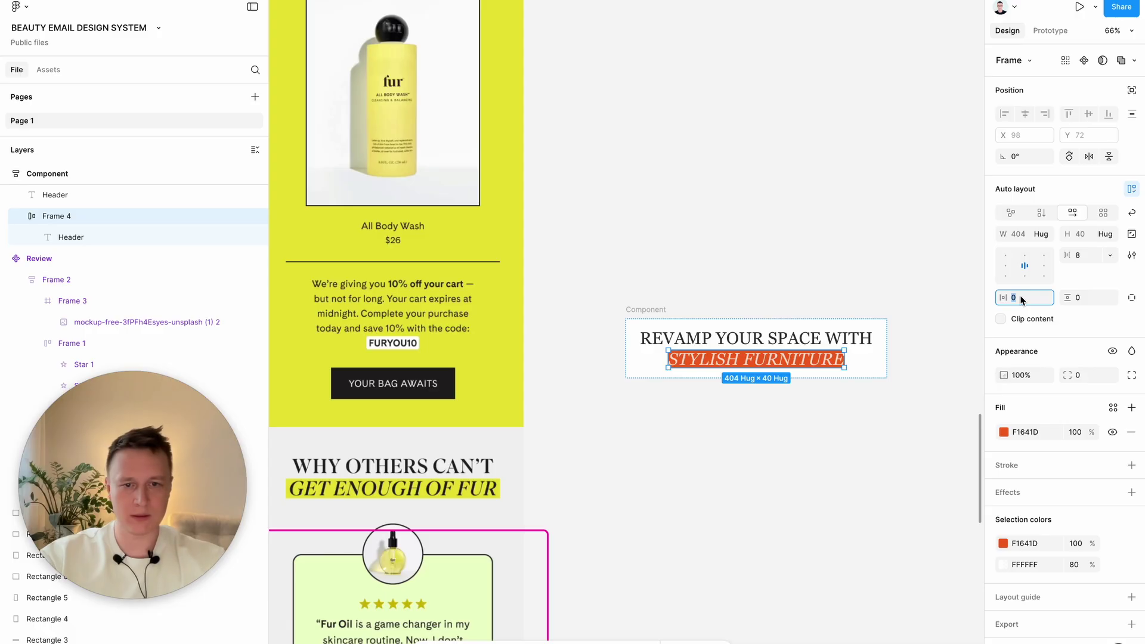
key("Up")
key("Up")
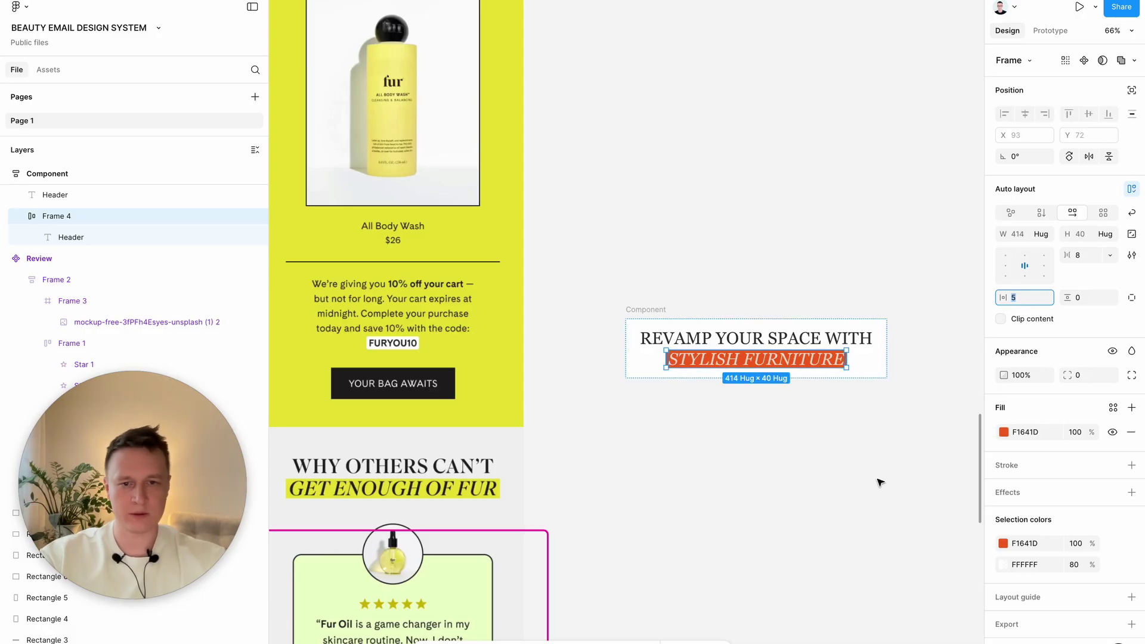
left_click(813, 511)
Preview the Component frame as an email in the Marka Email Generator plugin, enlarge the preview window, and close it.
left_click(660, 306)
scroll(653, 315, "right", 1)
scroll(654, 314, "right", 1)
scroll(653, 314, "down", 1)
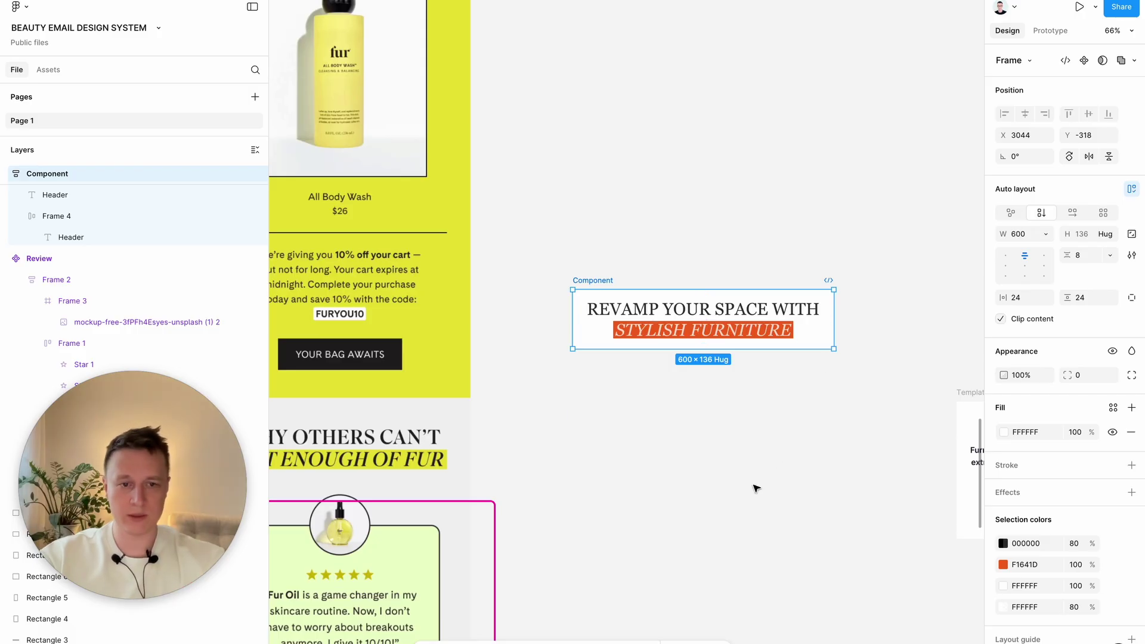
scroll(1033, 492, "down", 3)
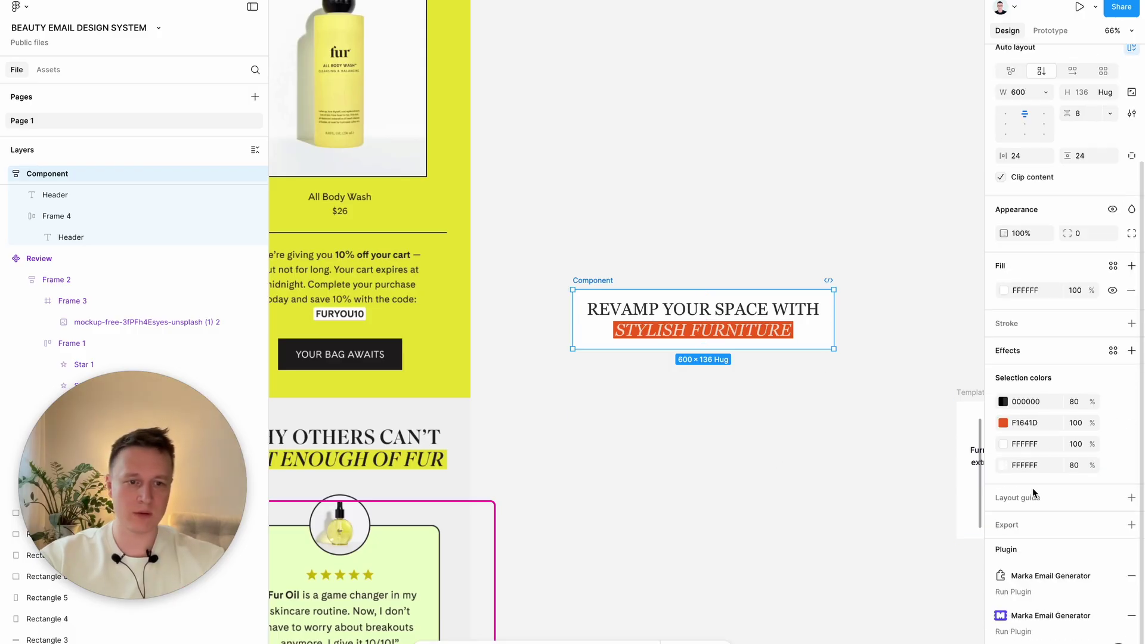
left_click(1039, 622)
scroll(594, 248, "down", 1)
left_click(459, 52)
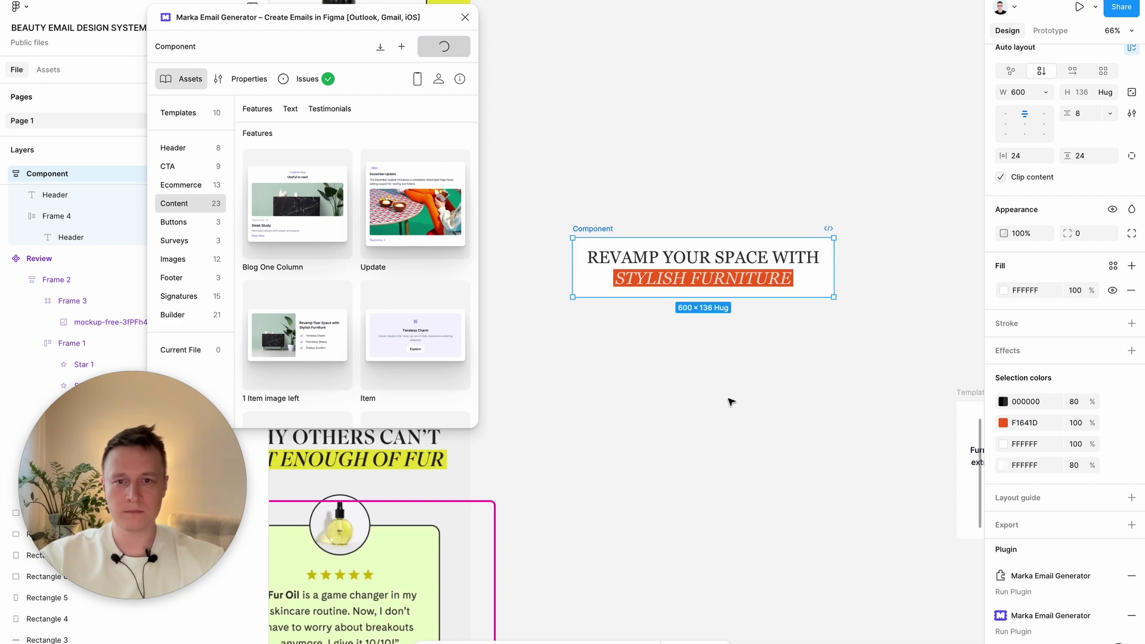
left_click_drag(671, 583, 606, 567)
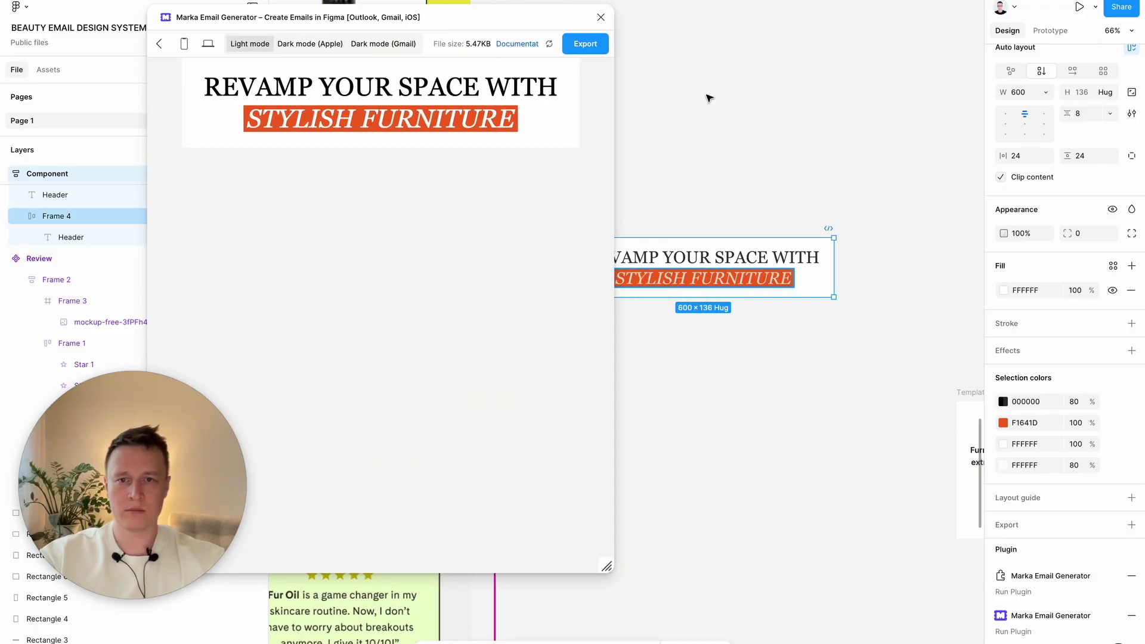
left_click(603, 19)
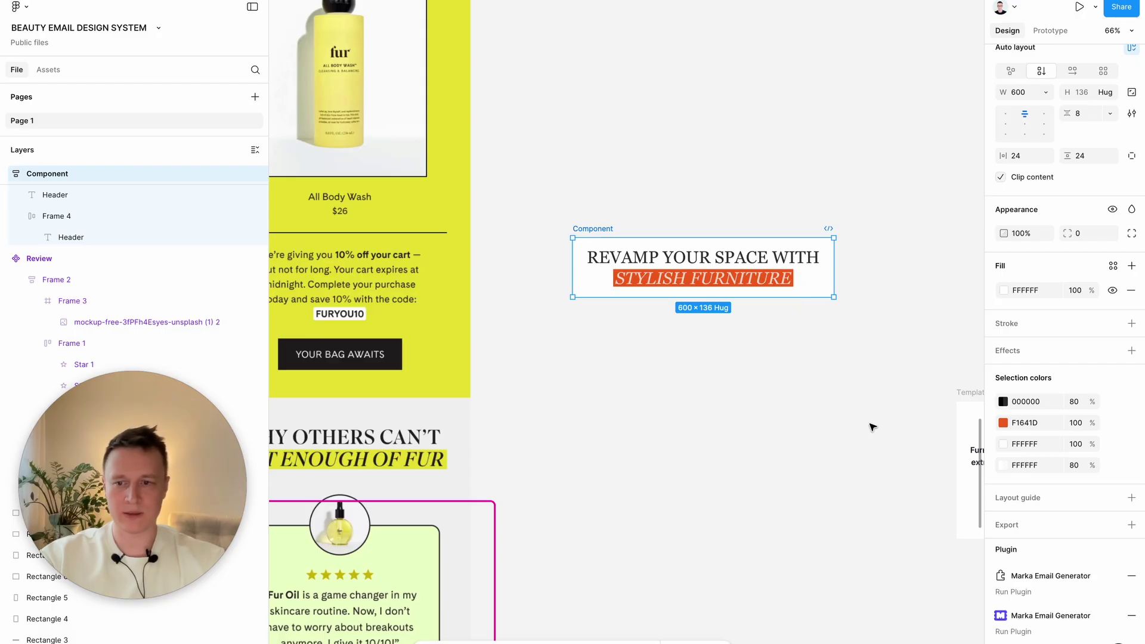
scroll(862, 459, "right", 3)
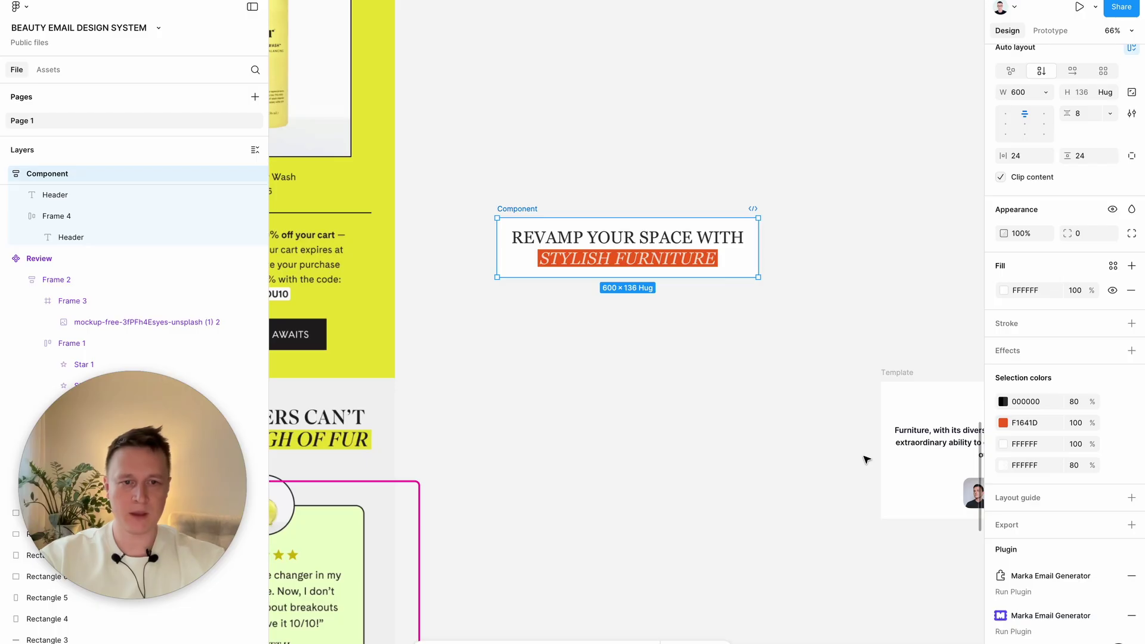
scroll(867, 459, "right", 4)
scroll(867, 459, "down", 2)
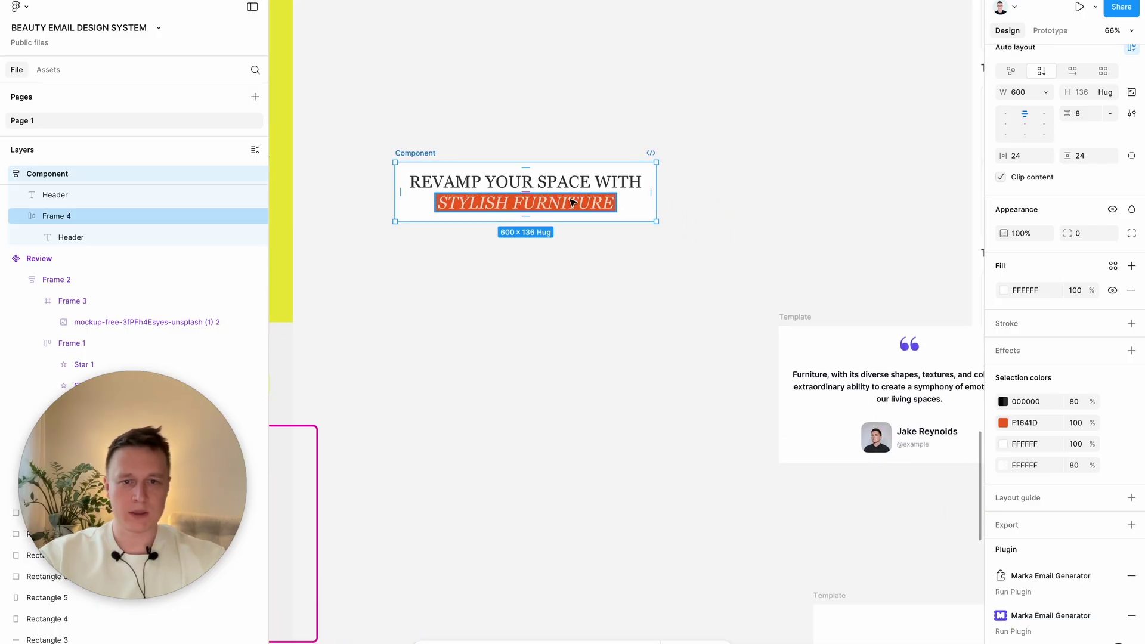
scroll(606, 261, "up", 2)
scroll(605, 261, "left", 1)
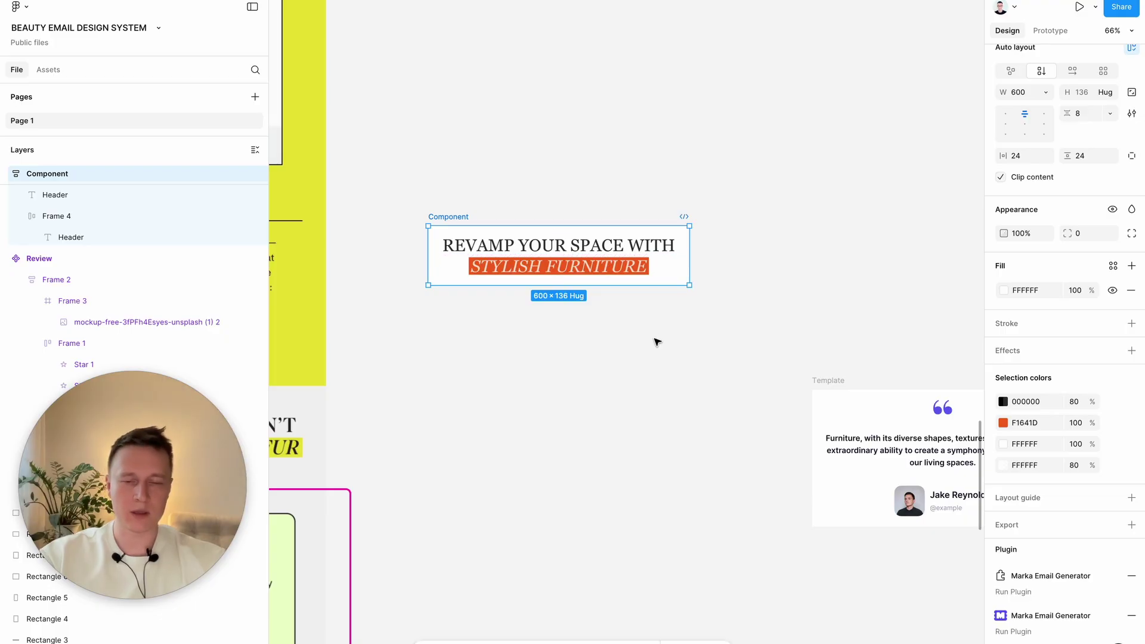
scroll(657, 342, "down", 3, "ctrl")
scroll(656, 341, "up", 1)
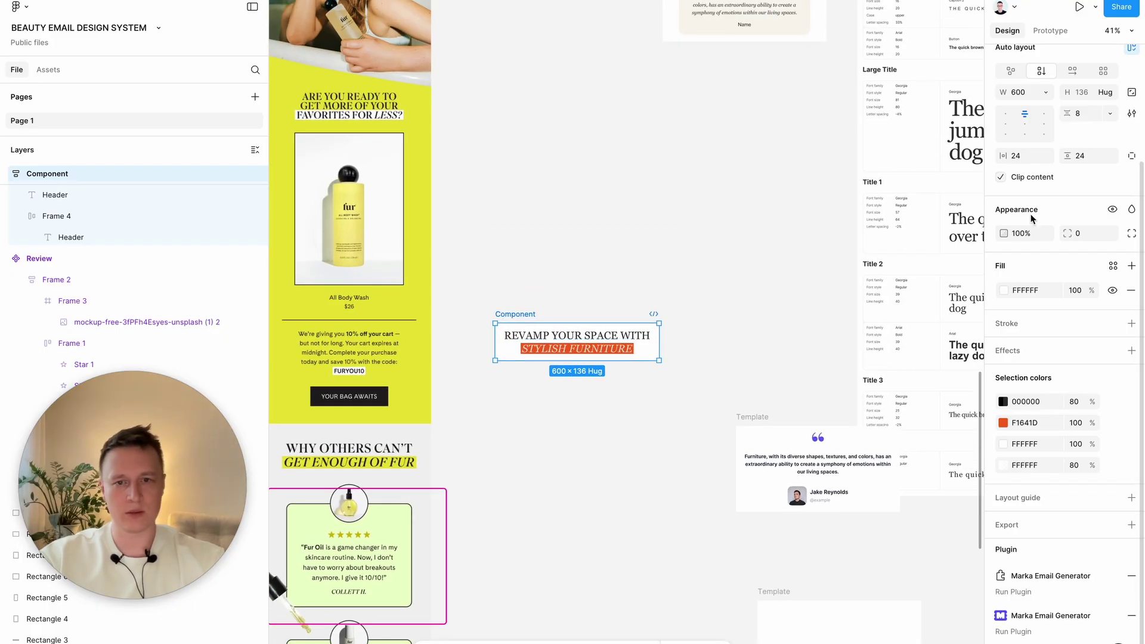
Convert the two-line heading frame into a component and move it beneath the Review component.
scroll(1044, 255, "up", 3)
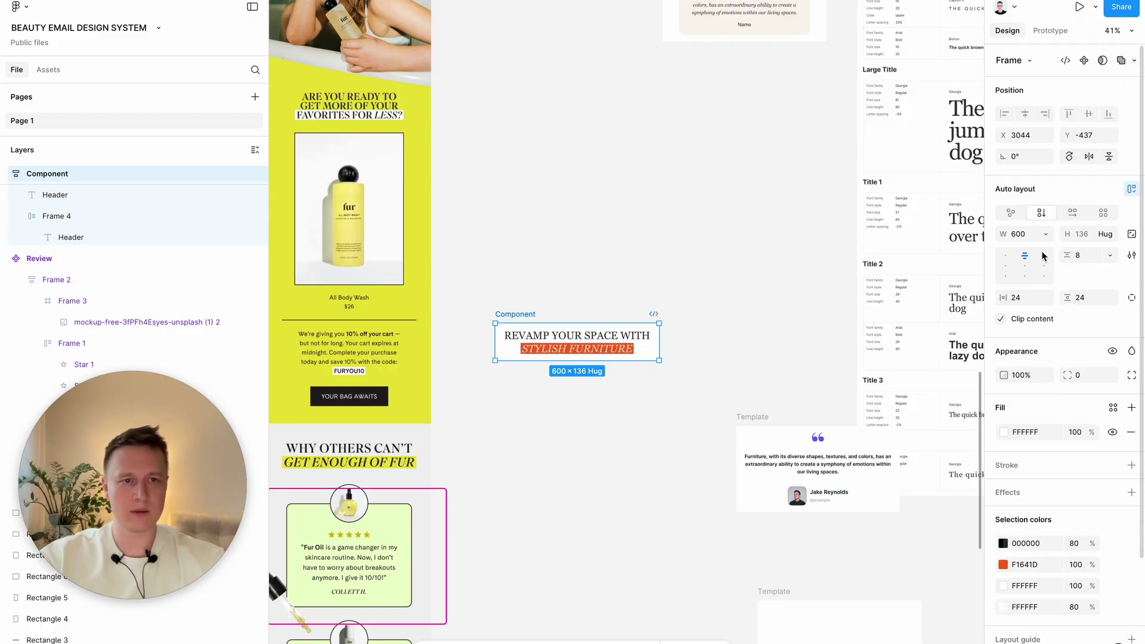
left_click(1084, 60)
scroll(673, 290, "down", 1, "ctrl")
scroll(672, 290, "down", 2, "ctrl")
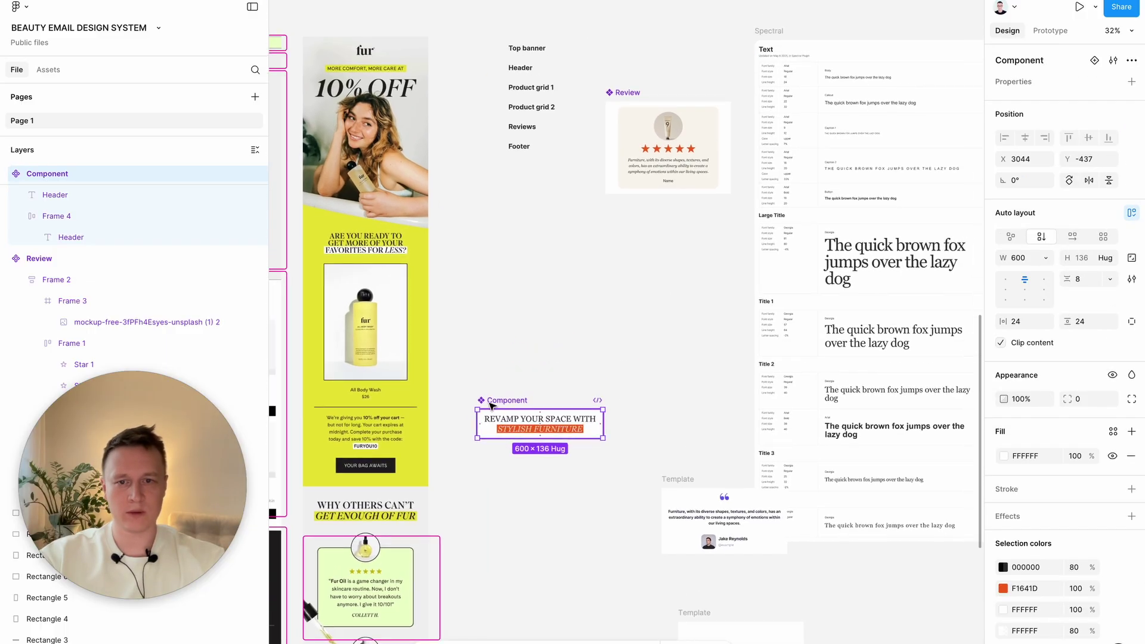
left_click_drag(491, 406, 633, 229)
Rename the heading component as Header.
key("ctrl+r")
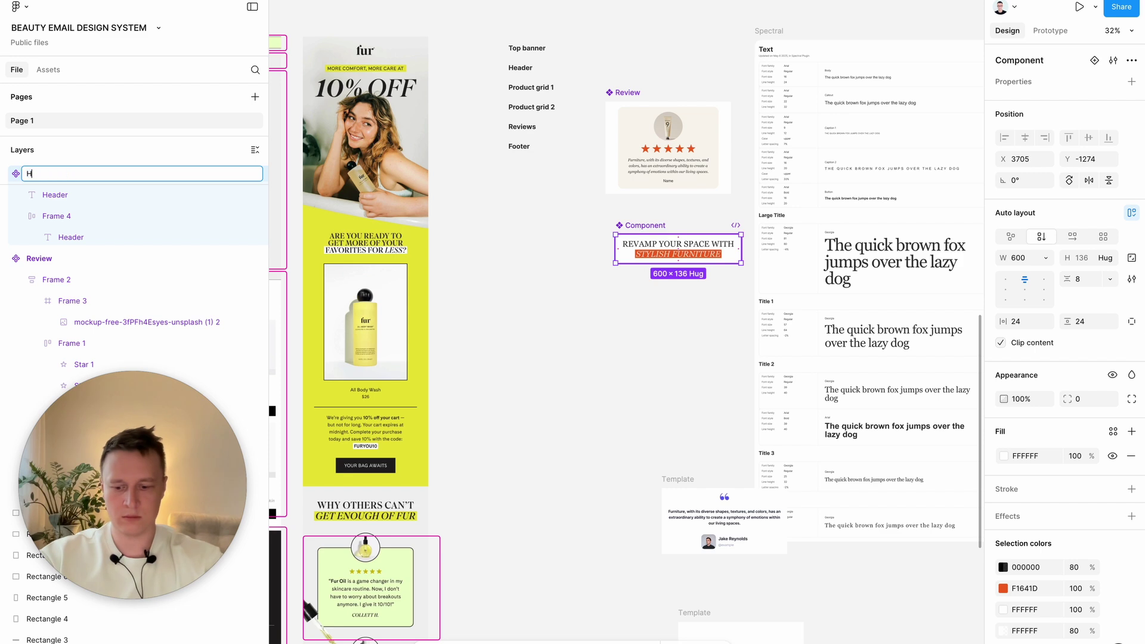
type("Header")
key("Return")
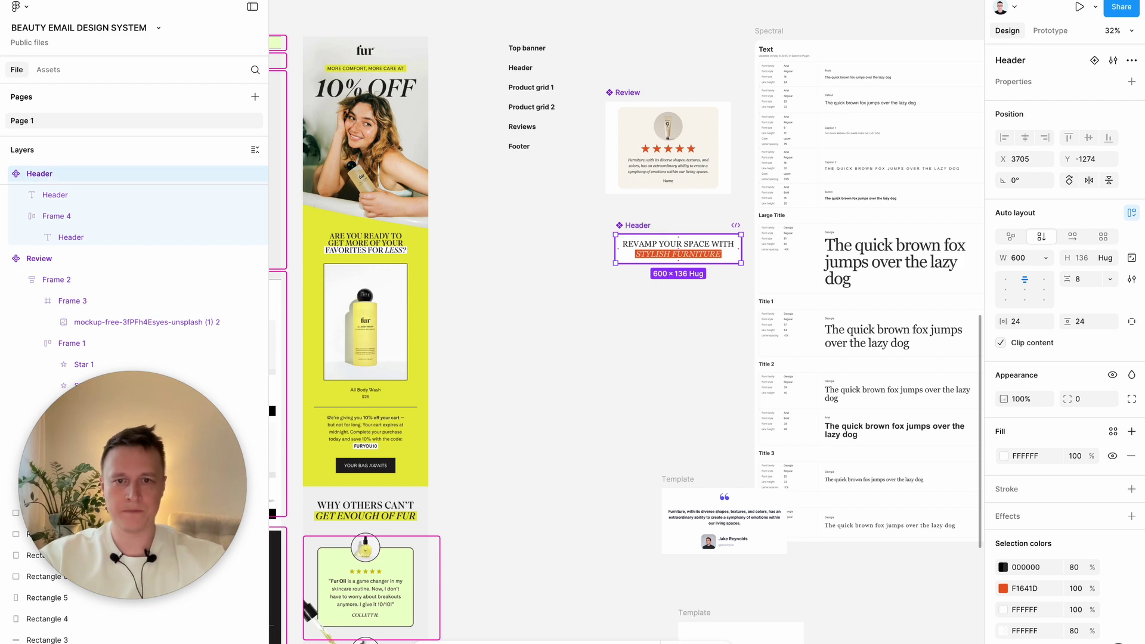
Move the Header component up close below the Review component.
scroll(686, 250, "up", 4, "ctrl")
double_click(685, 253)
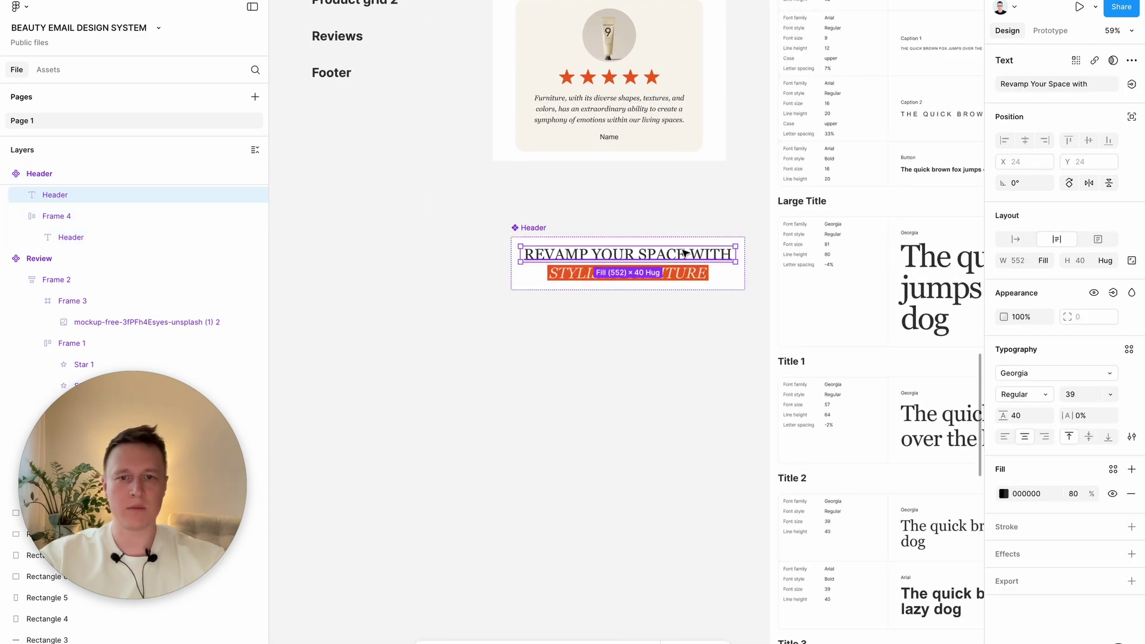
scroll(685, 253, "up", 2)
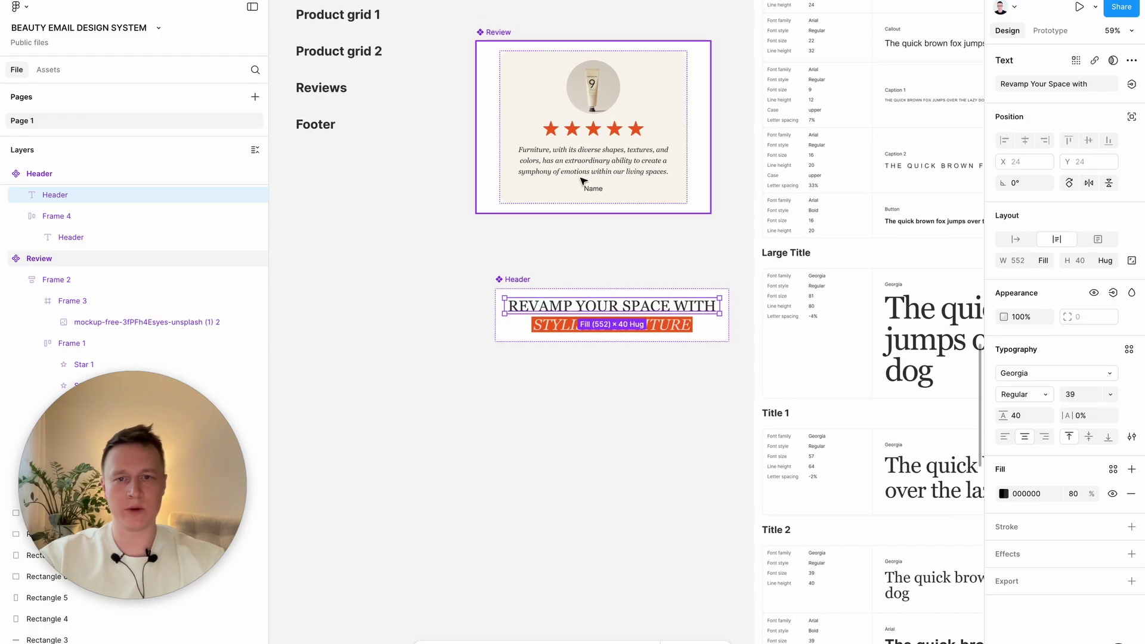
left_click_drag(507, 281, 489, 234)
scroll(632, 262, "up", 2)
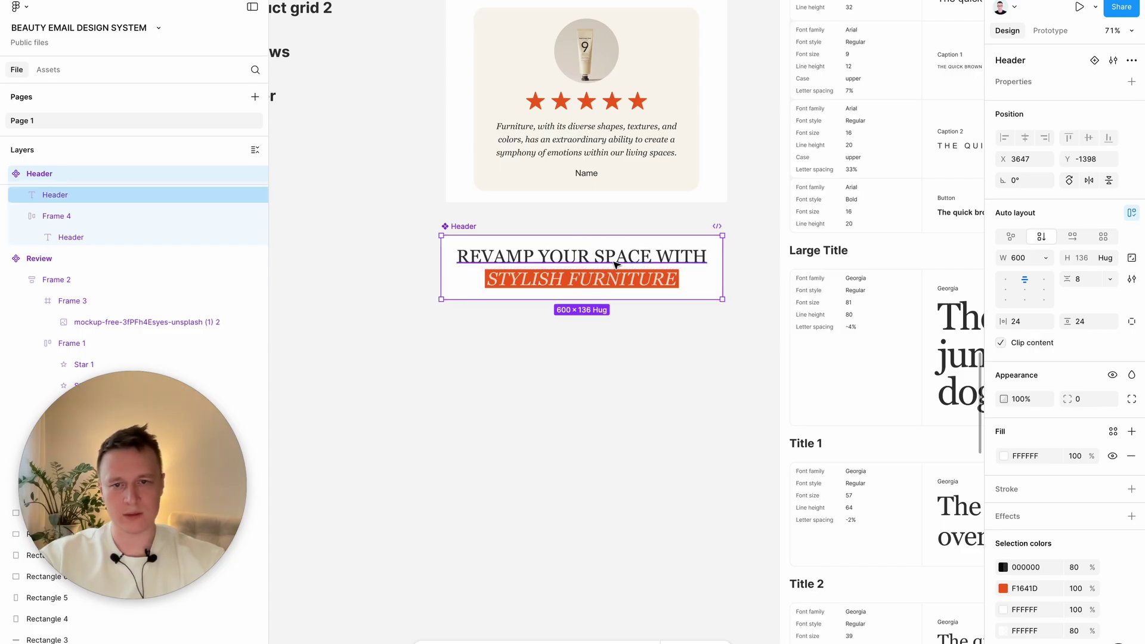
Create text properties named First text and Second Text for the two lines of the Header component.
left_click(617, 265)
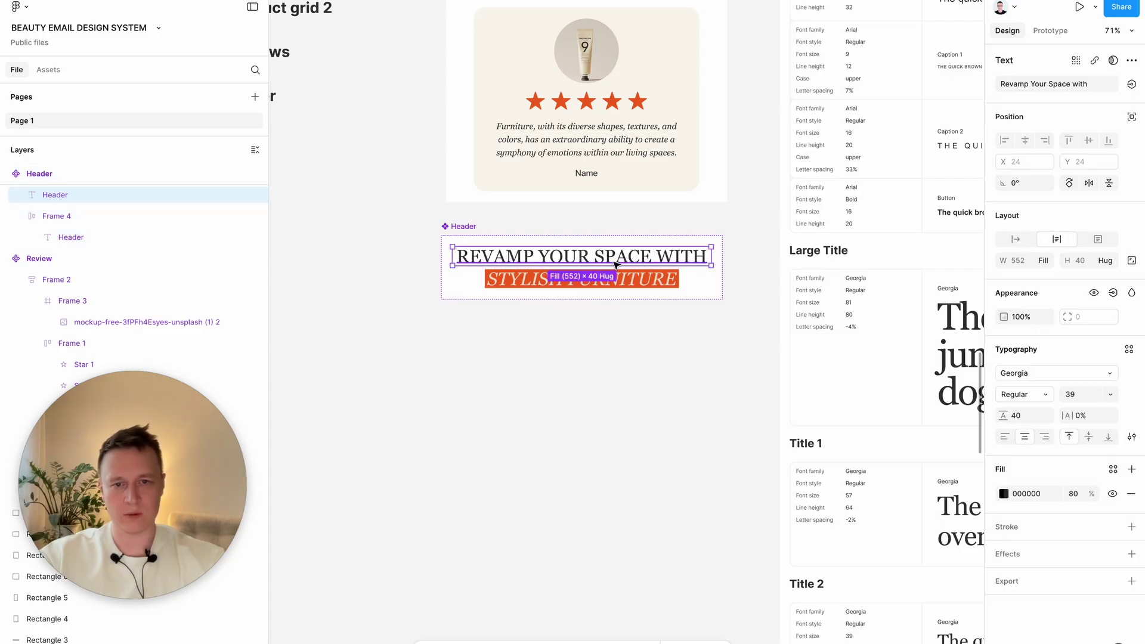
left_click(1132, 85)
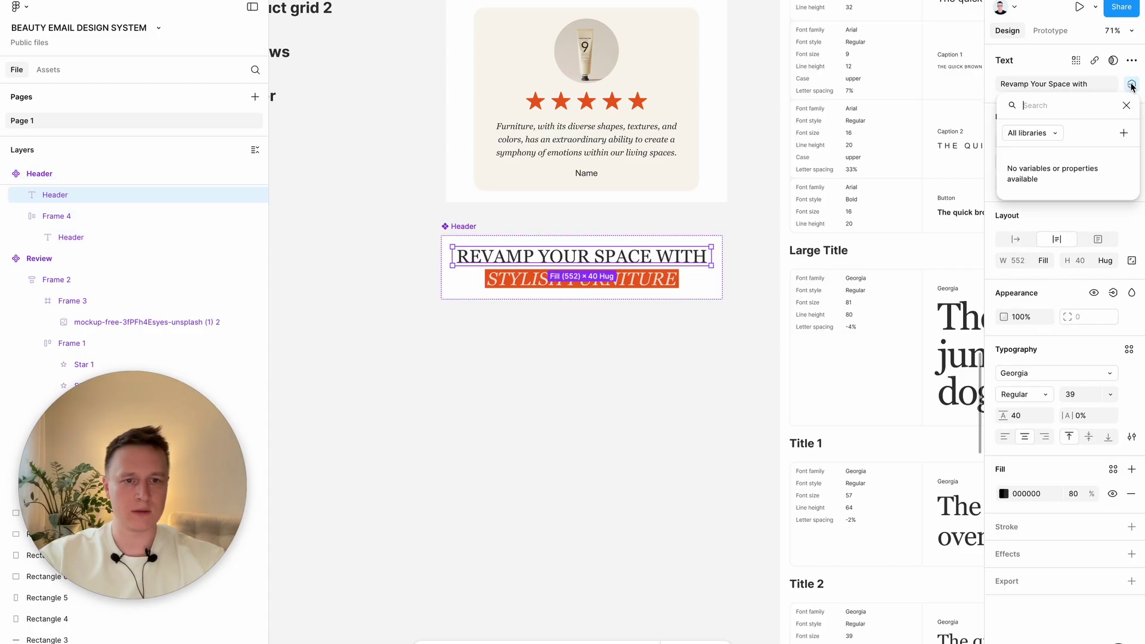
left_click(1125, 132)
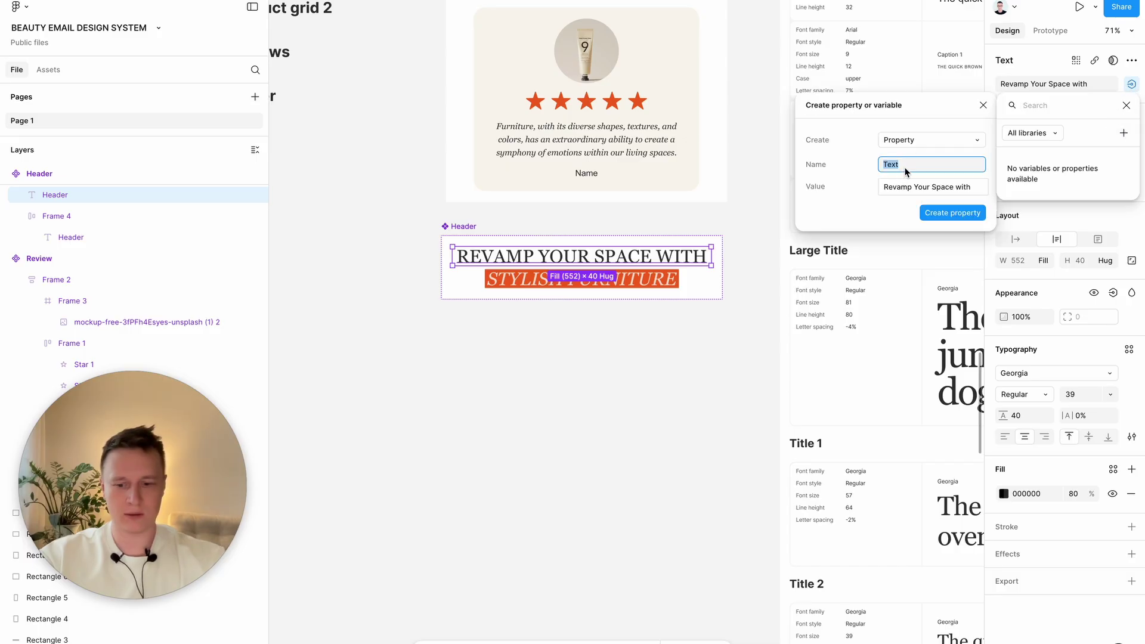
left_click(953, 213)
left_click(613, 281)
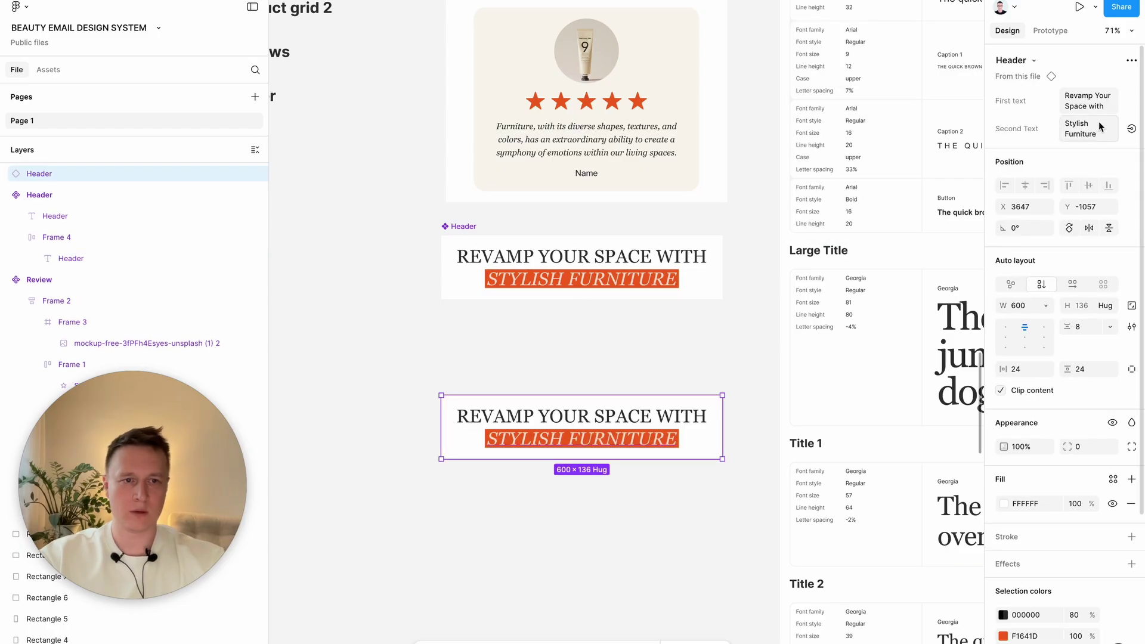
Try out the Header instance with First text "sdfdsf" and Second Text "dfsdf", and delete the instance.
left_click(1089, 100)
type("sdfdsf")
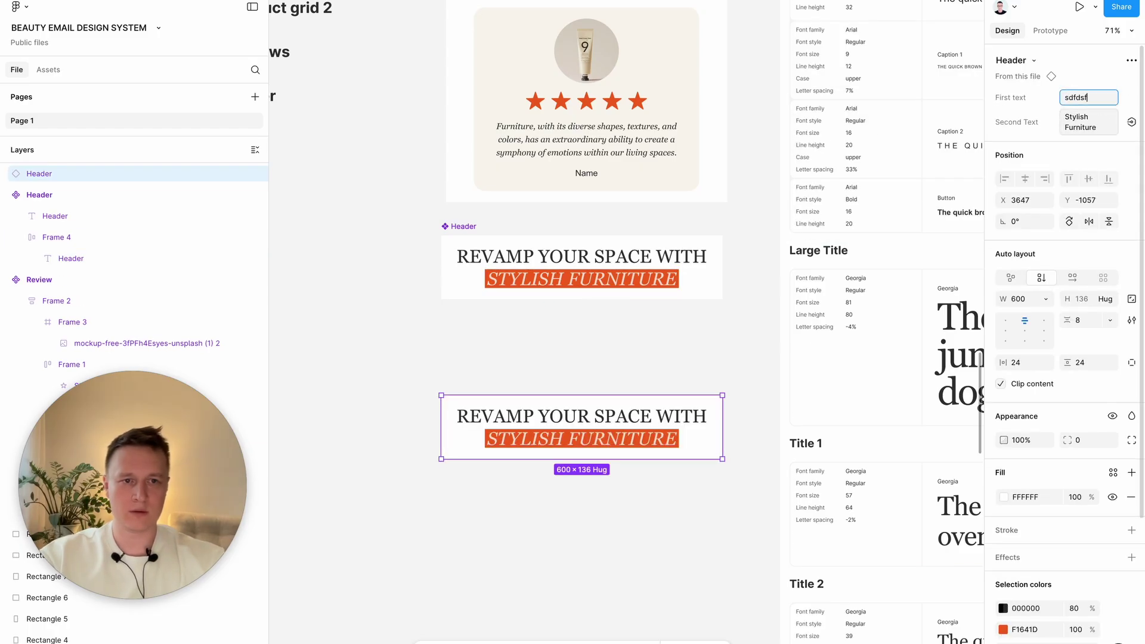
left_click(1090, 123)
type("dfsdf")
left_click(662, 529)
left_click_drag(503, 430, 507, 418)
key("Delete")
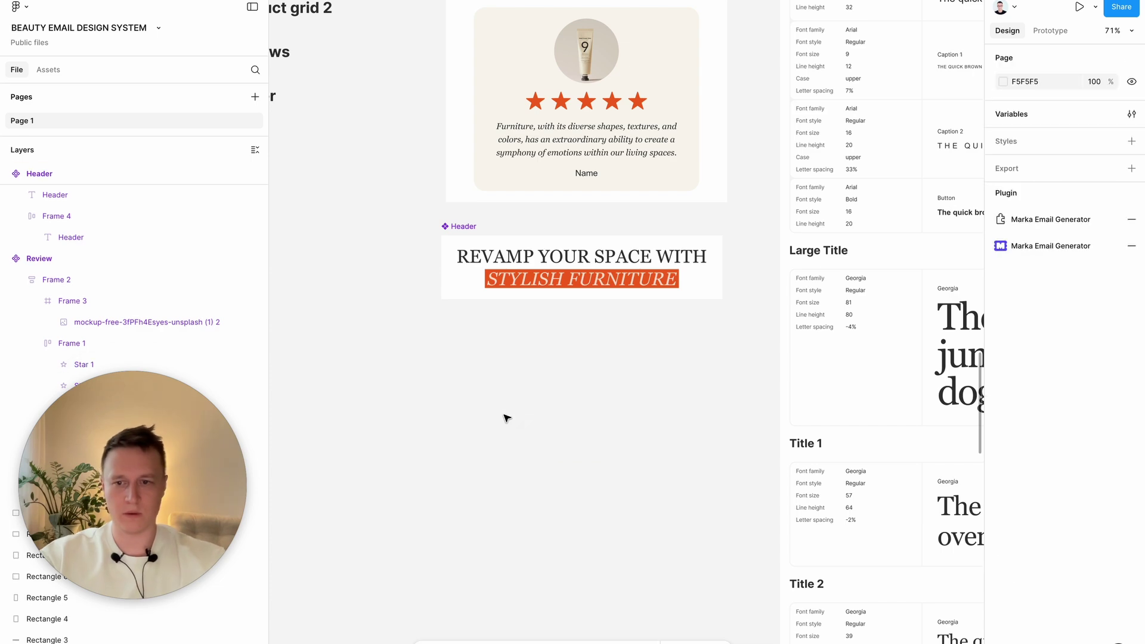
Examine the reference emails' product sections, especially the arched product card under "Featured Fur on Amazon".
scroll(507, 418, "down", 3)
scroll(507, 418, "left", 5)
scroll(507, 418, "down", 15)
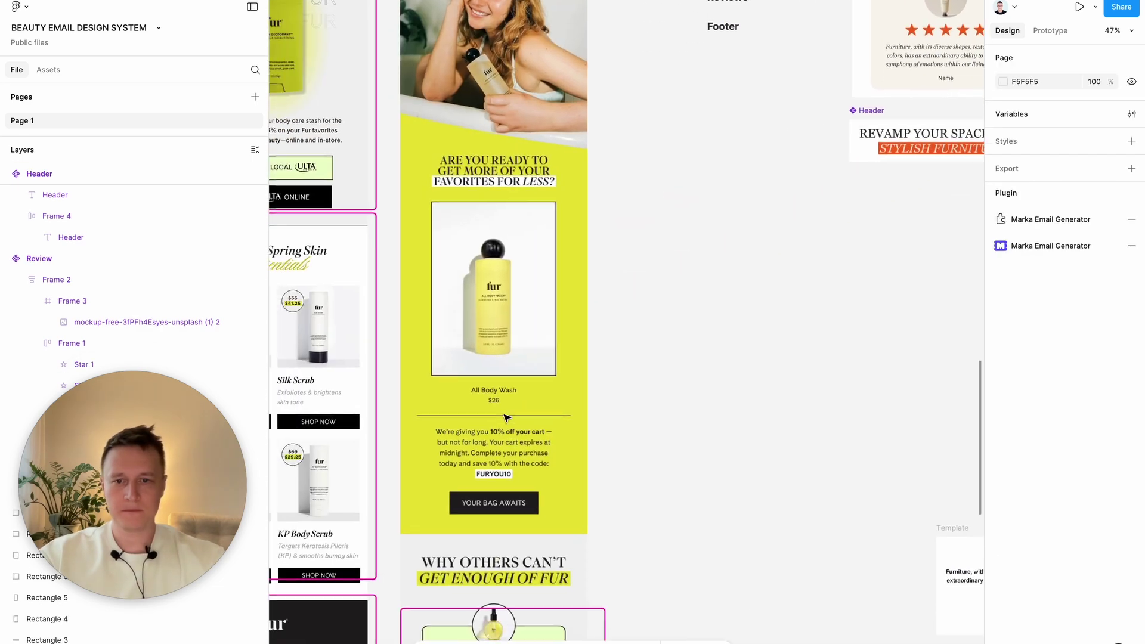
scroll(507, 418, "down", 3)
scroll(507, 418, "left", 5)
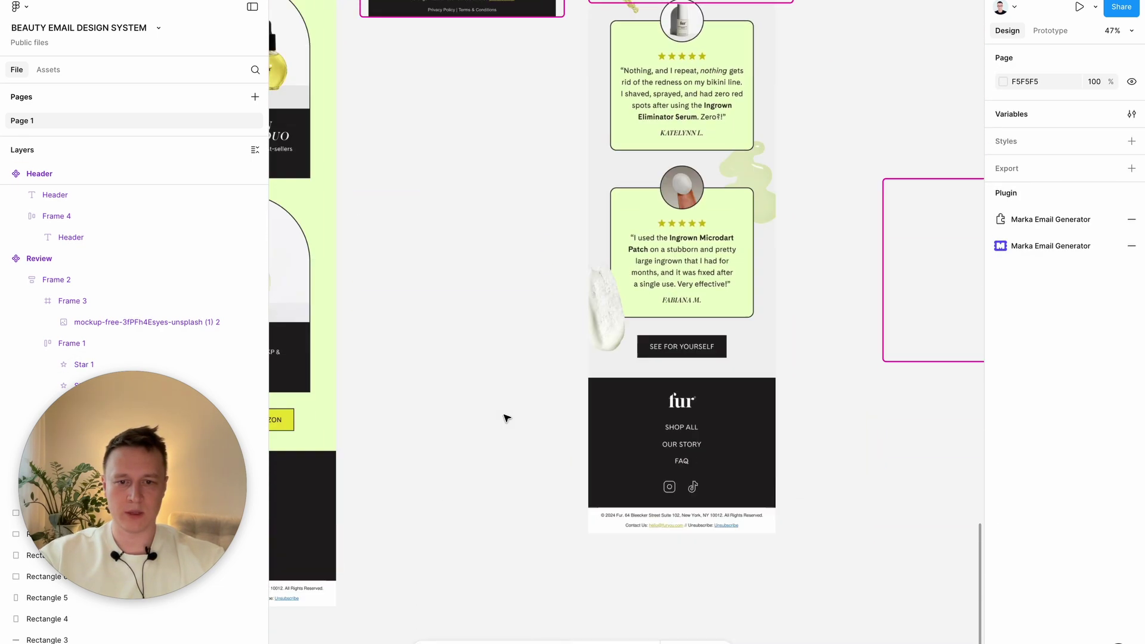
scroll(508, 418, "up", 12)
scroll(507, 418, "up", 5)
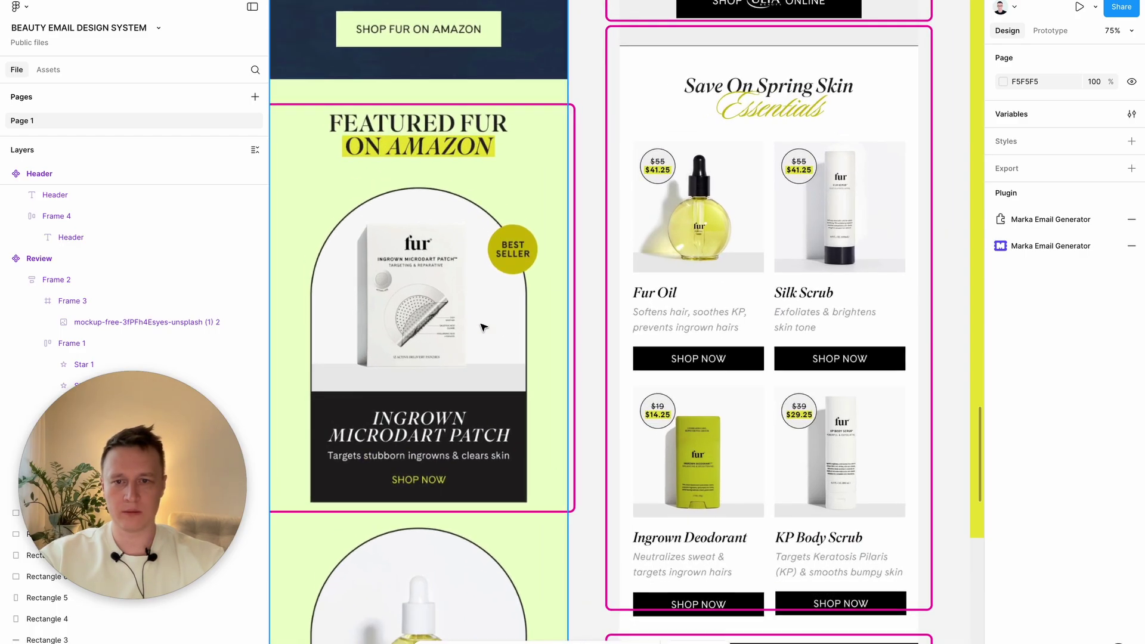
scroll(483, 327, "down", 1)
scroll(495, 388, "down", 5)
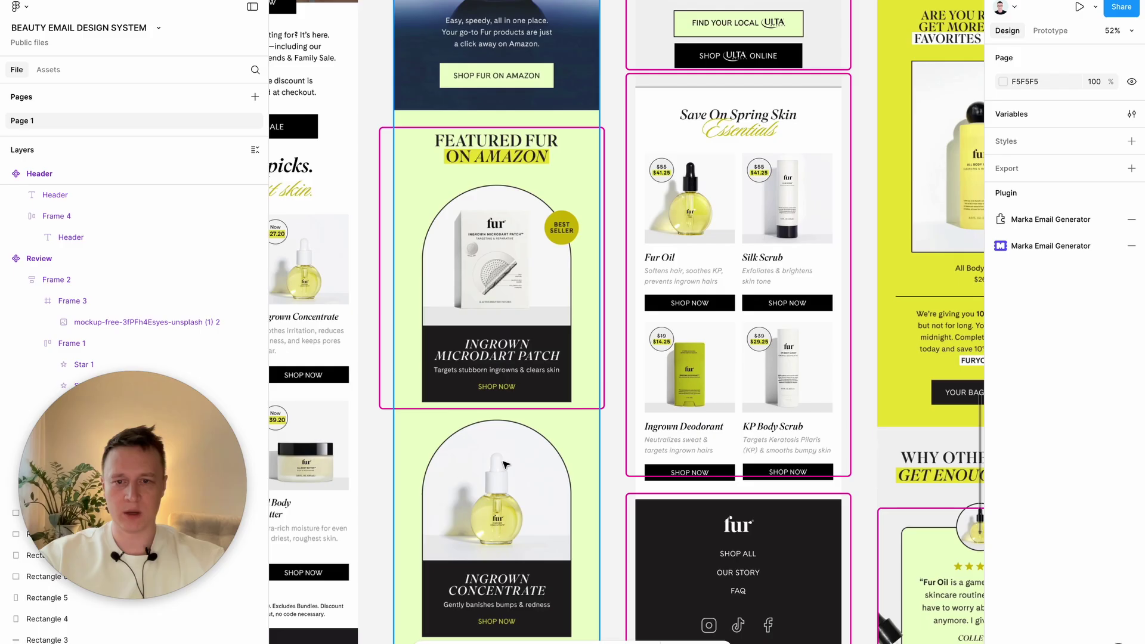
right_click(506, 463)
left_click(472, 579)
scroll(503, 497, "down", 4)
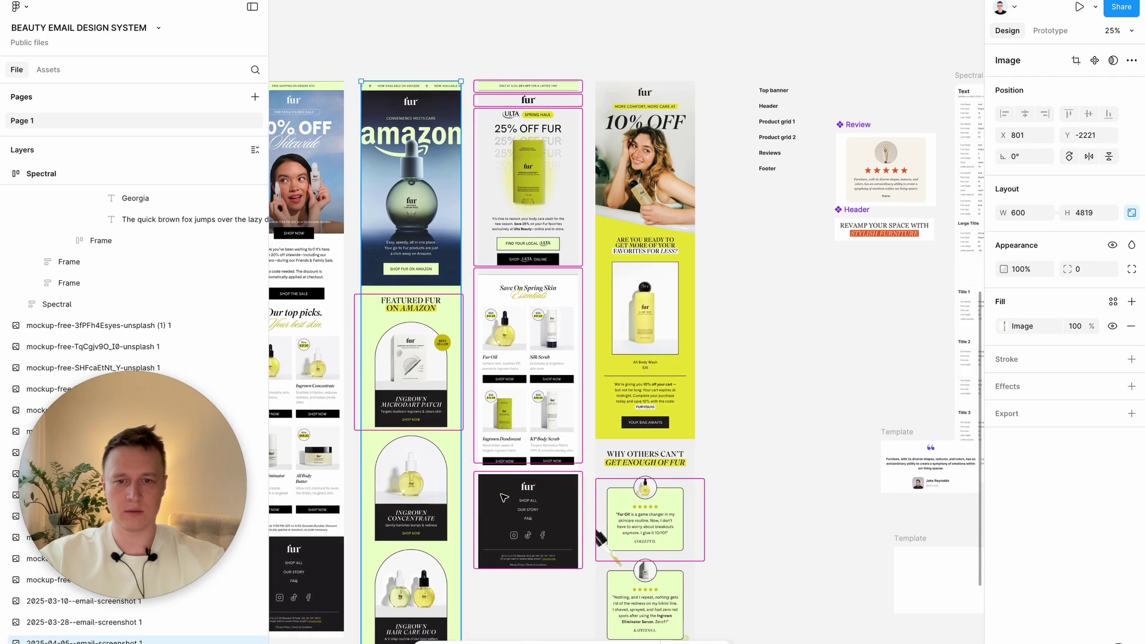
scroll(370, 388, "up", 6)
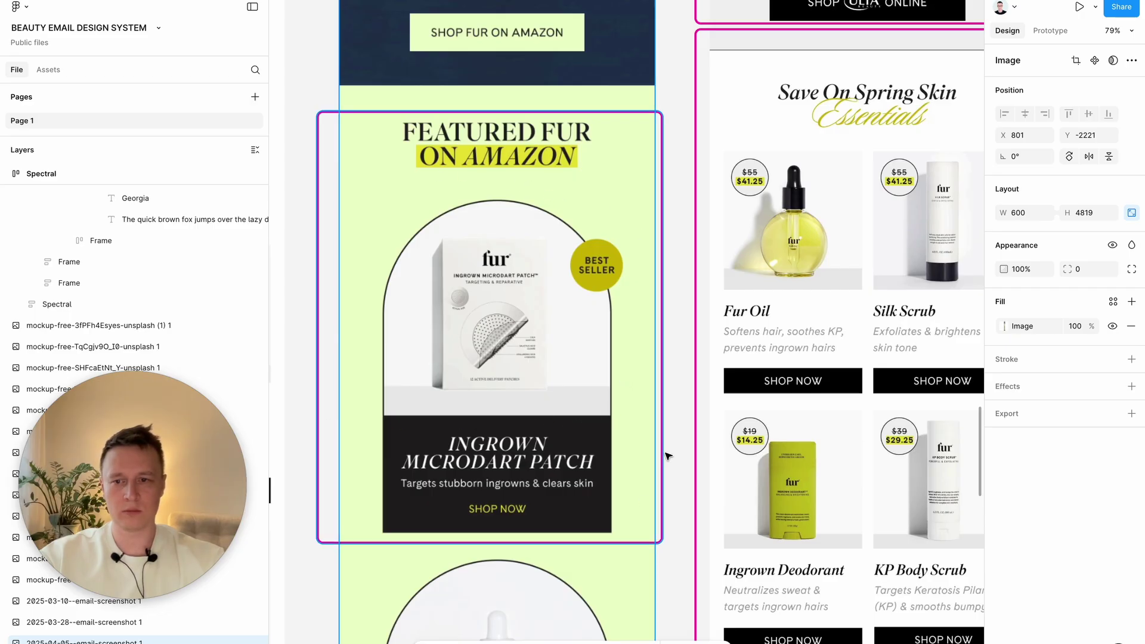
Draw a frame about 462 × 463 with both upper corner radii at 300, and place it beside the Header component.
scroll(667, 458, "down", 4)
scroll(667, 458, "right", 8)
scroll(609, 340, "up", 2)
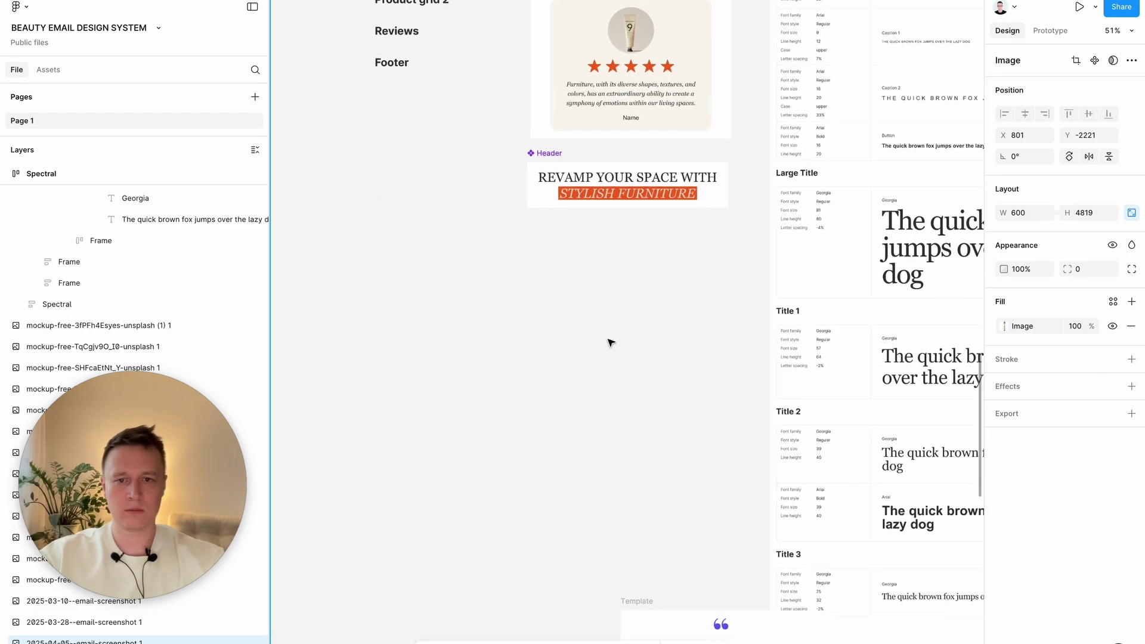
key("f")
left_click_drag(417, 299, 573, 483)
left_click(1034, 334)
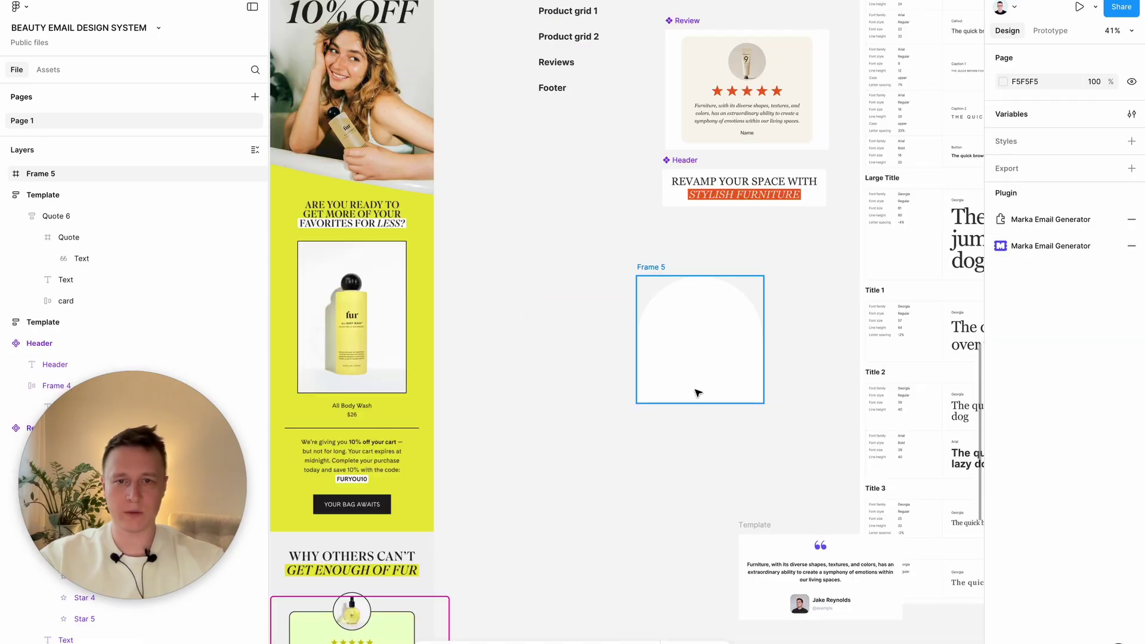
left_click_drag(695, 391, 560, 256)
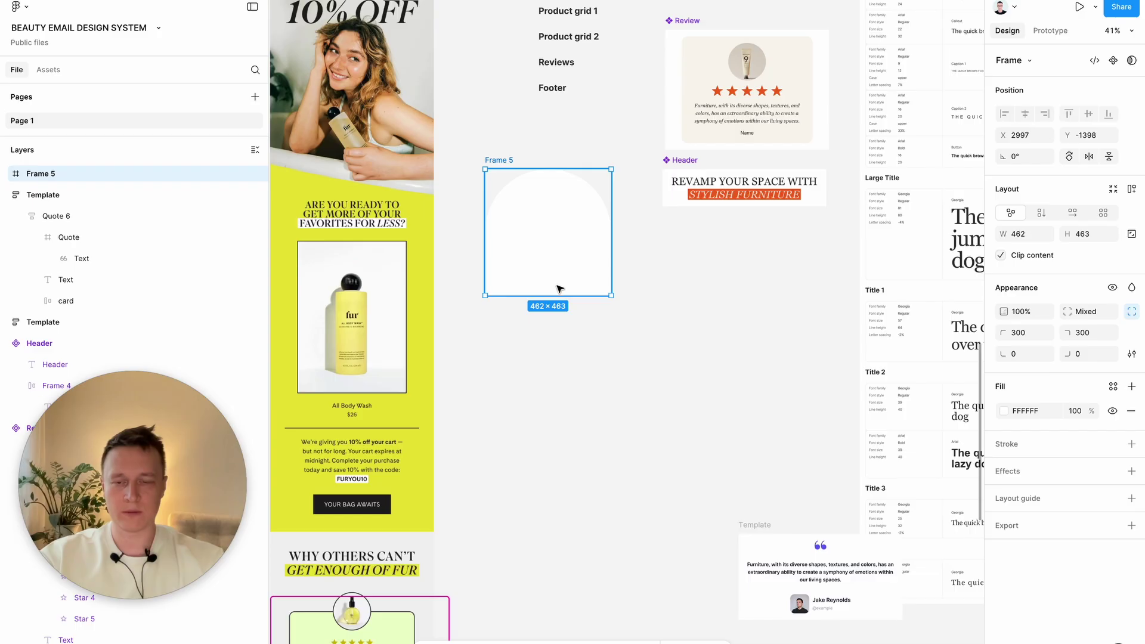
Convert the arched frame into a component and name it Shape.
scroll(557, 289, "left", 3)
key("ctrl+alt+k")
key("ctrl+r")
type("Shape")
key("Return")
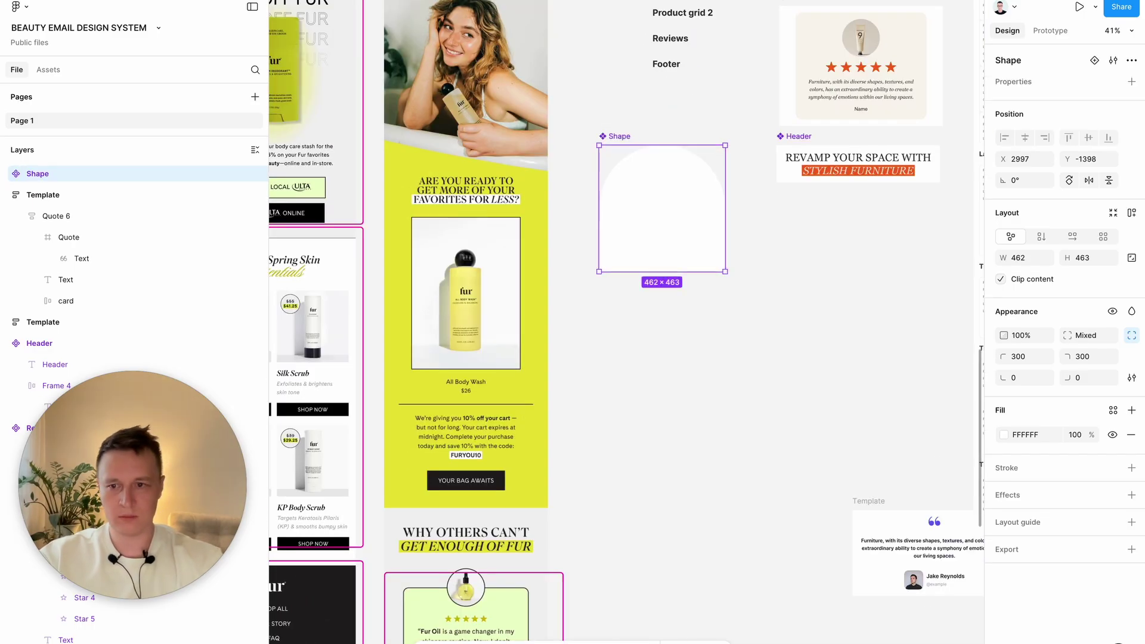
Fill the Shape component with the amber jar product photo from the mockup images.
left_click(683, 332)
left_click(675, 235)
scroll(676, 235, "down", 5)
scroll(676, 236, "up", 3)
scroll(676, 236, "right", 3)
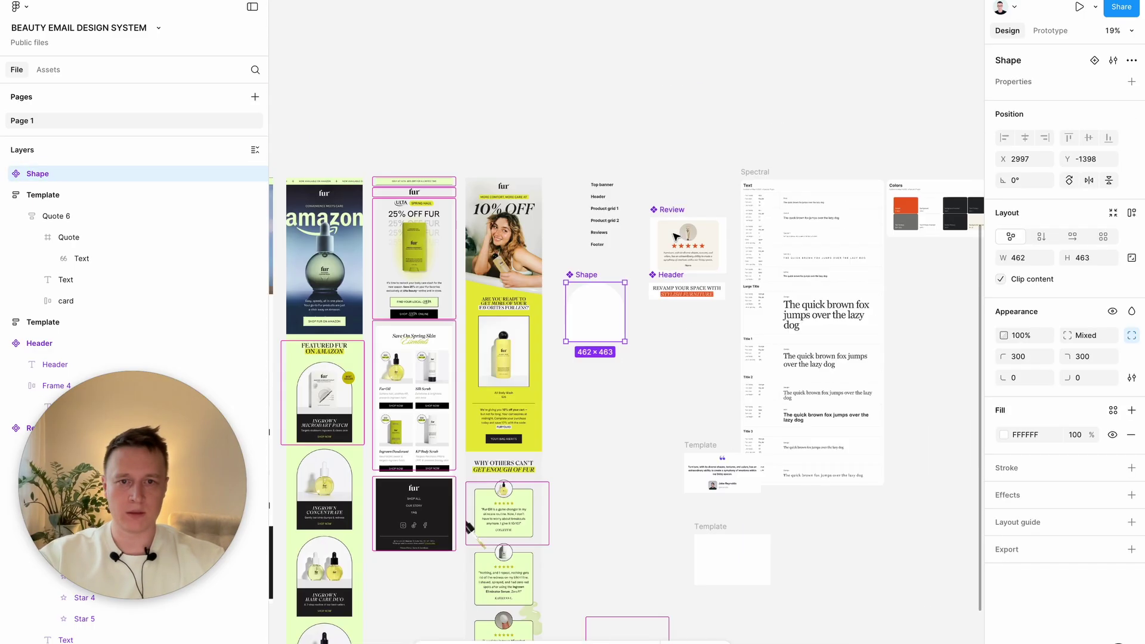
scroll(676, 237, "right", 5)
scroll(676, 237, "up", 4)
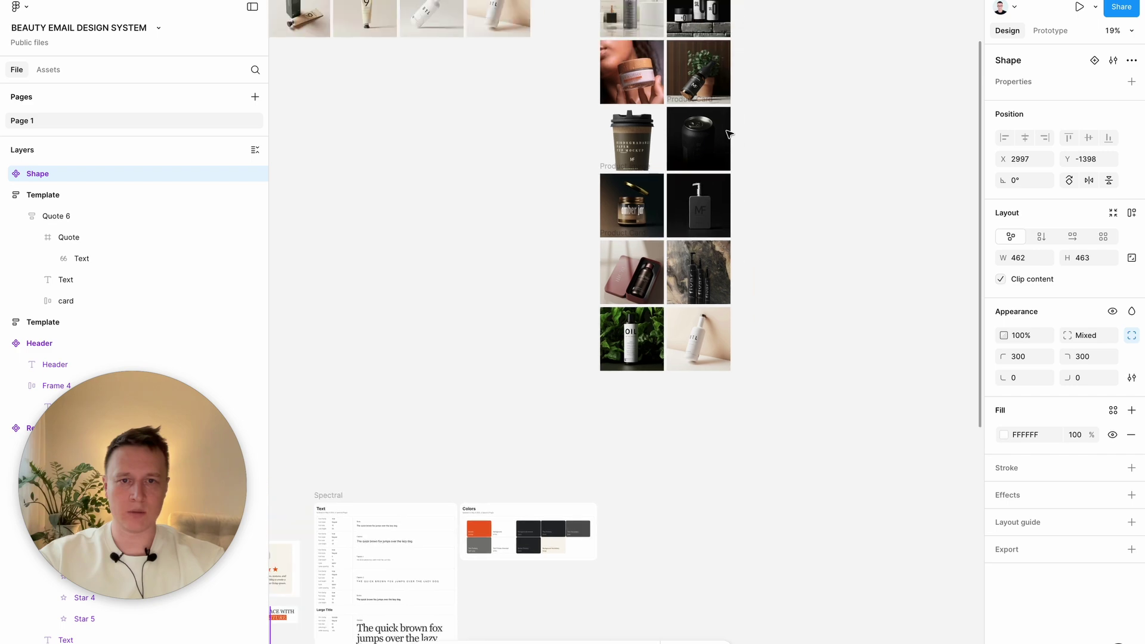
scroll(686, 141, "up", 2)
scroll(686, 141, "left", 1)
left_click(798, 109)
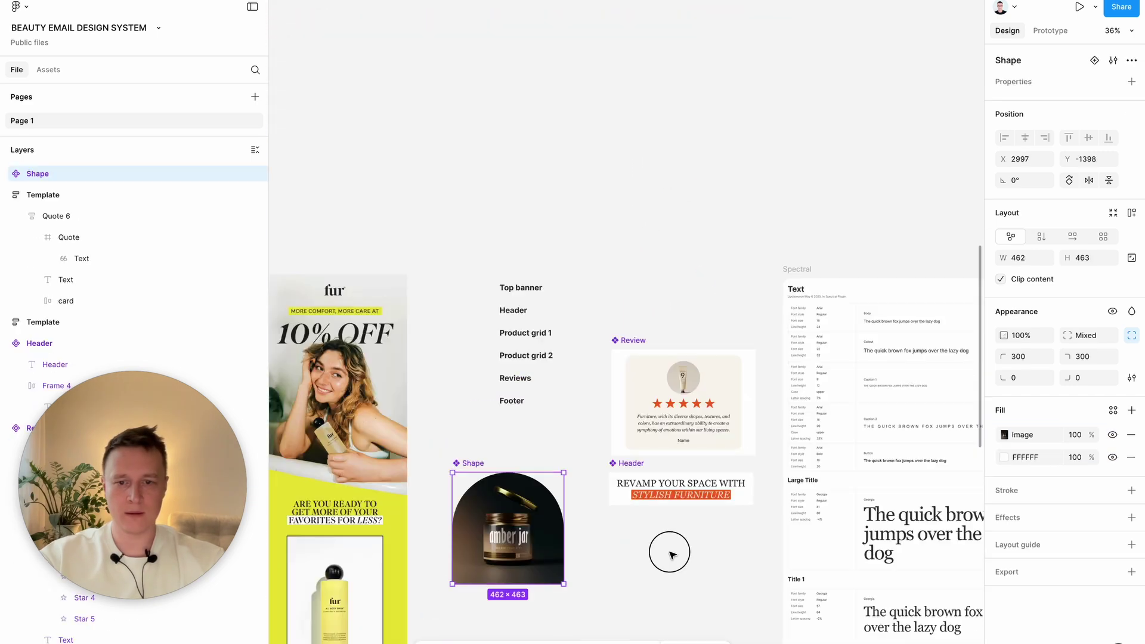
Draw a frame beneath the Shape component, match it to the arch's width, and size it to about 462 × 185.
left_click(673, 556)
scroll(672, 556, "left", 7)
scroll(672, 555, "down", 4)
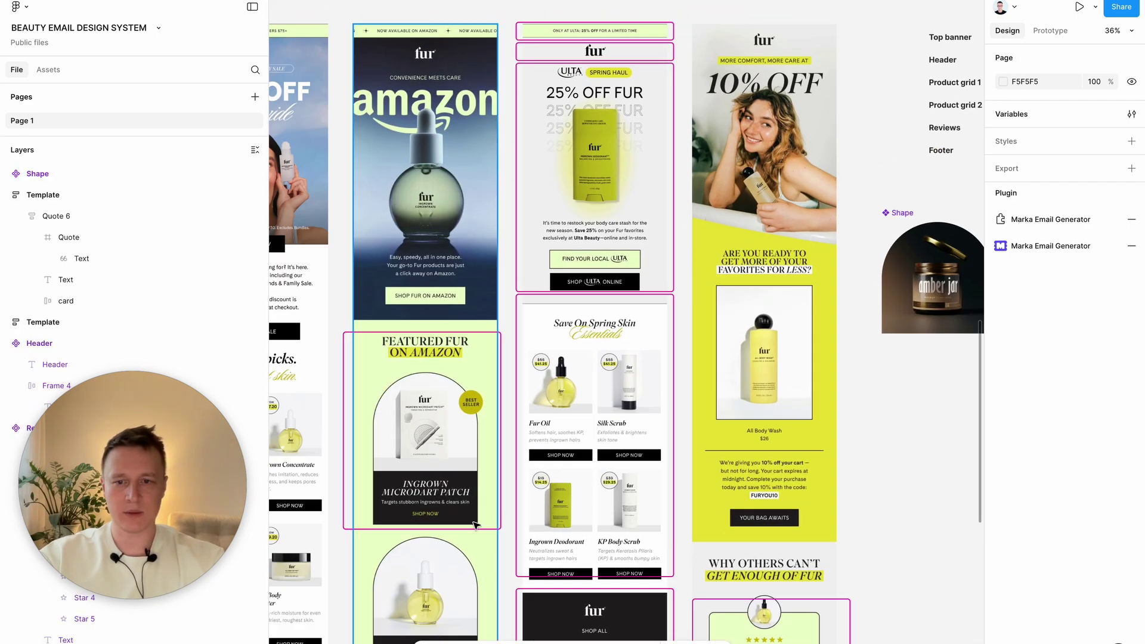
scroll(476, 525, "up", 5)
scroll(476, 525, "left", 3)
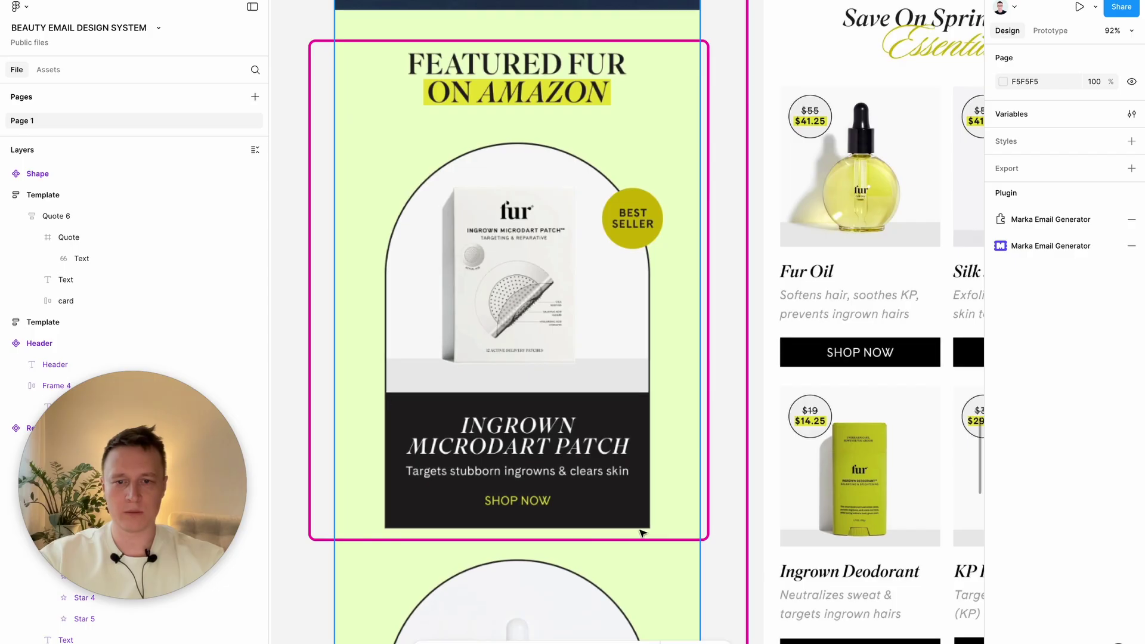
scroll(508, 448, "down", 3)
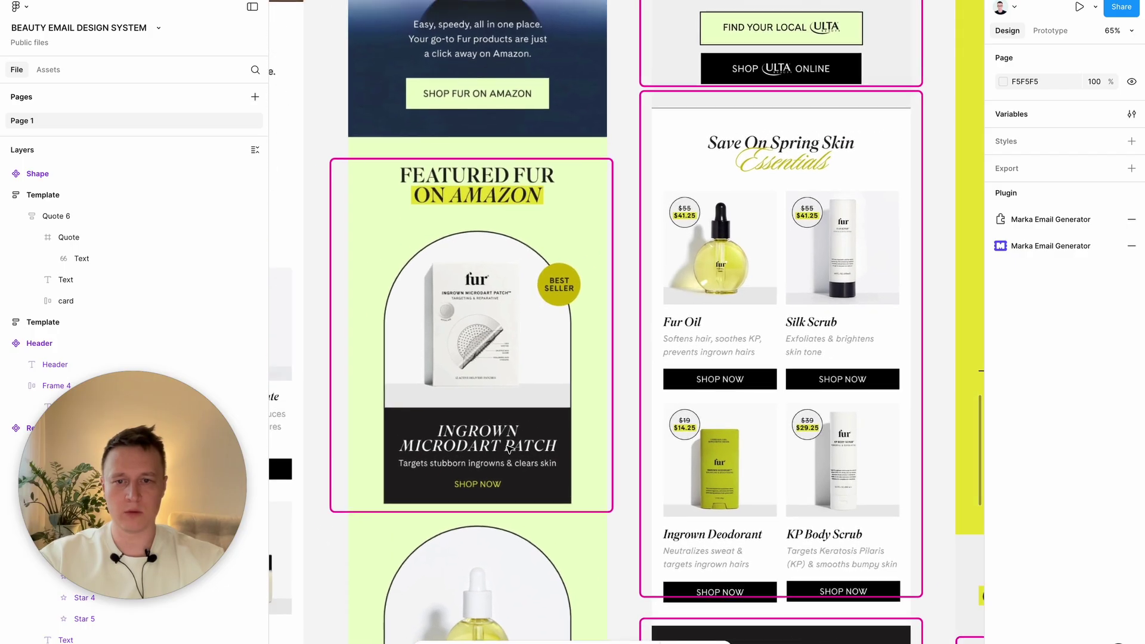
scroll(508, 447, "right", 6)
scroll(625, 327, "up", 2)
key("f")
left_click_drag(559, 283, 753, 399)
left_click_drag(678, 327, 652, 248)
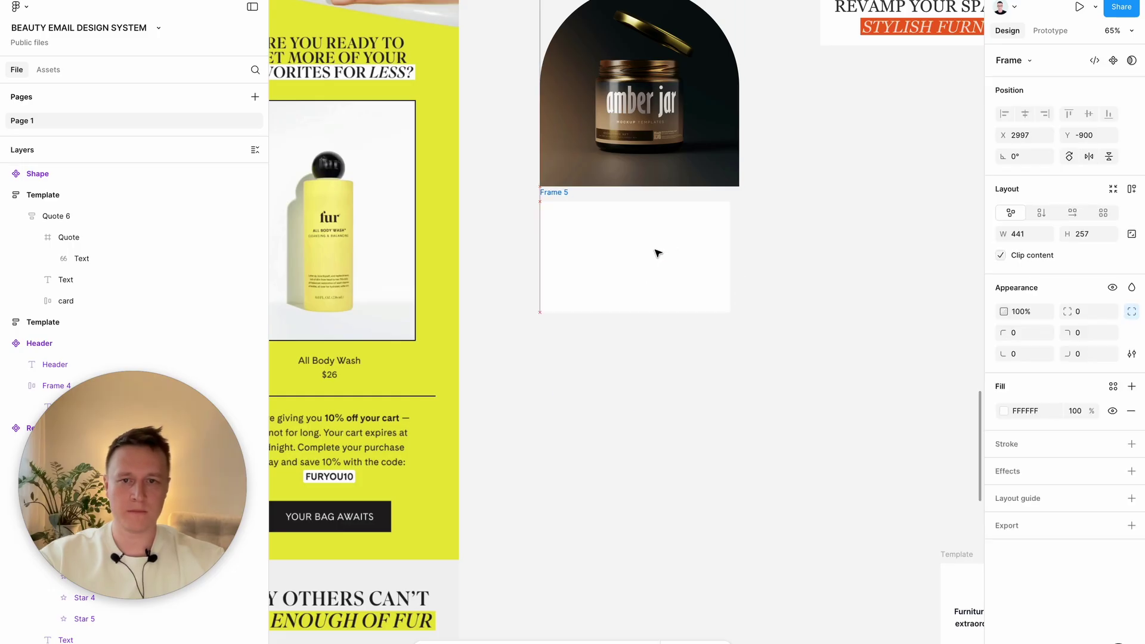
left_click_drag(730, 260, 739, 259)
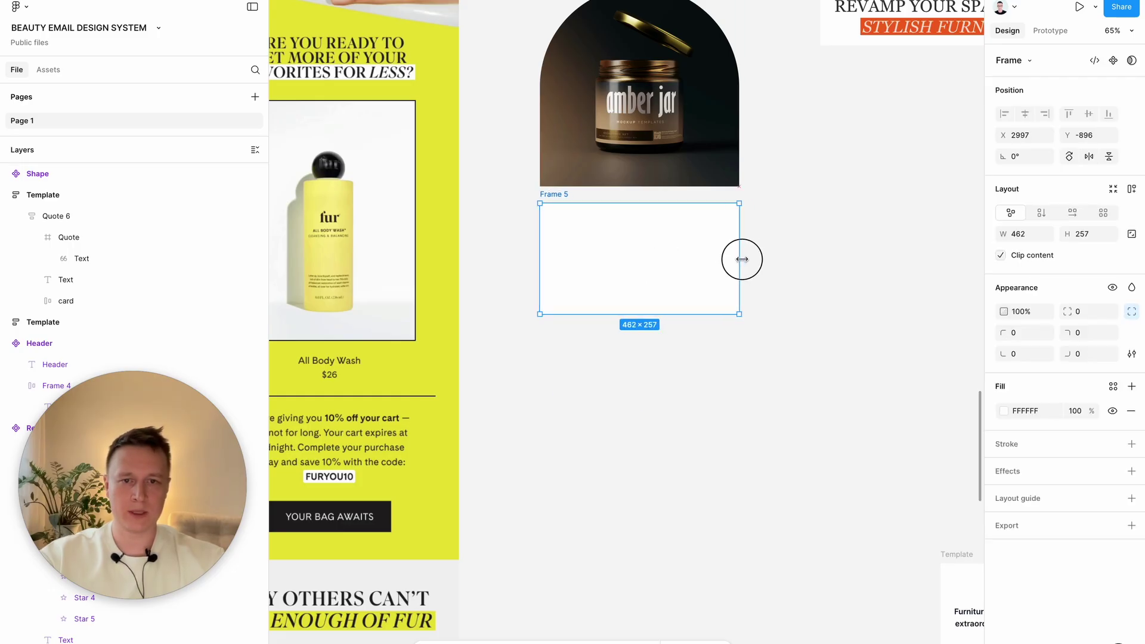
left_click_drag(640, 316, 642, 283)
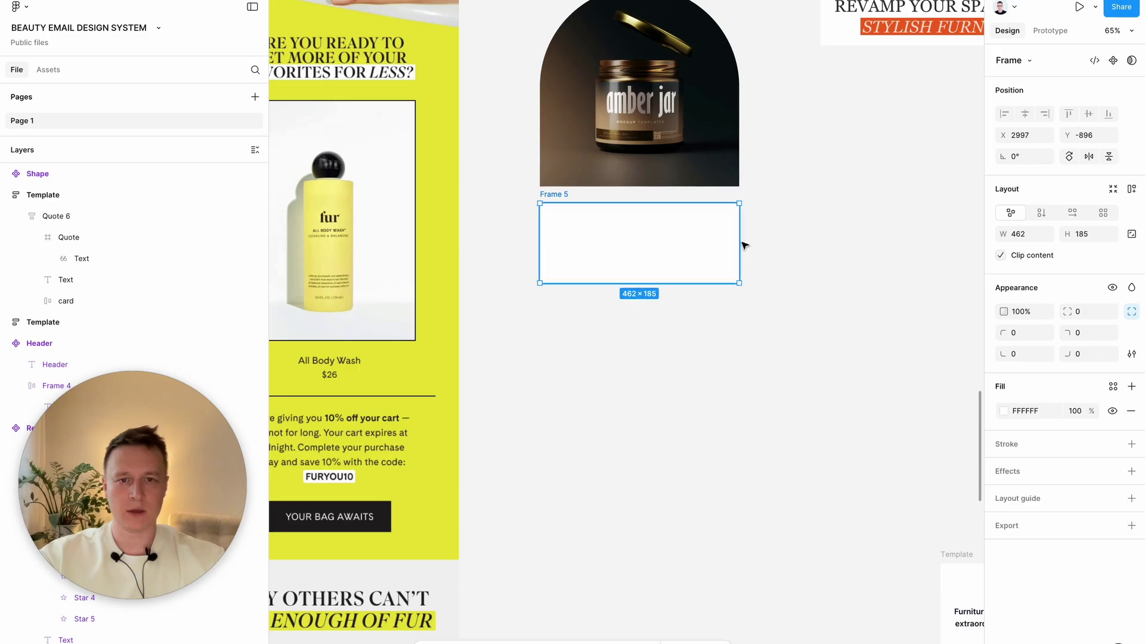
Fill the new frame beneath the arch with a near-black colour sampled from the amber jar photo.
key("i")
left_click(735, 160)
key("i")
left_click(681, 13)
left_click(921, 242)
Copy the "Stylish Furniture" text line from the Header component into the dark frame beneath the arch.
scroll(921, 243, "up", 1)
scroll(922, 242, "up", 3)
scroll(922, 243, "down", 4)
scroll(922, 242, "left", 5)
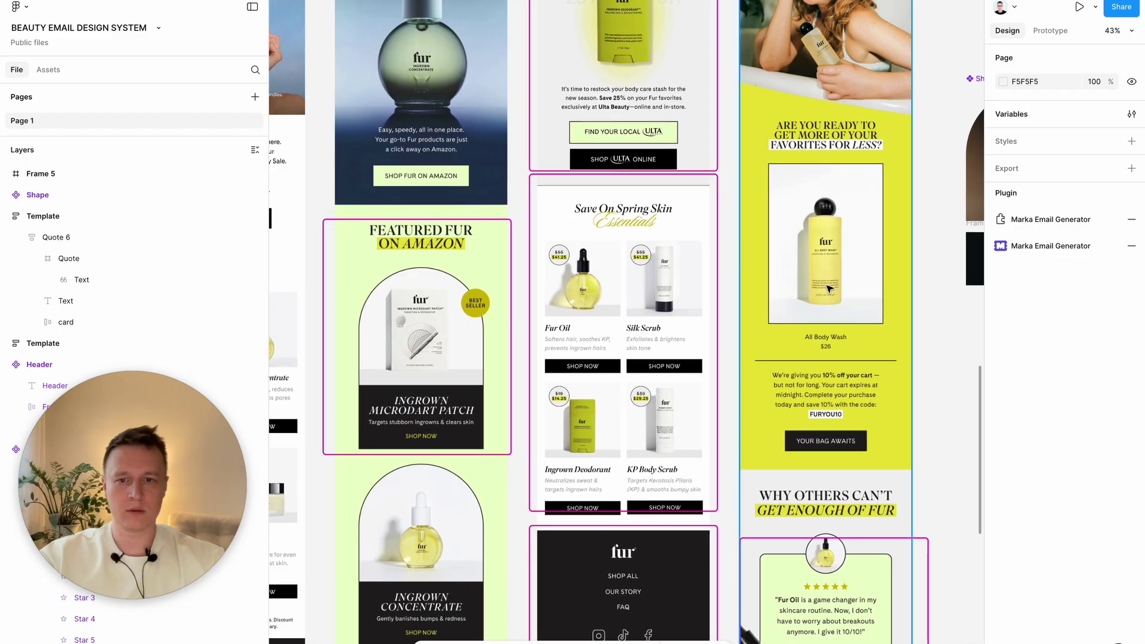
scroll(841, 283, "right", 5)
scroll(901, 209, "up", 5)
left_click(877, 96)
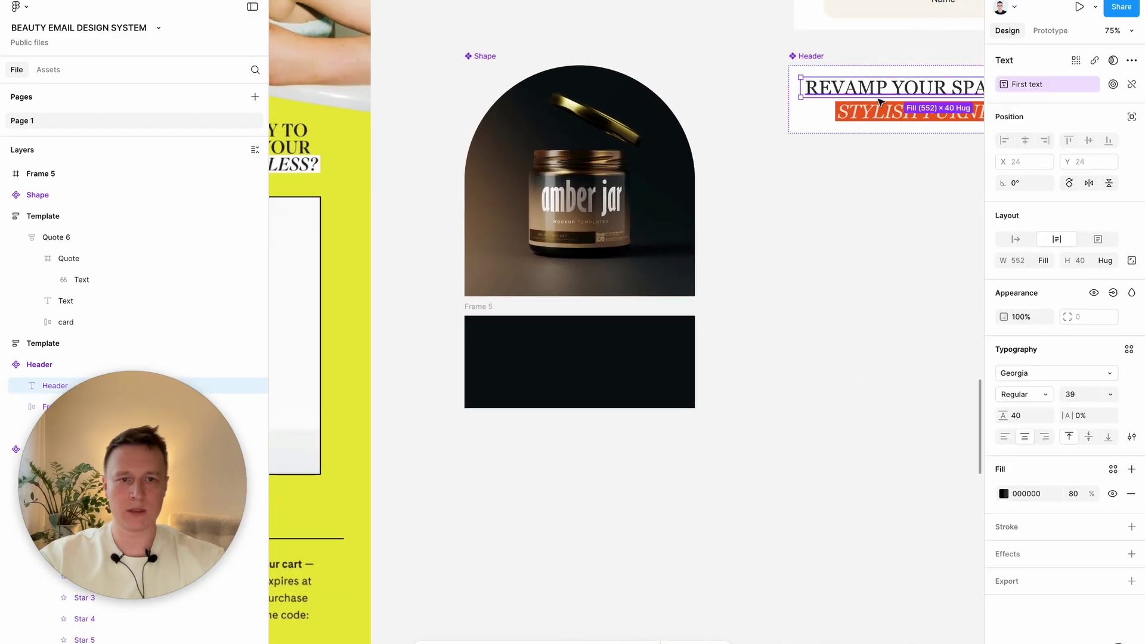
left_click(886, 115, "shift")
left_click_drag(886, 115, 597, 512, "alt")
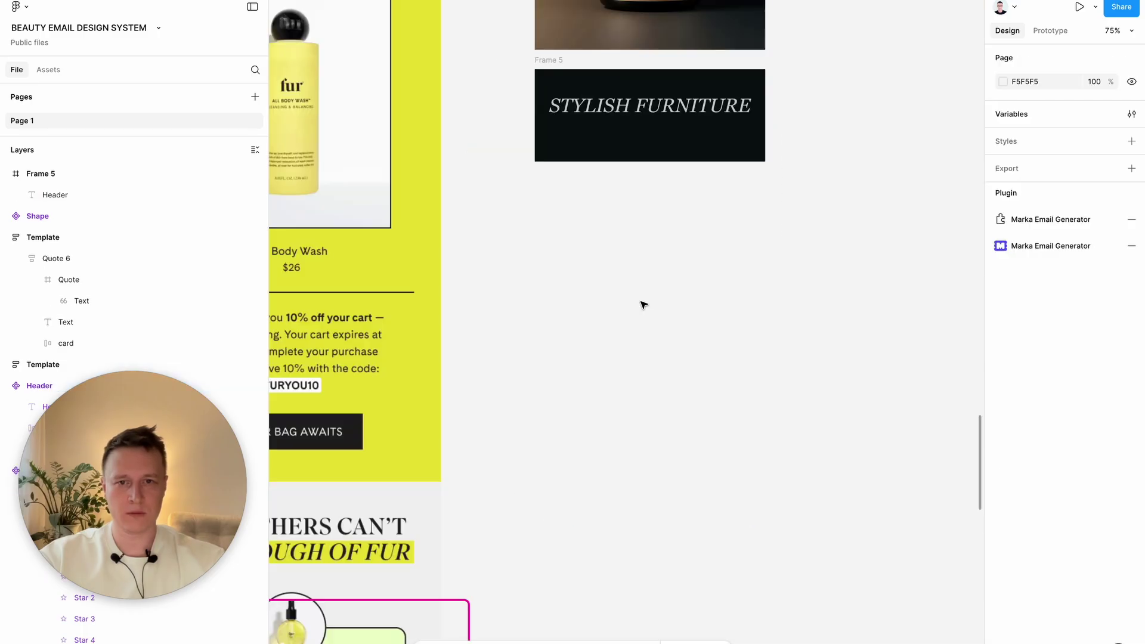
Copy the "Name" text from the Review component into the dark frame beneath the arch and colour it white (FFFFFF).
scroll(644, 305, "left", 8)
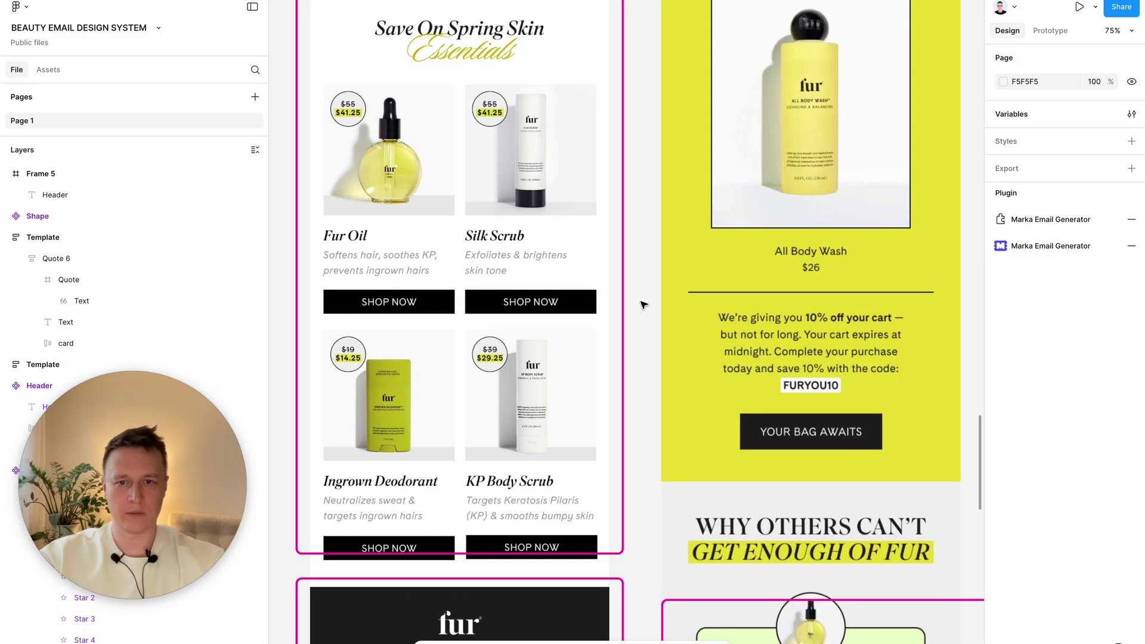
scroll(643, 305, "left", 8)
scroll(643, 305, "down", 5, "ctrl")
scroll(716, 269, "right", 5)
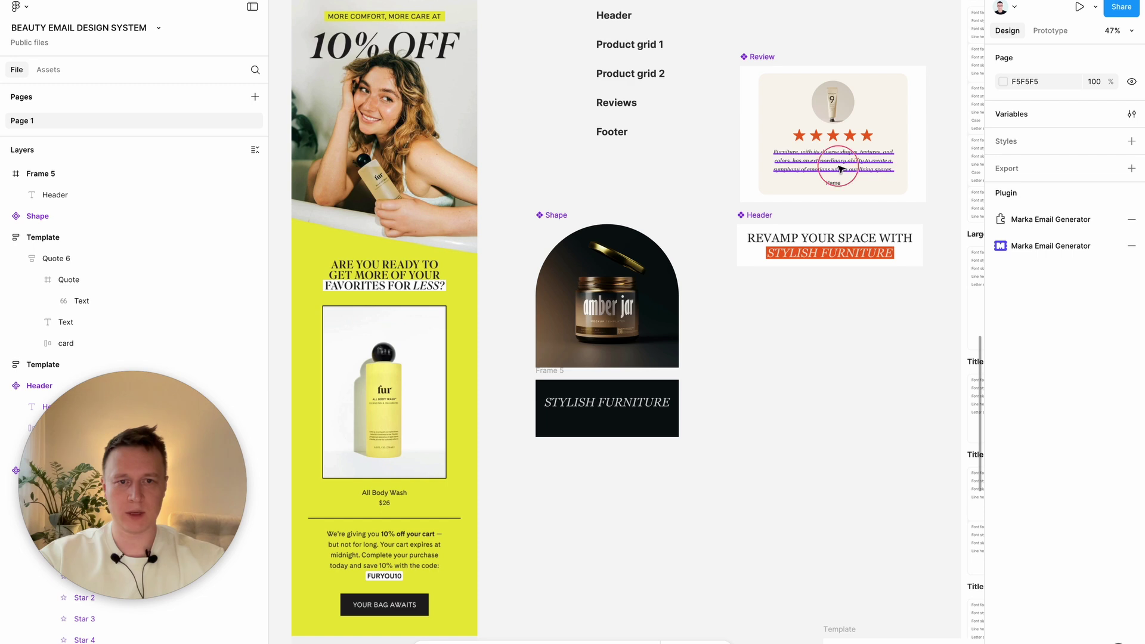
left_click(838, 183)
left_click(837, 186)
left_click_drag(837, 186, 607, 431)
key("i")
left_click(753, 154)
Duplicate the "Name" line just below itself in the dark frame and change the copy's text to "Shop Now".
scroll(619, 468, "up", 3, "ctrl")
scroll(619, 468, "left", 10)
scroll(619, 469, "down", 4)
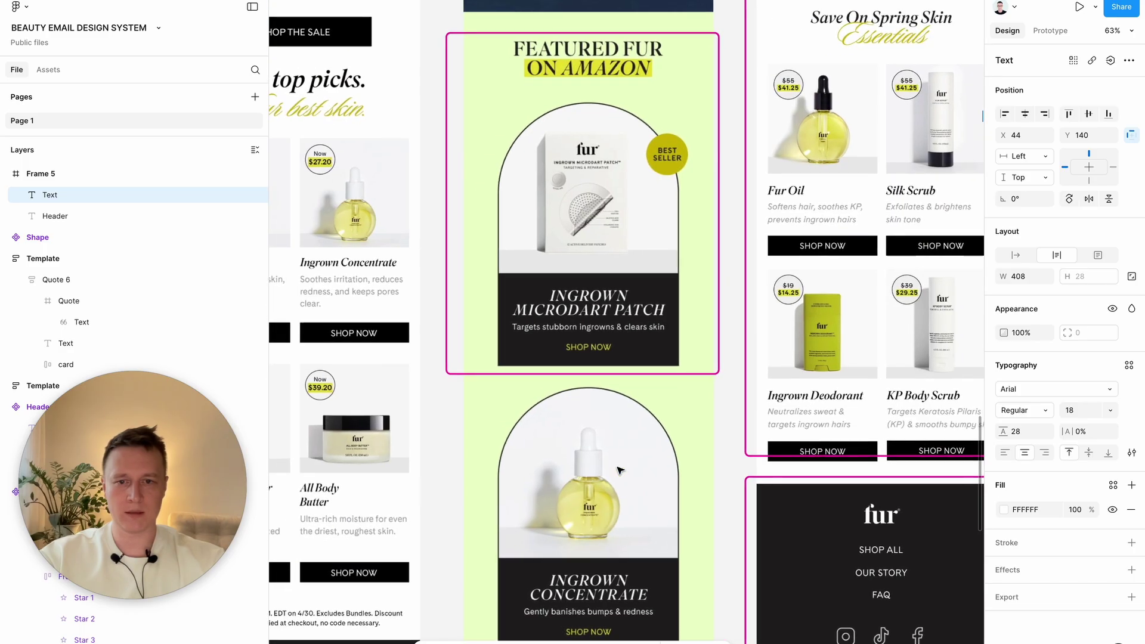
scroll(548, 380, "up", 3)
scroll(548, 381, "right", 6)
scroll(548, 380, "right", 6)
scroll(548, 380, "up", 3)
left_click_drag(495, 439, 496, 464, "alt")
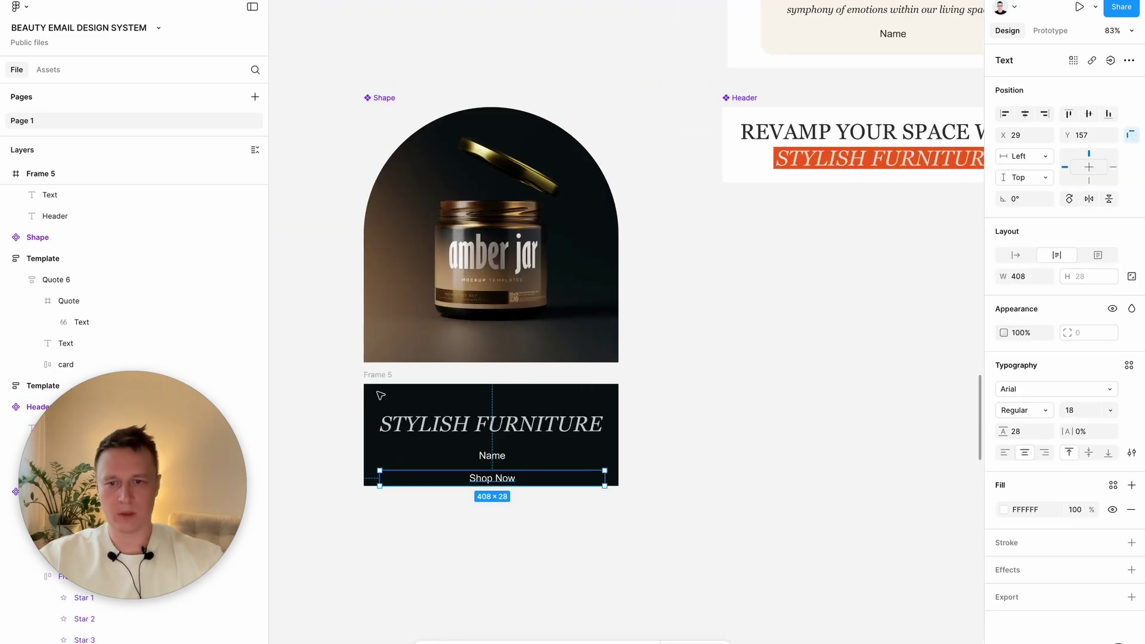
Extend the dark caption frame downward to about 462 × 224.
left_click(381, 396)
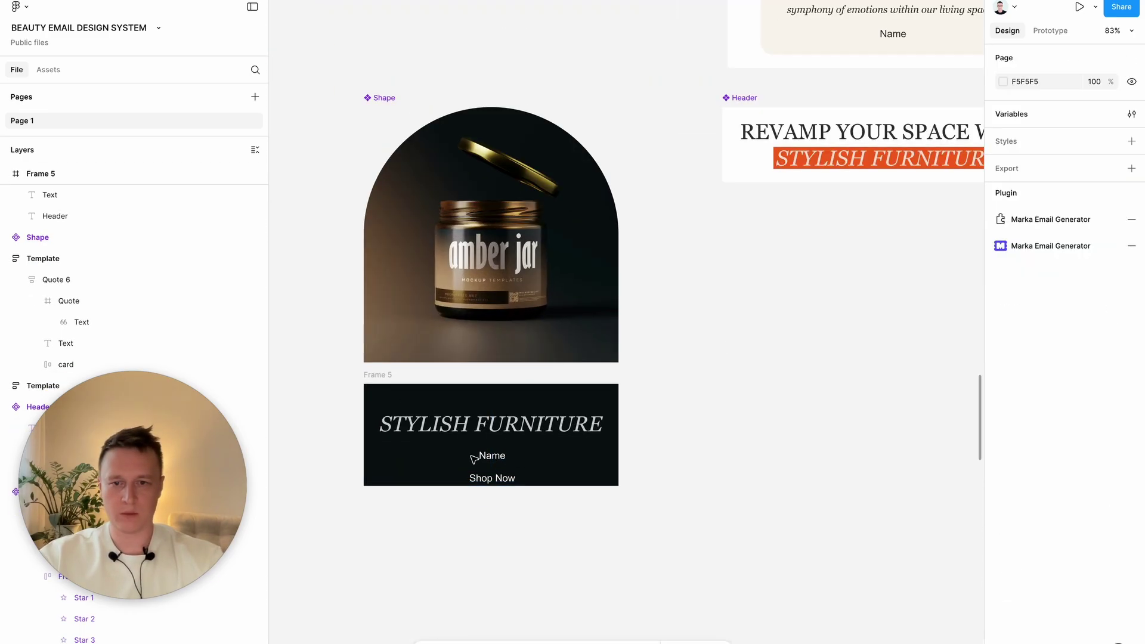
left_click(392, 396)
left_click_drag(412, 484, 409, 500)
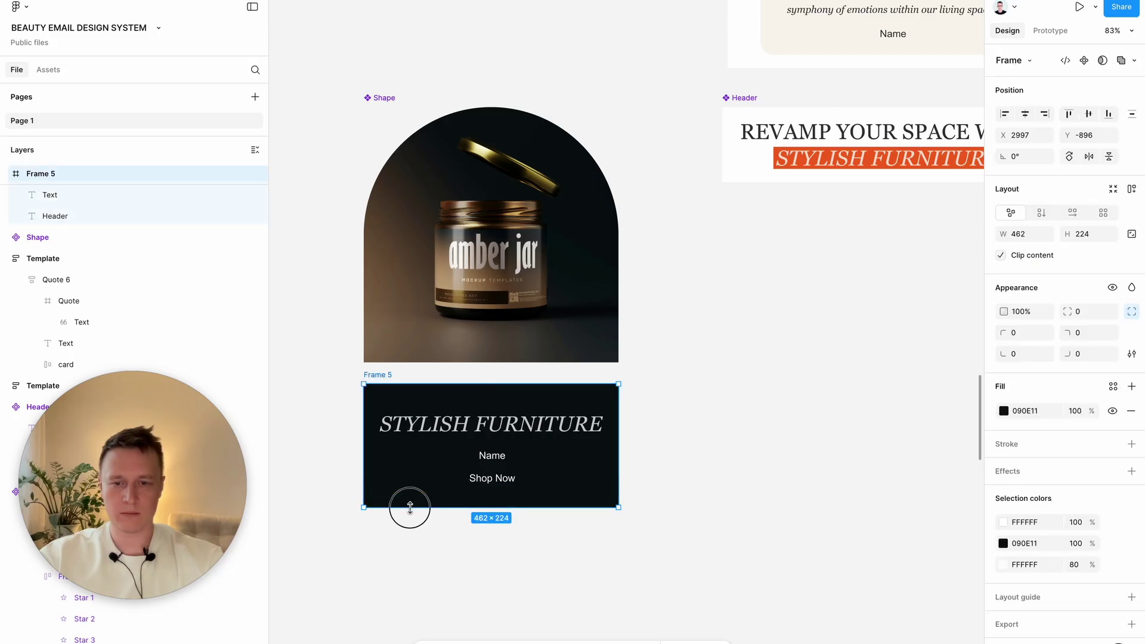
left_click(453, 573)
scroll(453, 573, "up", 4, "ctrl")
Add auto layout to the dark caption frame and set its three text lines to fill the container width.
left_click(537, 346)
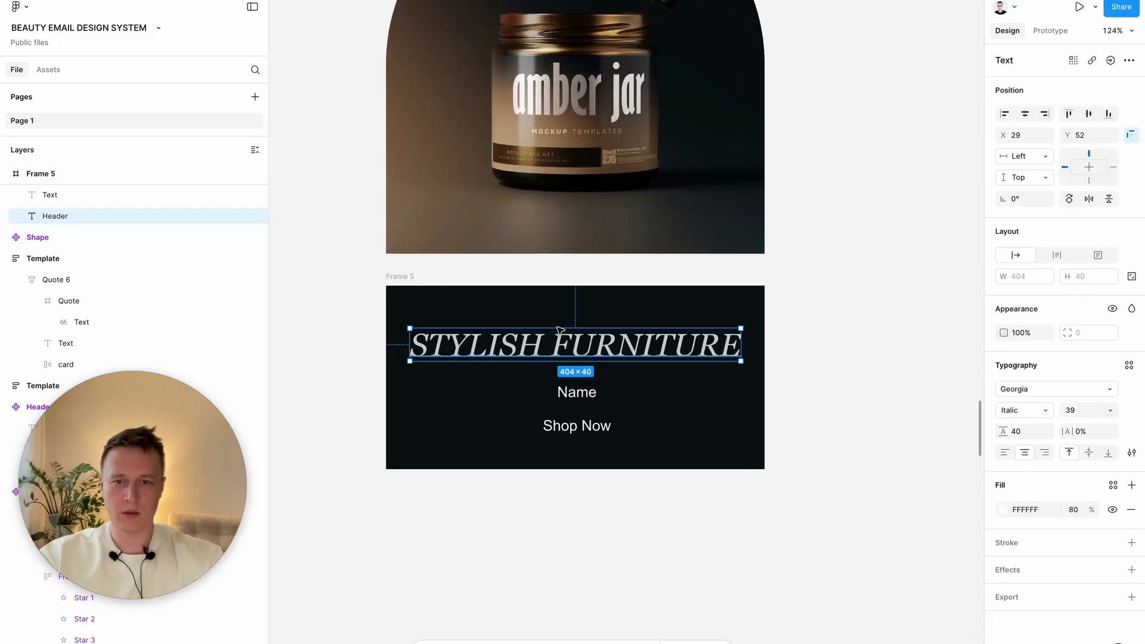
left_click(401, 278)
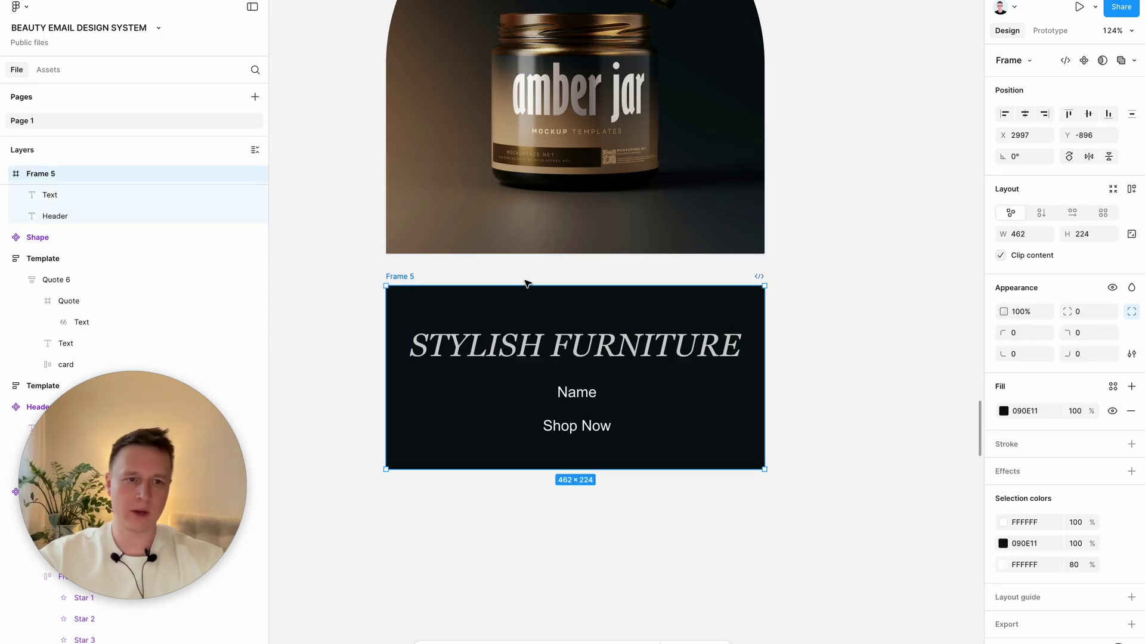
left_click(1133, 190)
left_click(679, 346)
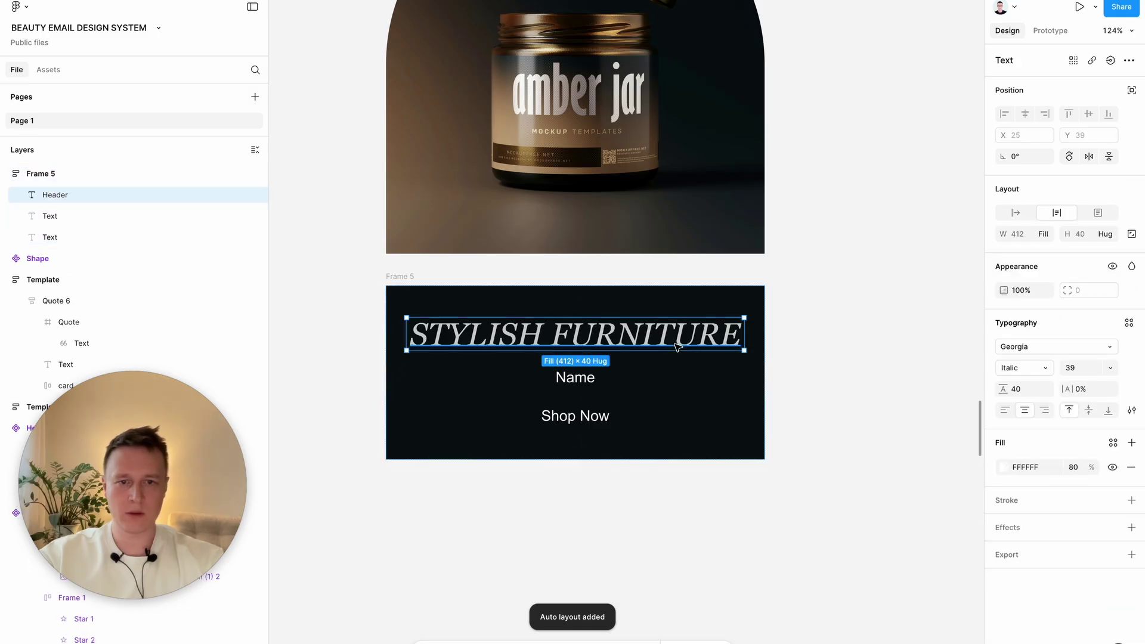
left_click(597, 379)
left_click(560, 419, "shift")
left_click(633, 342, "shift")
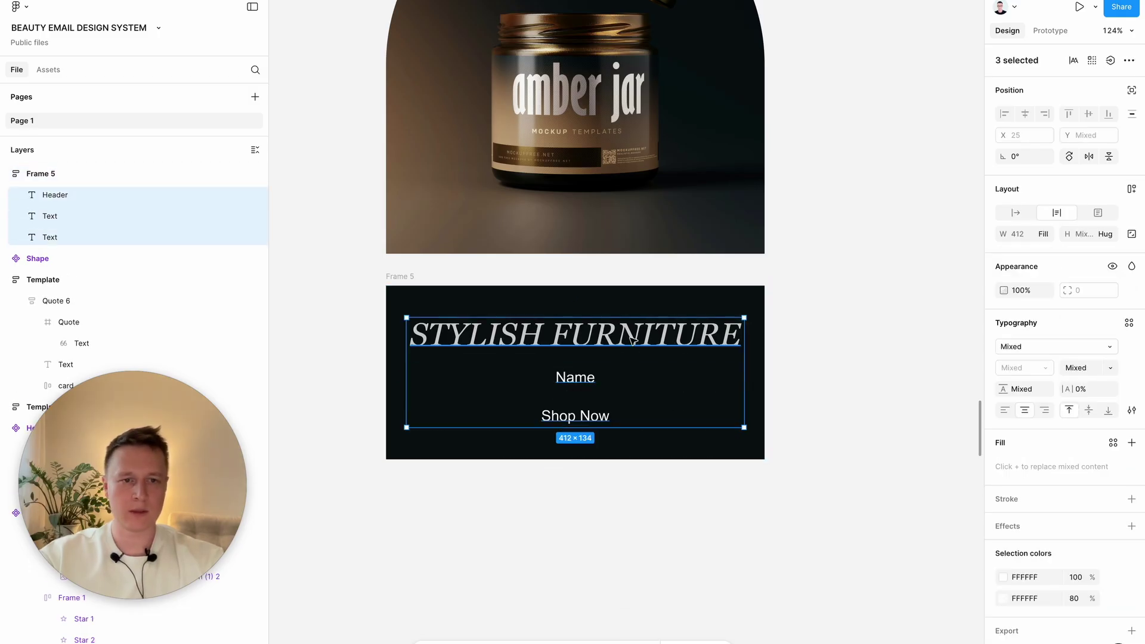
left_click(1047, 235)
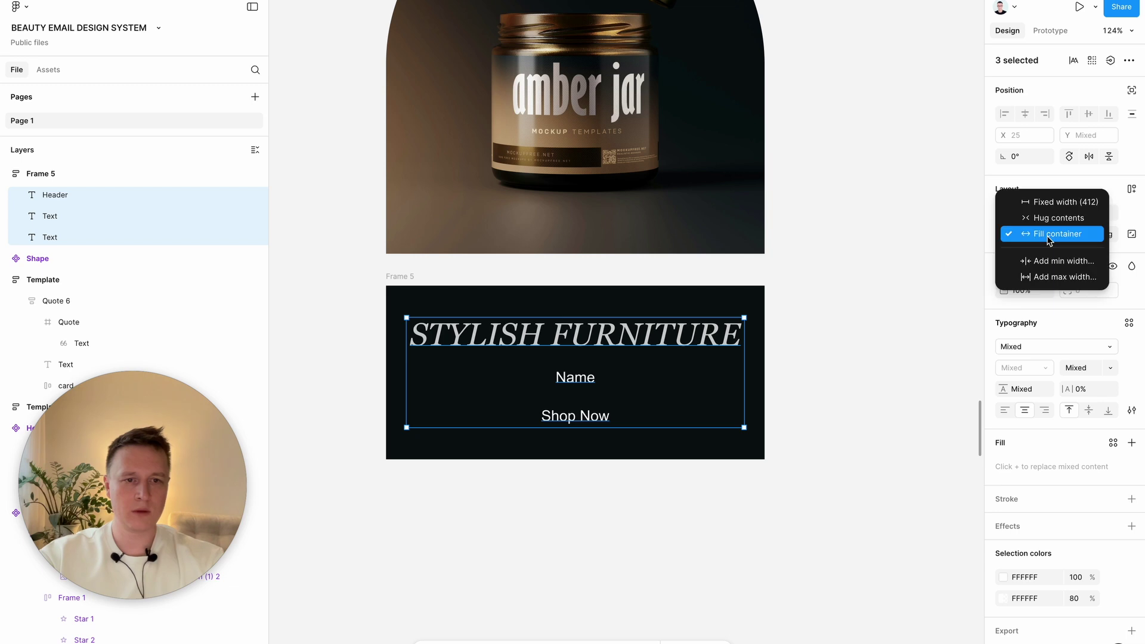
left_click(1048, 234)
left_click(855, 332)
Set the caption frame's horizontal and vertical padding to 12 and the spacing between its text lines to 16.
left_click(457, 284)
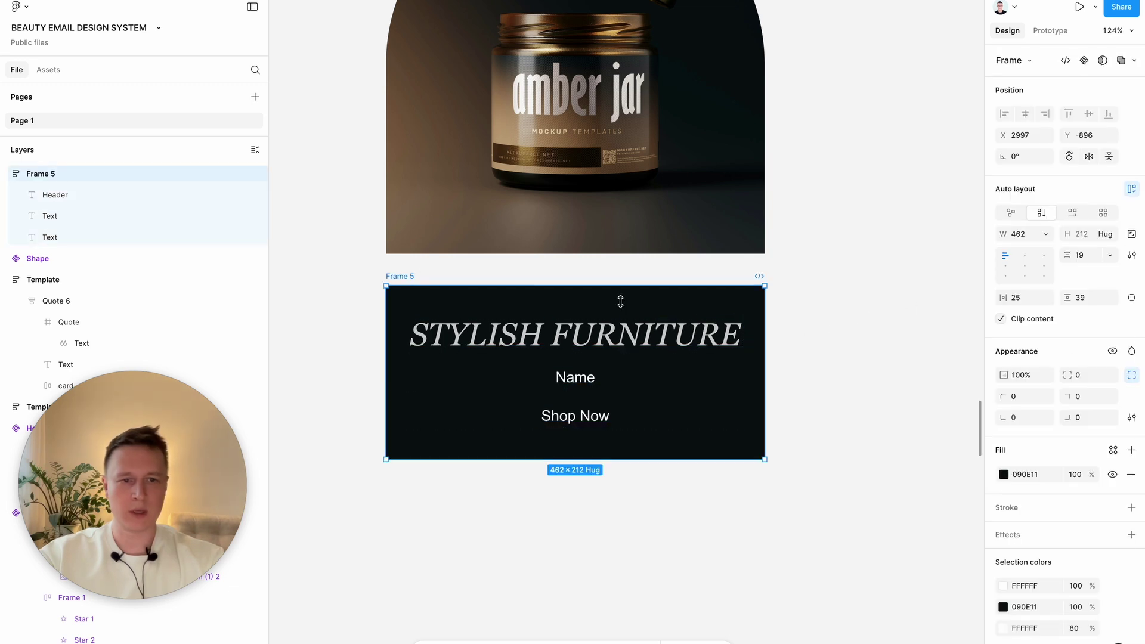
left_click(1032, 304)
type("12")
key("Tab")
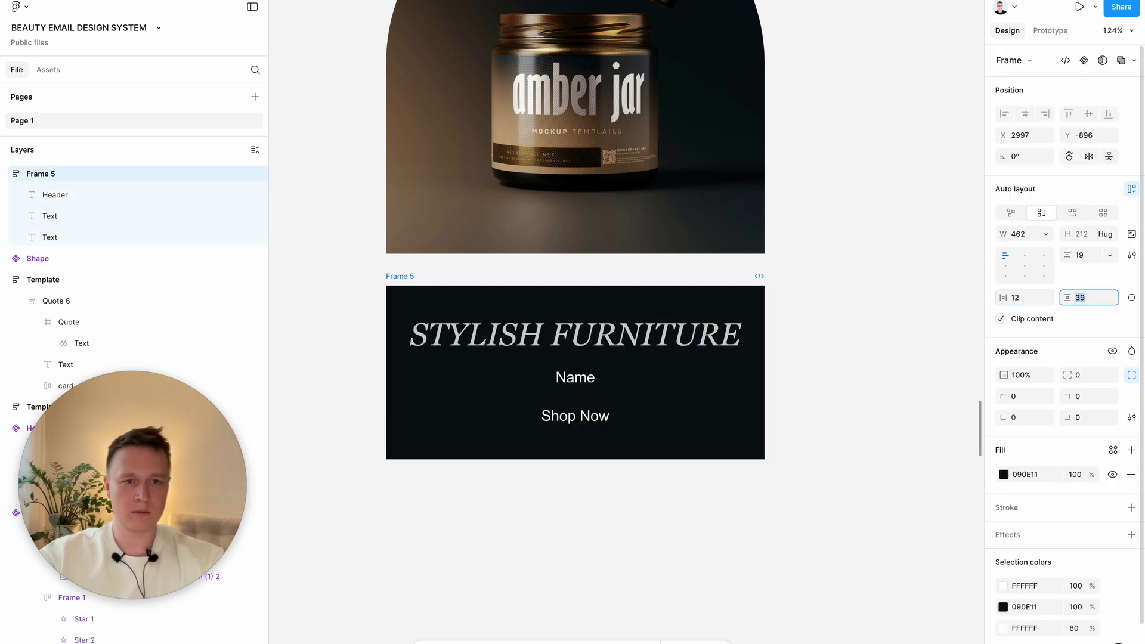
type("12")
key("Return")
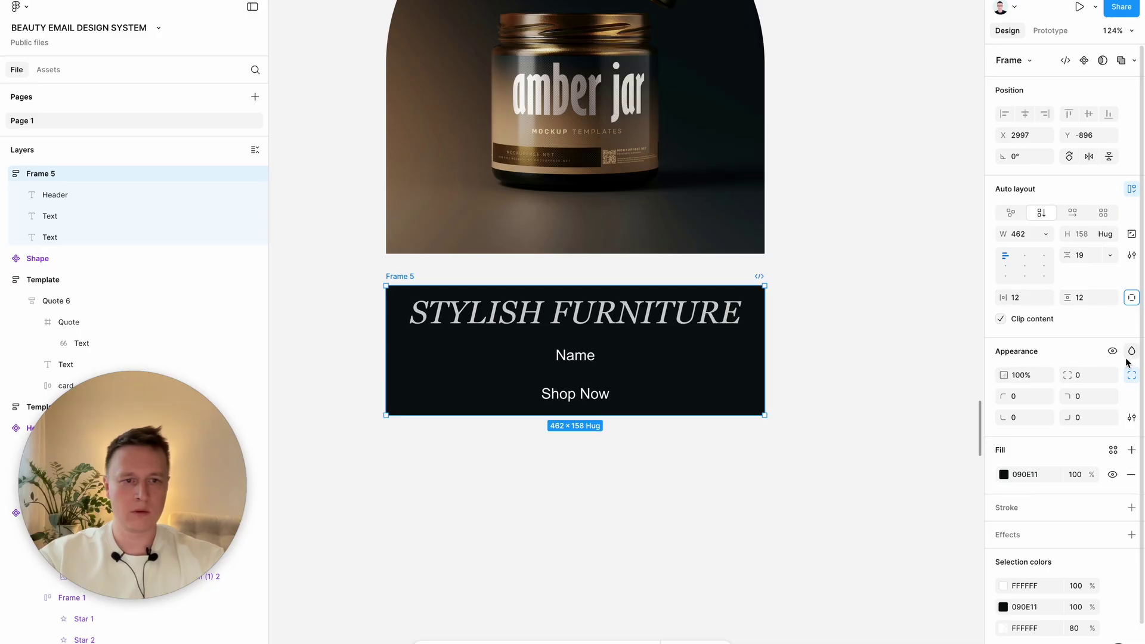
type("16")
left_click(772, 491)
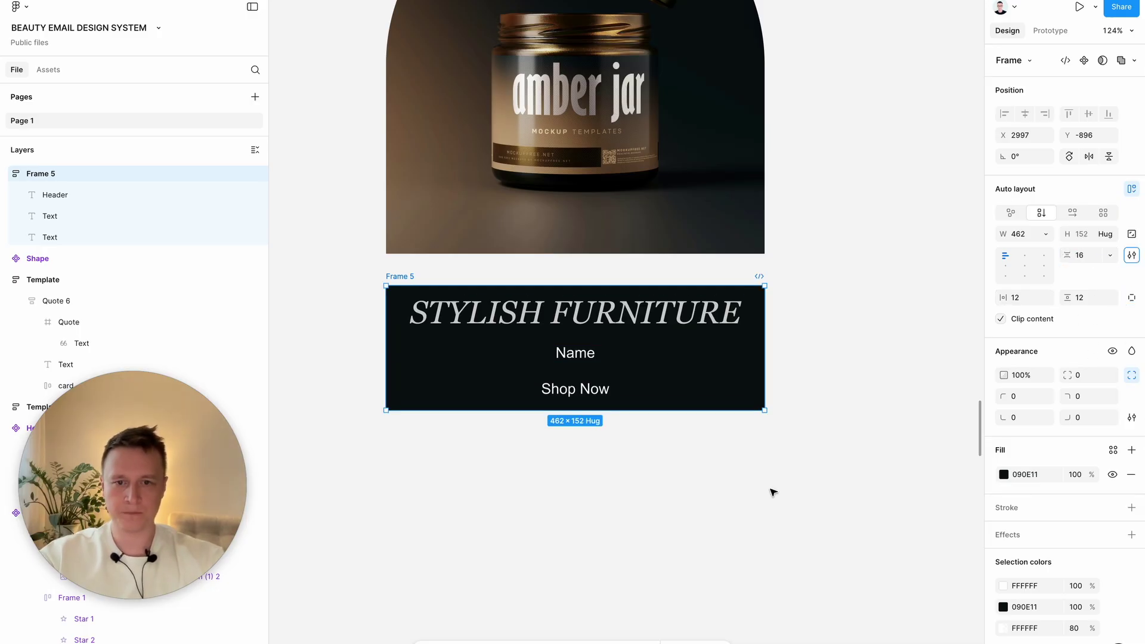
Colour "Shop Now" orange (F1641D) and turn the caption frame into a "Text Block" component with header, subheader and Button Label text properties.
left_click(569, 392)
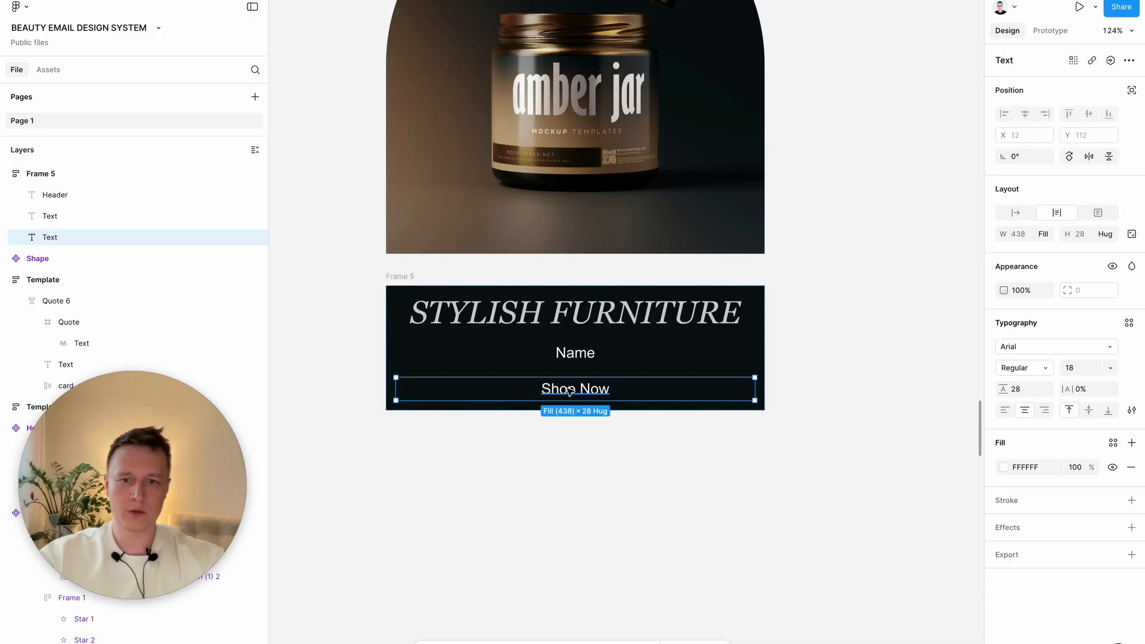
left_click(1004, 469)
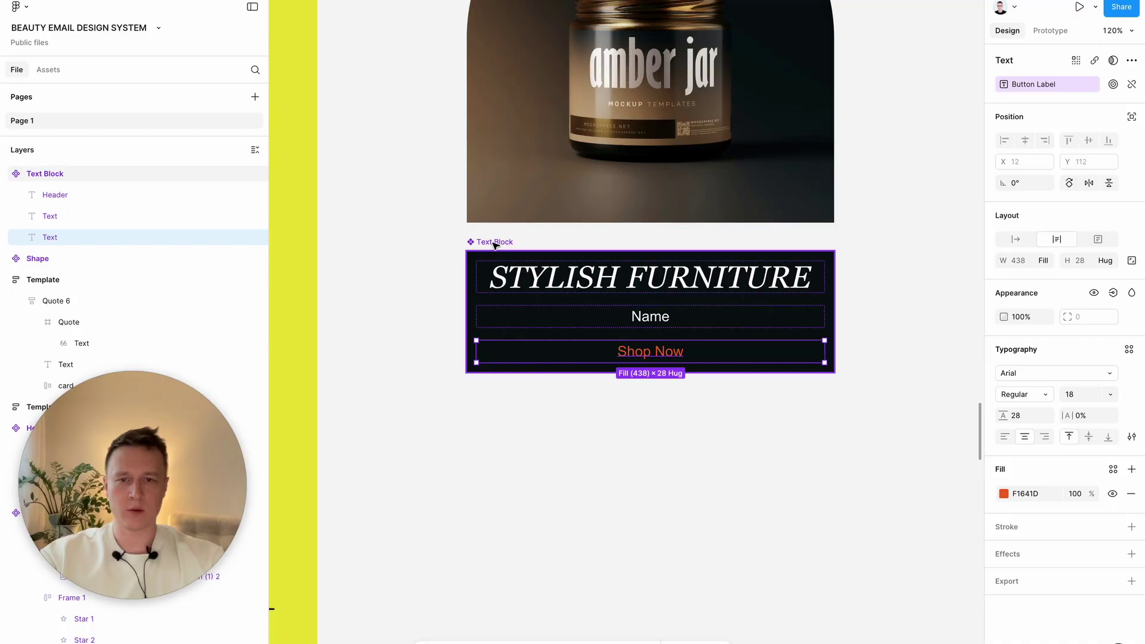
Set the Text Block component's vertical padding to 24.
left_click(494, 242)
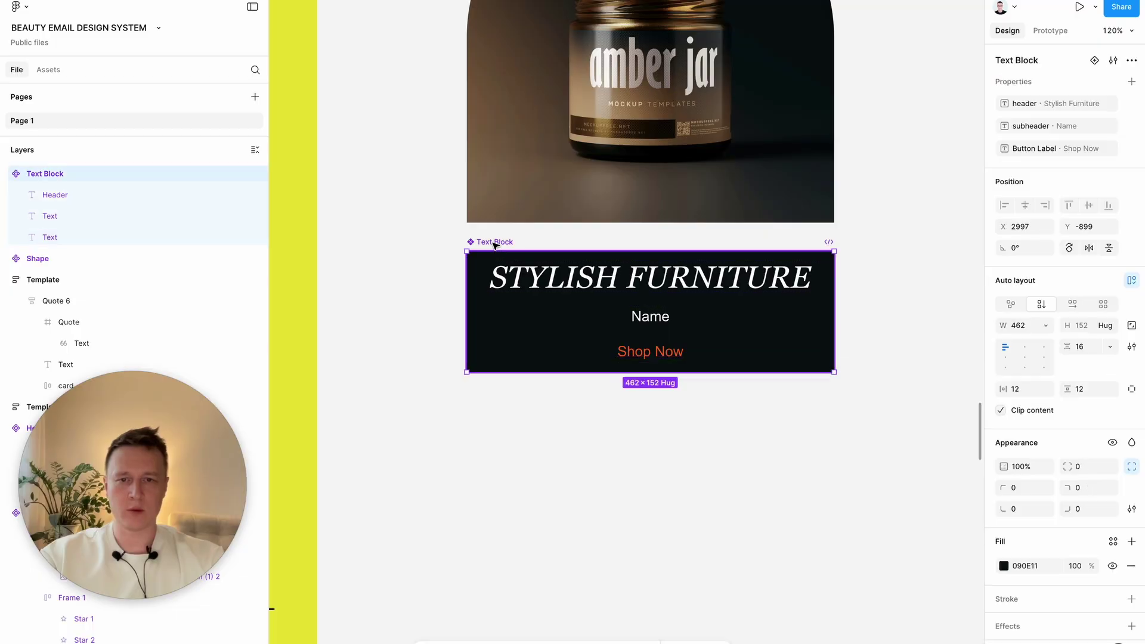
left_click(1097, 395)
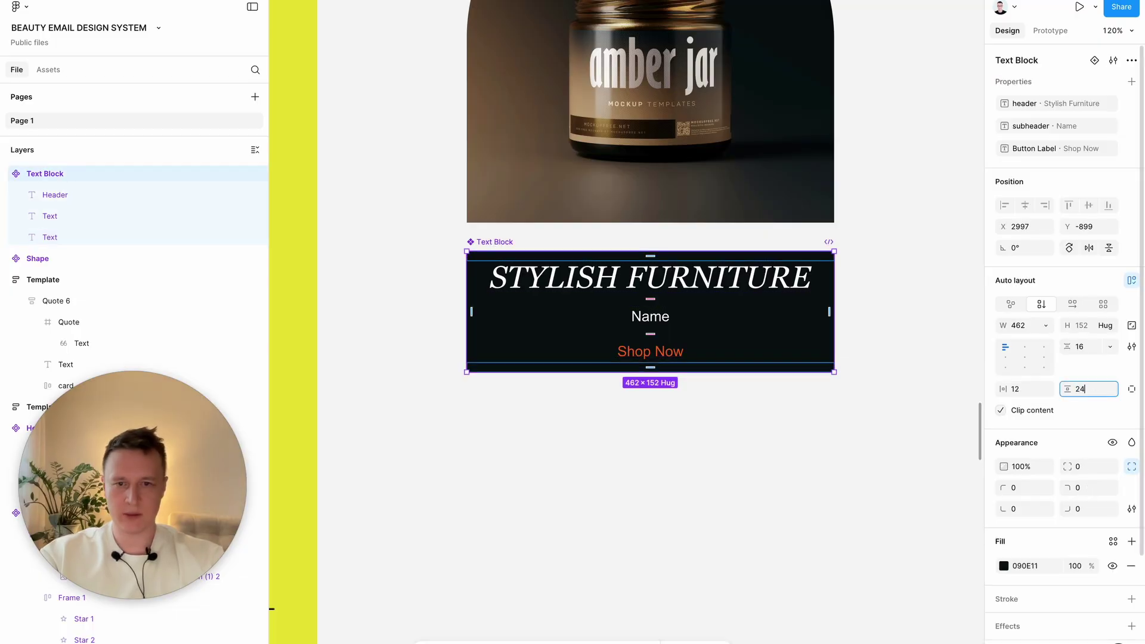
key("Return")
Compare the "Shop Now" label with the reference email and set its letter case to uppercase.
left_click(652, 360)
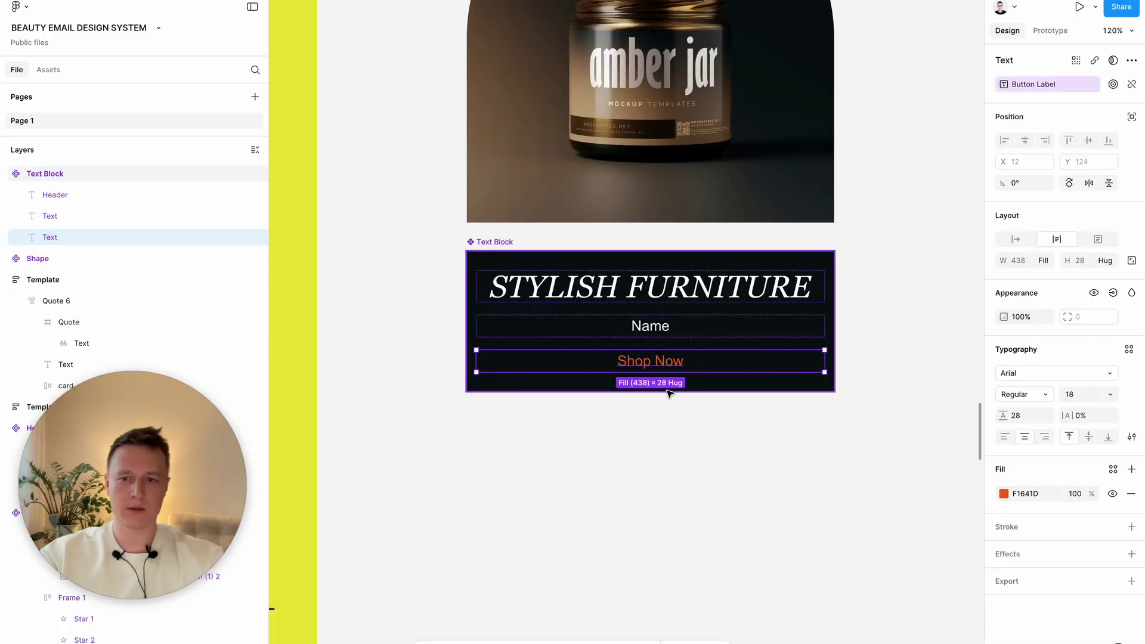
scroll(670, 393, "down", 4)
scroll(670, 394, "left", 10)
scroll(670, 394, "right", 10)
scroll(670, 392, "up", 5)
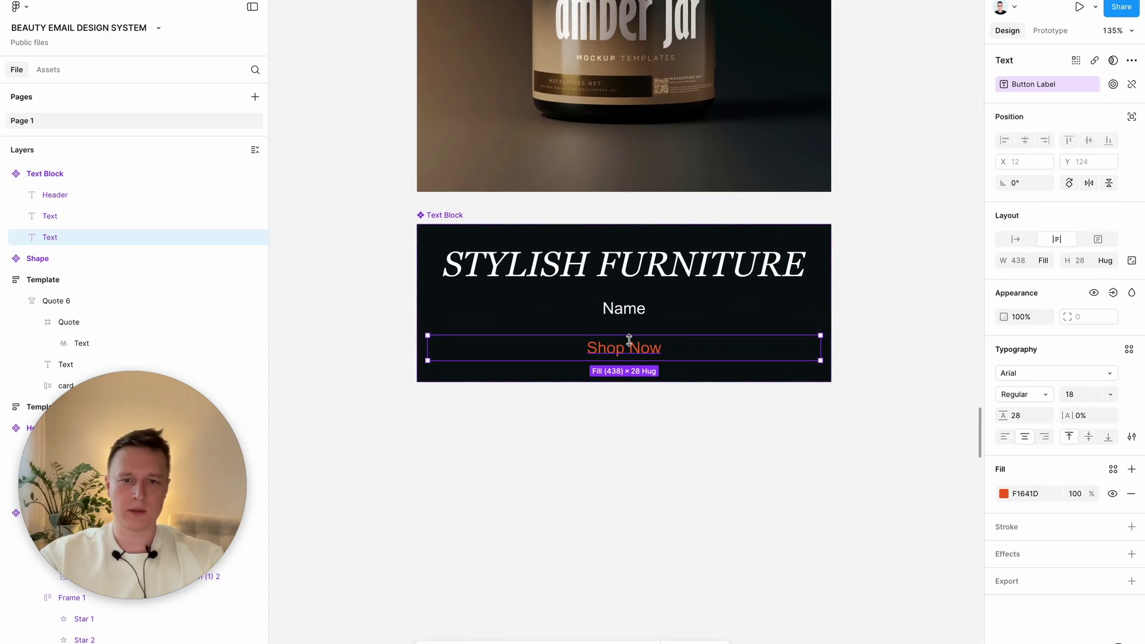
left_click(1130, 438)
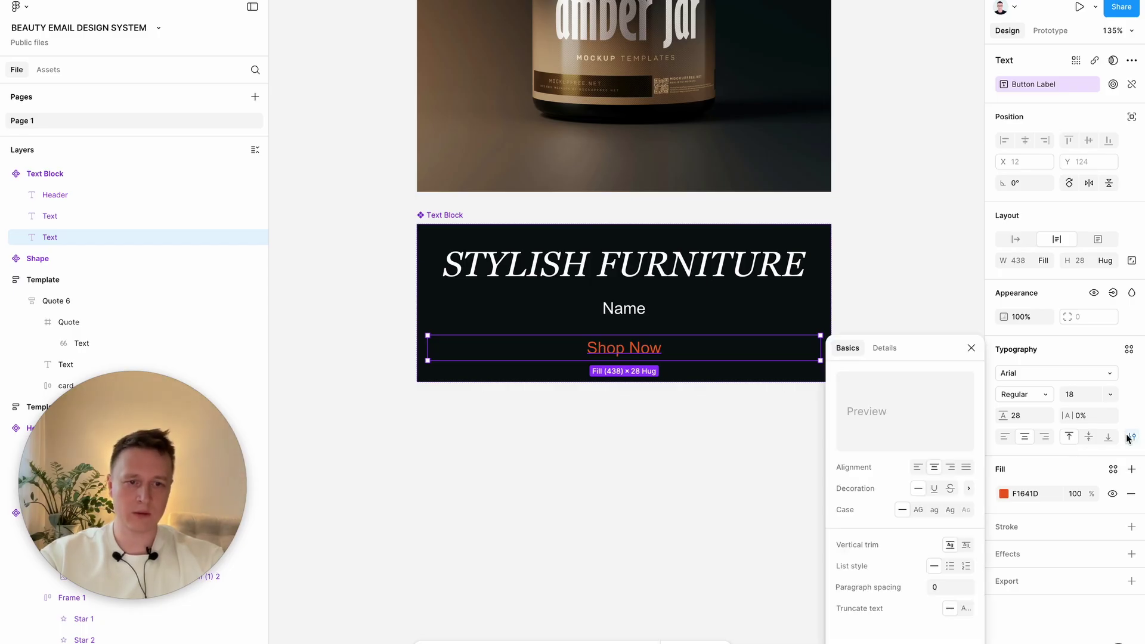
left_click(921, 510)
left_click(690, 497)
scroll(716, 418, "down", 2)
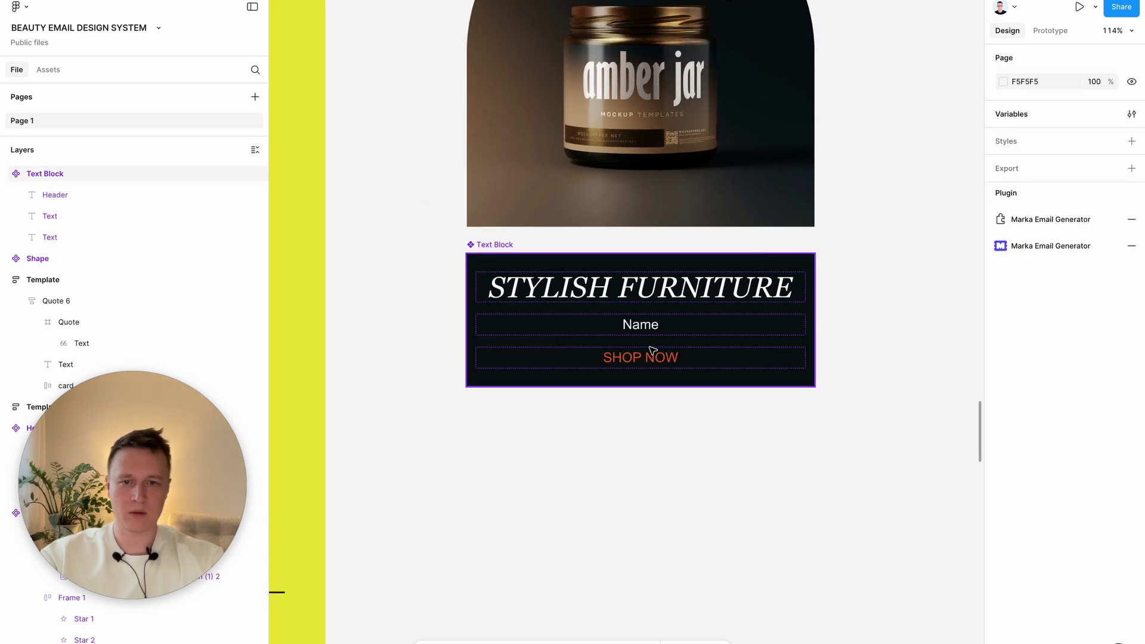
Examine the round "Best Seller" badge on the arched product card in the reference email.
double_click(649, 365)
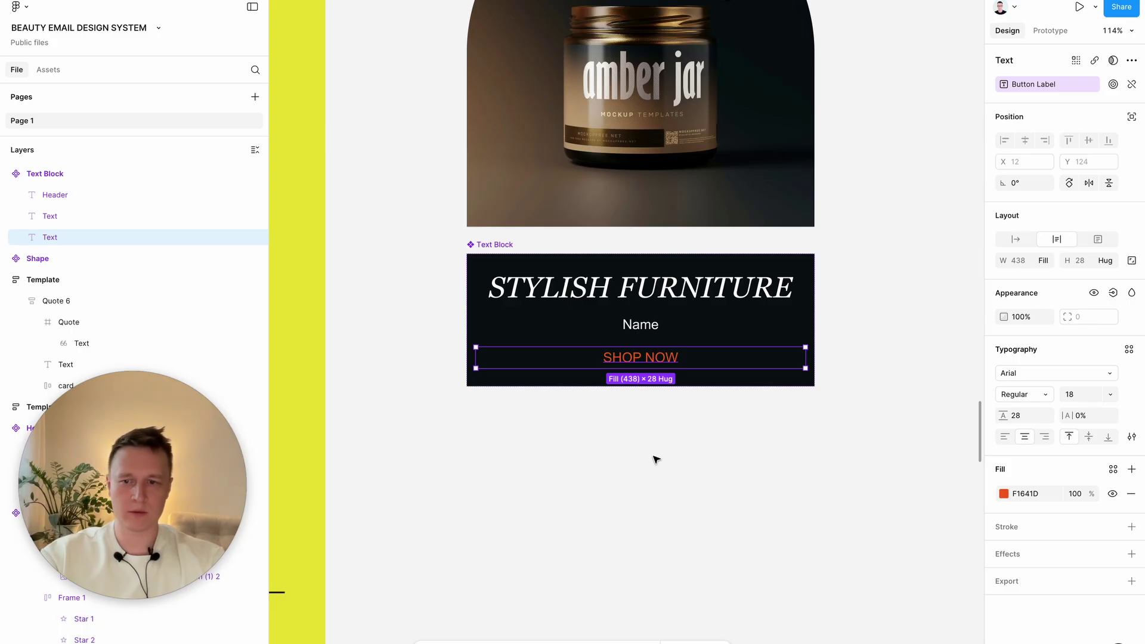
scroll(656, 459, "up", 2)
left_click(634, 563)
scroll(634, 563, "down", 5)
scroll(636, 562, "left", 3)
scroll(636, 563, "left", 5)
scroll(636, 563, "down", 2)
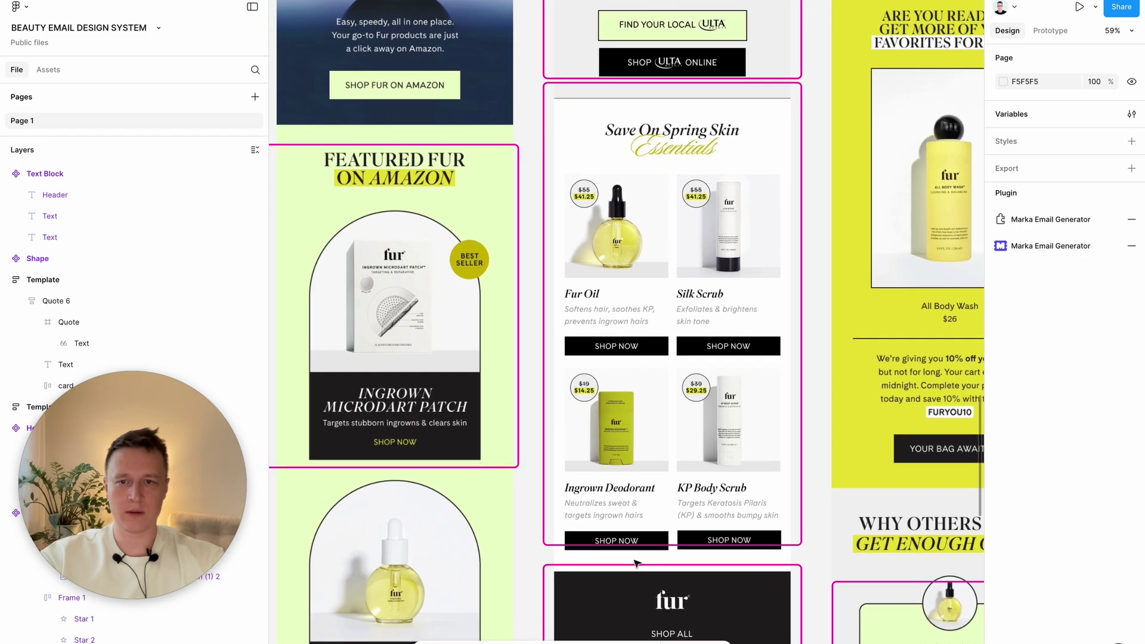
scroll(393, 275, "up", 5)
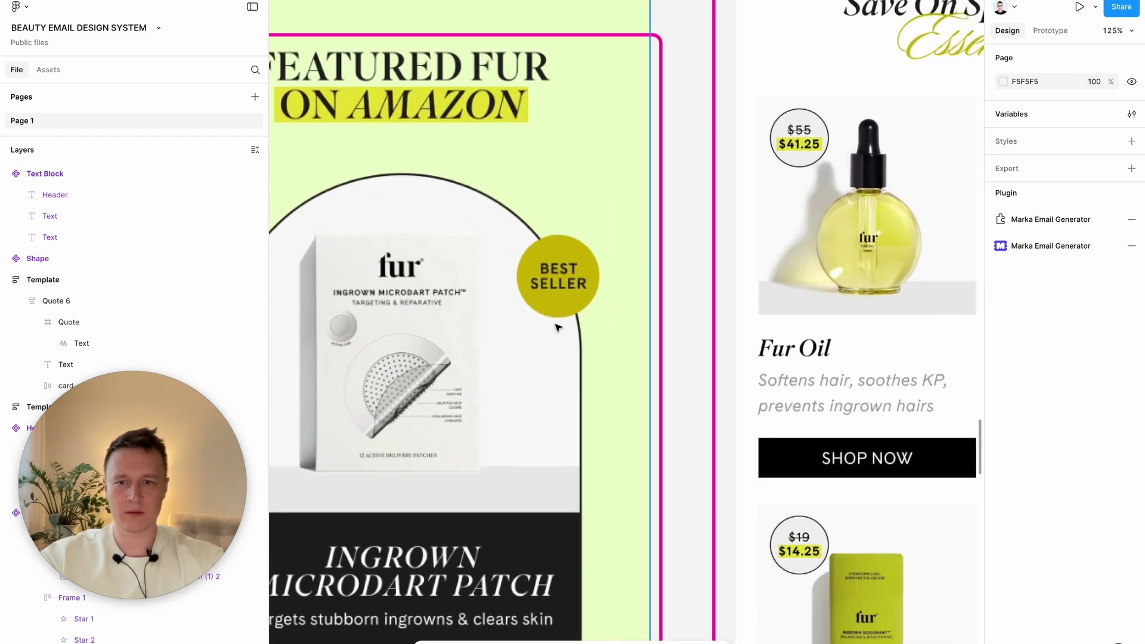
scroll(521, 359, "down", 3)
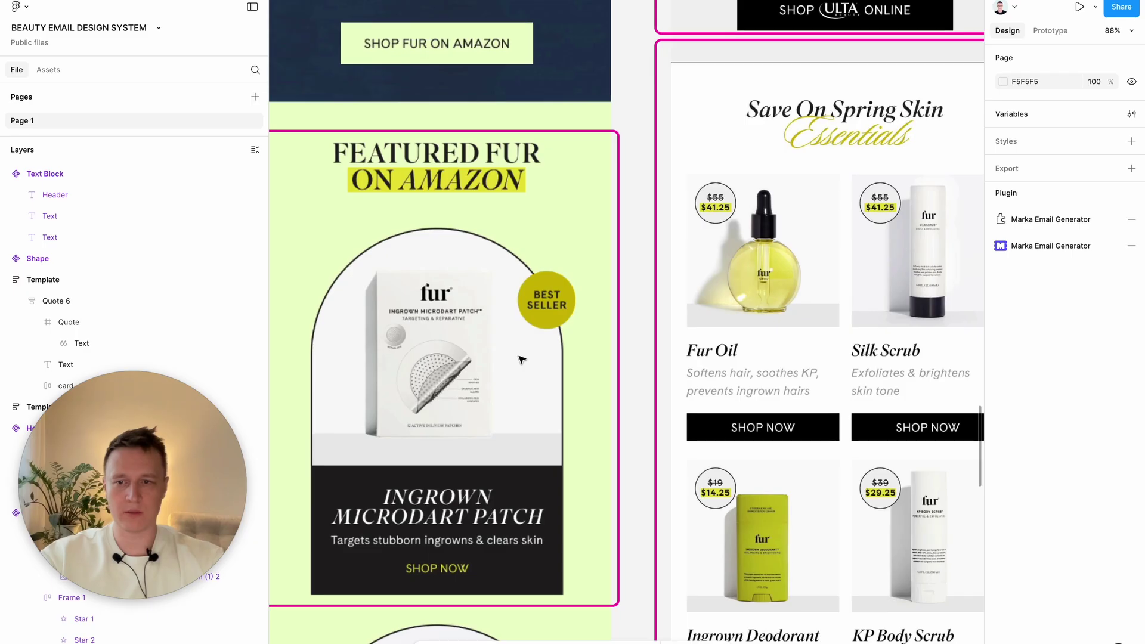
scroll(521, 359, "down", 2)
scroll(537, 274, "right", 15)
scroll(537, 274, "up", 3)
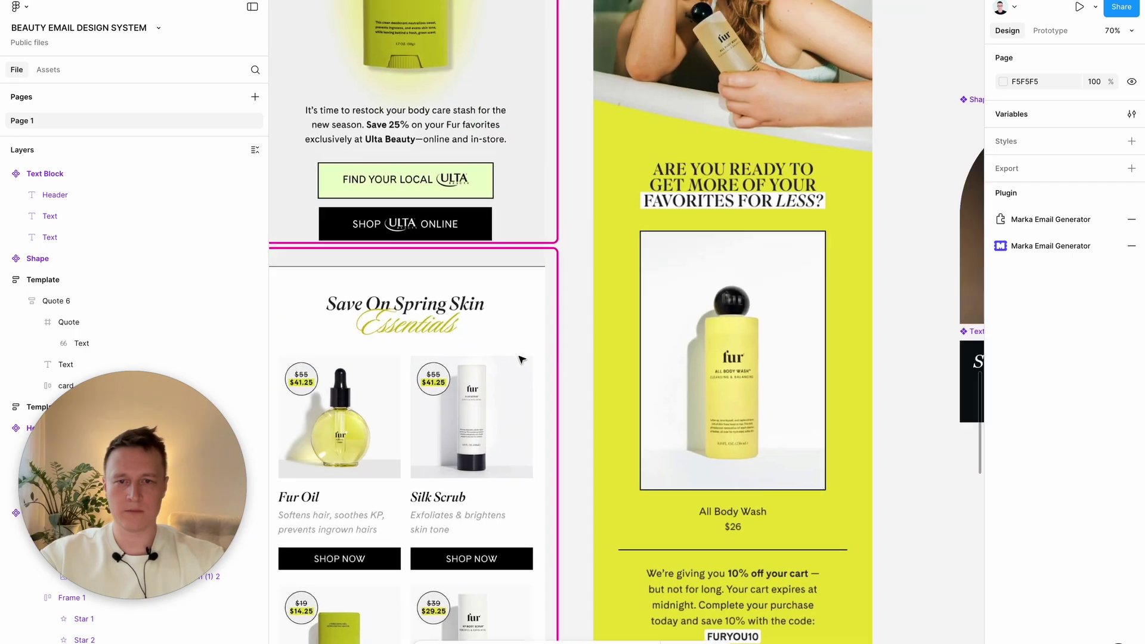
scroll(648, 406, "right", 5)
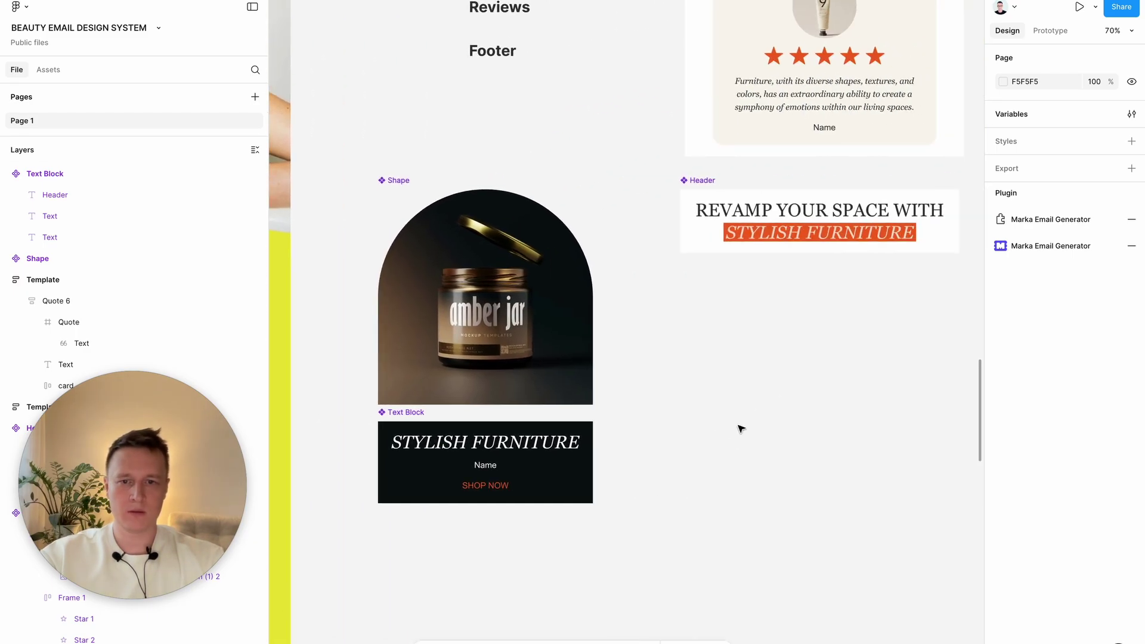
Create a circular orange (F1641D) badge frame of about 196 × 196 with corner radius 220 and white bold uppercase text "Best seller".
key("f")
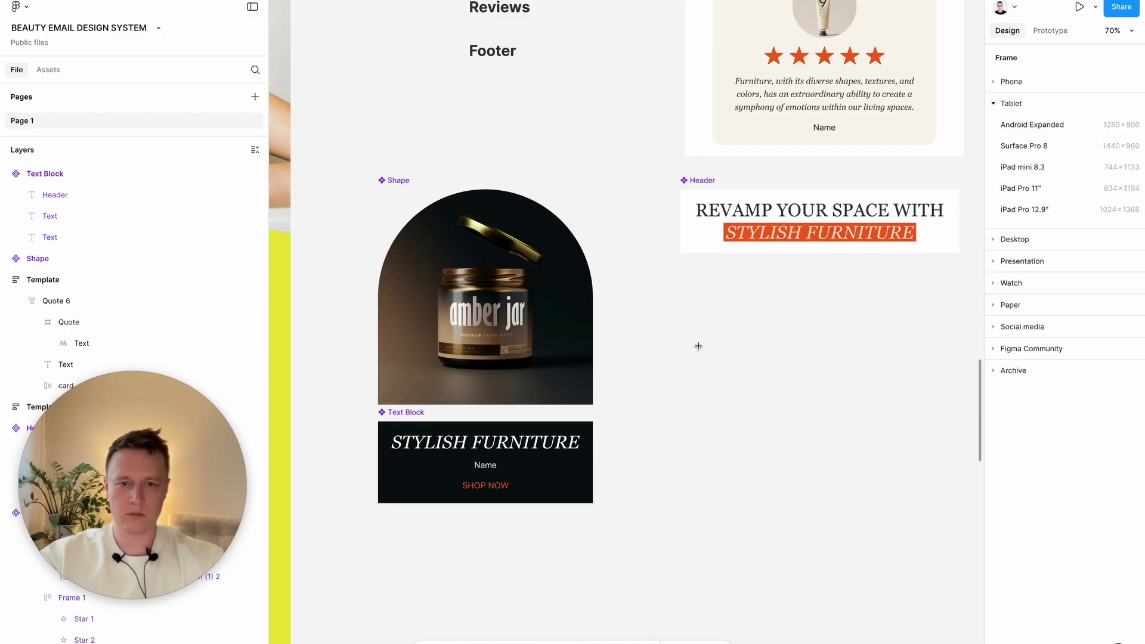
left_click_drag(697, 345, 788, 436)
left_click(800, 394)
scroll(800, 394, "down", 4)
scroll(824, 304, "up", 3)
key("t")
left_click(647, 367)
type("Best seller")
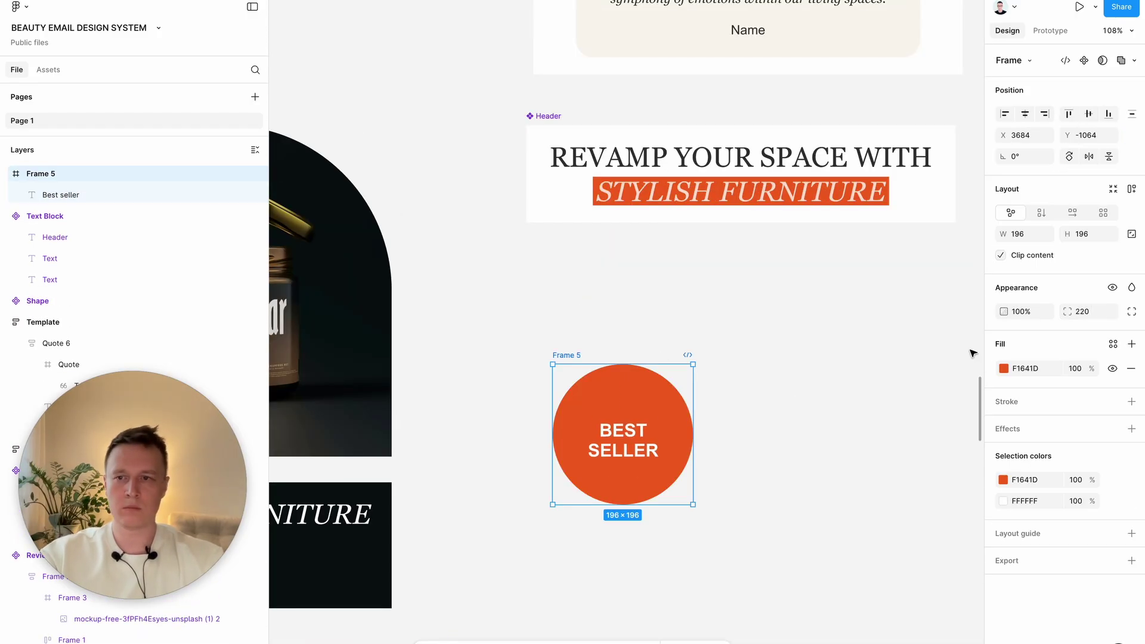
Resize the "Best seller" badge frame to 120 × 120.
left_click(657, 444)
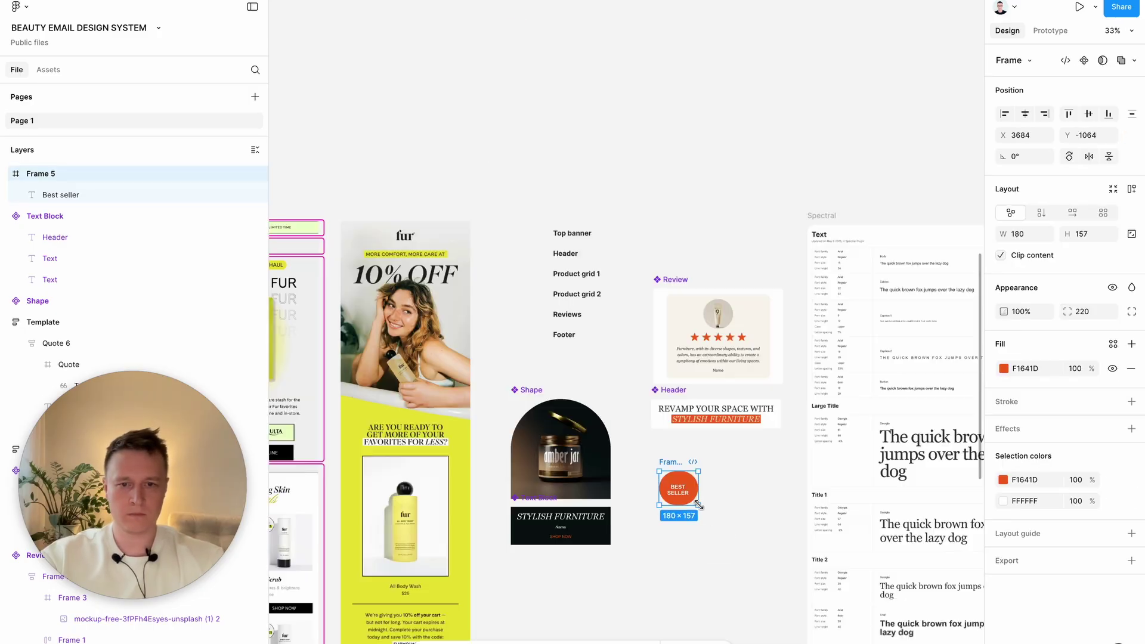
scroll(698, 505, "up", 5)
left_click(1024, 234)
type("12")
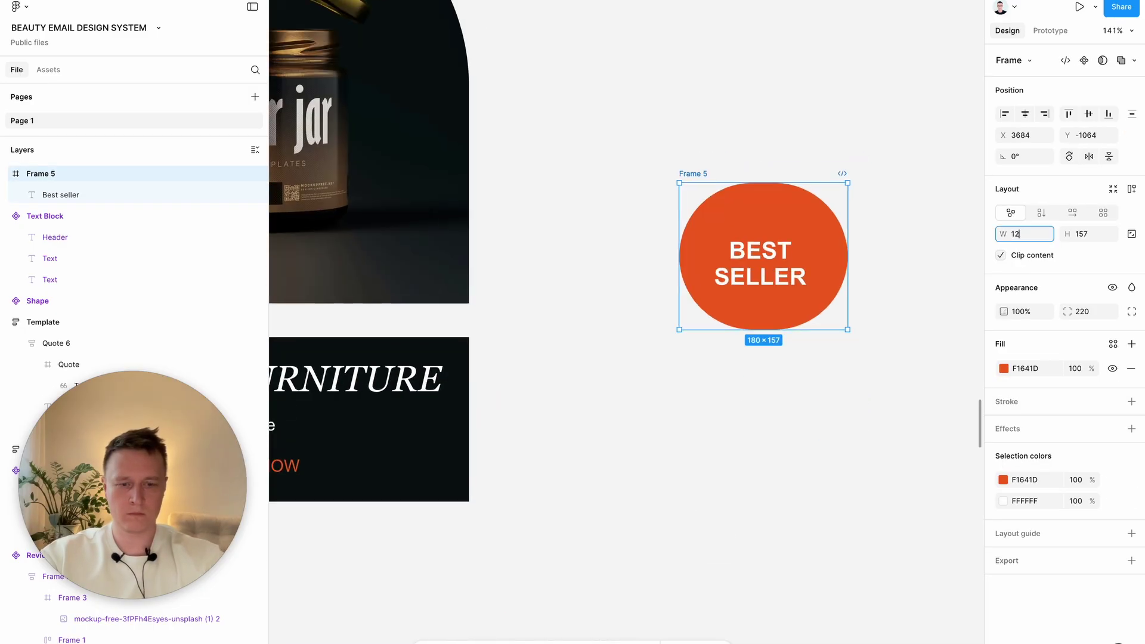
Reduce the font size of the "Best seller" text so it fits centred inside the round badge.
left_click(736, 255)
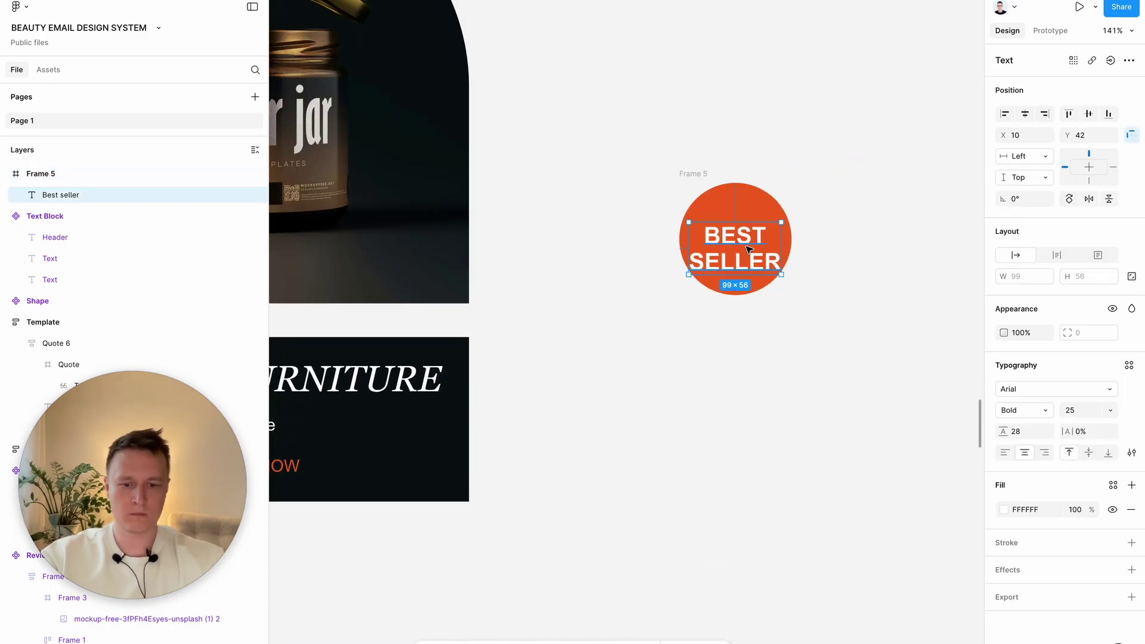
key("super+shift+comma")
key("super+shift+comma")
key("super+shift+comma")
key("super+shift+comma")
key("super+shift+comma")
key("super+shift+comma")
scroll(689, 237, "up", 2)
left_click(690, 238)
left_click(690, 238)
Move the round badge on the canvas to a spot beneath the Header component, beside the arch.
scroll(801, 314, "down", 3)
left_click(782, 338)
left_click_drag(902, 196, 840, 197)
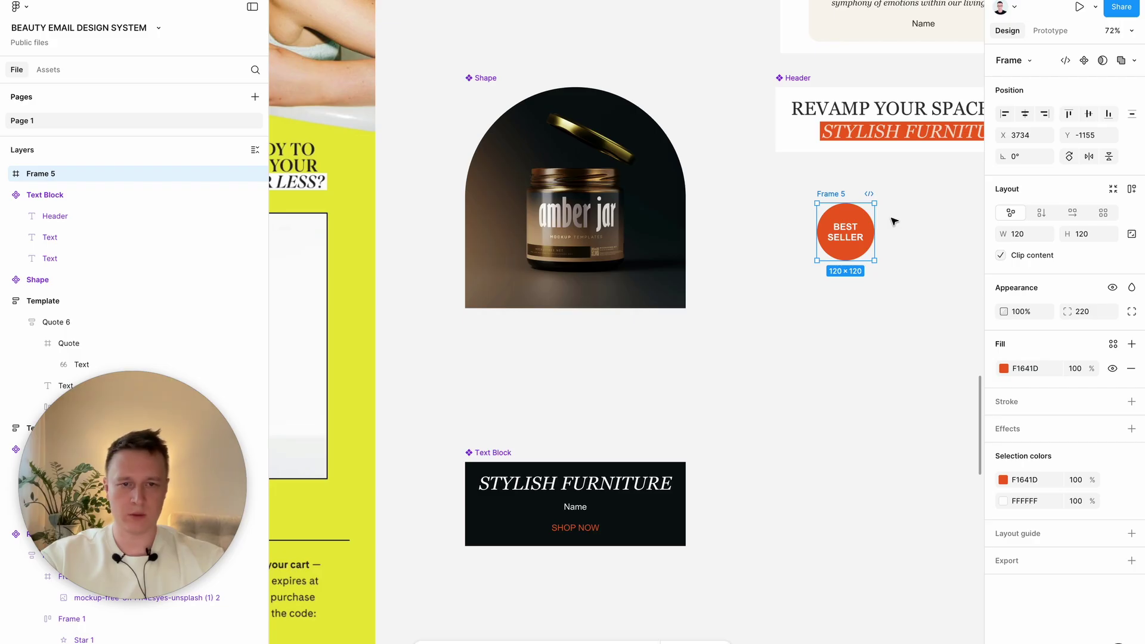
Paste the badge into the Shape component, turn off the arch's content clipping, and position the badge at X 334, Y 8, anchored right and top.
left_click(486, 82)
key("ctrl+v")
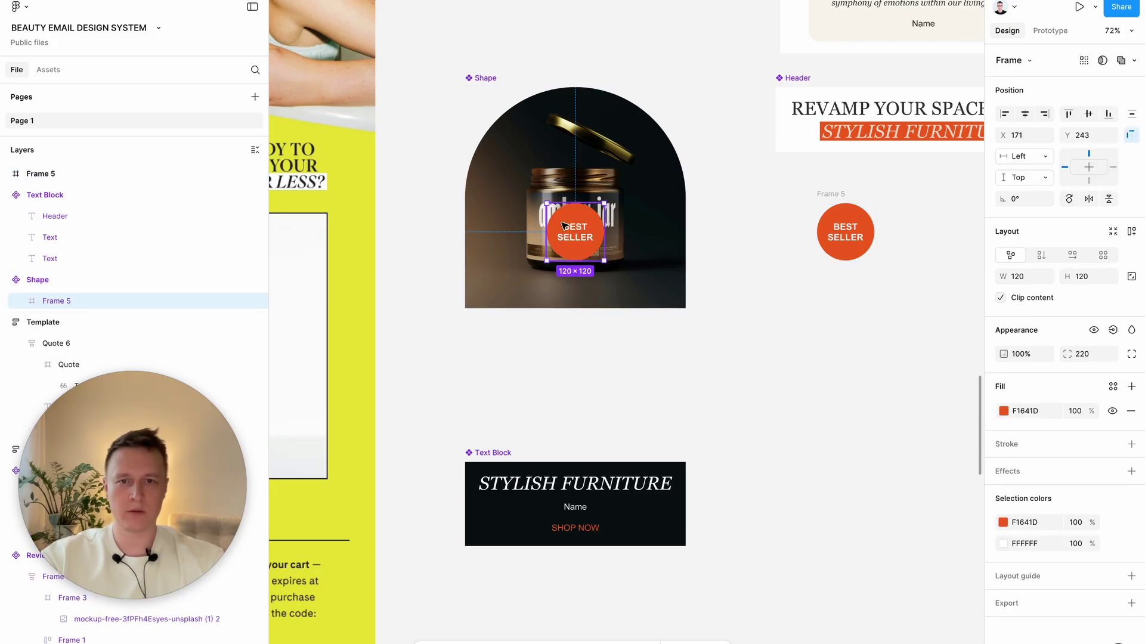
left_click_drag(567, 233, 642, 123)
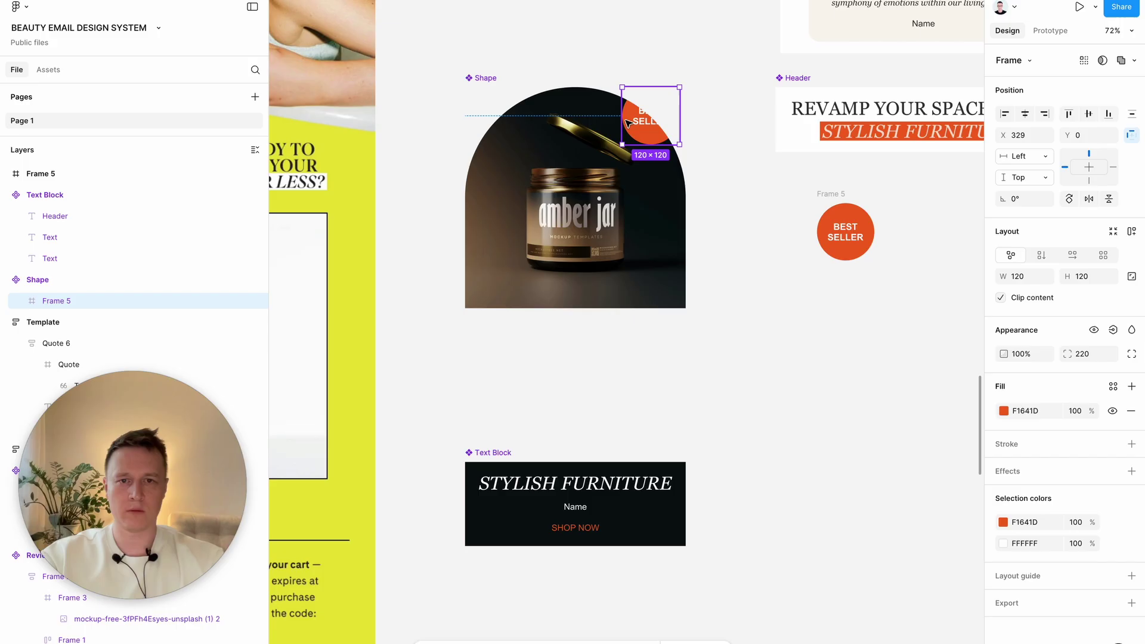
key("Escape")
left_click(1001, 280)
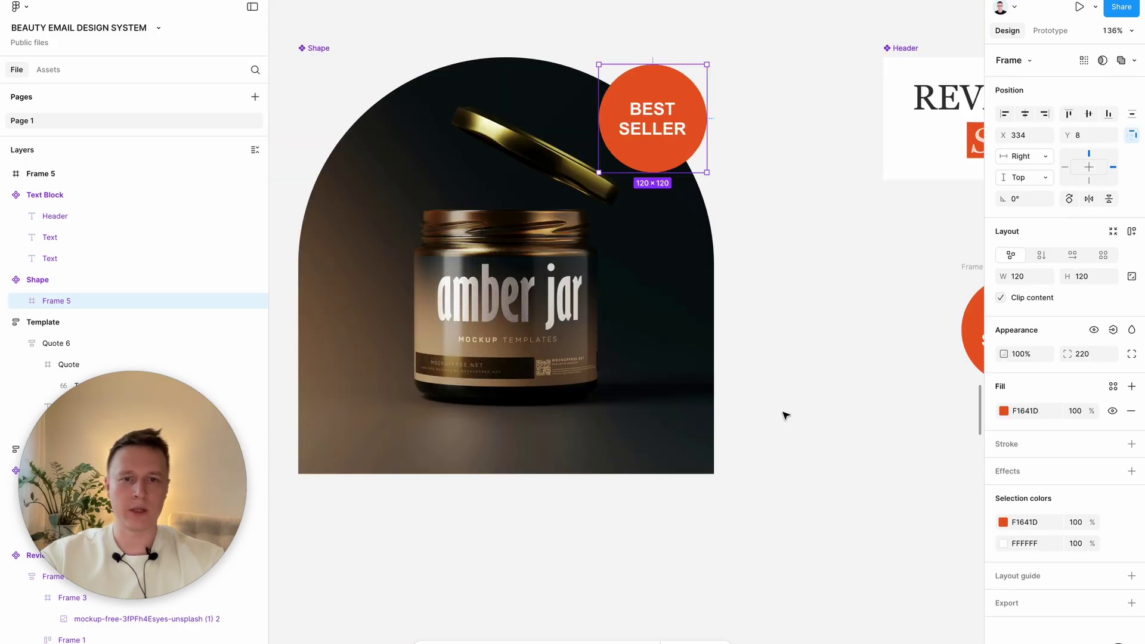
left_click(785, 415)
scroll(640, 317, "down", 4)
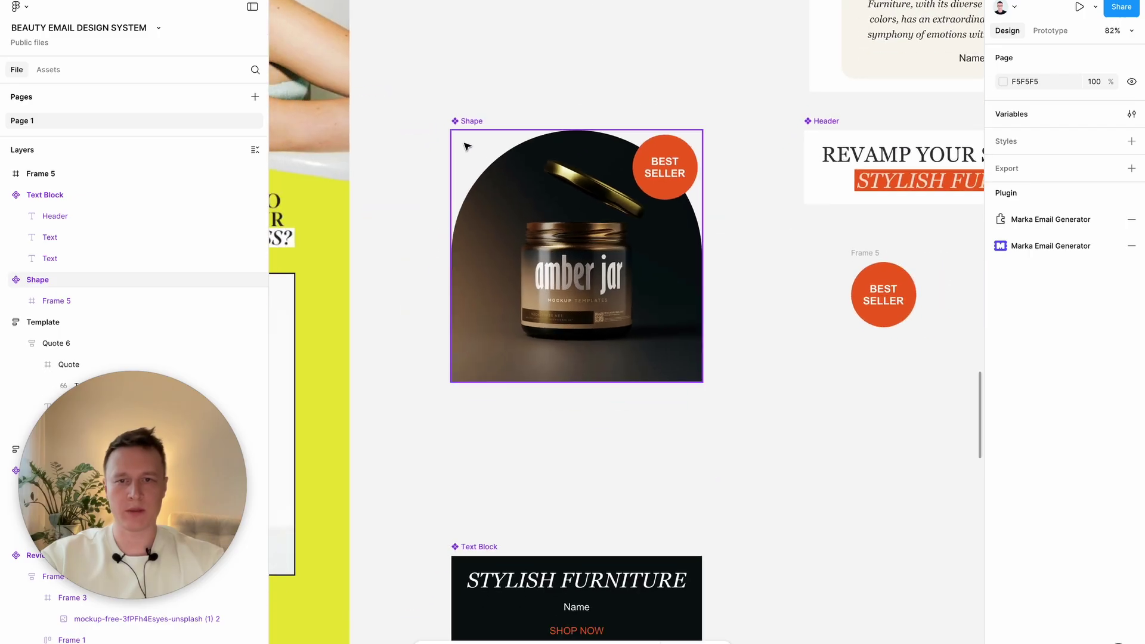
Rename the badge frame inside the Shape component as "Best seller".
left_click(469, 120)
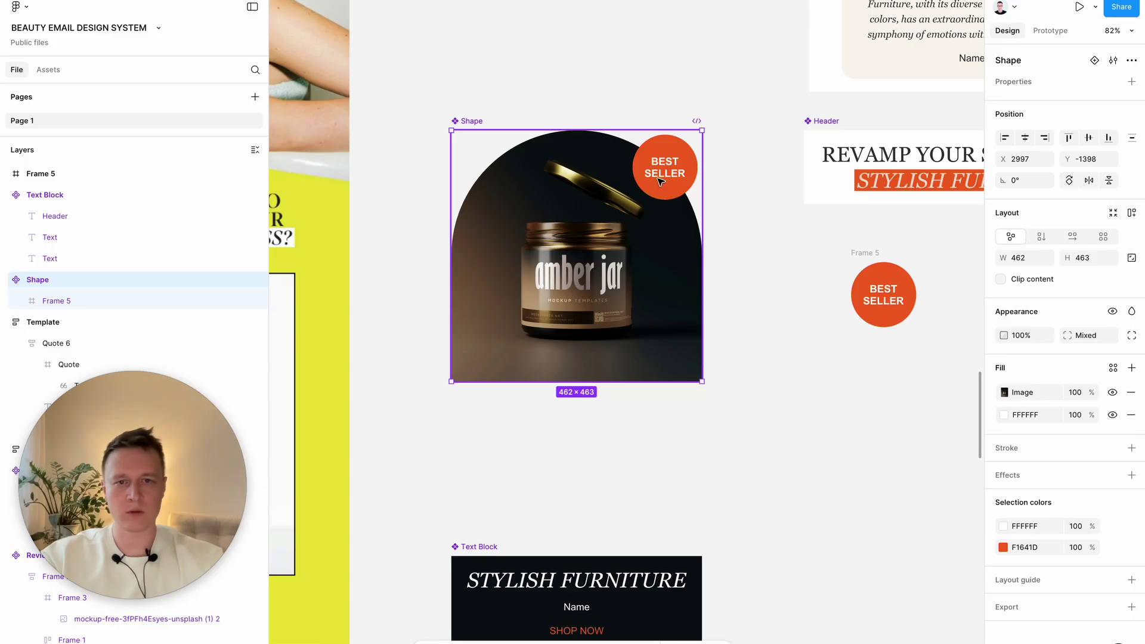
double_click(676, 179)
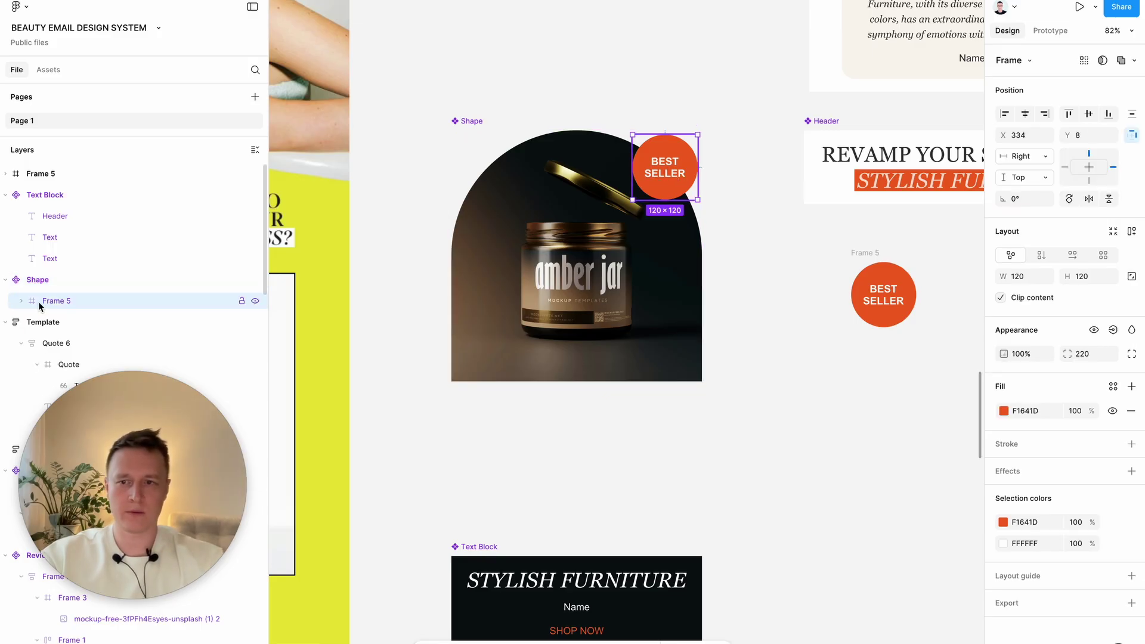
double_click(72, 299)
type("Best seller")
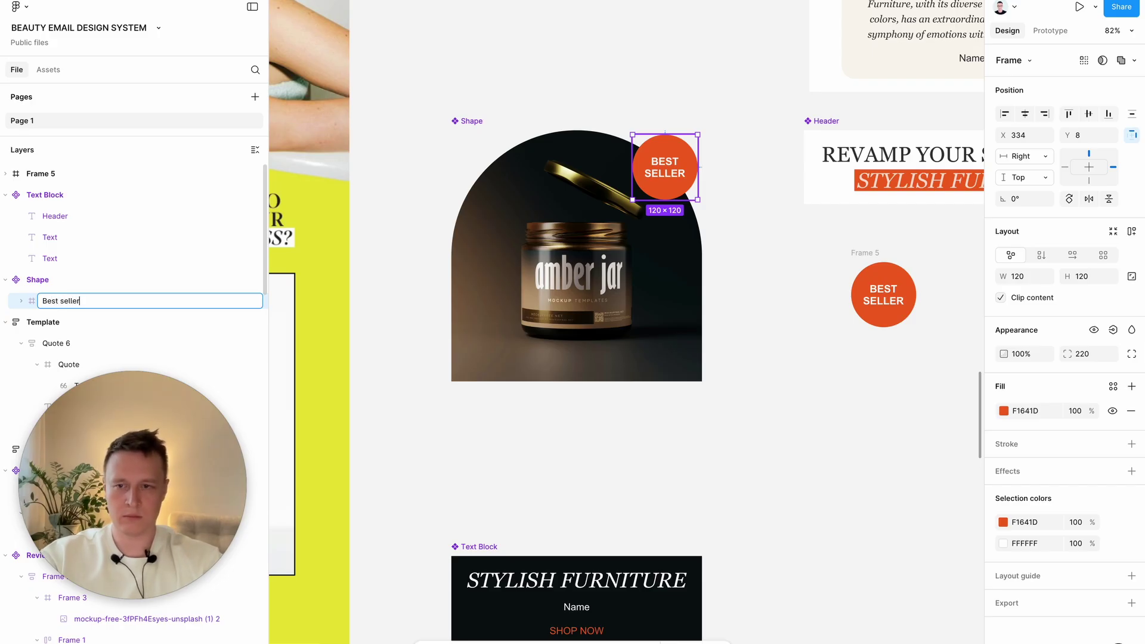
key("Return")
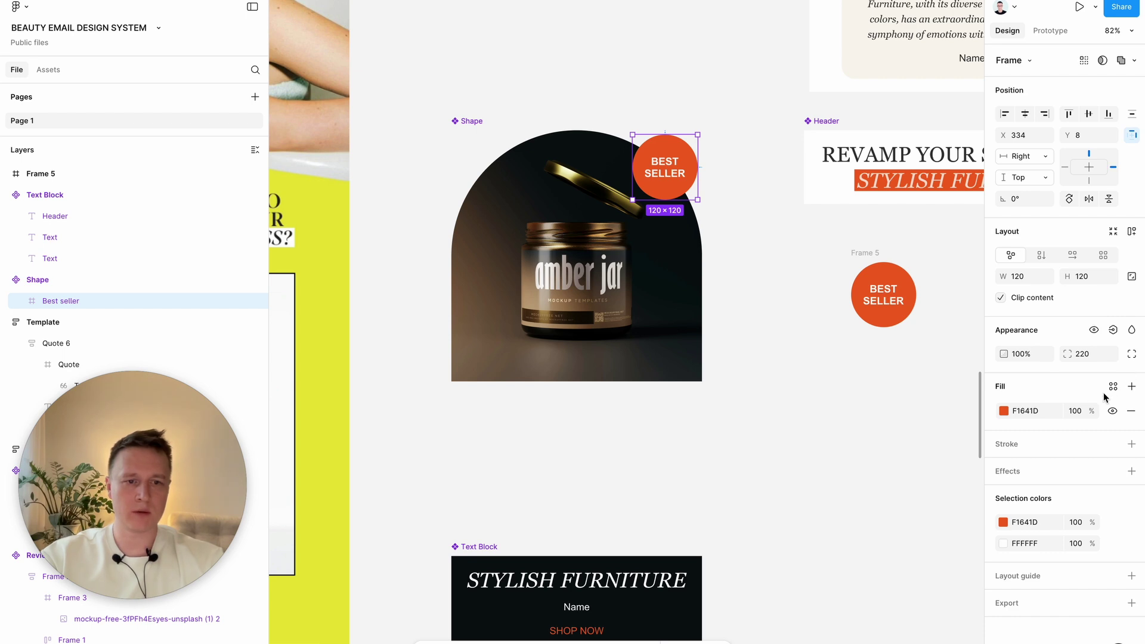
Create a visibility property named "Show Best seller" with value True for the badge inside the Shape component.
left_click(1113, 332)
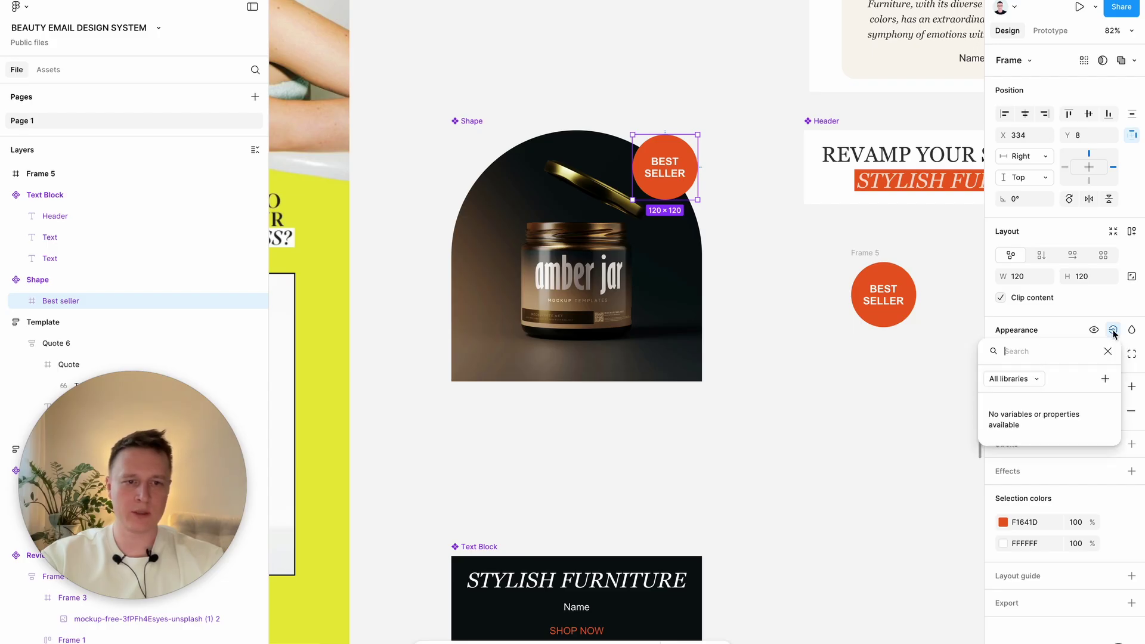
left_click(1103, 380)
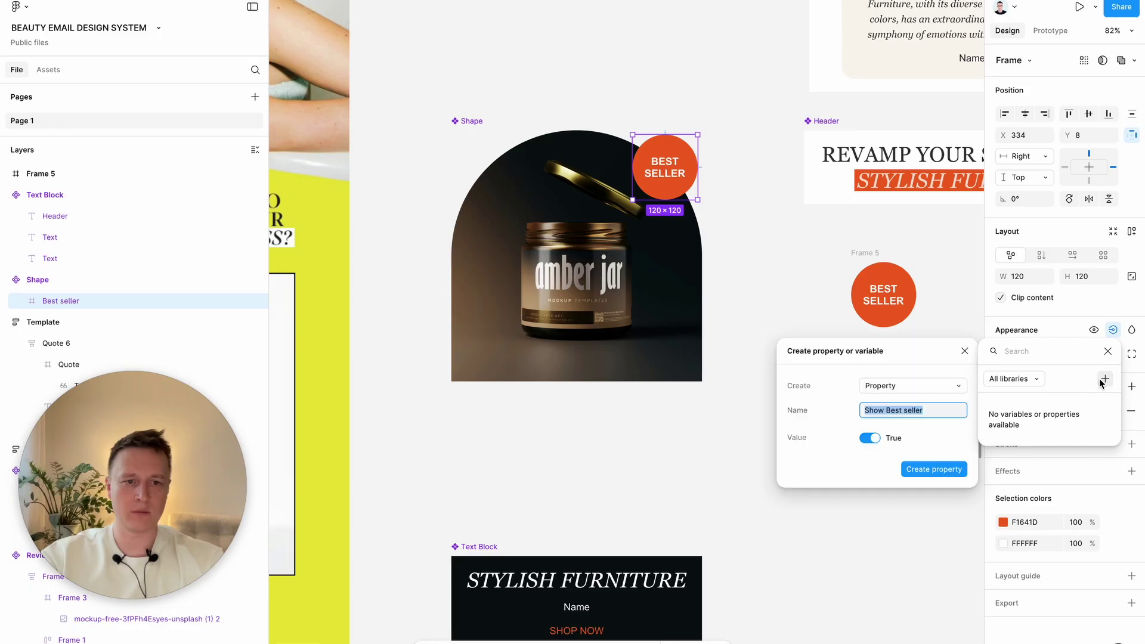
left_click(934, 469)
scroll(794, 441, "down", 1)
scroll(793, 441, "right", 1)
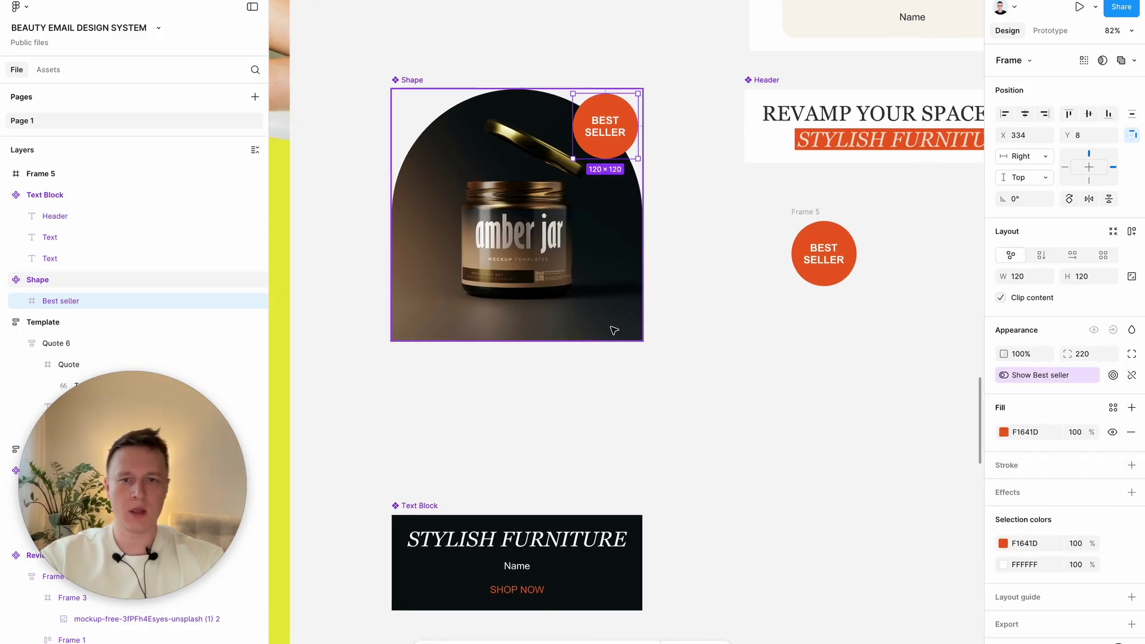
Place an instance of the Shape component in the empty space beside the Text Block component.
left_click(736, 364)
left_click(500, 260)
scroll(499, 261, "down", 3)
left_click_drag(487, 248, 751, 473)
scroll(750, 473, "up", 2)
Test the Show Best seller property on the new Shape instance by switching it repeatedly, ending with it off.
left_click(1070, 98)
left_click(1071, 98)
left_click(1071, 98)
left_click(1070, 98)
left_click(1070, 98)
left_click(1071, 98)
left_click(1071, 98)
left_click(1071, 98)
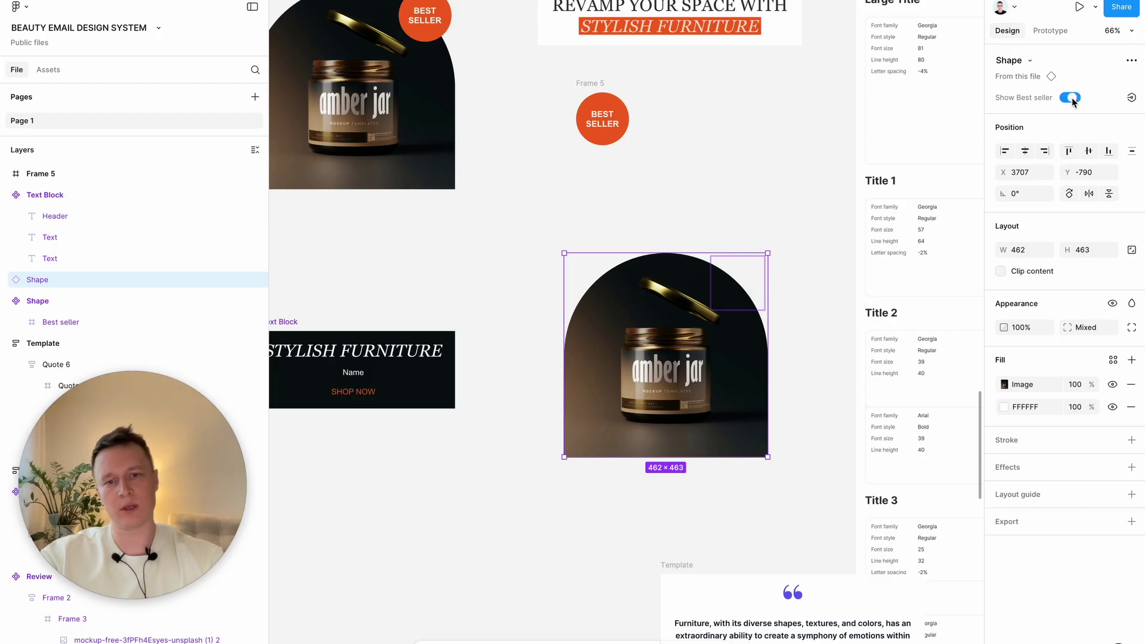
left_click(1071, 99)
Examine the arched product cards in the reference emails and compare them with the Shape and Text Block components.
scroll(675, 315, "down", 3)
scroll(674, 315, "left", 5)
scroll(674, 314, "left", 5)
scroll(674, 315, "down", 3)
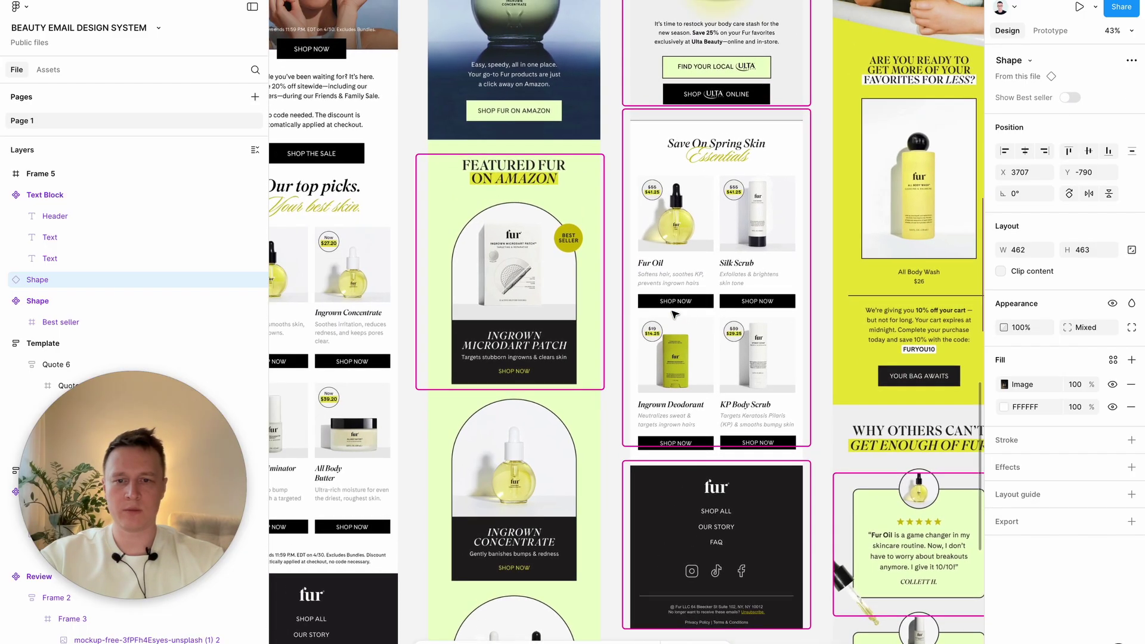
scroll(674, 314, "right", 10)
scroll(775, 197, "left", 2)
scroll(775, 197, "up", 2)
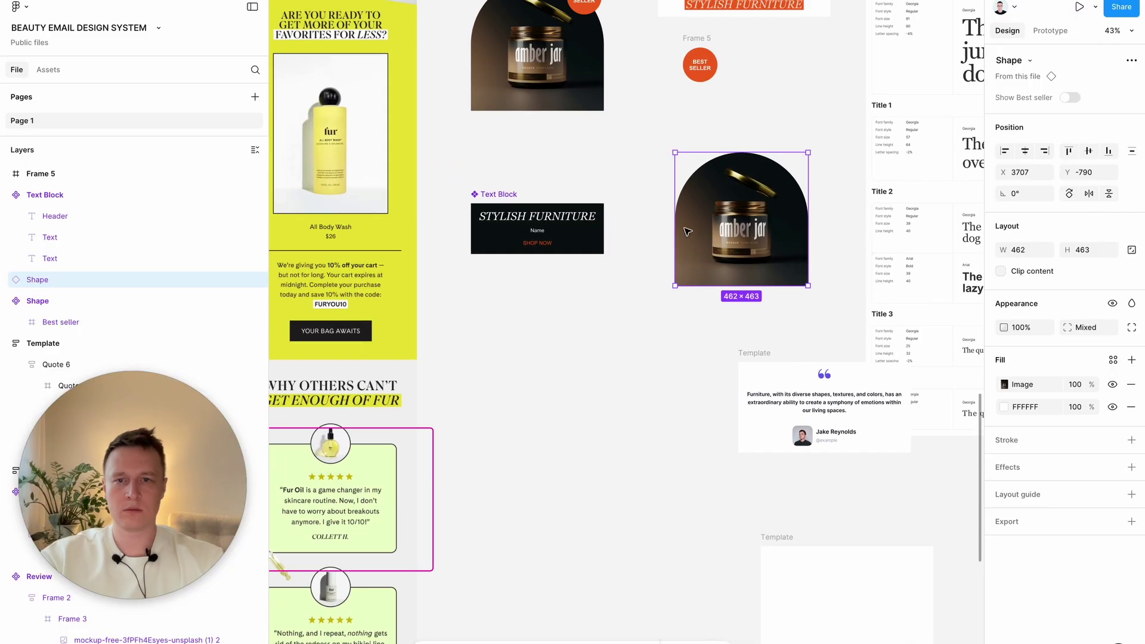
scroll(763, 219, "up", 2)
scroll(763, 219, "left", 1)
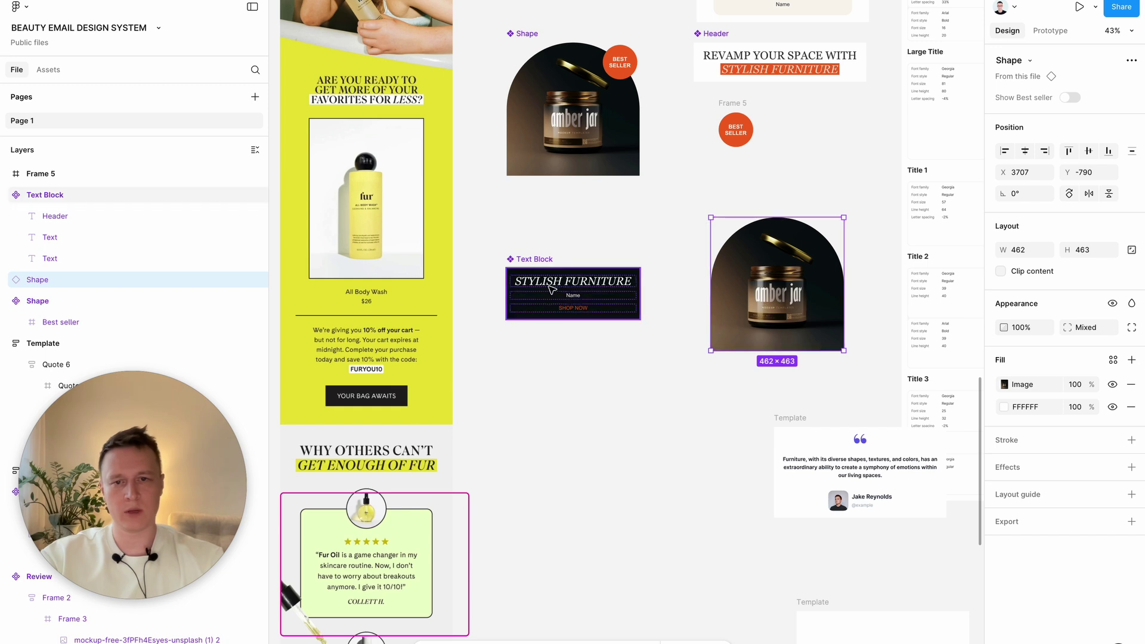
Place an instance of the Text Block component beneath the original and set the arch instance flush on top of it.
left_click(548, 288)
left_click_drag(532, 300, 600, 514, "alt")
key("ctrl+z")
left_click_drag(612, 434, 620, 509)
left_click_drag(794, 303, 633, 411)
Move the stacked arch and text block instances together to free space below the Text Block component.
left_click_drag(578, 553, 668, 403)
scroll(668, 402, "down", 2)
scroll(668, 402, "left", 2)
scroll(671, 405, "up", 2, "ctrl")
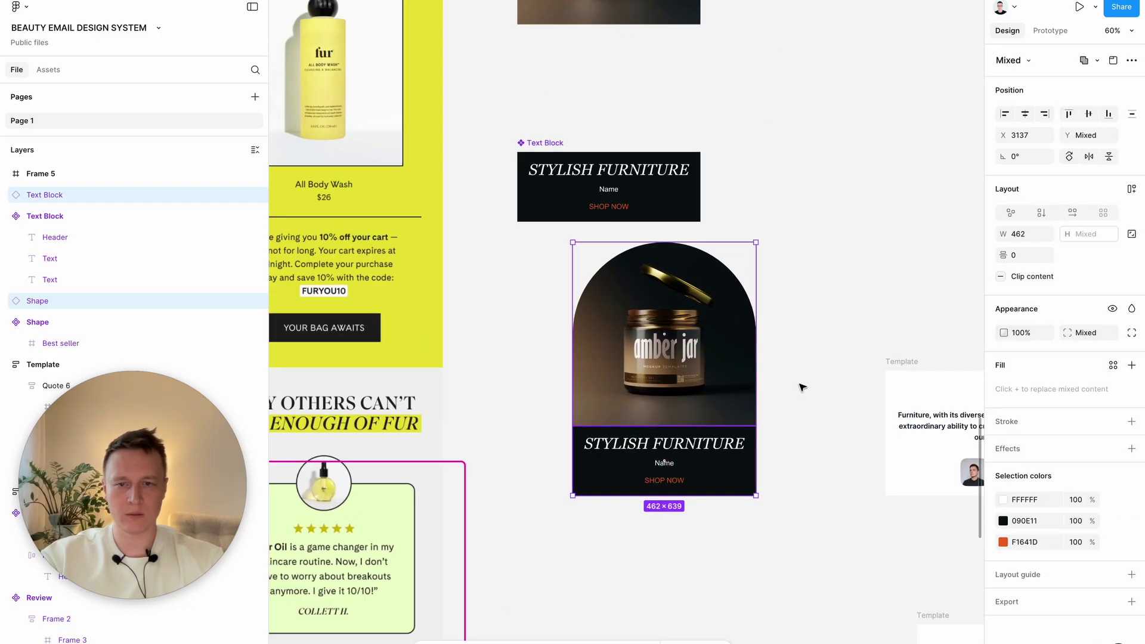
left_click_drag(727, 382, 738, 446)
scroll(685, 475, "down", 3)
scroll(684, 475, "right", 1)
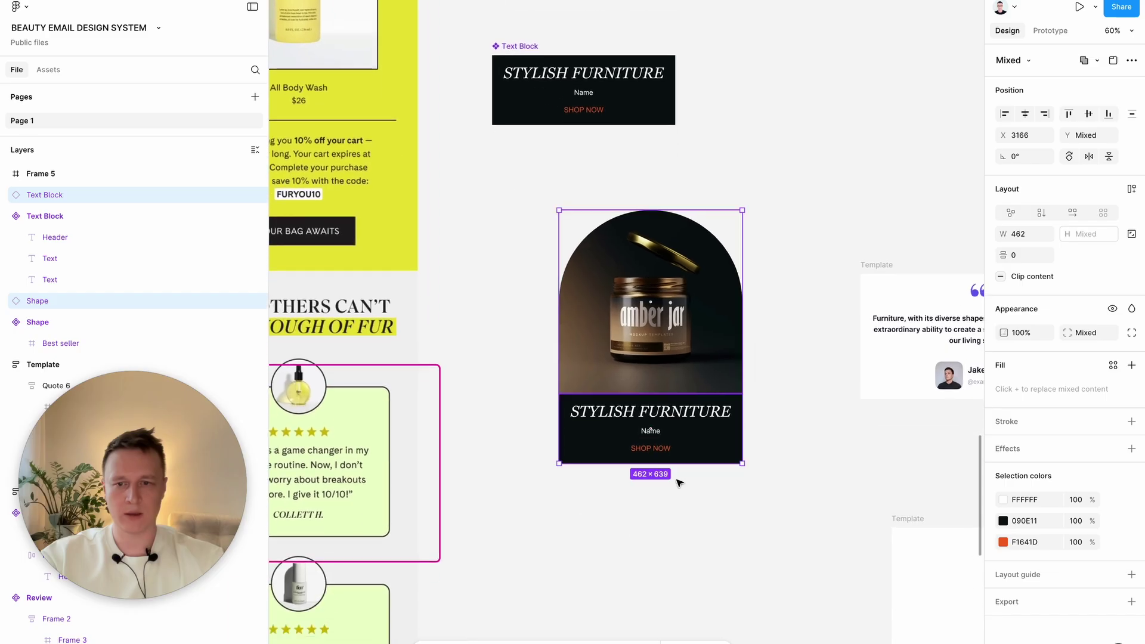
Wrap the arch and text block instances in a vertical auto layout frame with no gap.
left_click(625, 535)
left_click_drag(591, 582, 797, 356)
left_click(703, 373)
key("shift+a")
key("ctrl+z")
left_click_drag(743, 236, 854, 238)
key("ctrl+z")
Set both the Shape and Text Block instances in the auto layout frame to a fixed width of 462.
left_click(6, 195)
left_click(90, 217)
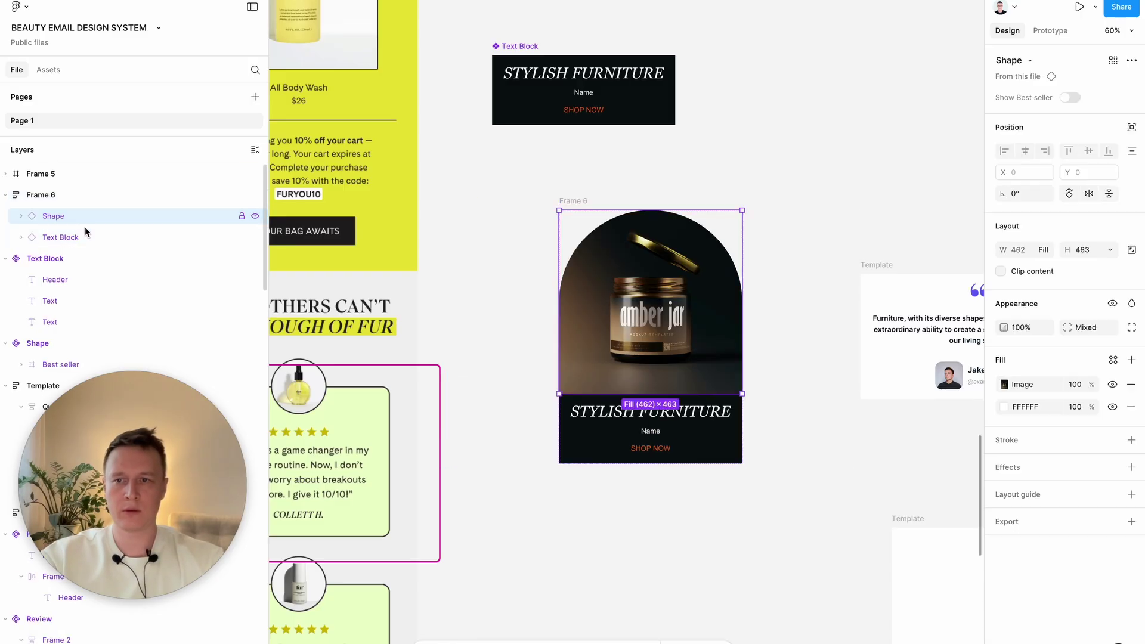
left_click(80, 236, "shift")
left_click(1043, 236)
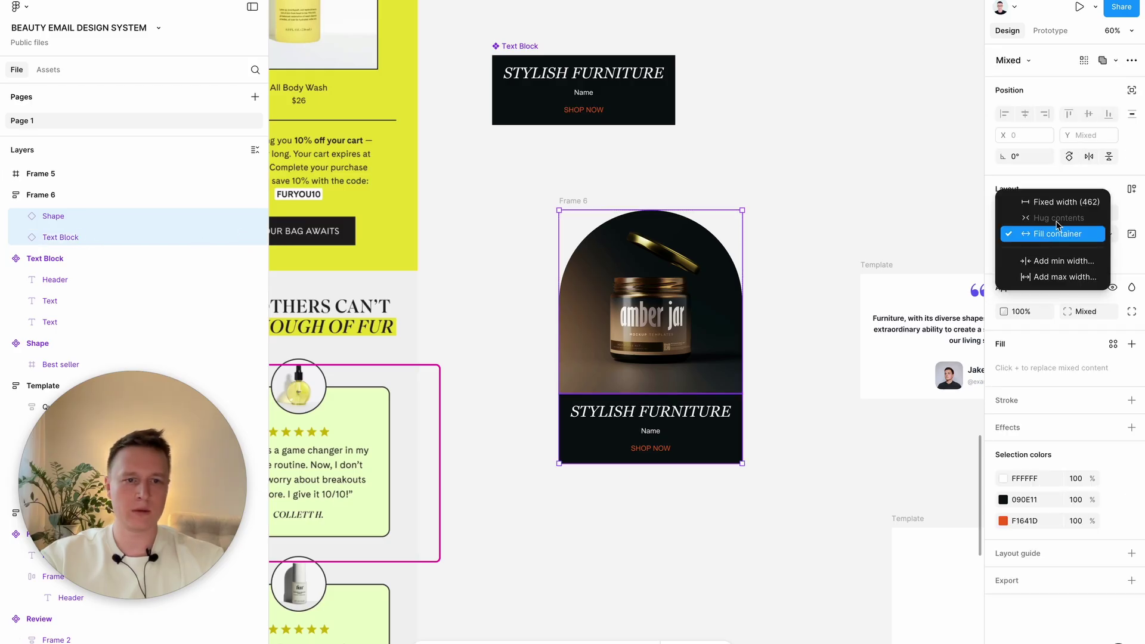
left_click(1066, 207)
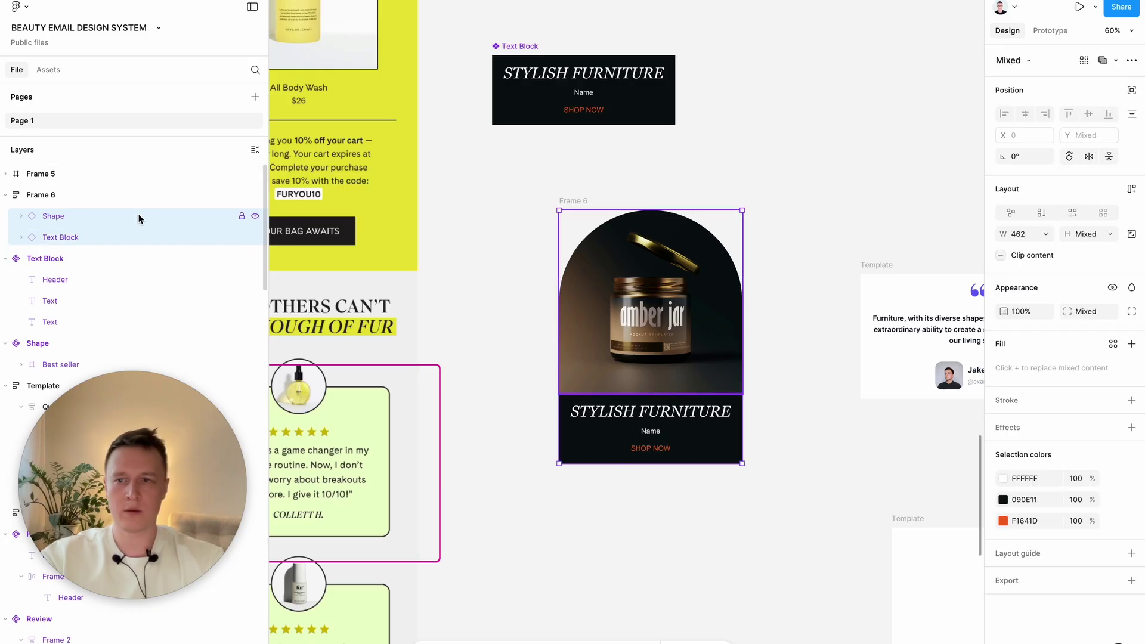
Set the width of the product card's auto layout frame to 600.
left_click(540, 198)
left_click(572, 201)
left_click_drag(743, 253, 818, 249)
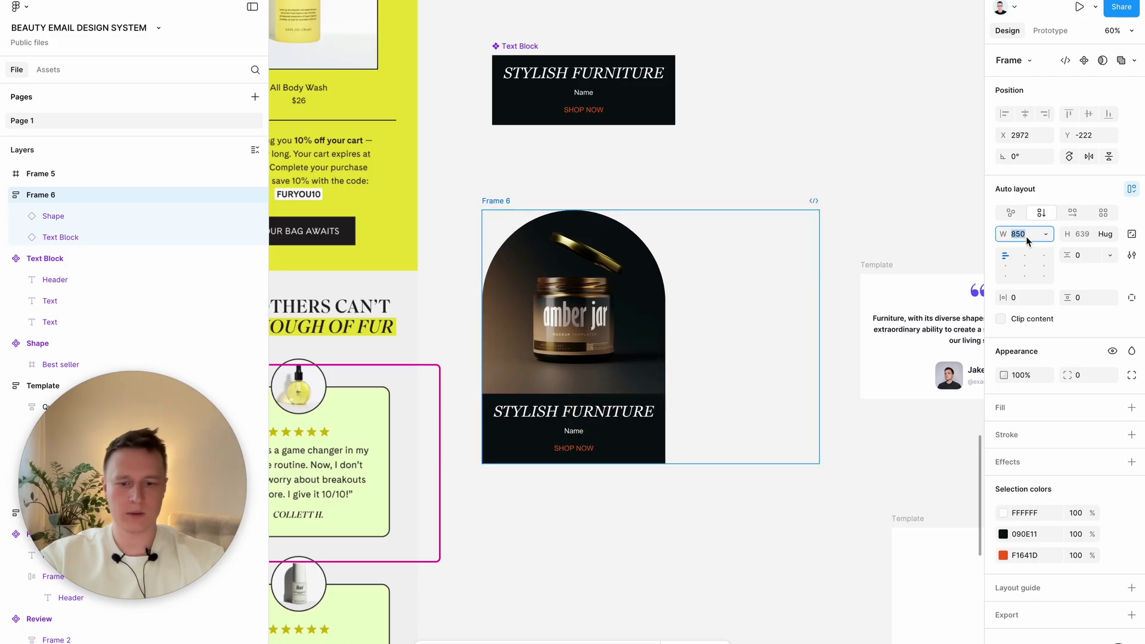
type("600")
key("Tab")
left_click(1003, 513)
left_click(831, 290)
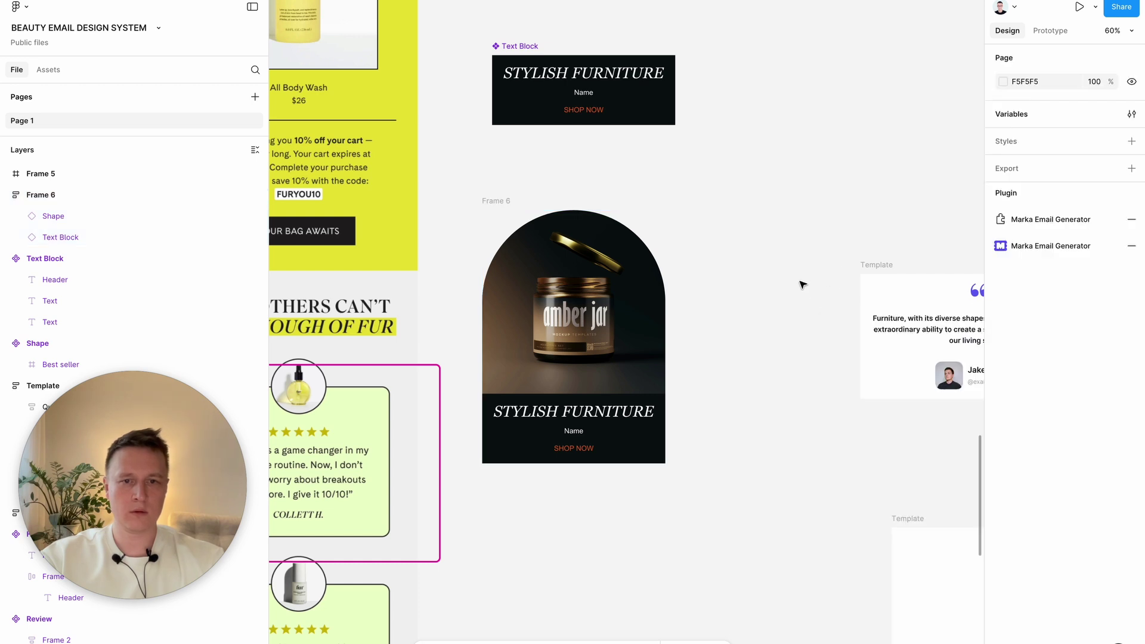
Add a white (FFFFFF) fill to the product card frame.
left_click(502, 201)
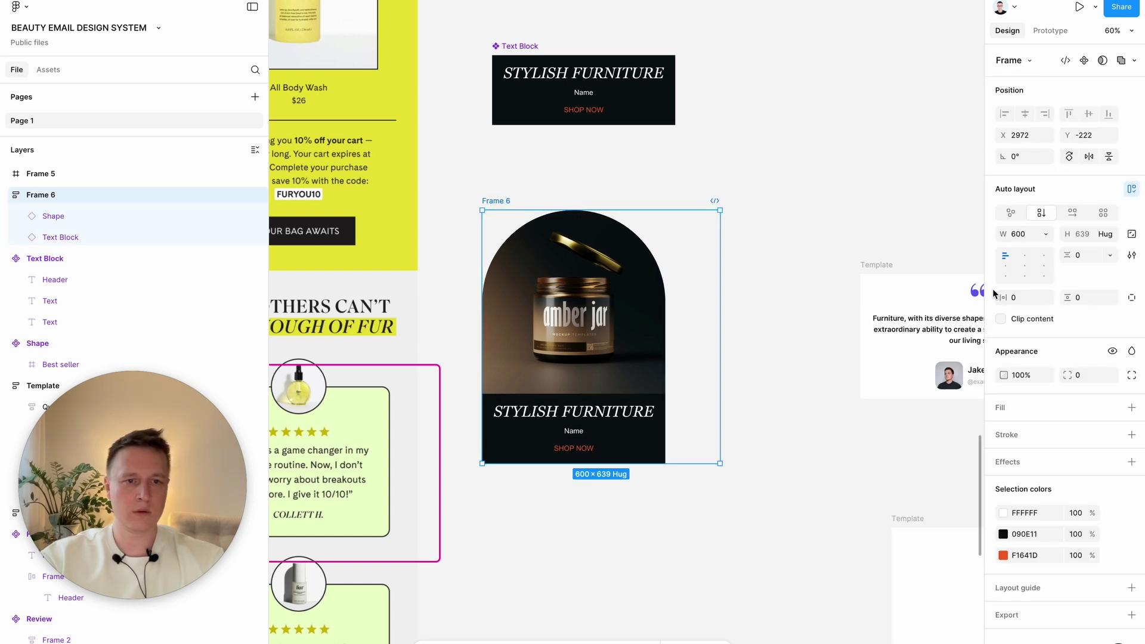
left_click(1131, 407)
left_click(1004, 432)
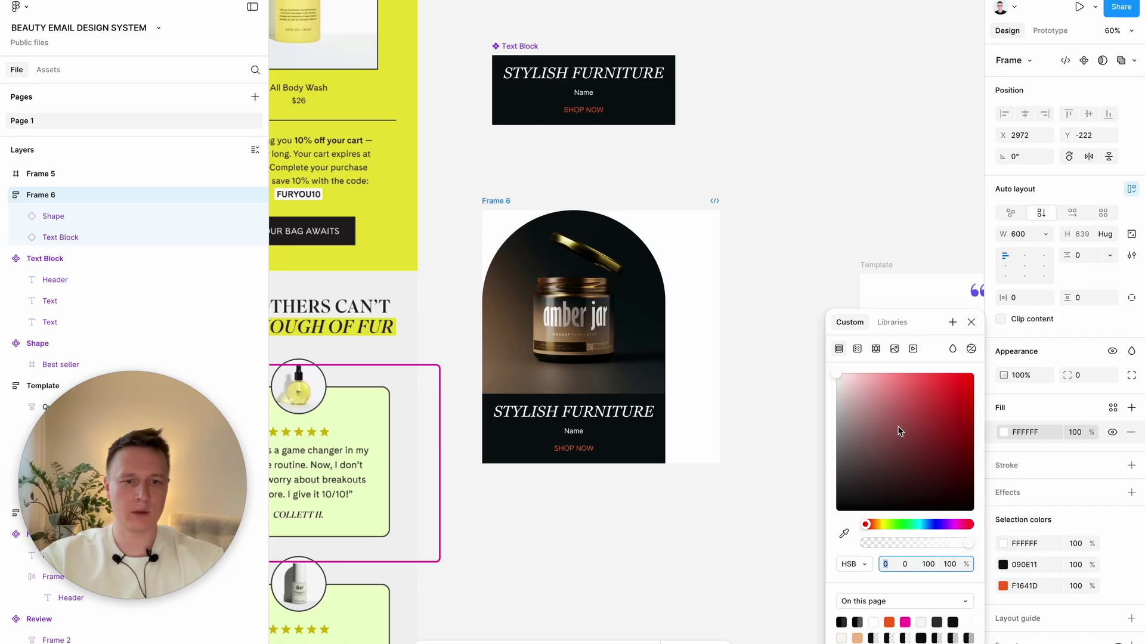
Align the card frame's contents to top centre and set its vertical padding to 48.
left_click(1025, 257)
left_click(1087, 298)
type("24")
key("Return")
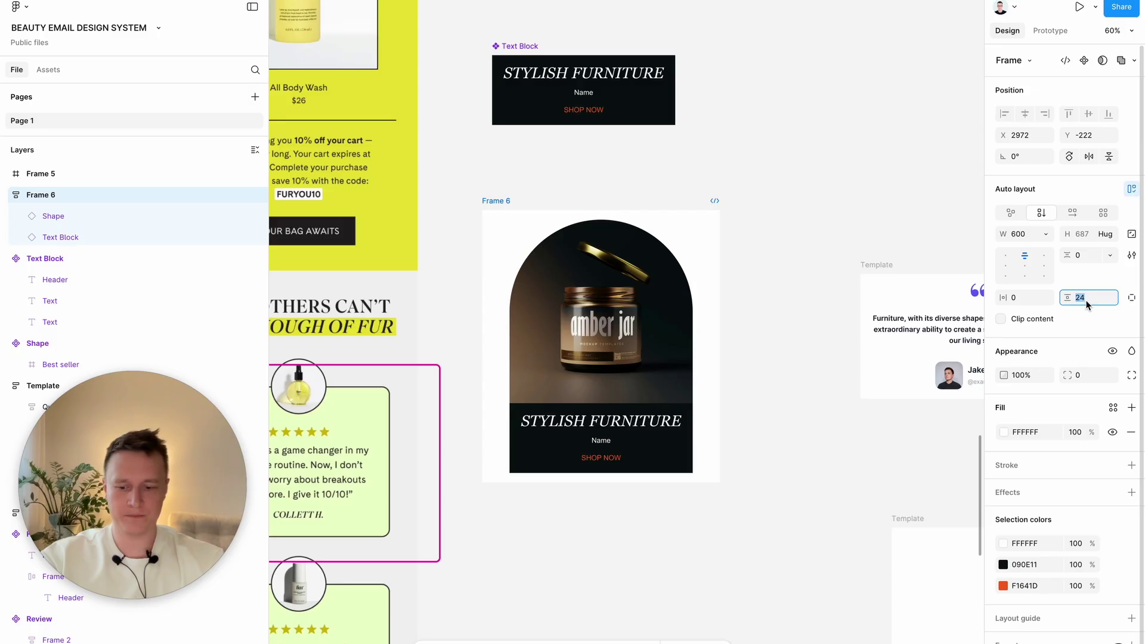
left_click(790, 406)
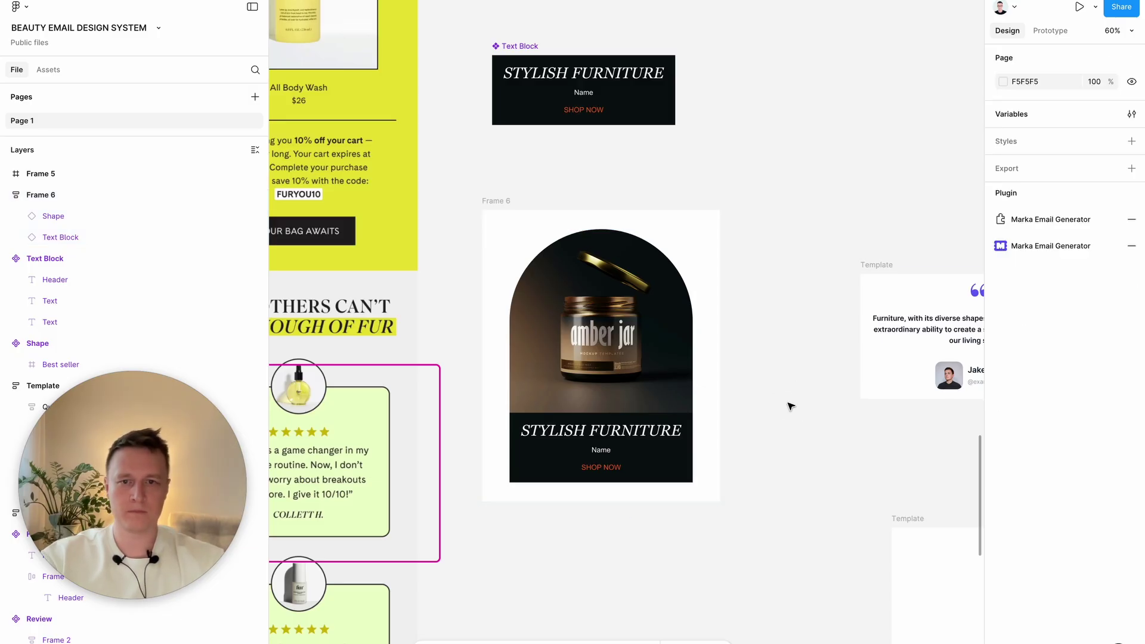
scroll(747, 382, "down", 1)
left_click(536, 230)
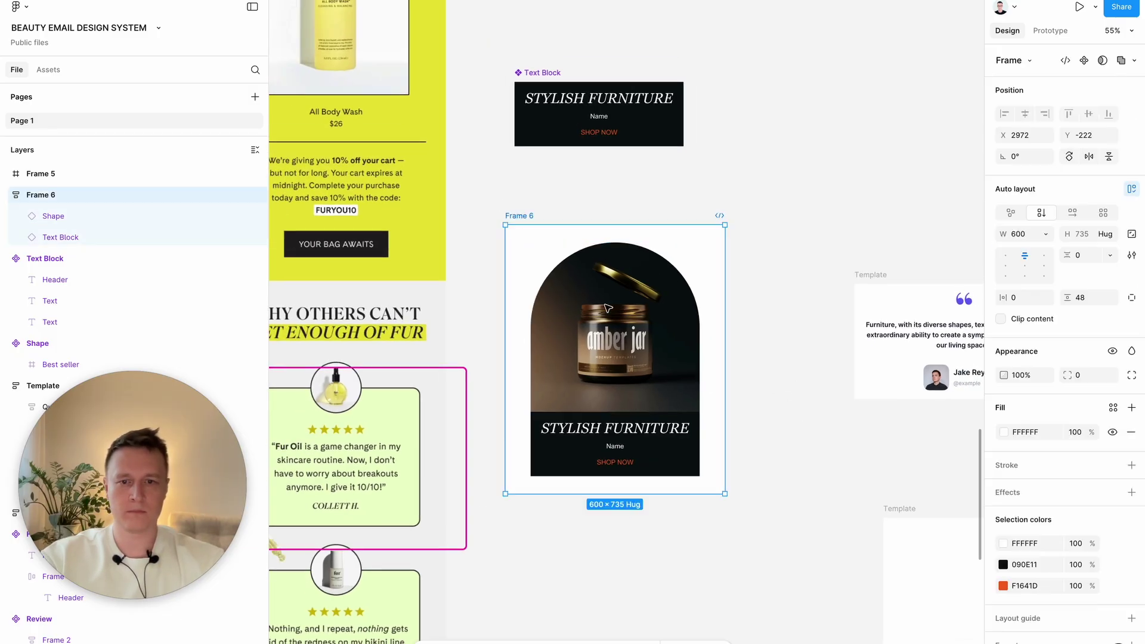
left_click(650, 354)
left_click(654, 431)
left_click(804, 404)
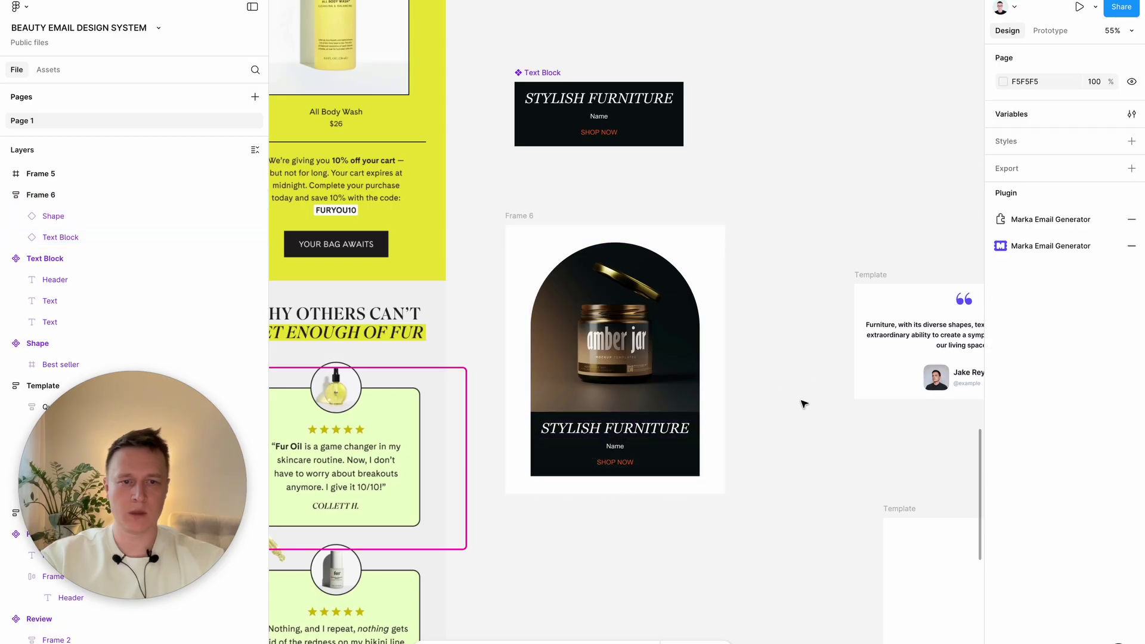
Shift the product card frame slightly up to X 2979, Y -282 and convert it into a component.
left_click(518, 209)
scroll(710, 418, "down", 2)
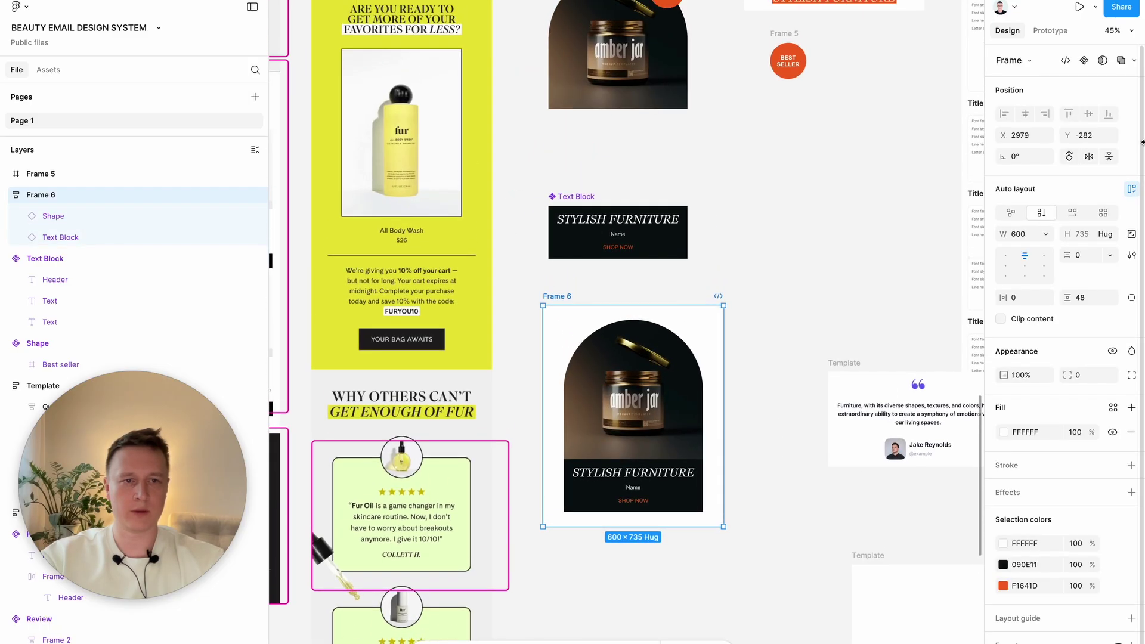
left_click(1084, 62)
scroll(636, 445, "down", 2)
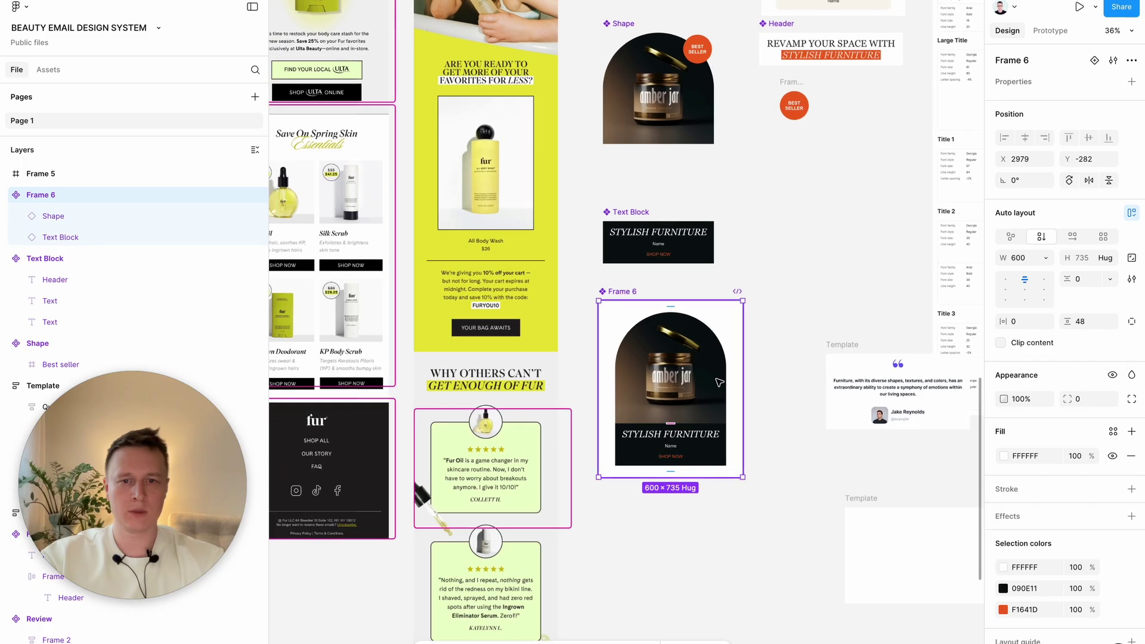
Move the product card, Review and Header components into the empty area above the reference emails.
scroll(634, 444, "up", 3)
scroll(594, 507, "down", 2)
left_click_drag(591, 544, 652, 2)
key("ctrl+z")
scroll(614, 396, "down", 2)
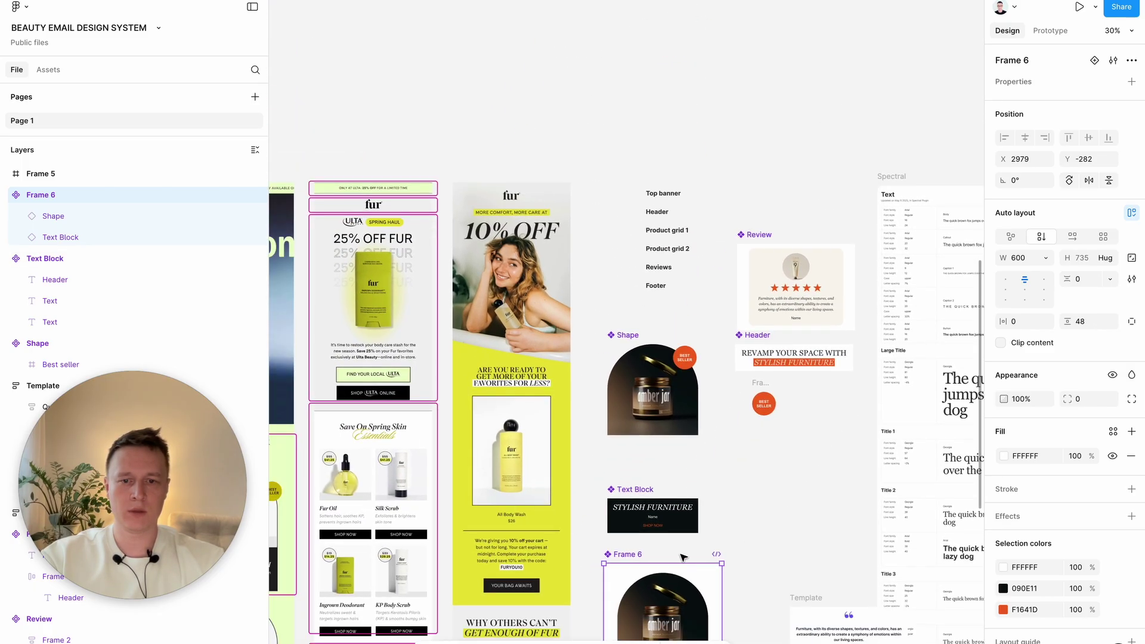
left_click_drag(690, 598, 656, 70)
left_click_drag(758, 330, 747, 13)
left_click_drag(755, 441, 757, 170)
scroll(757, 171, "up", 3)
Place an instance of the product card beside its main component and test the nested arch's Show Best seller property, ending with it off.
left_click_drag(613, 239, 429, 239, "alt")
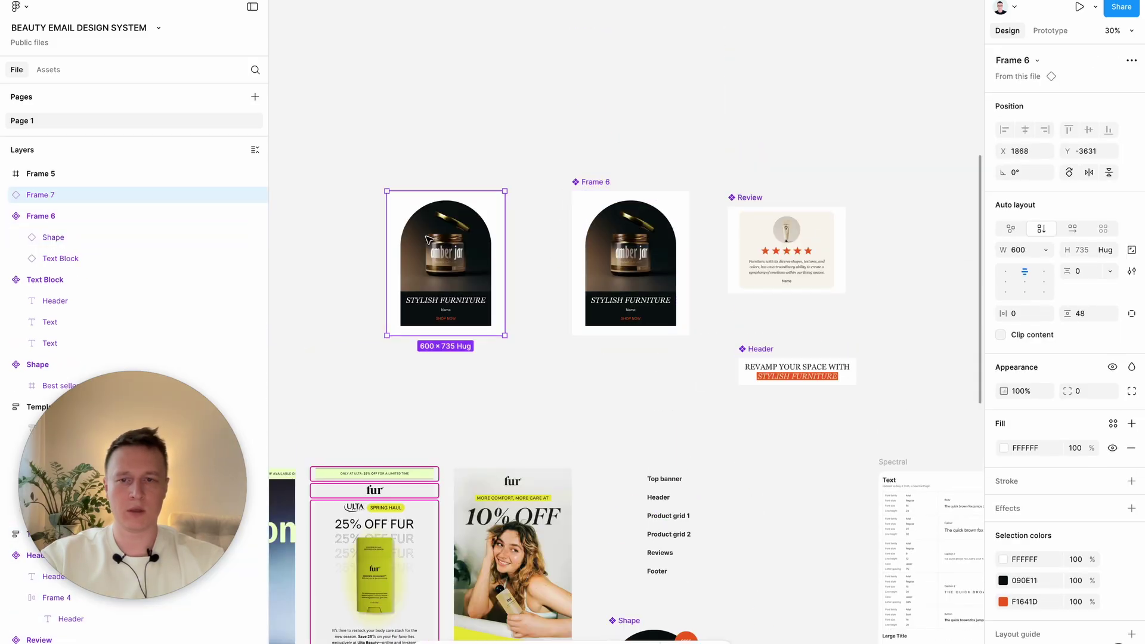
double_click(447, 240)
scroll(448, 240, "left", 3)
scroll(448, 240, "up", 3)
left_click(1069, 98)
left_click(1070, 98)
left_click(1070, 97)
left_click(1070, 98)
left_click(1069, 98)
left_click(1070, 98)
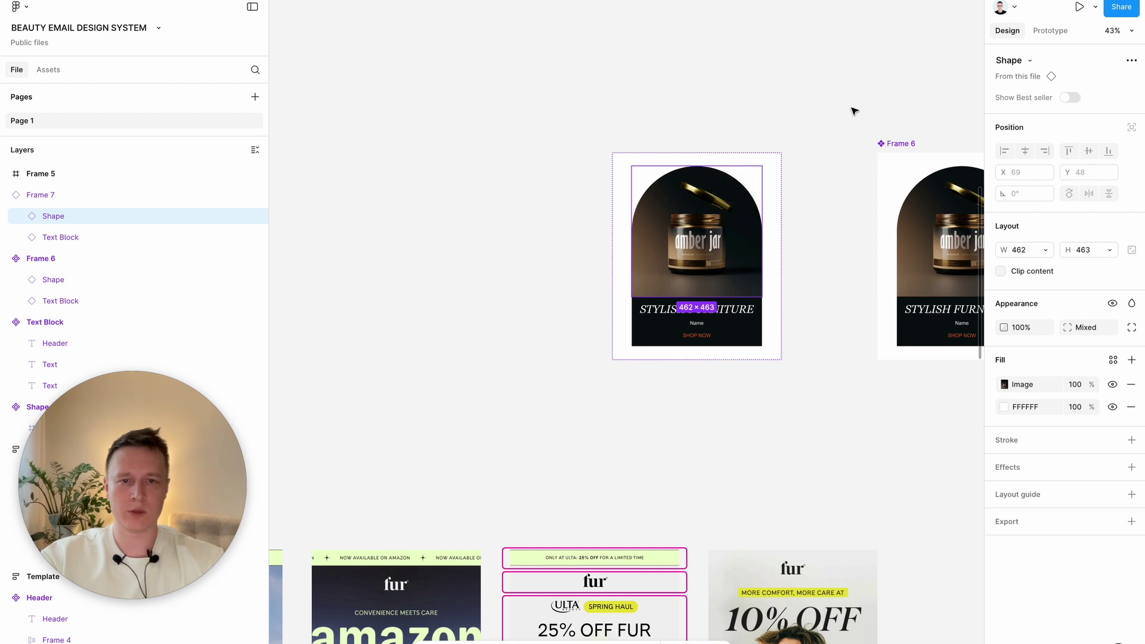
Test the card instance by setting its text block's button label to "Shop Later", and remove the test instance.
left_click(735, 328)
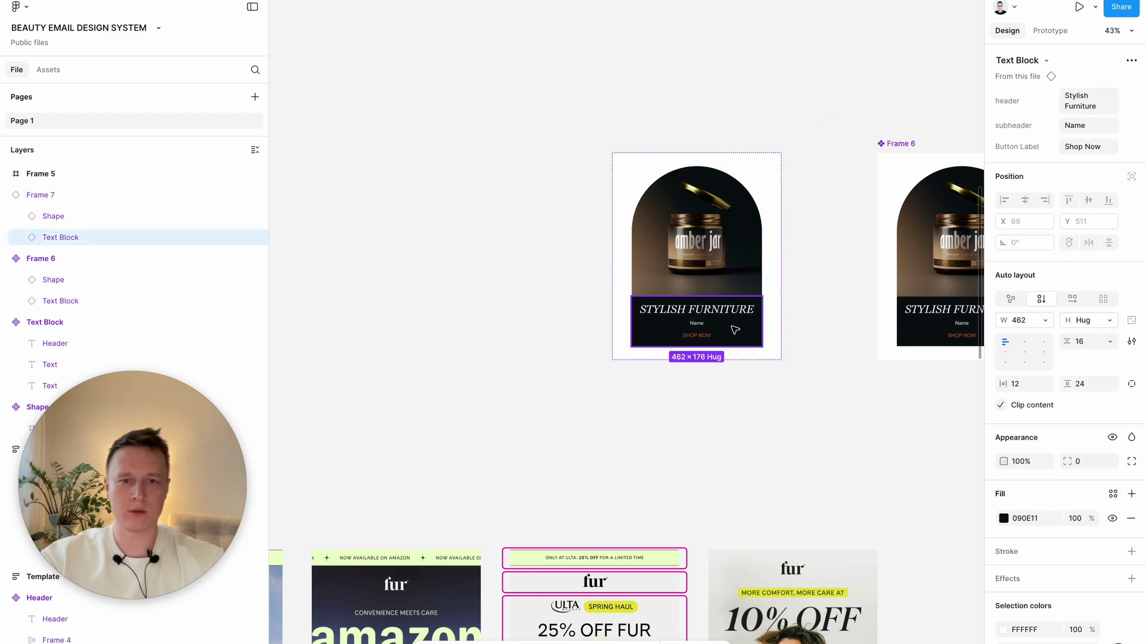
left_click(1101, 147)
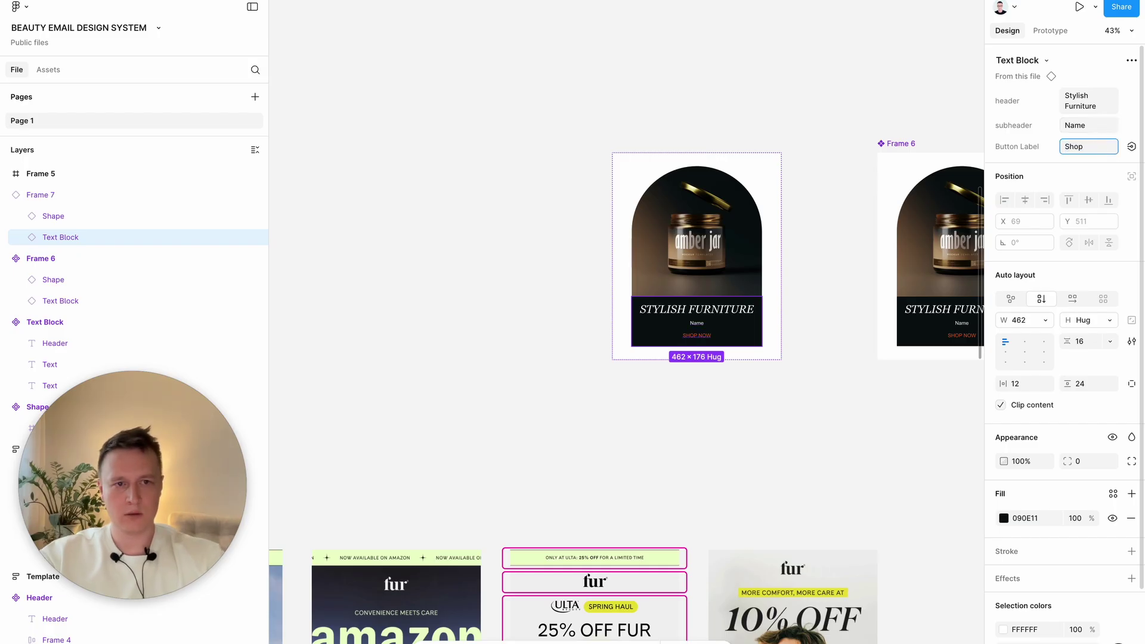
key("Return")
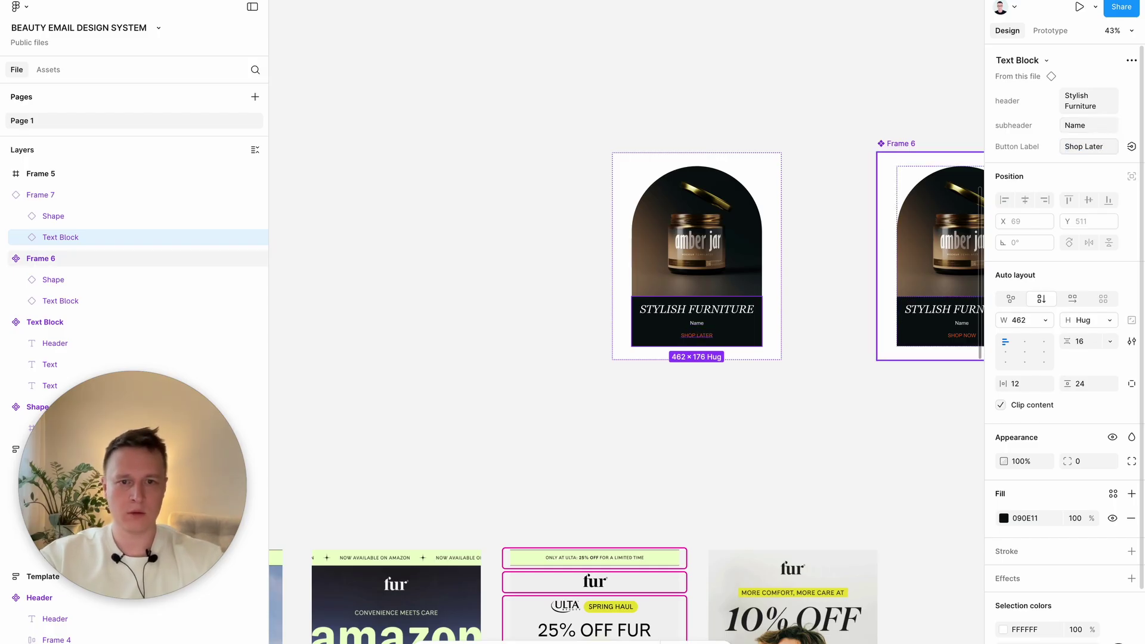
scroll(938, 247, "up", 3)
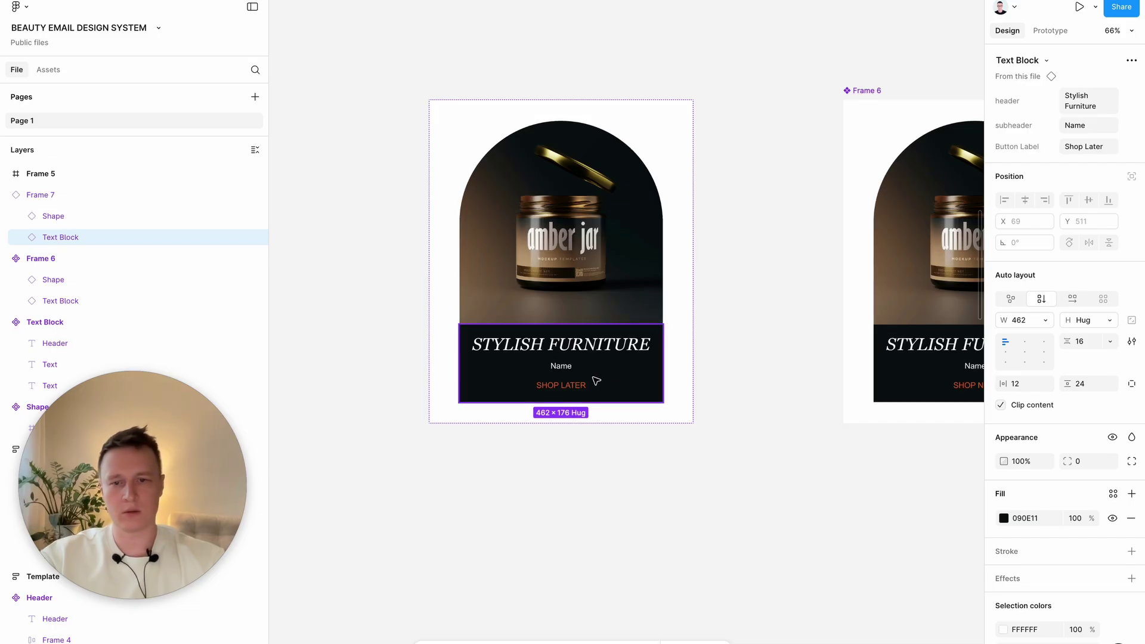
left_click(571, 537)
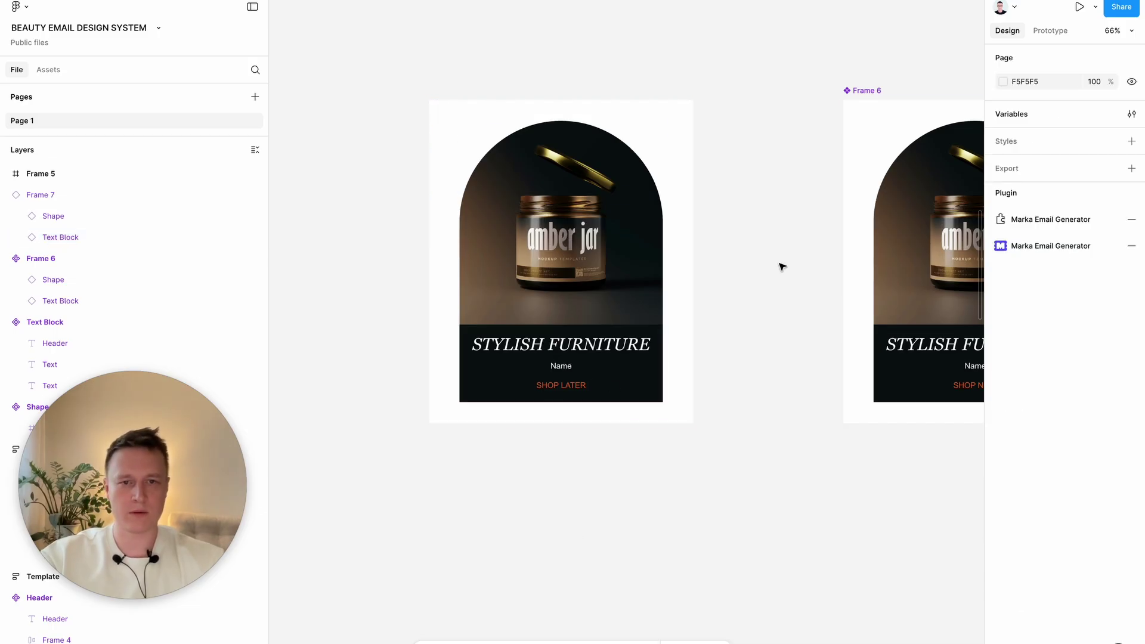
left_click(618, 289)
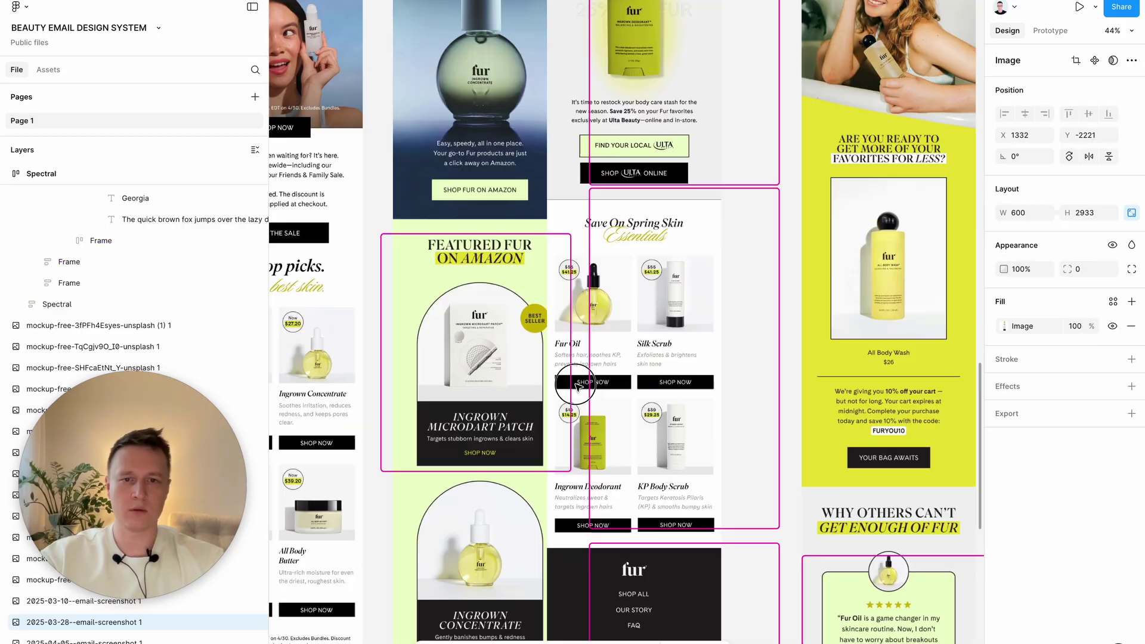
Undo the last move of the reference email screenshot.
scroll(578, 386, "left", 2)
scroll(579, 387, "down", 1)
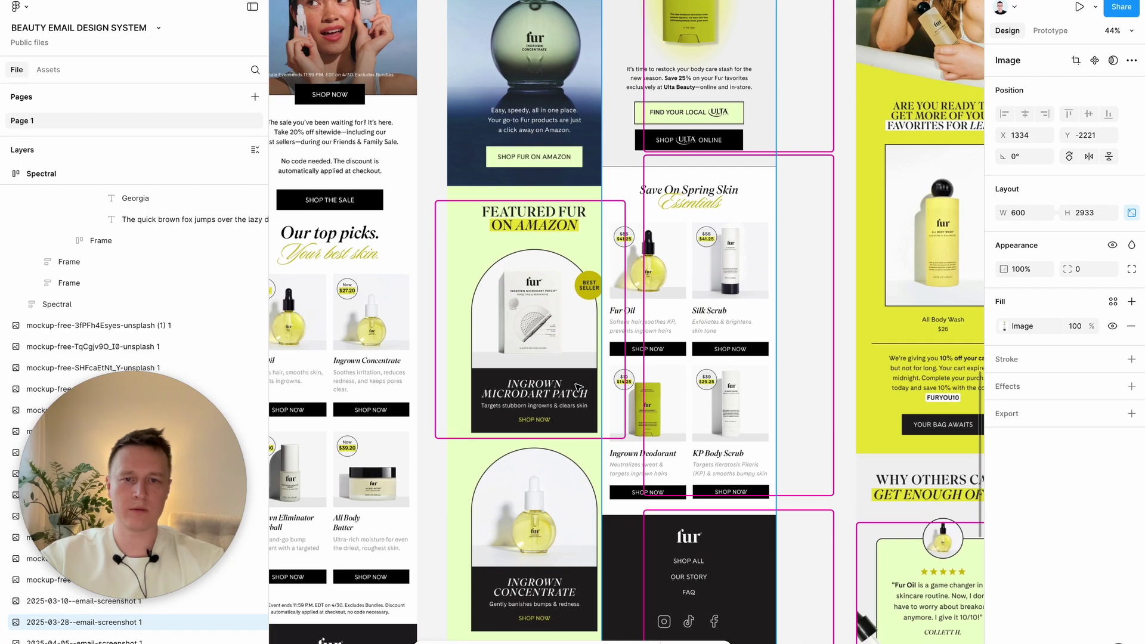
scroll(579, 387, "down", 4)
scroll(587, 381, "up", 4)
scroll(588, 380, "right", 4)
key("super+z")
left_click(723, 457)
Rearrange the product mockup images in the area above the product card and Review components.
scroll(724, 459, "right", 5)
scroll(724, 459, "up", 2)
scroll(722, 458, "down", 3)
scroll(724, 459, "right", 3)
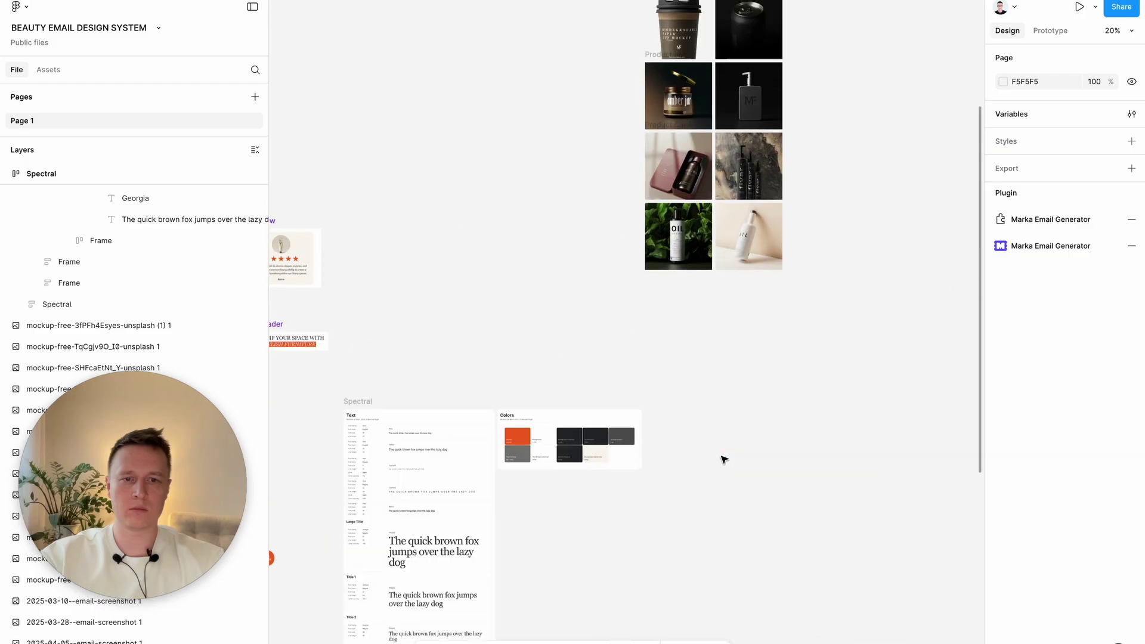
scroll(723, 459, "up", 4)
scroll(617, 220, "left", 3)
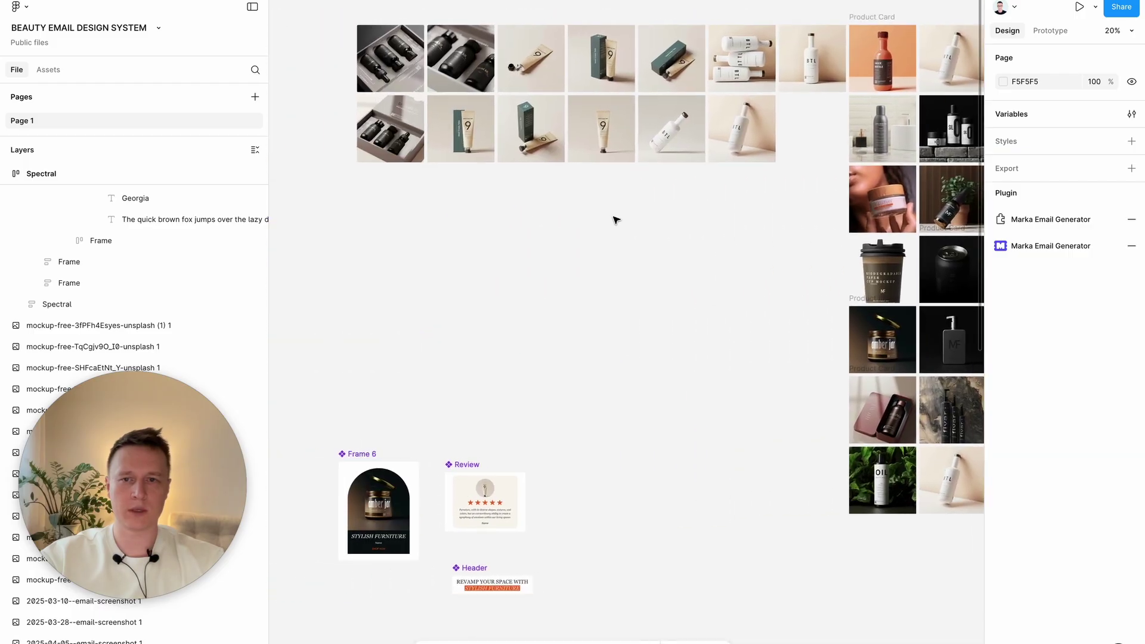
left_click_drag(401, 58, 241, 222)
left_click_drag(480, 109, 576, 192)
left_click(791, 123)
left_click(886, 128, "shift")
left_click_drag(885, 127, 593, 324)
left_click(776, 323)
scroll(776, 324, "left", 3)
left_click_drag(676, 317, 651, 317)
Examine the two-column product grid under "Our top picks" in the reference email, including its price badges and buttons.
scroll(546, 349, "down", 5)
scroll(546, 349, "left", 5)
scroll(831, 447, "up", 4)
scroll(651, 477, "up", 10)
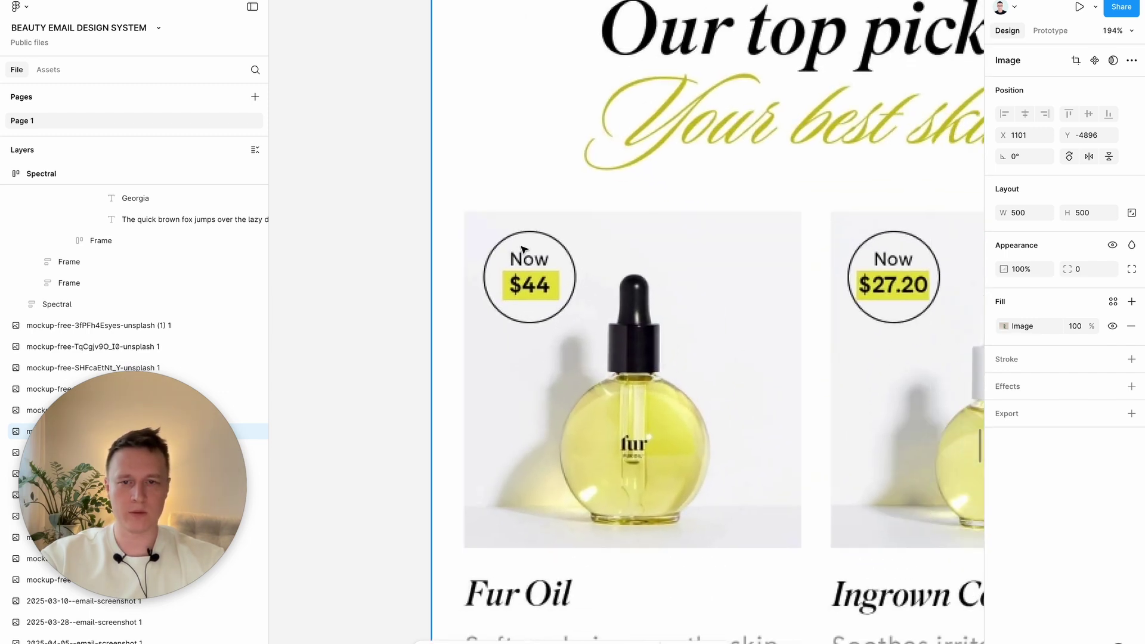
scroll(566, 358, "down", 5)
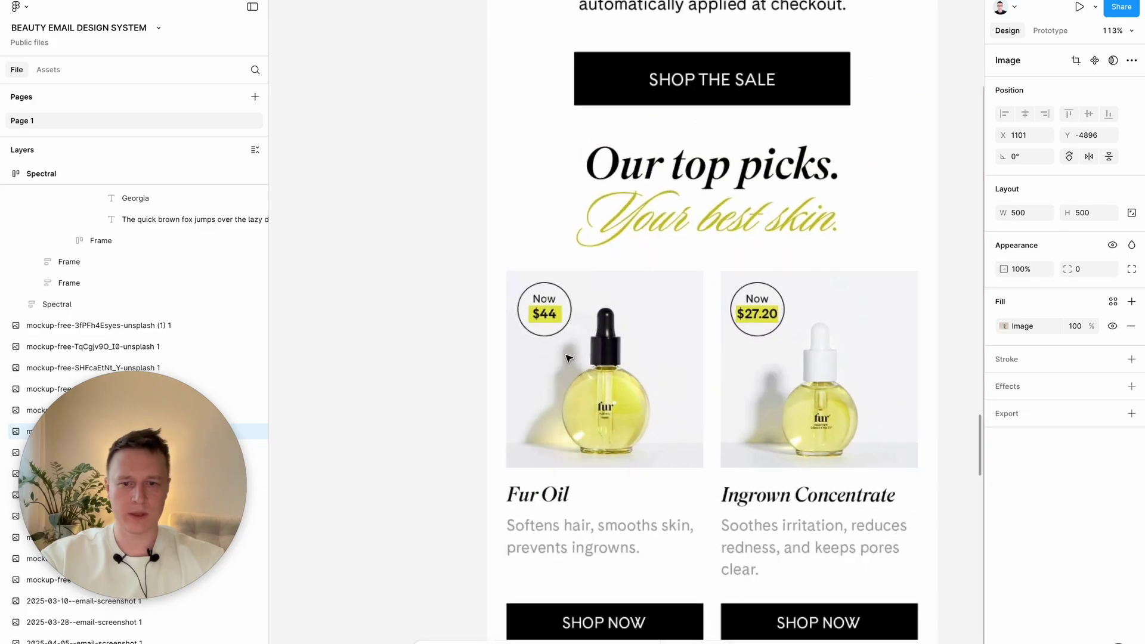
scroll(567, 358, "up", 3)
scroll(567, 358, "down", 3)
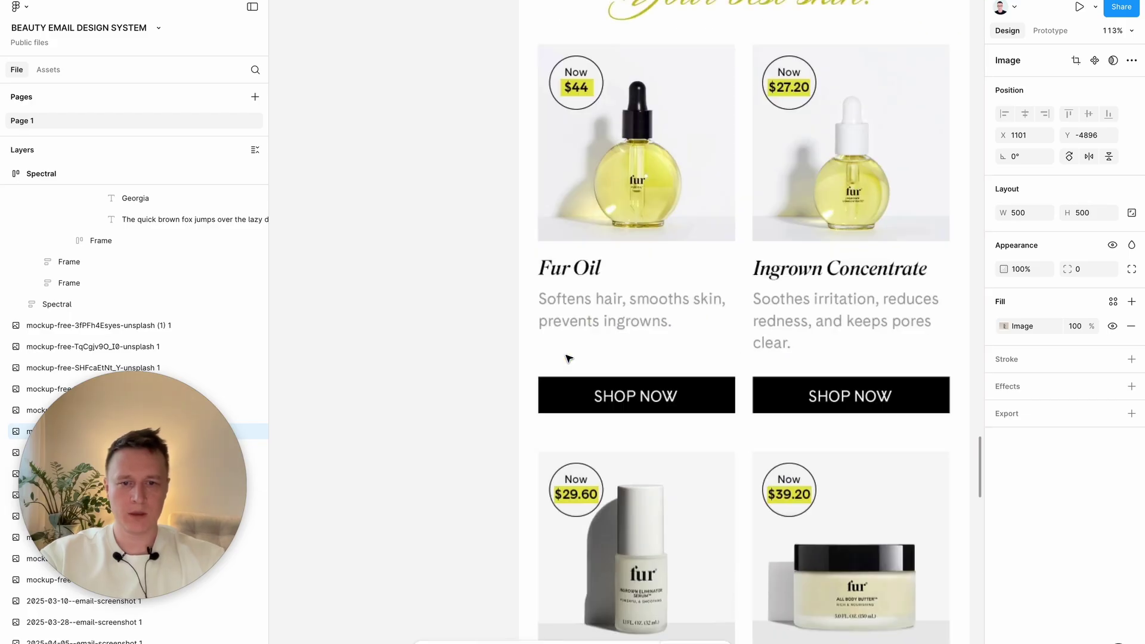
scroll(568, 359, "down", 2)
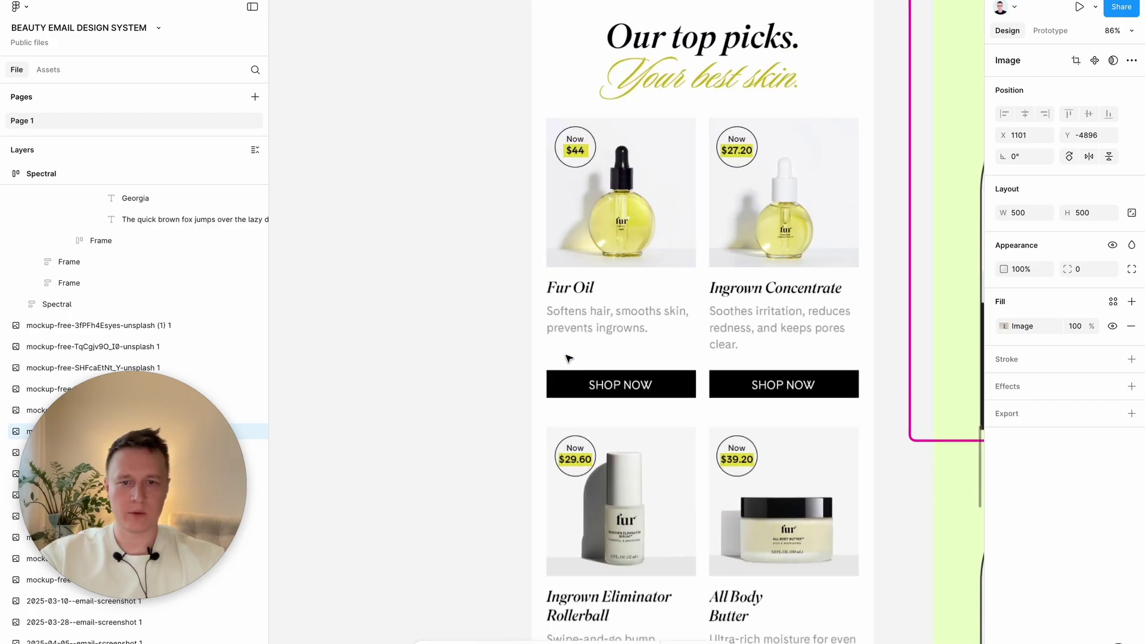
Draw a button frame about 236 × 77 px beside the reference product grid and add a "Shop now" text above it.
key("f")
left_click_drag(326, 322, 460, 365)
left_click(335, 263)
key("t")
left_click(336, 266)
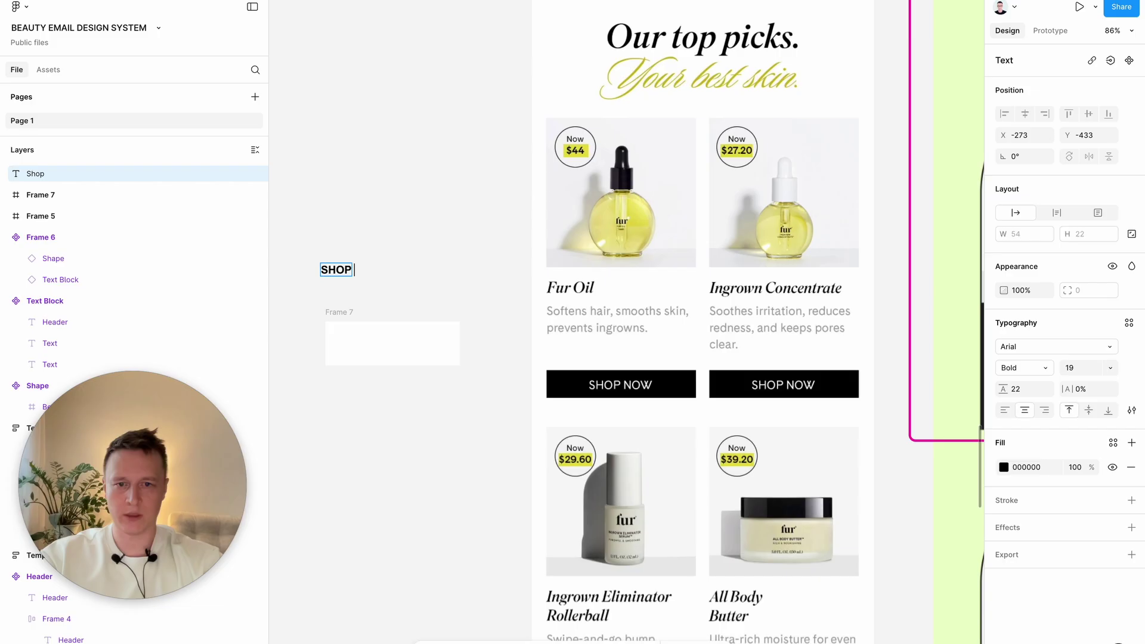
type("Shop now")
key("Escape")
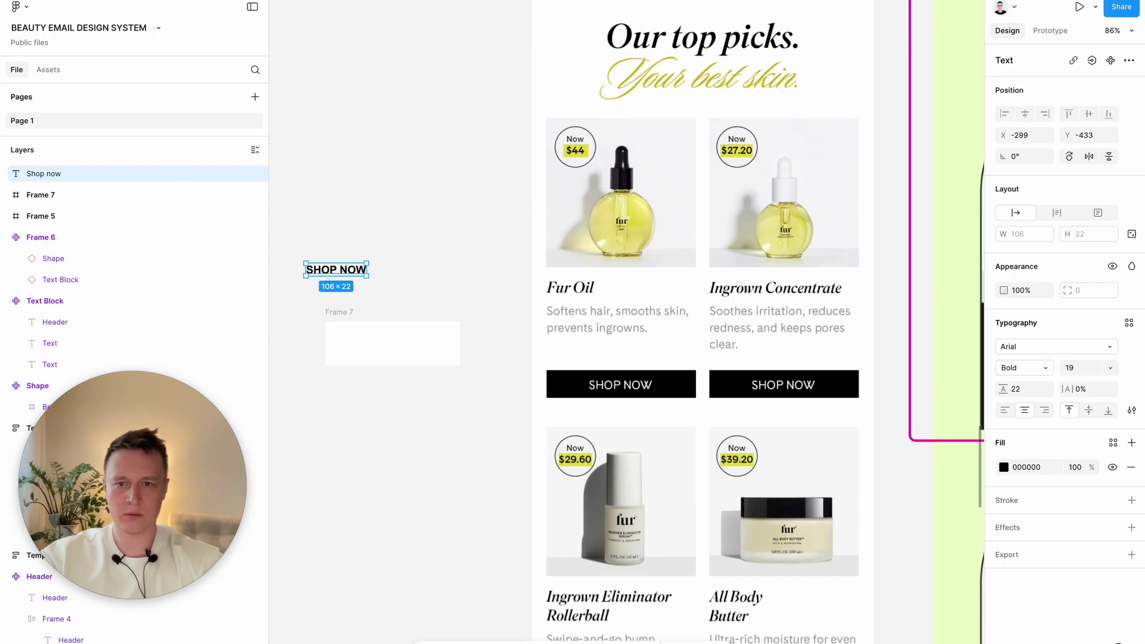
Make the button frame black with white "Shop now" text inside, using the reference button's colours, and apply auto layout.
left_click(366, 329)
key("i")
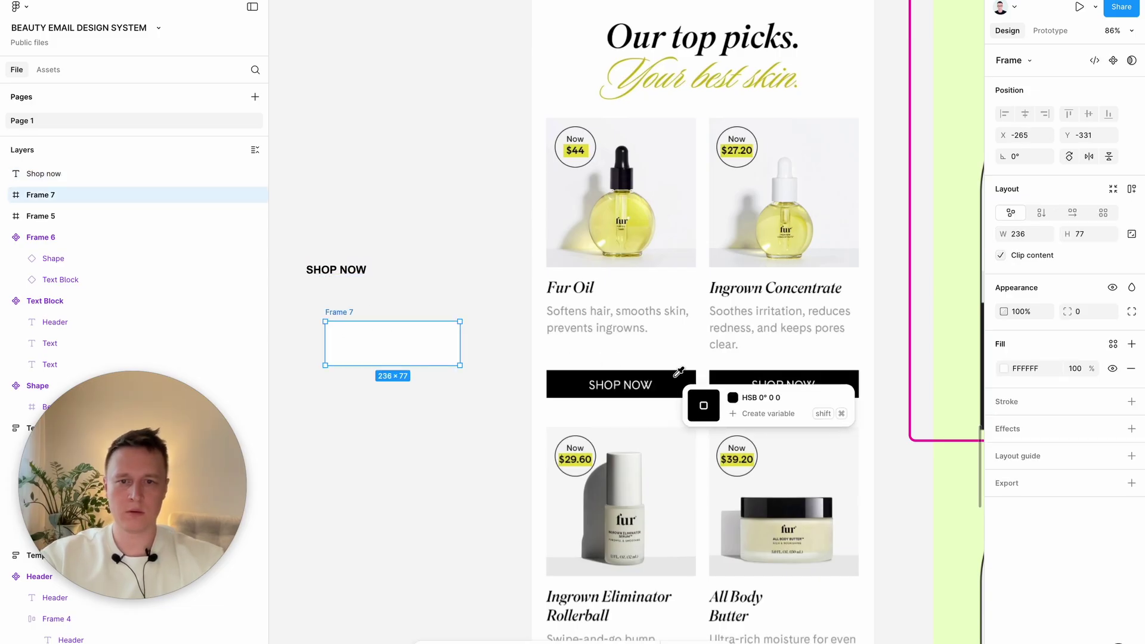
left_click(677, 379)
left_click_drag(335, 268, 380, 336)
key("i")
left_click(624, 384)
left_click(338, 315)
key("shift+a")
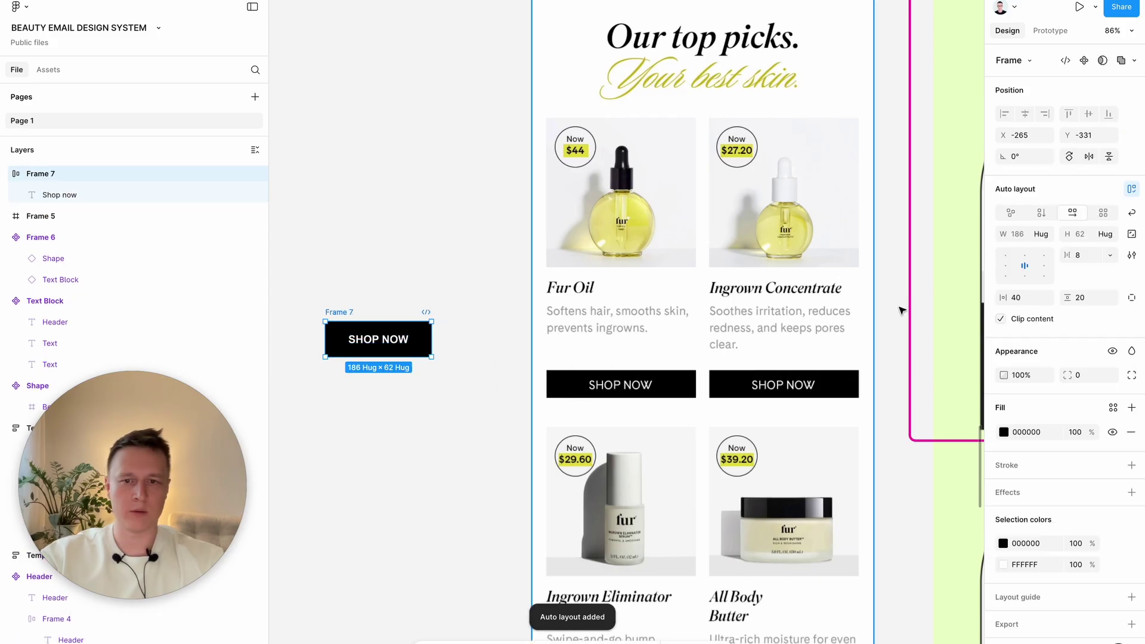
Widen the black button to 232 px.
key("Return")
left_click(338, 312)
left_click_drag(432, 338, 457, 338)
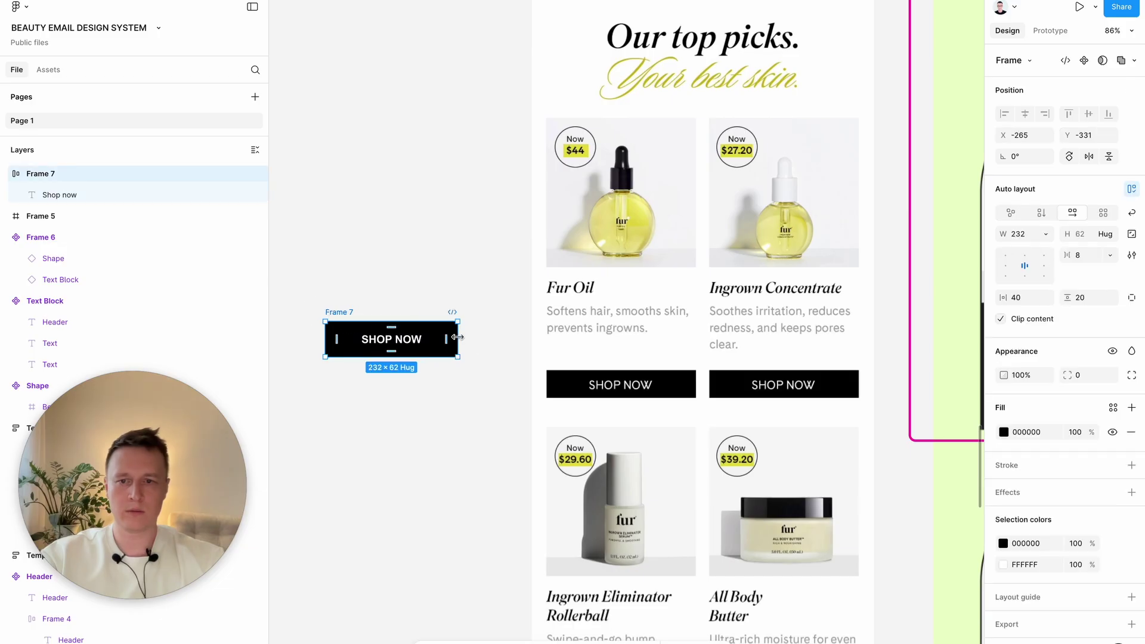
Rename the button frame "#button(#)" and move it higher beside the reference email.
key("ctrl+r")
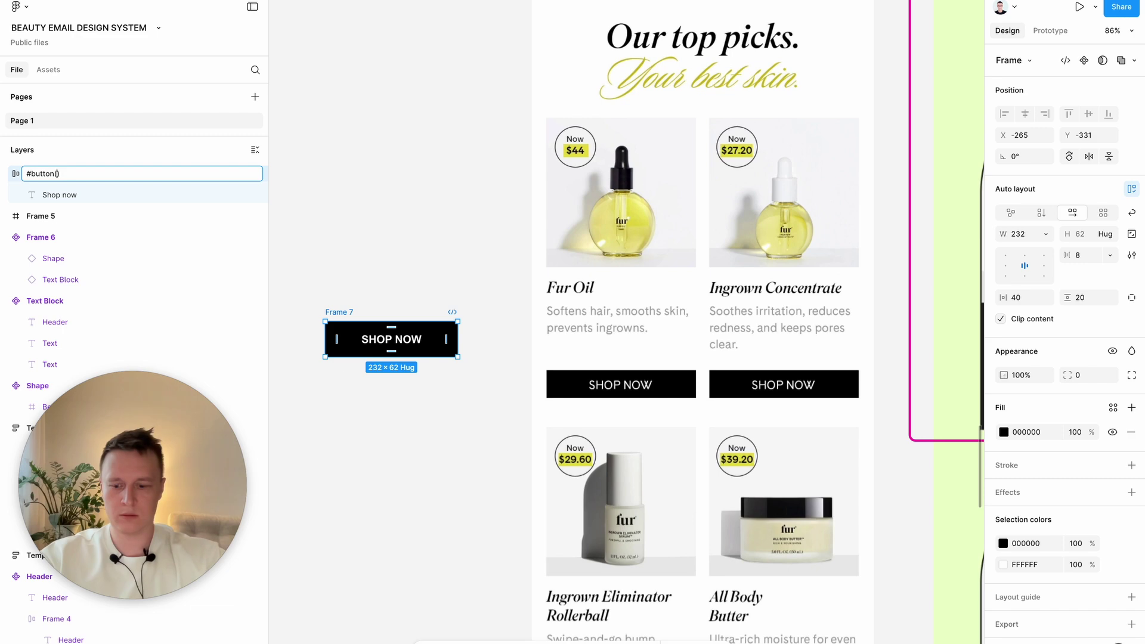
type("#button(#)")
key("Return")
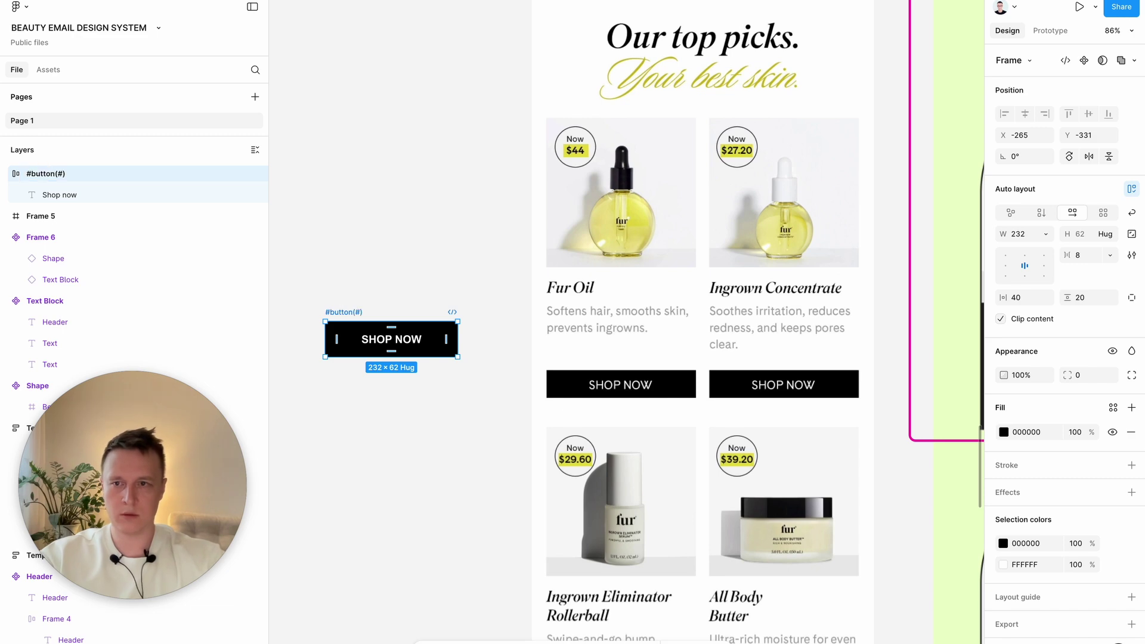
left_click_drag(409, 337, 408, 205)
left_click(422, 340)
Place a copy of the cream tube mockup image in the empty area near the black button.
scroll(422, 343, "down", 5)
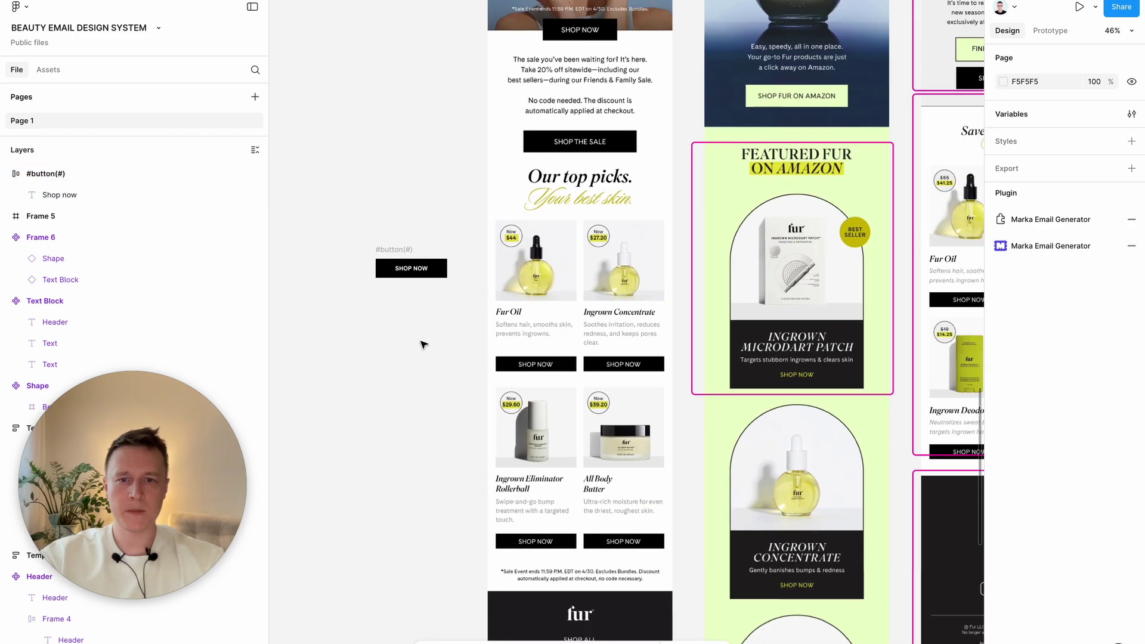
scroll(423, 344, "up", 5)
scroll(423, 345, "right", 4)
scroll(423, 345, "down", 3)
scroll(501, 175, "right", 5)
scroll(501, 174, "up", 2)
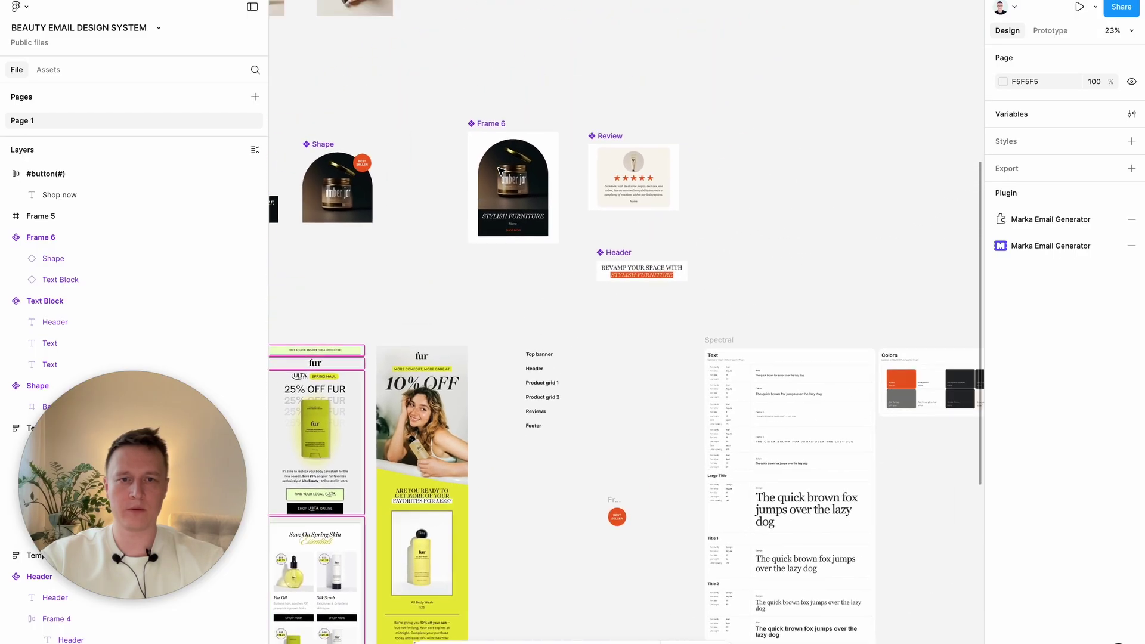
scroll(501, 172, "left", 7)
scroll(501, 171, "up", 1)
Draw a card frame about 521 px high below the cream tube image and set its width to 300.
left_click_drag(386, 442, 521, 599)
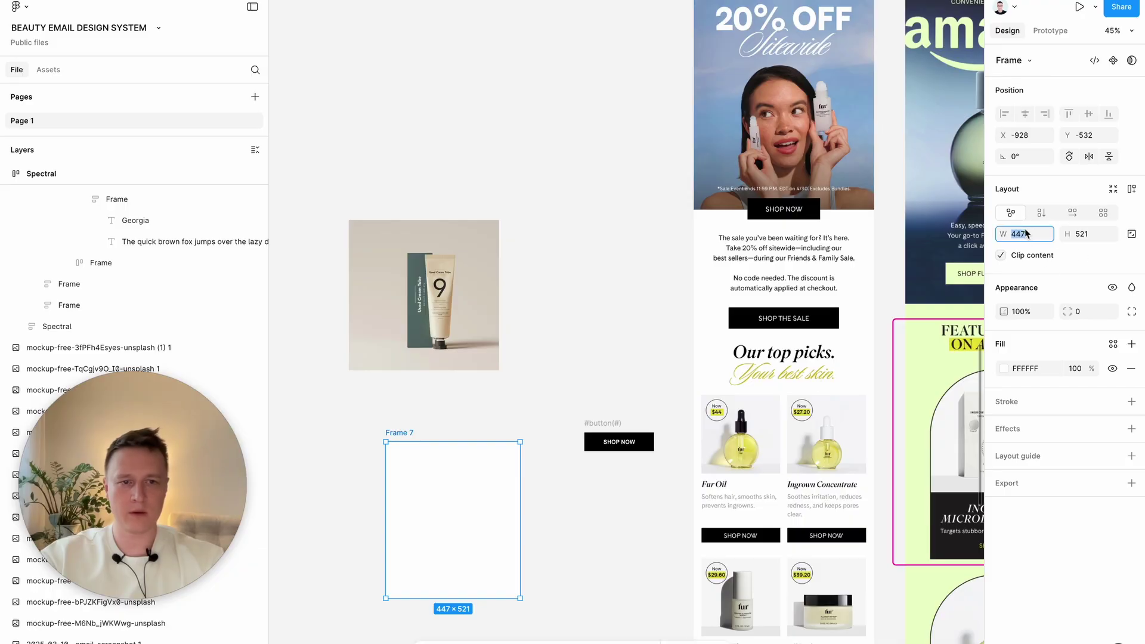
key("Tab")
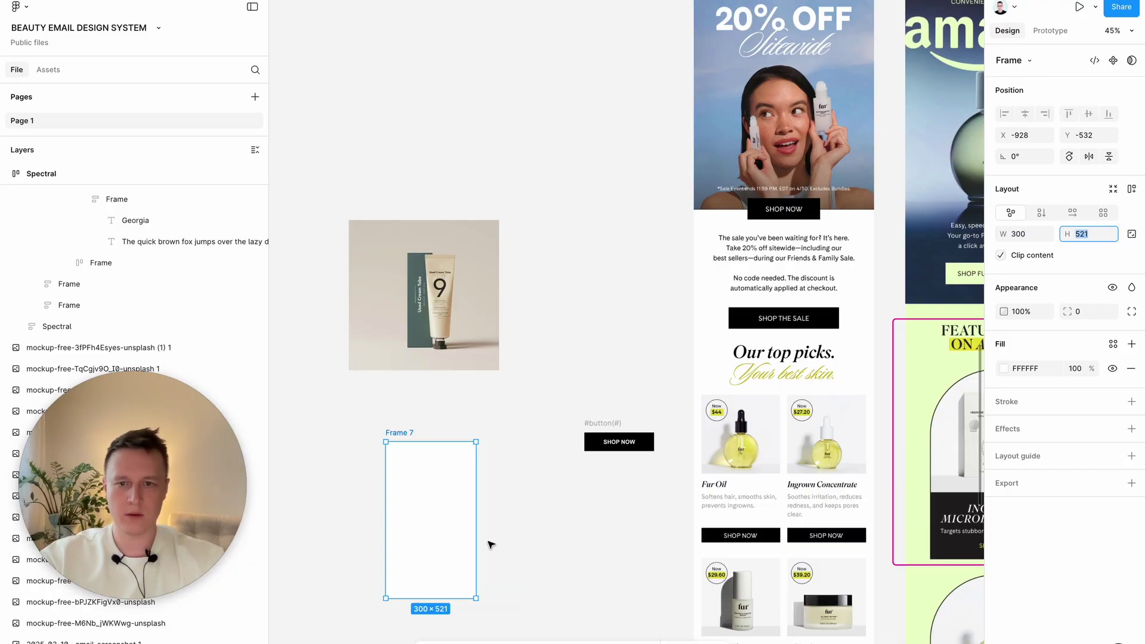
scroll(550, 382, "down", 1)
scroll(549, 382, "left", 1)
Move the cream tube image into the card frame at X 15, Y 24 and scale it down to 265 × 265.
left_click(549, 382)
left_click(511, 330)
left_click_drag(519, 339, 489, 320)
left_click_drag(437, 244, 463, 461)
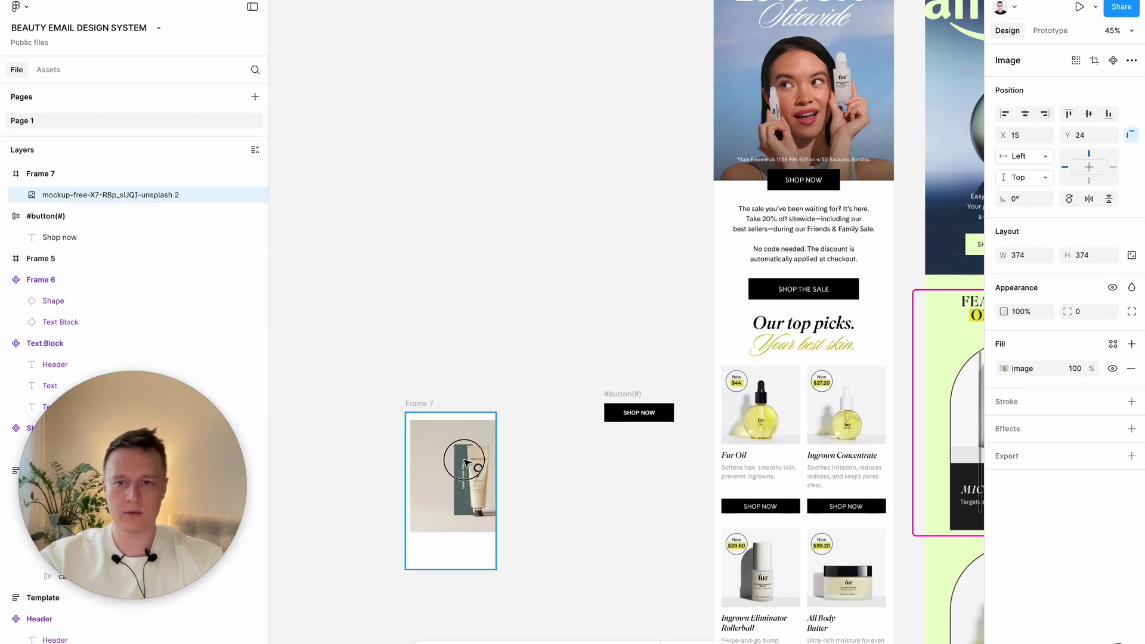
left_click_drag(521, 531, 491, 496)
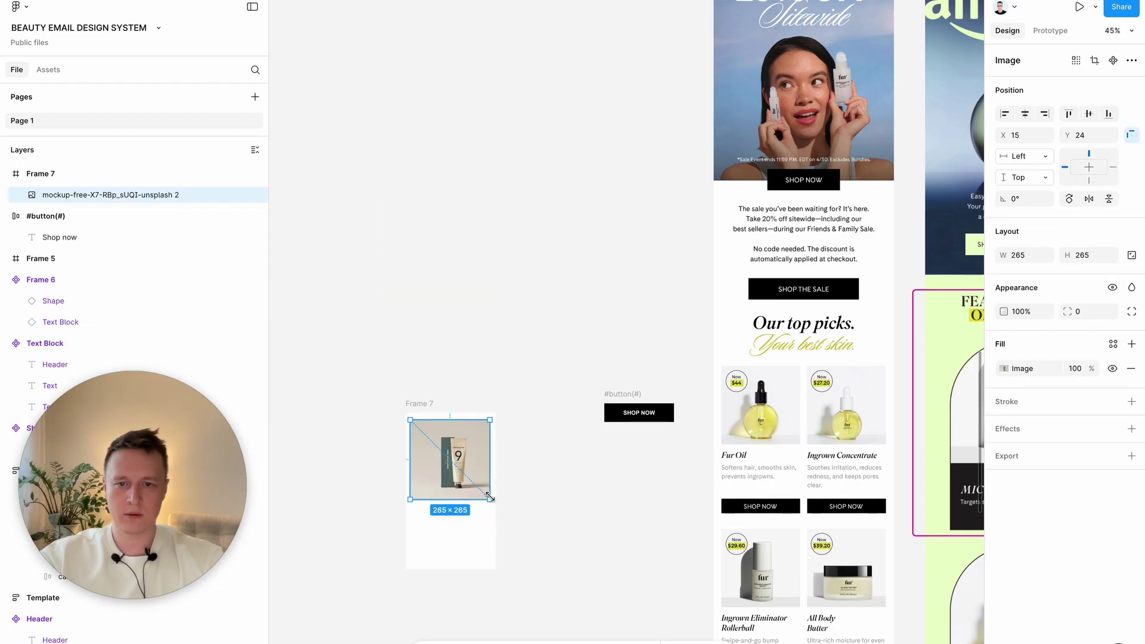
Fill the card with the button widened to 265 px, the header "Sleek Study" and the body "Minimalist design with ample workspace".
left_click_drag(639, 413, 439, 503)
scroll(440, 503, "up", 5)
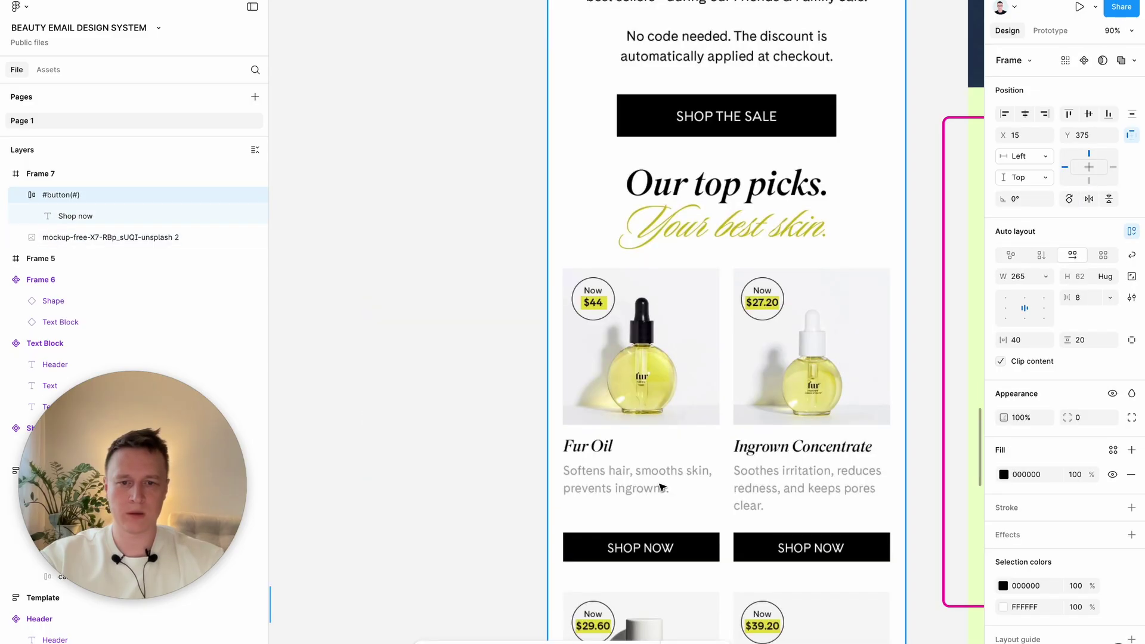
scroll(600, 458, "down", 5)
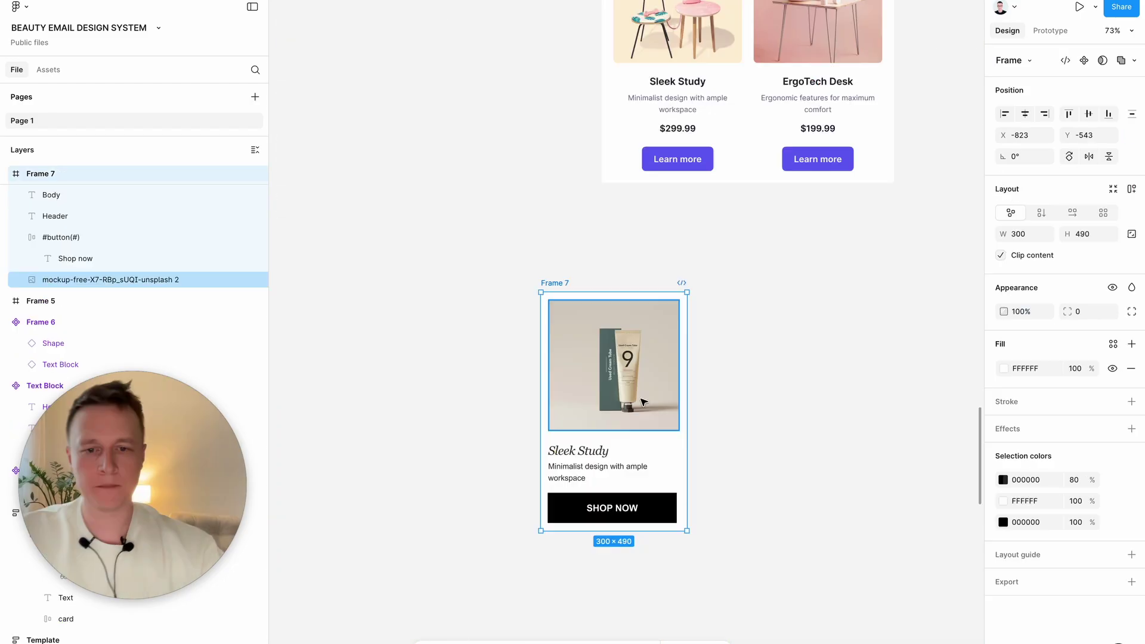
Compare the new card with the reference product cards, focusing on the round price badge over the product image.
scroll(643, 406, "up", 3)
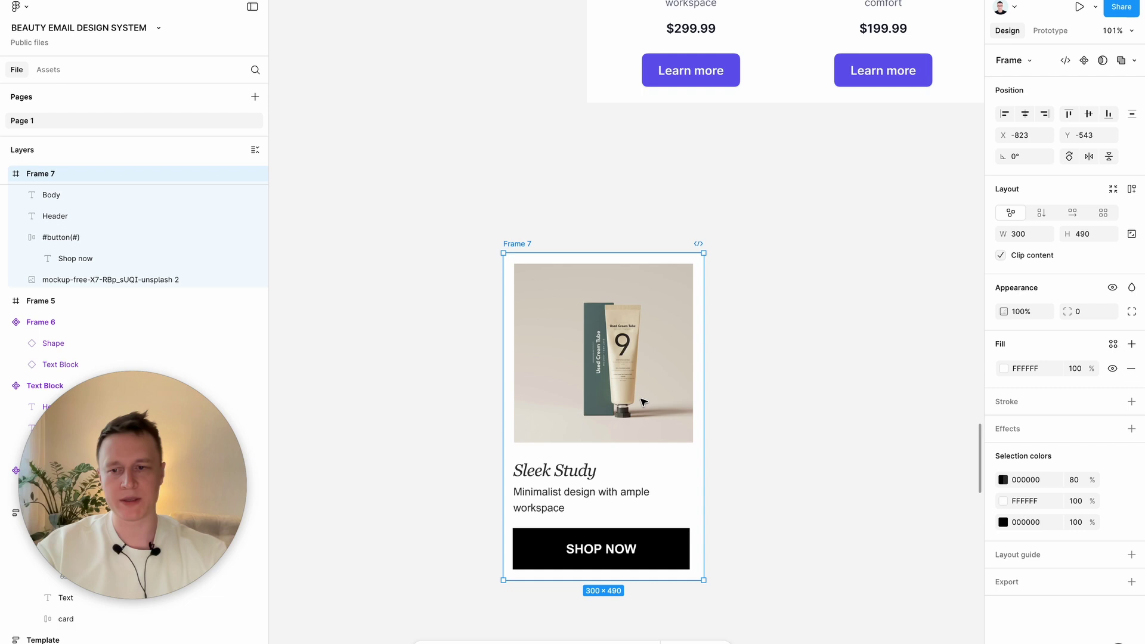
scroll(643, 403, "down", 2)
scroll(644, 403, "right", 2)
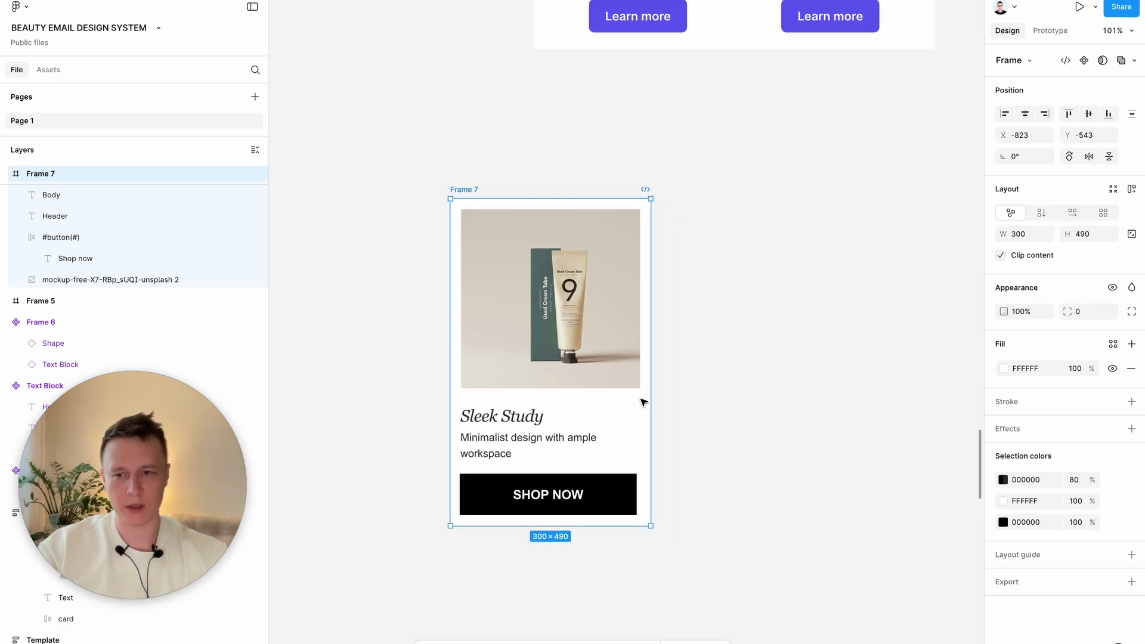
scroll(644, 403, "down", 2)
scroll(644, 402, "right", 4)
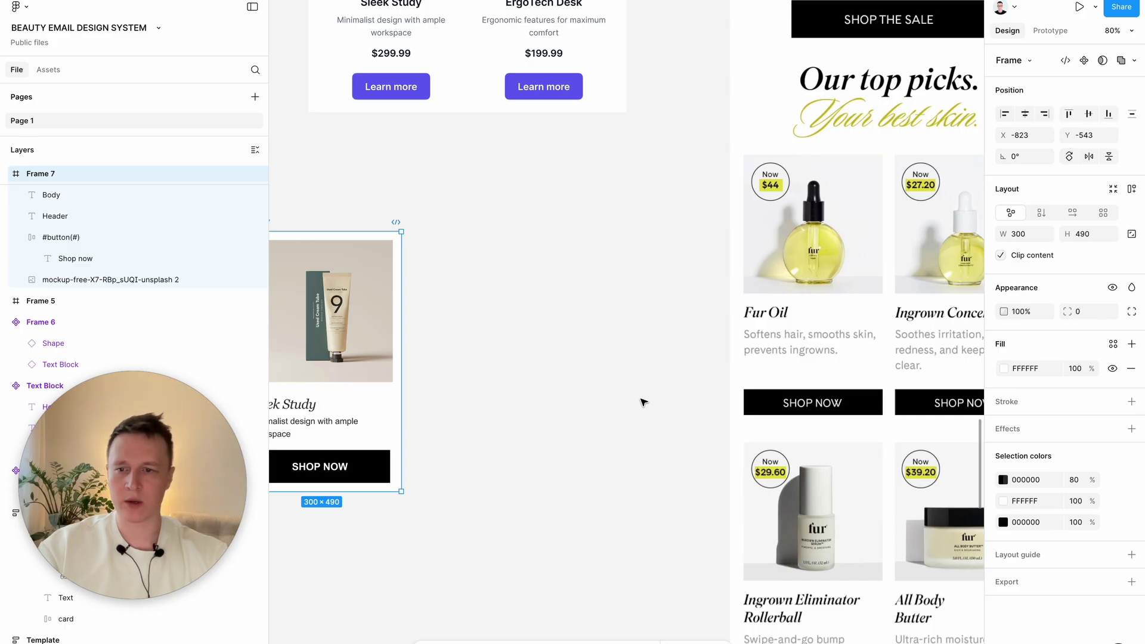
scroll(644, 403, "left", 3)
scroll(643, 402, "up", 1)
scroll(644, 402, "right", 3)
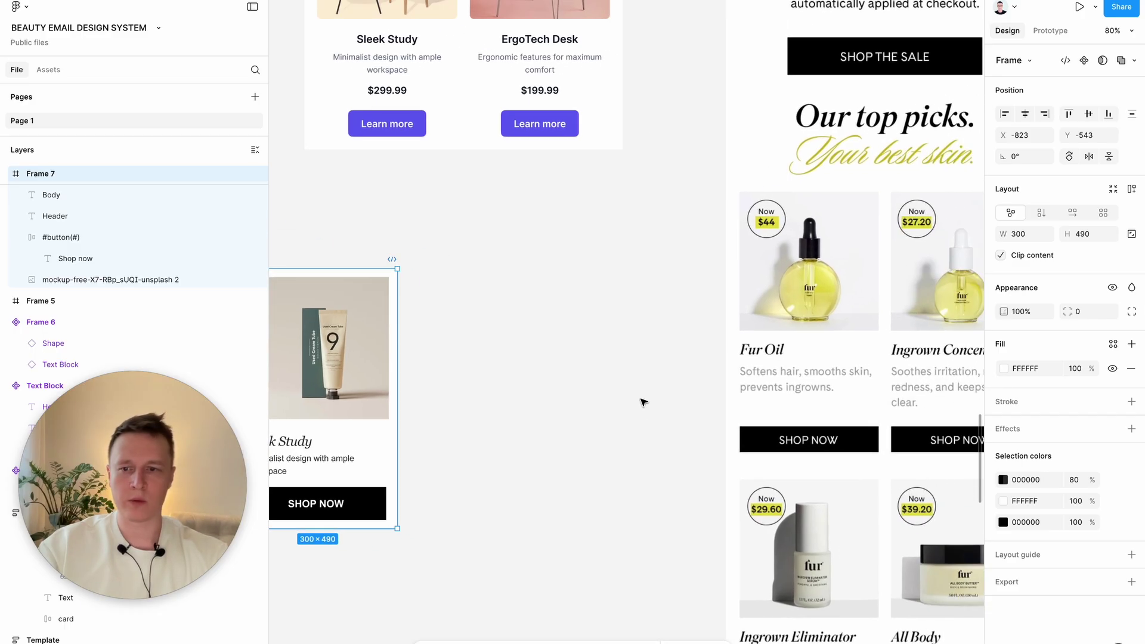
scroll(733, 267, "up", 5)
scroll(575, 157, "right", 2)
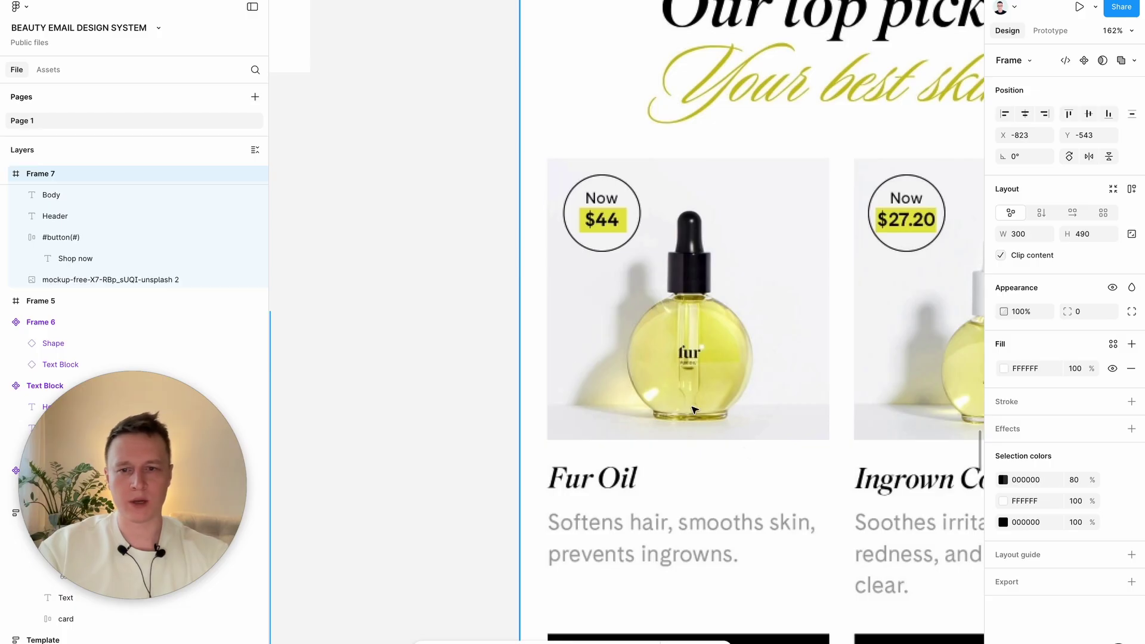
scroll(692, 411, "down", 1)
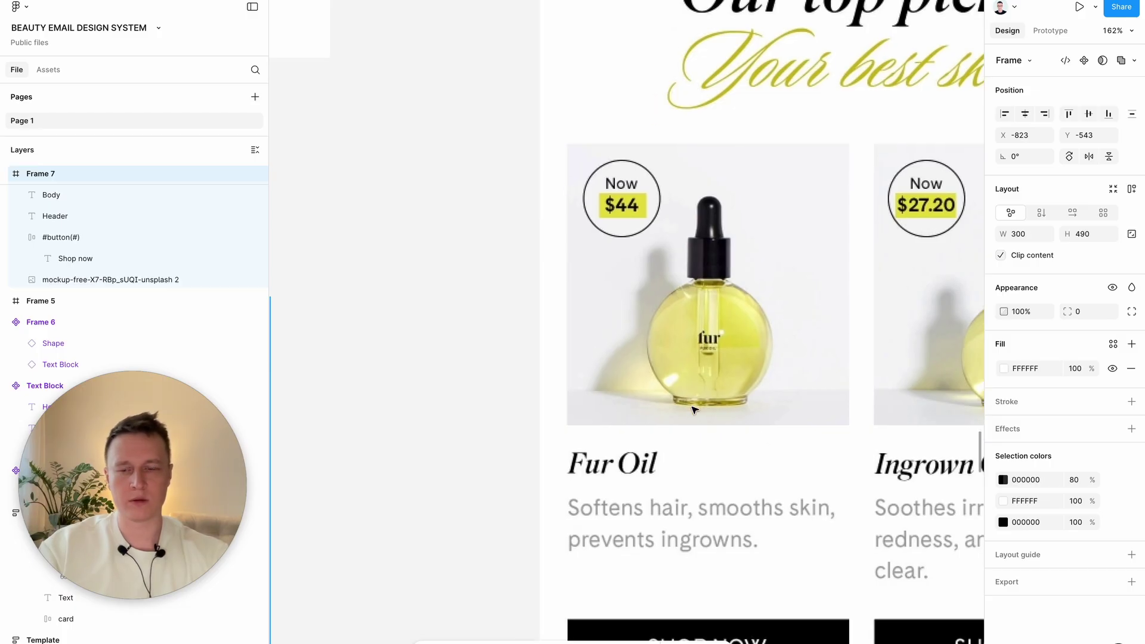
scroll(532, 148, "up", 5)
Place the cream tube image in the empty area beside the card, wrapped in its own 268 × 268 frame.
scroll(605, 265, "down", 5)
scroll(605, 265, "left", 4)
scroll(605, 265, "down", 8)
left_click_drag(495, 382, 859, 334)
scroll(838, 340, "right", 5)
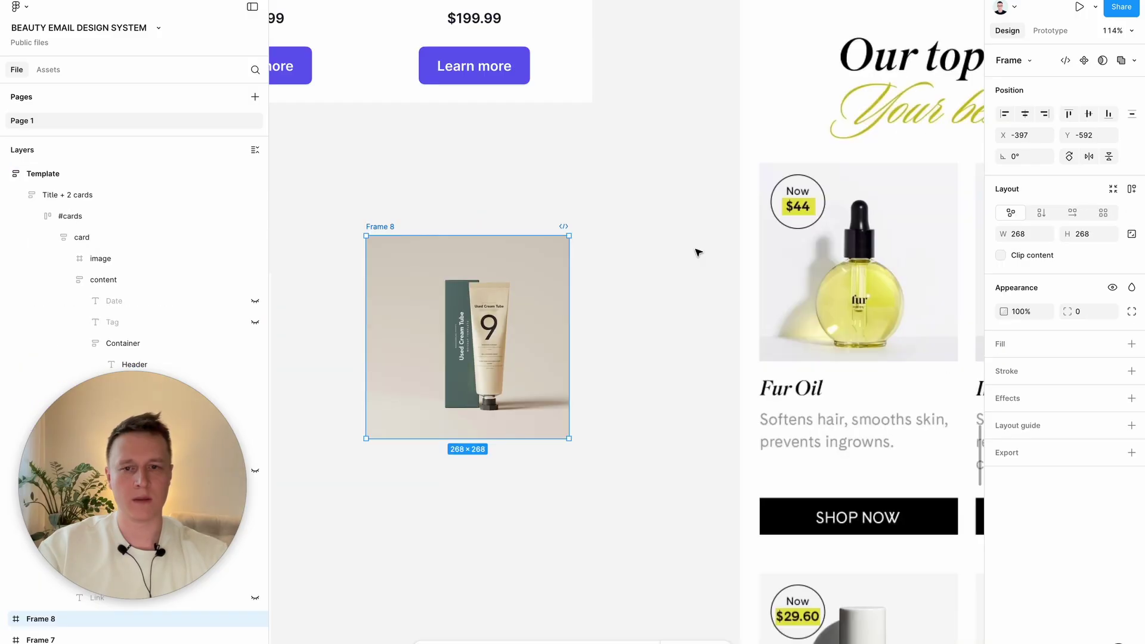
Move the cream tube frame to X -436, Y -548 and inspect the round price badge on the reference product image.
left_click(352, 253)
left_click_drag(354, 255, 327, 286)
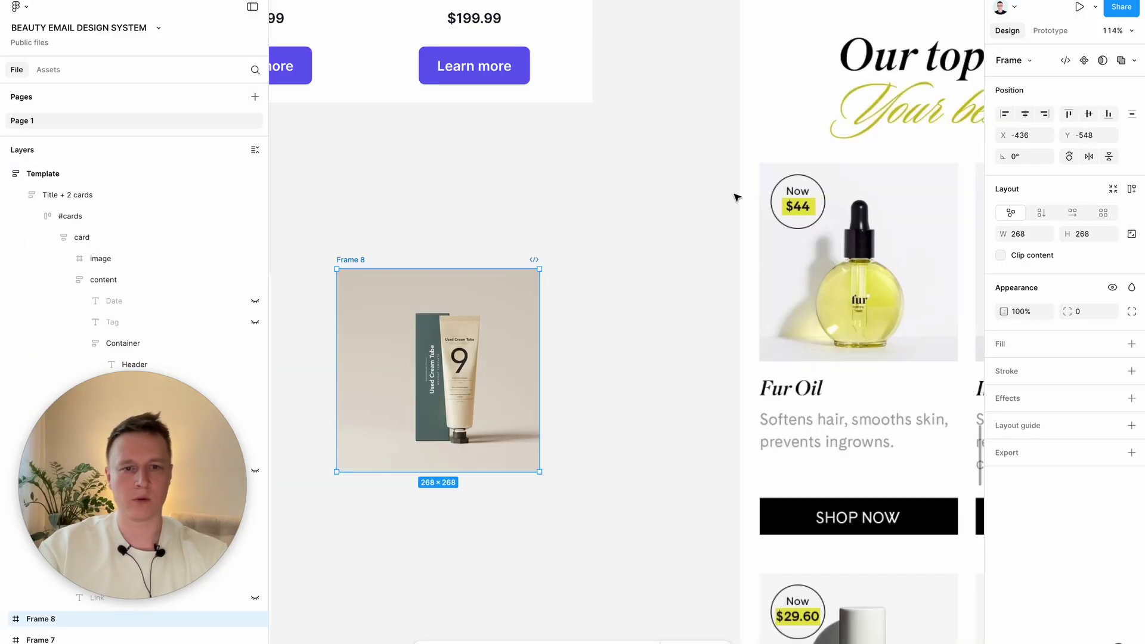
scroll(799, 212, "up", 3)
scroll(885, 176, "down", 4)
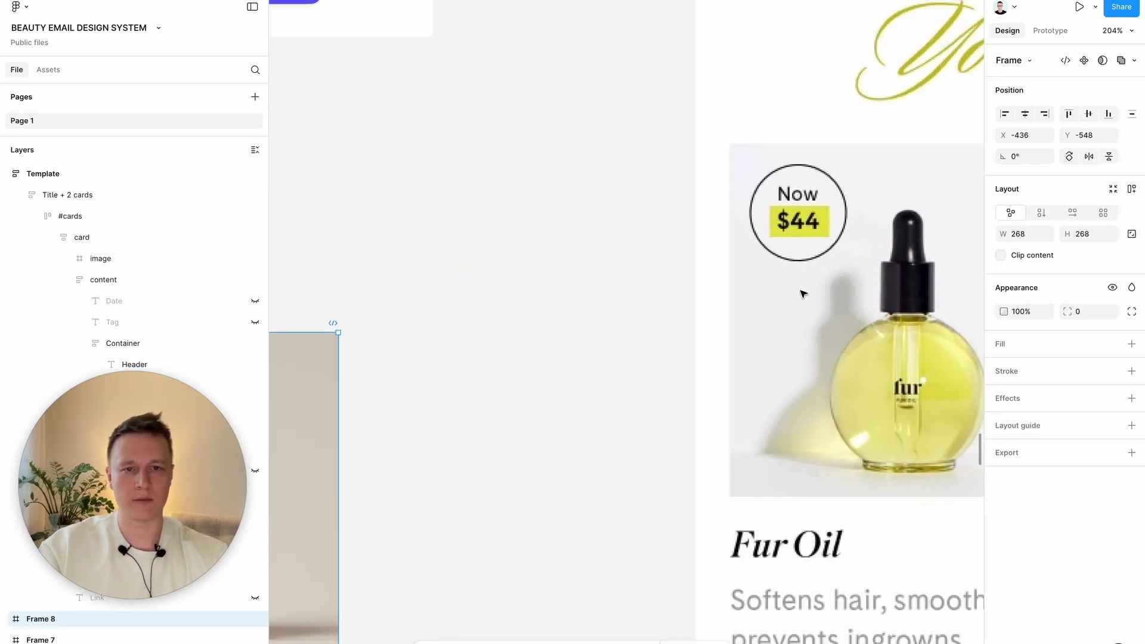
Place an instance of the badged image component below the original at X -458, Y -187 and test its Show Price tag property off and on.
left_click(565, 453)
left_click_drag(620, 282, 604, 528)
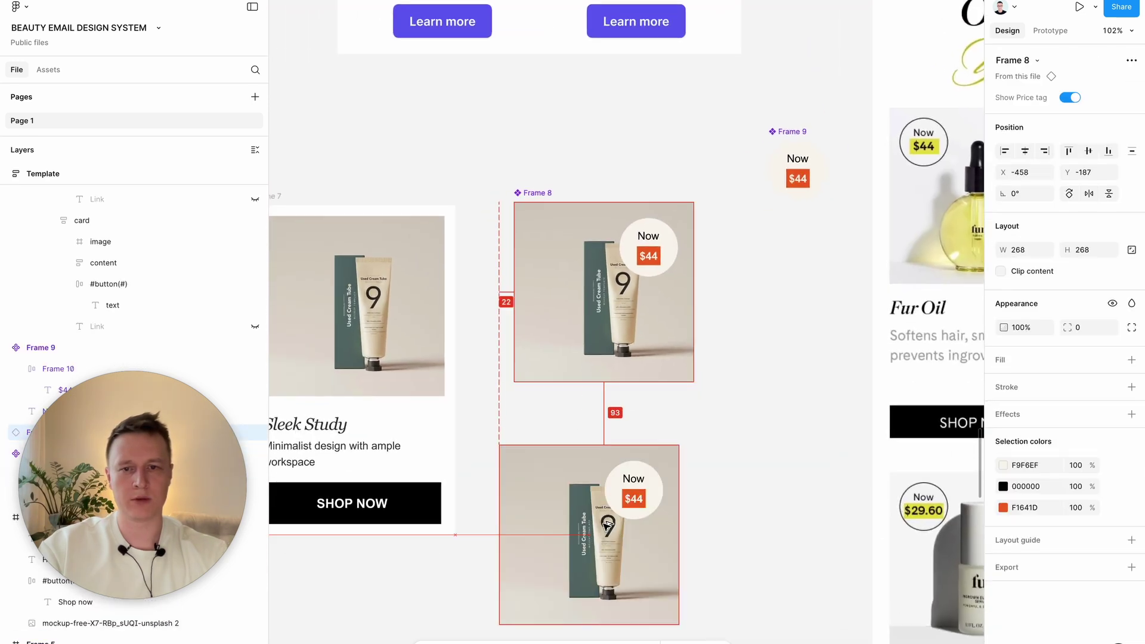
scroll(800, 463, "down", 2)
scroll(800, 463, "left", 2)
left_click(1069, 98)
left_click(1069, 98)
left_click(1069, 98)
left_click(1069, 98)
left_click(1070, 98)
left_click(1069, 98)
Delete the card's plain image and put the badged image instance in its place at X 15, Y 15.
left_click(922, 333)
left_click(729, 437)
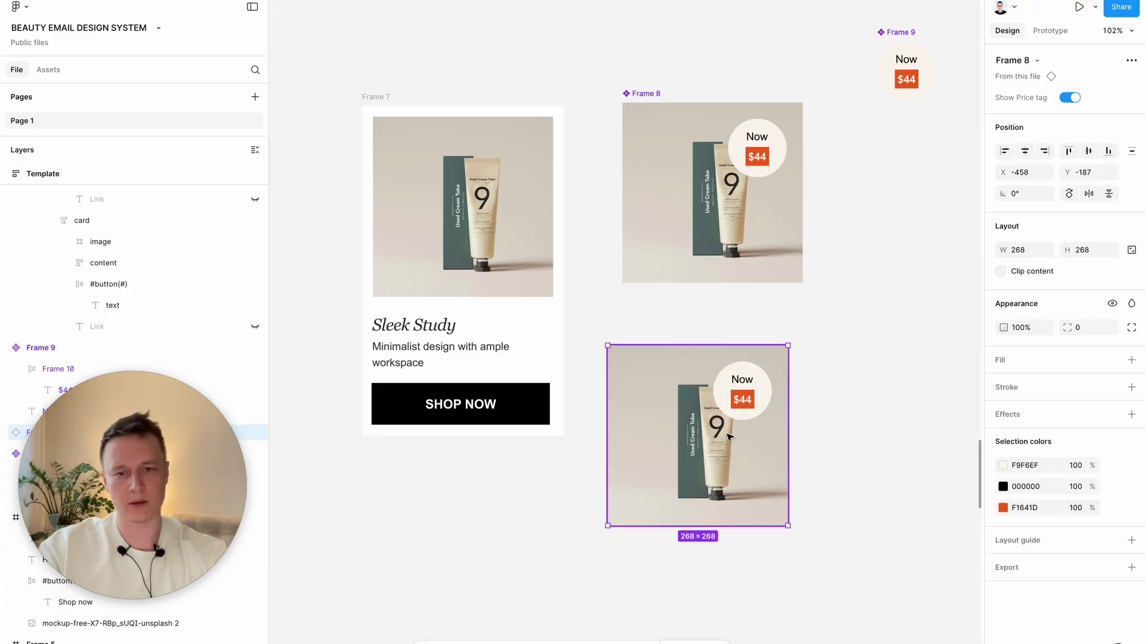
scroll(729, 437, "up", 3)
left_click(453, 296)
left_click_drag(453, 295, 361, 109)
key("Delete")
left_click_drag(760, 555, 525, 329)
left_click_drag(470, 364, 468, 365)
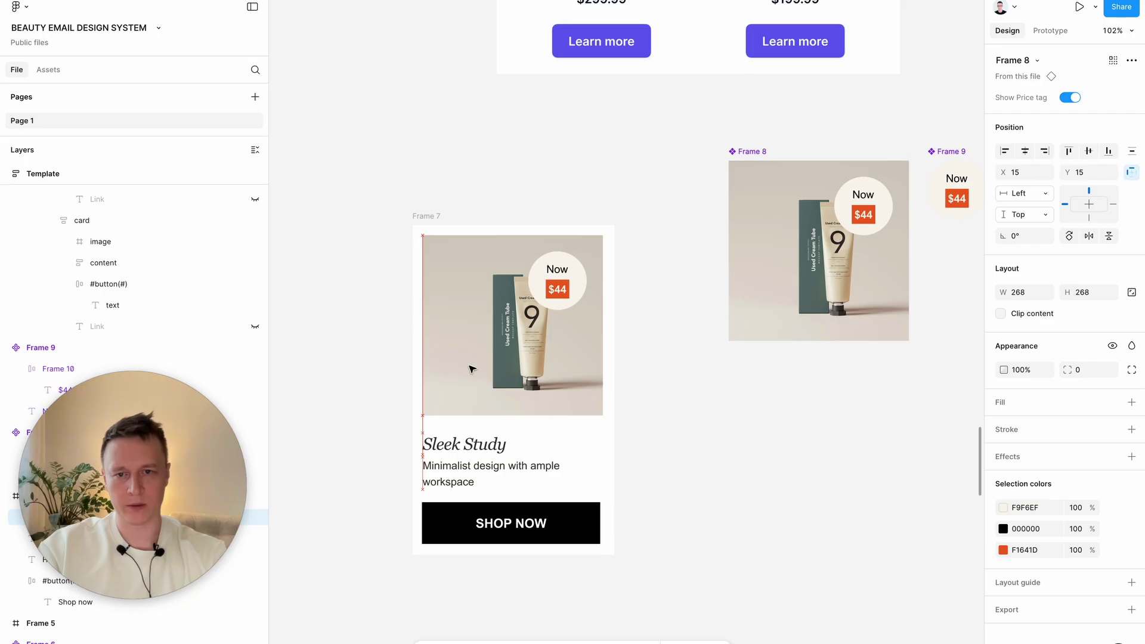
Move the card level with the image component and apply vertical auto layout with horizontal padding 16 and vertical padding 10.
left_click_drag(440, 213, 457, 153)
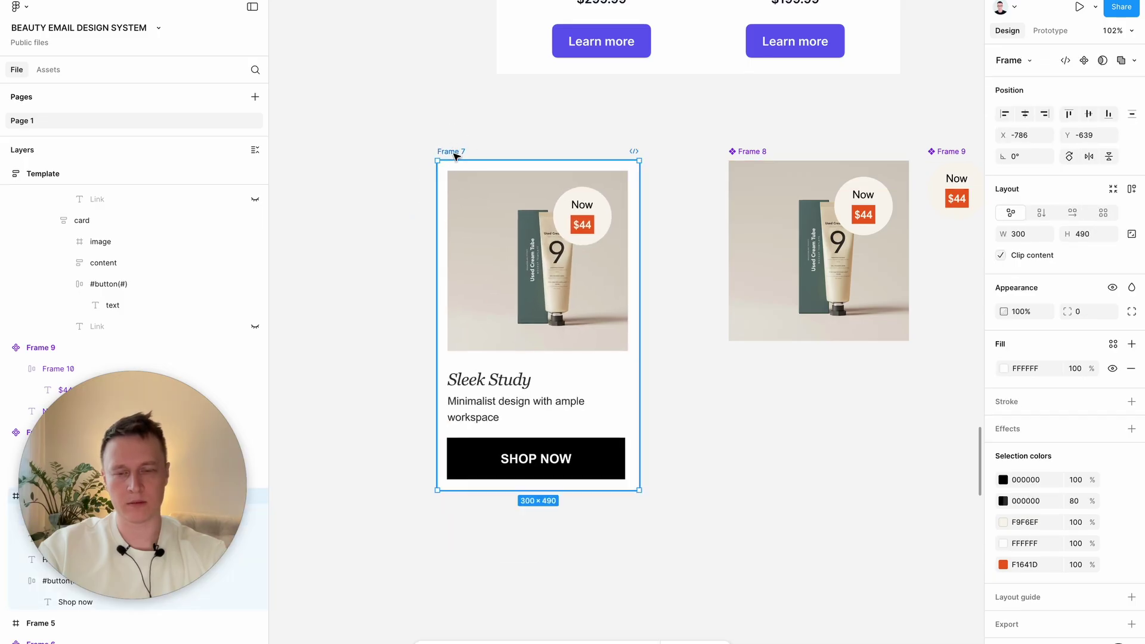
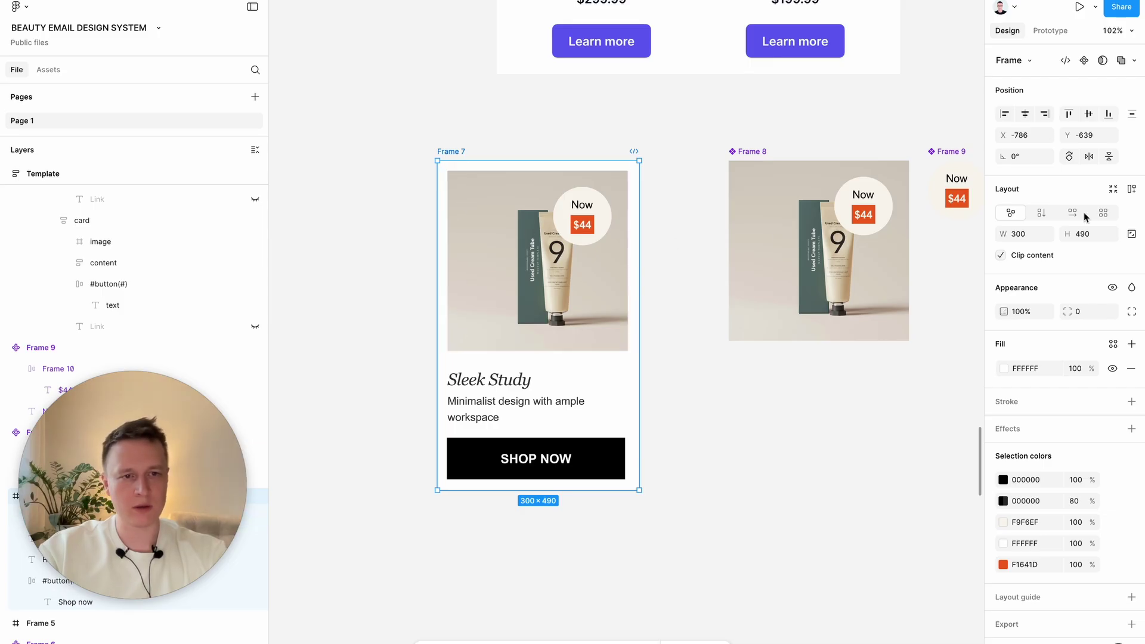
left_click(1132, 189)
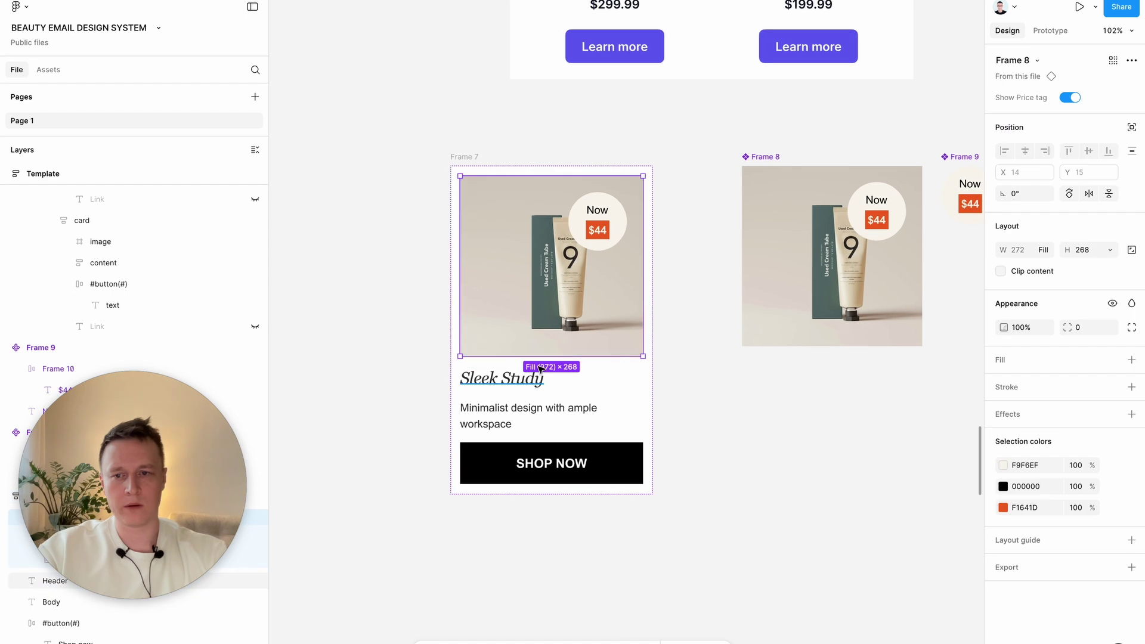
left_click(1087, 296)
type("10")
key("Return")
left_click(1023, 299)
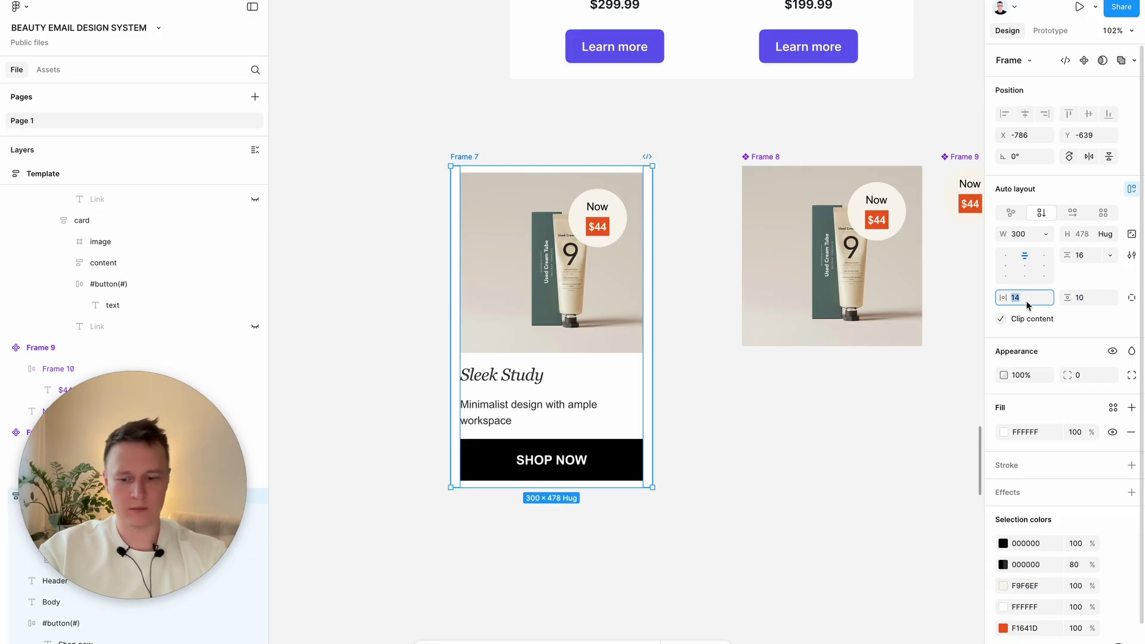
type("16")
key("Return")
Check the width sizing of the card's image, texts and button, and set the card's vertical padding to 16.
left_click(604, 318)
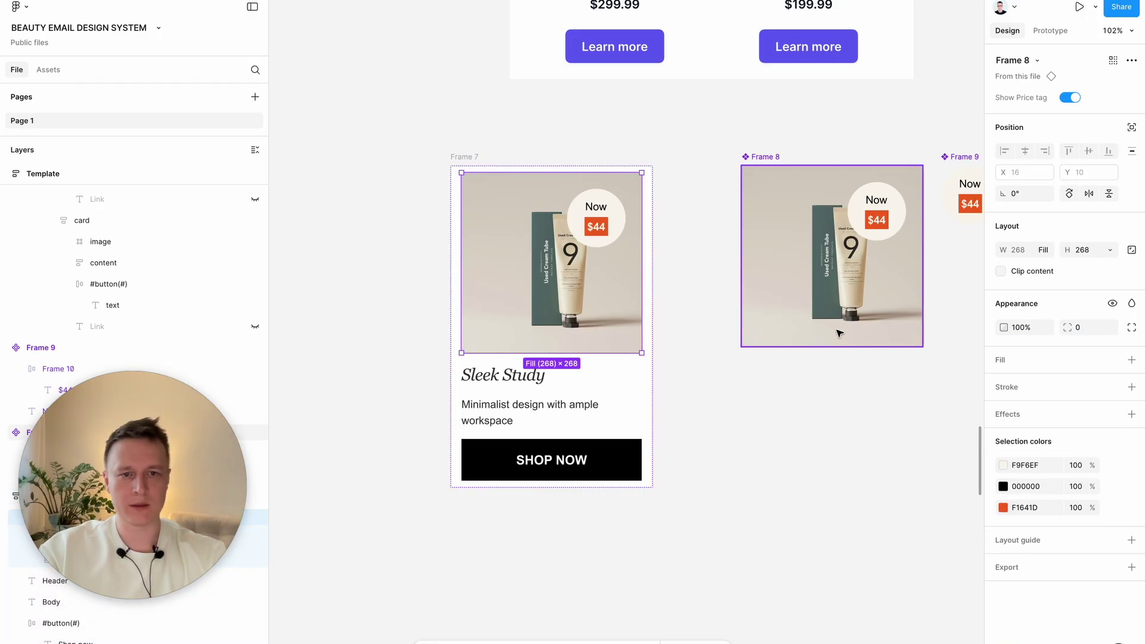
left_click(522, 379)
left_click(513, 406, "shift")
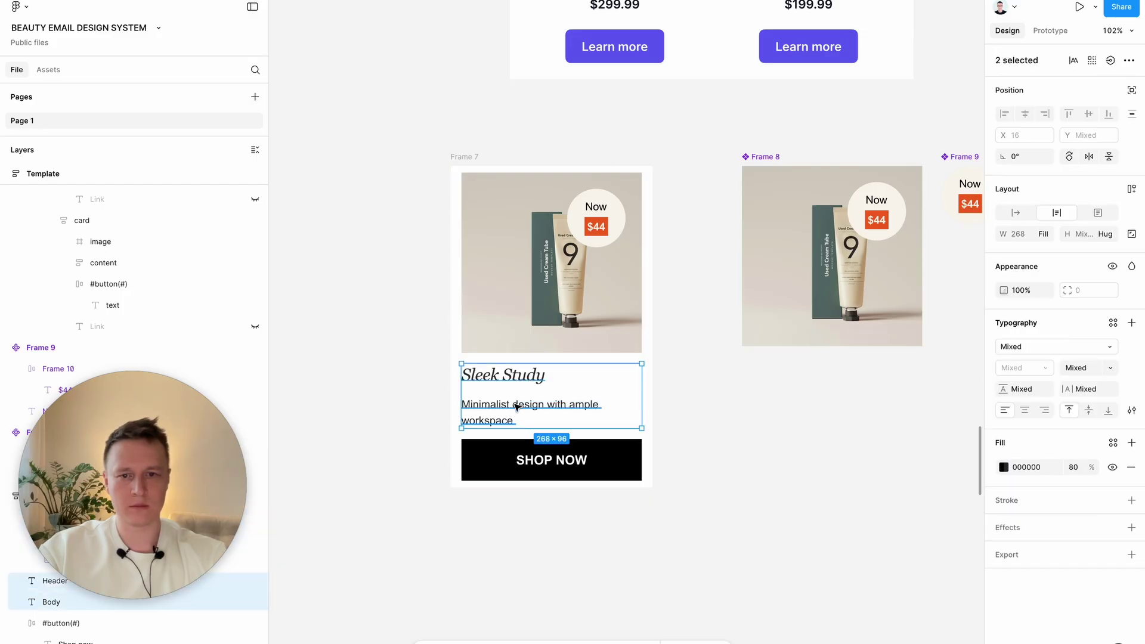
left_click(512, 457, "shift")
left_click(606, 327, "shift")
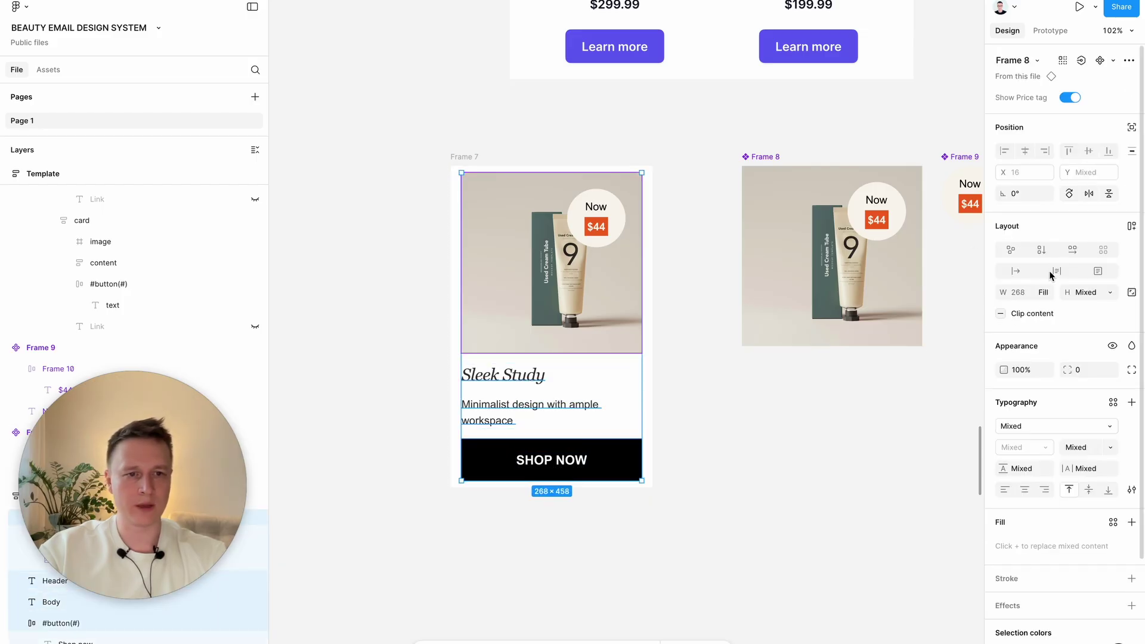
left_click(744, 499)
left_click(452, 159)
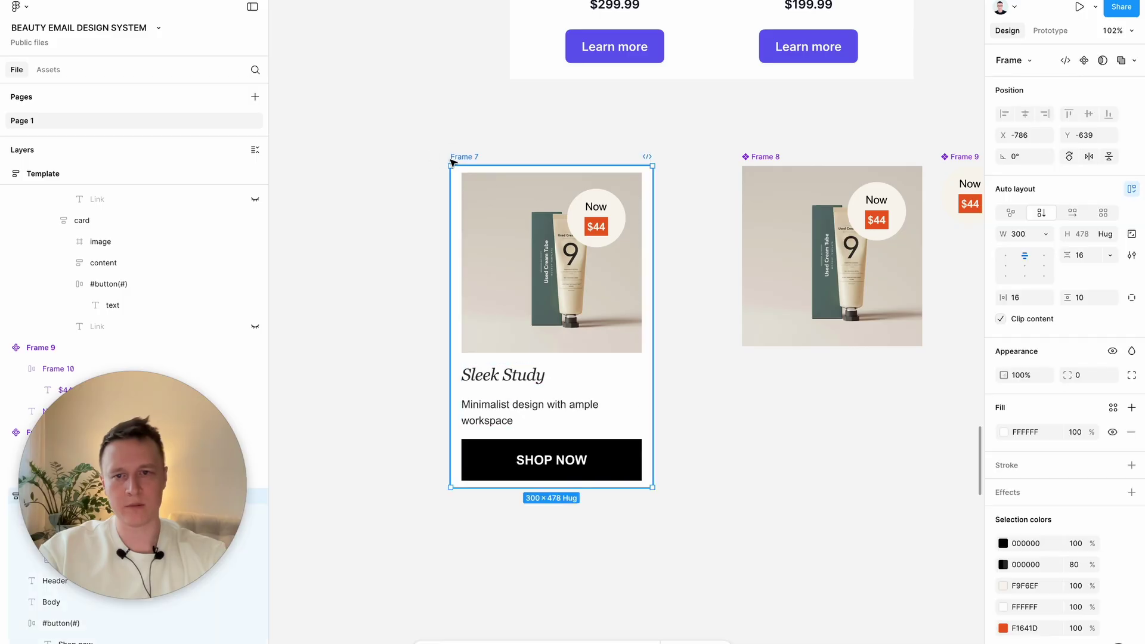
scroll(626, 361, "down", 3)
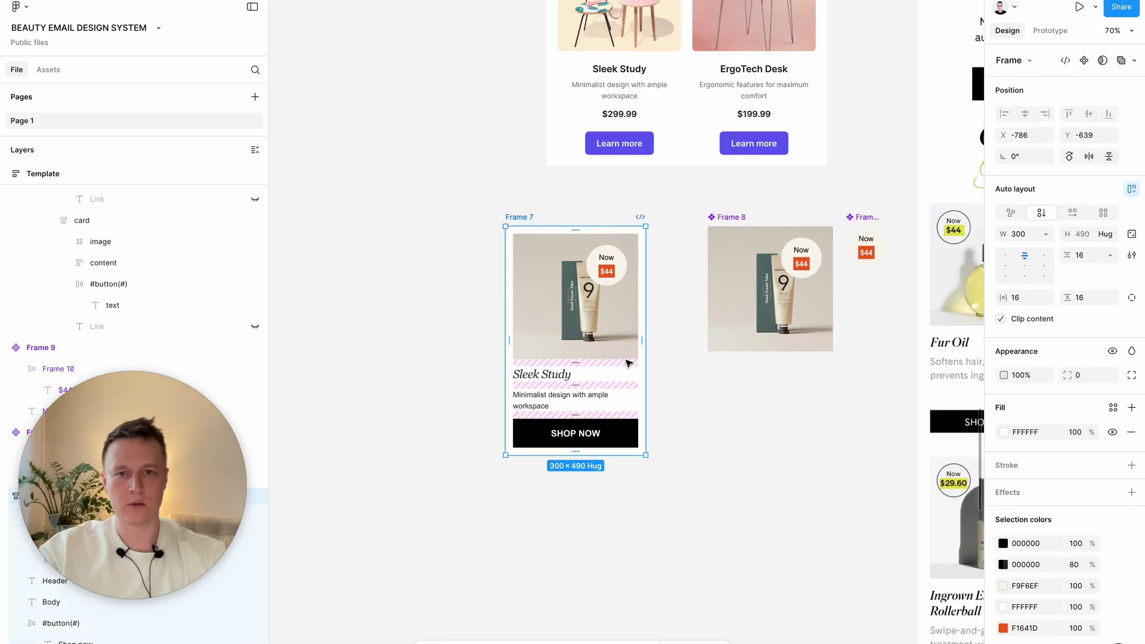
Turn the card into a component named "Product card" with Title and Description text properties, and reposition it on the canvas.
left_click_drag(588, 360, 508, 451)
scroll(508, 451, "down", 3)
left_click_drag(566, 391, 611, 302)
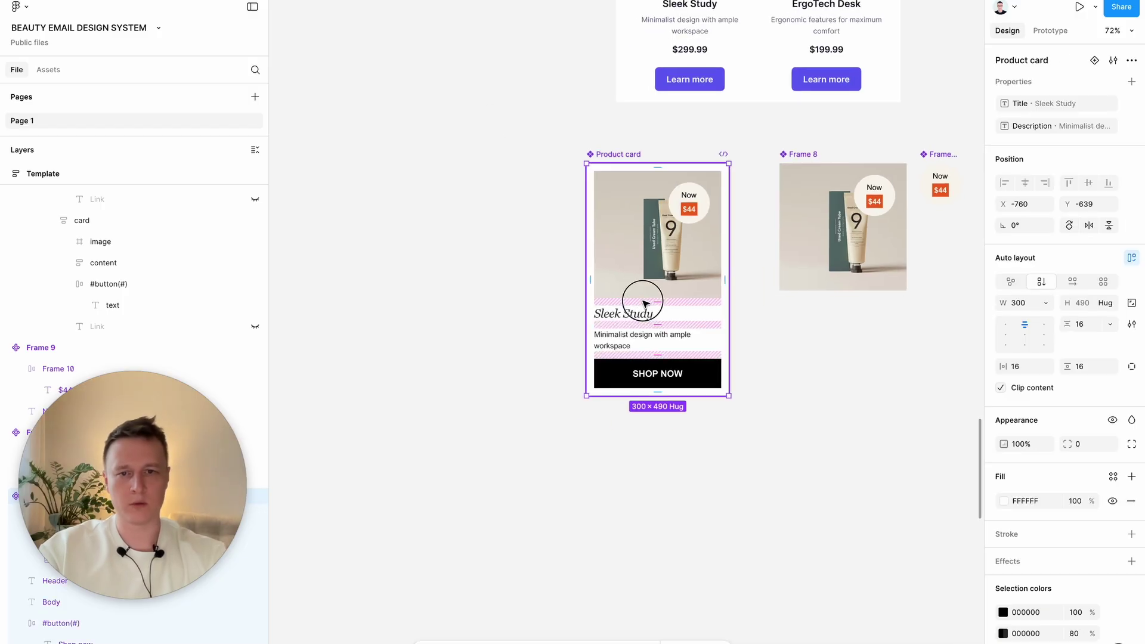
left_click_drag(639, 296, 531, 289)
Place two Product card instances side by side below the component and wrap them in a horizontal auto layout frame.
scroll(530, 289, "down", 3)
left_click_drag(596, 164, 705, 456, "alt")
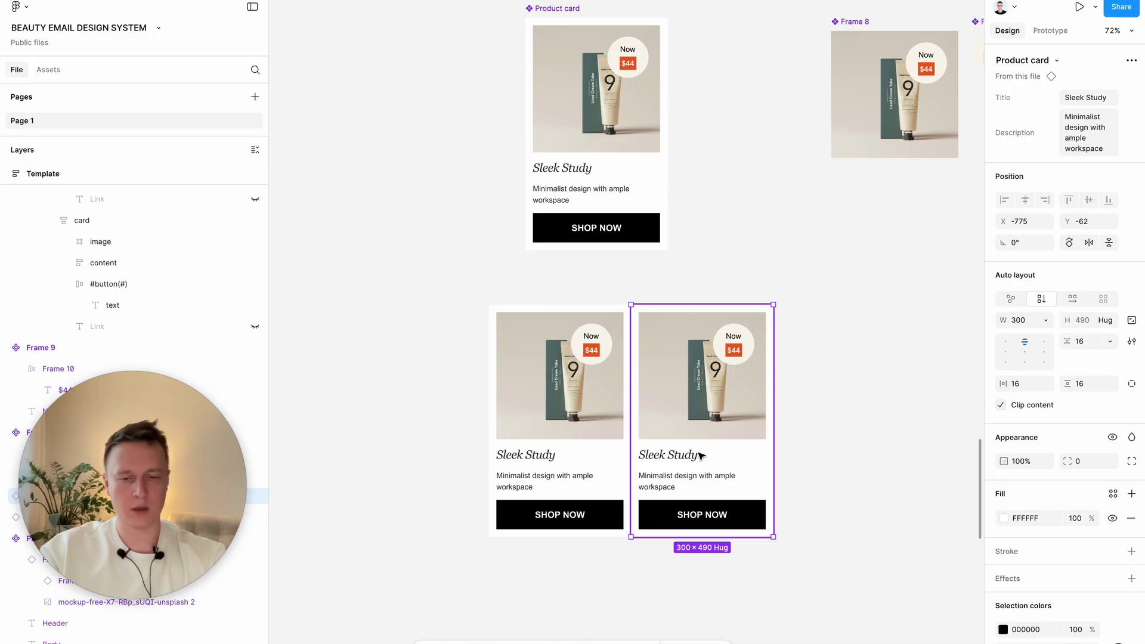
left_click(602, 447, "shift")
key("shift+a")
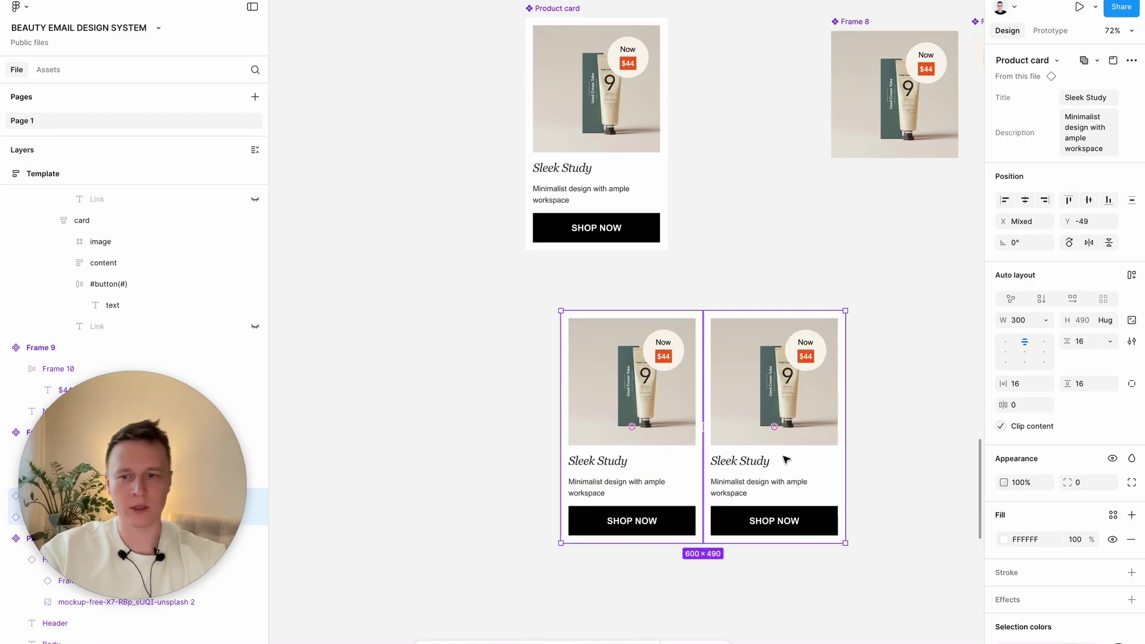
left_click(440, 425)
left_click_drag(397, 410, 885, 420)
scroll(886, 420, "down", 2)
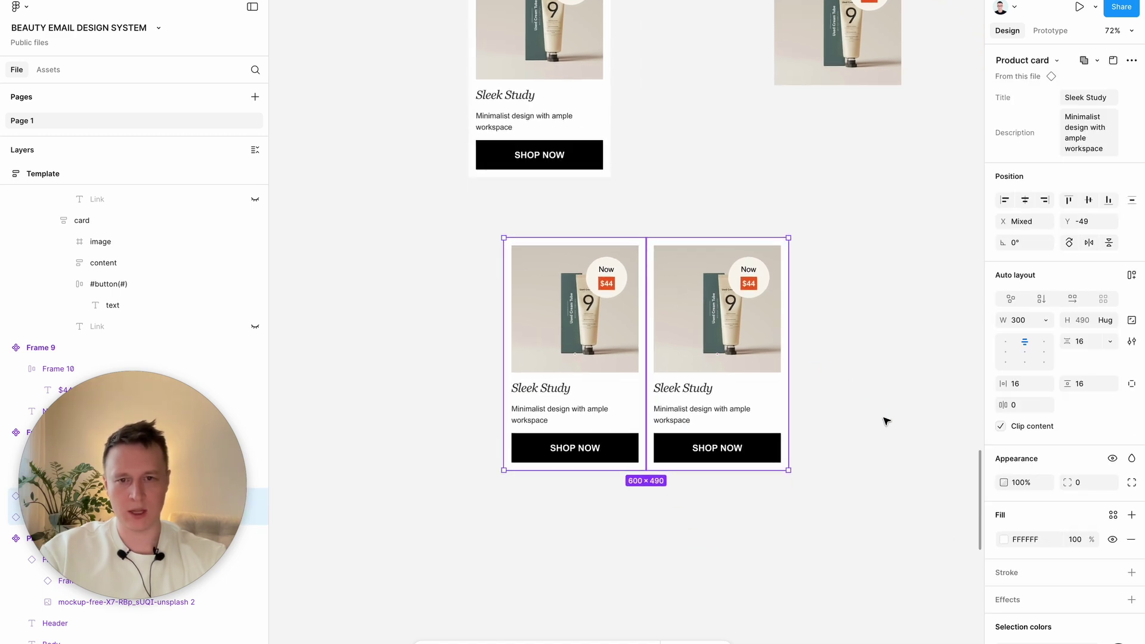
key("shift+a")
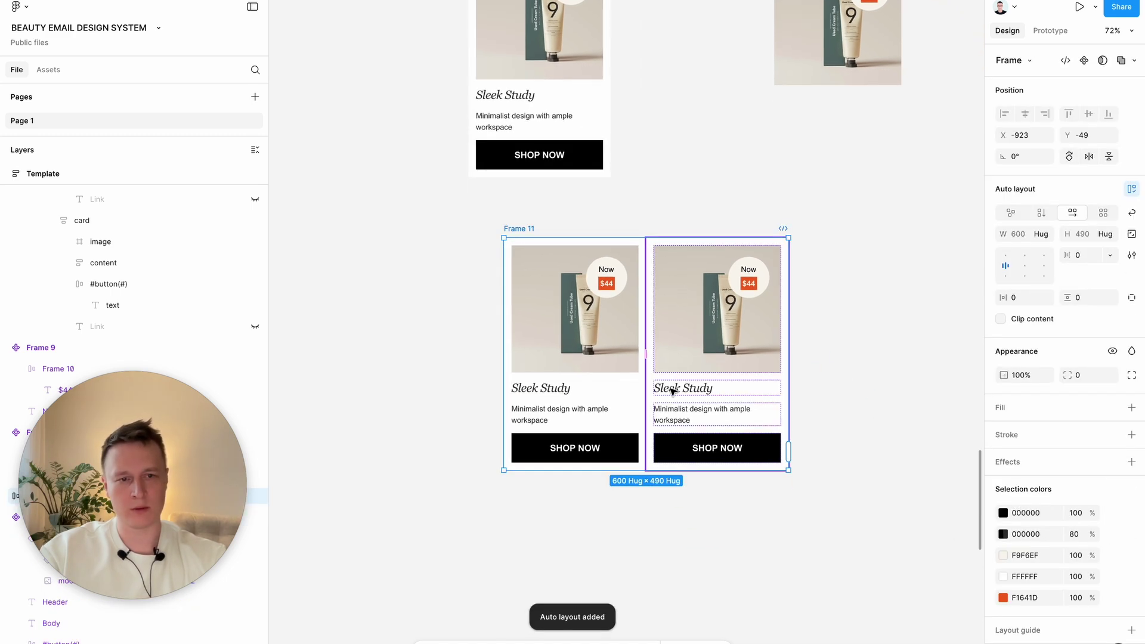
Rename the frame holding the two product cards to "#cards".
scroll(673, 391, "down", 1)
left_click(605, 189)
left_click(542, 202)
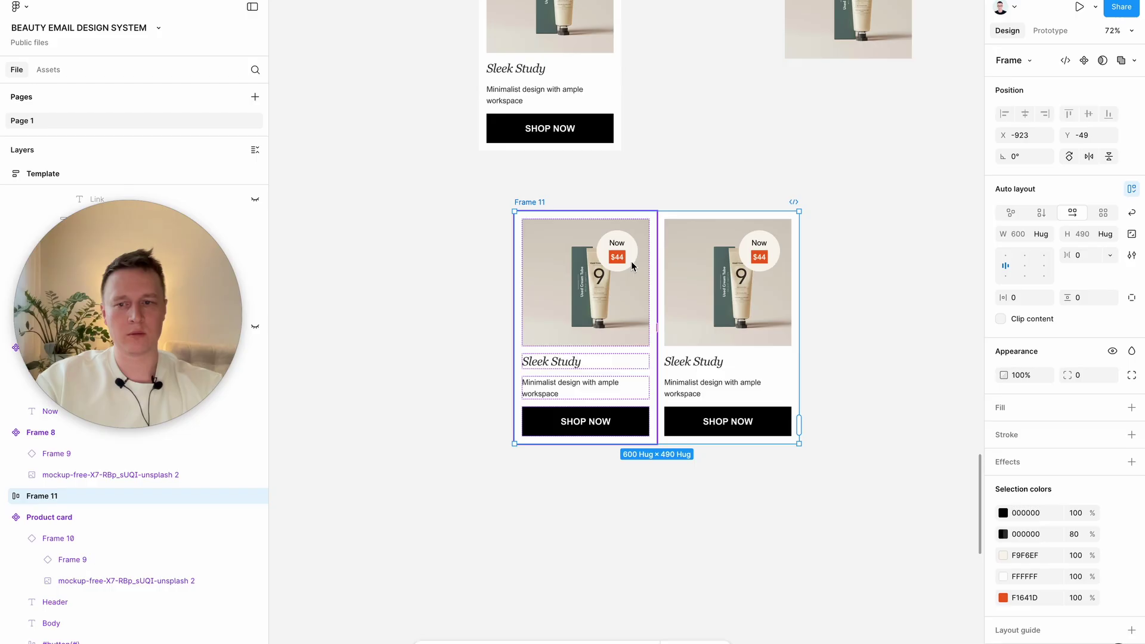
left_click(567, 186)
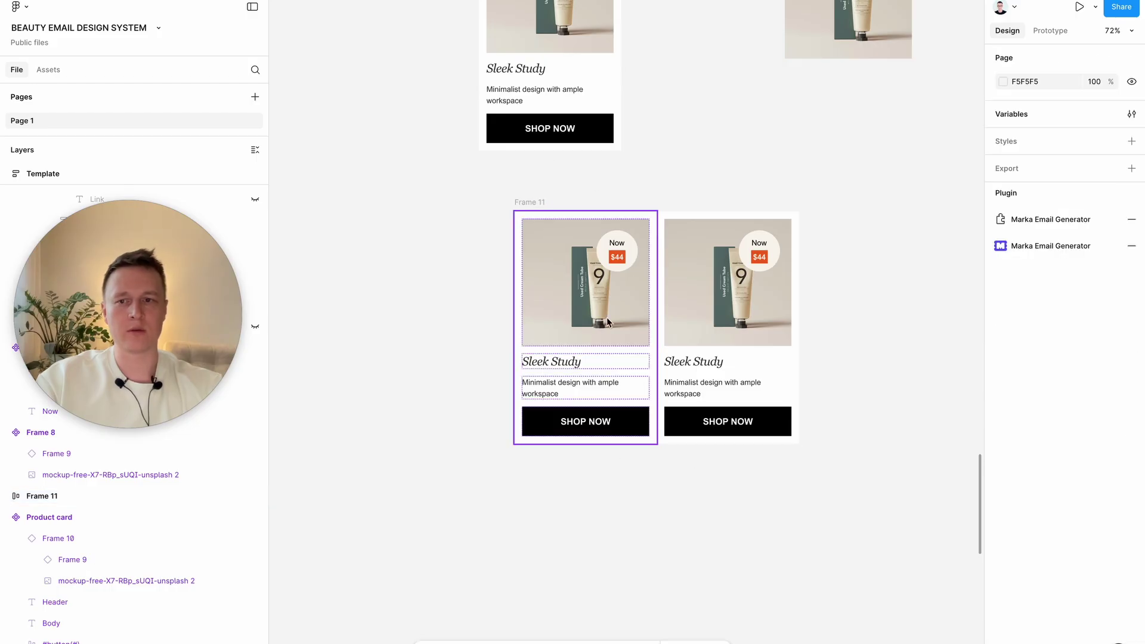
left_click(540, 202)
key("ctrl+r")
type("#")
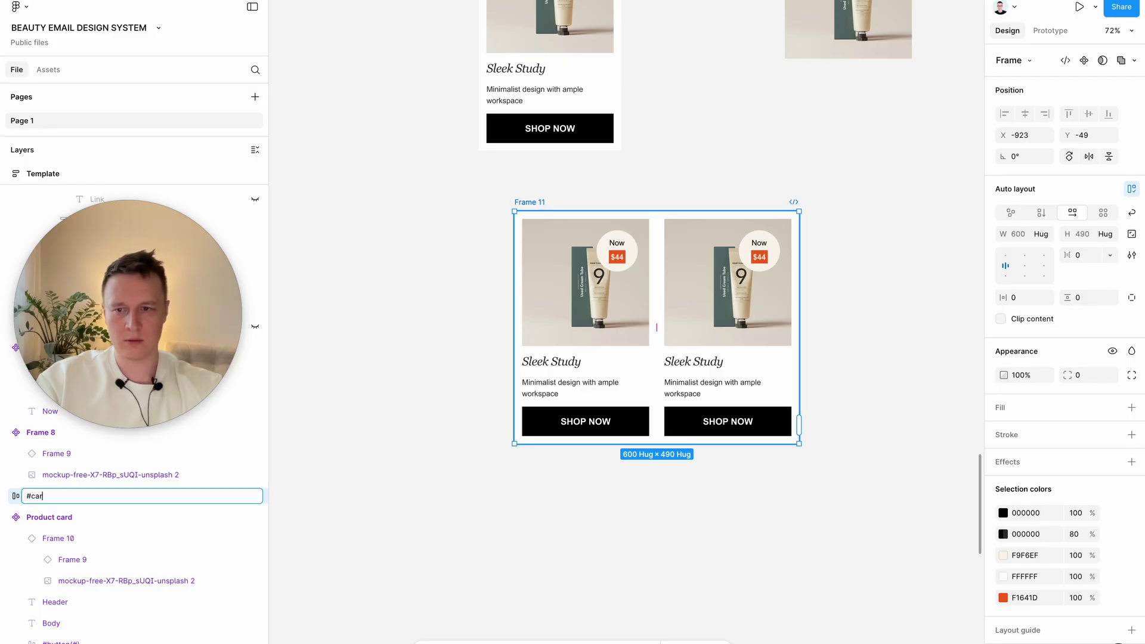
key("Return")
Bring a 600 px wide Template frame to the empty canvas area and nest the #cards frame inside it.
scroll(650, 370, "down", 5)
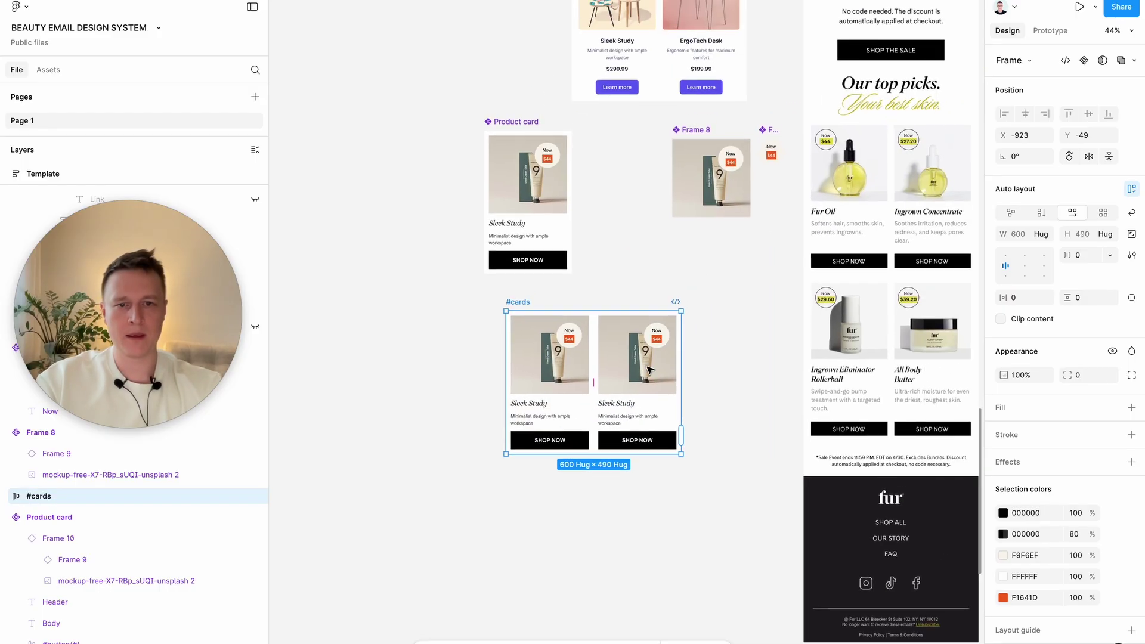
scroll(649, 370, "right", 3)
scroll(649, 370, "down", 3)
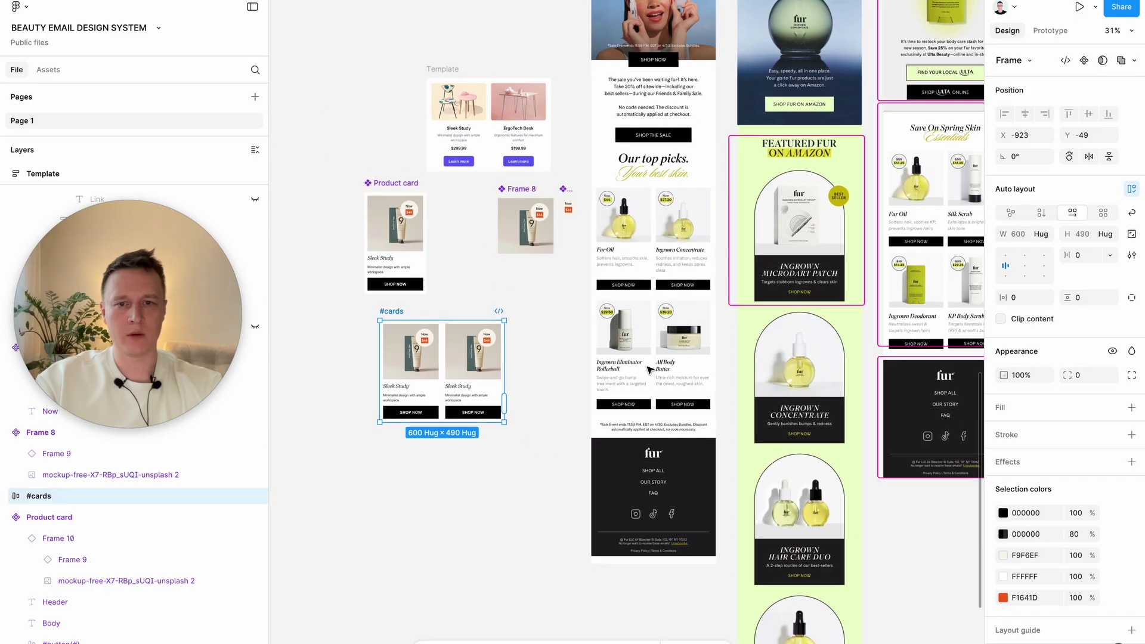
scroll(649, 369, "left", 3)
scroll(650, 370, "up", 3)
scroll(649, 370, "down", 5)
scroll(649, 370, "right", 3)
scroll(649, 370, "right", 5)
scroll(649, 370, "down", 3)
left_click(932, 385)
scroll(933, 384, "down", 3)
left_click_drag(933, 385, 422, 340)
scroll(422, 340, "up", 5)
left_click_drag(541, 272, 483, 375)
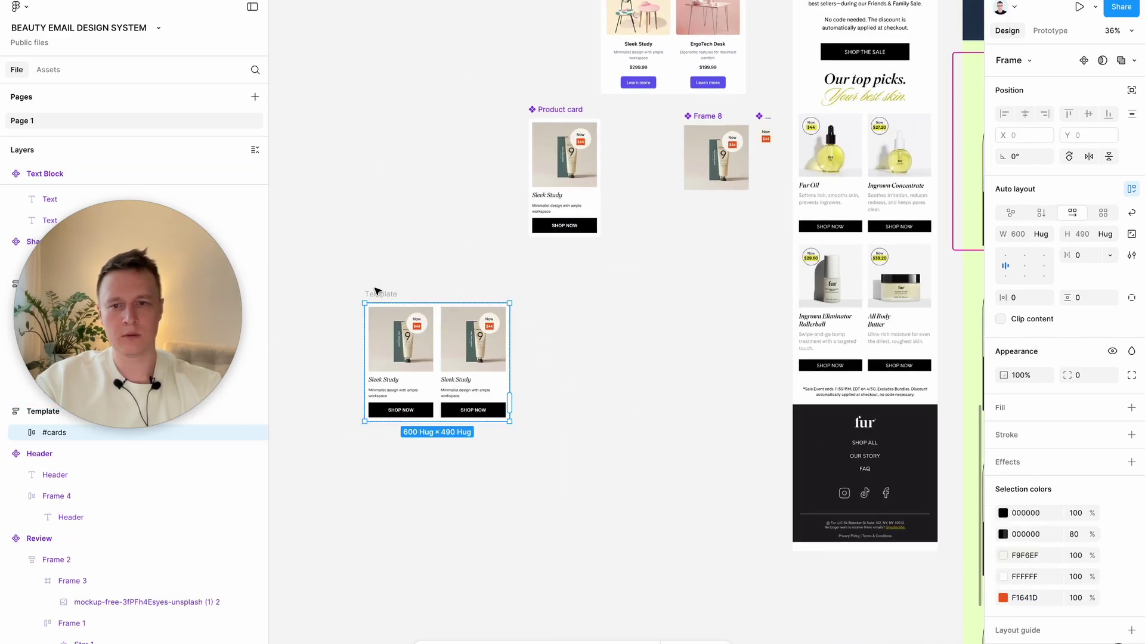
Preview the cards template in the Marka Email Generator plugin, narrow its window, and check that the card texts can be selected.
left_click(667, 404)
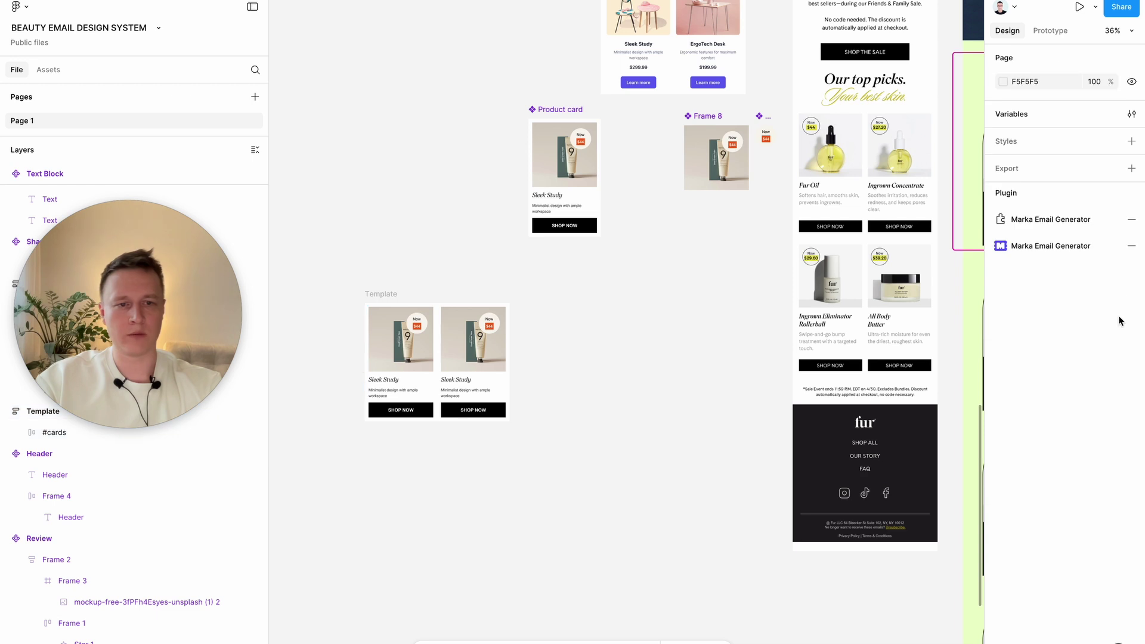
left_click(1027, 245)
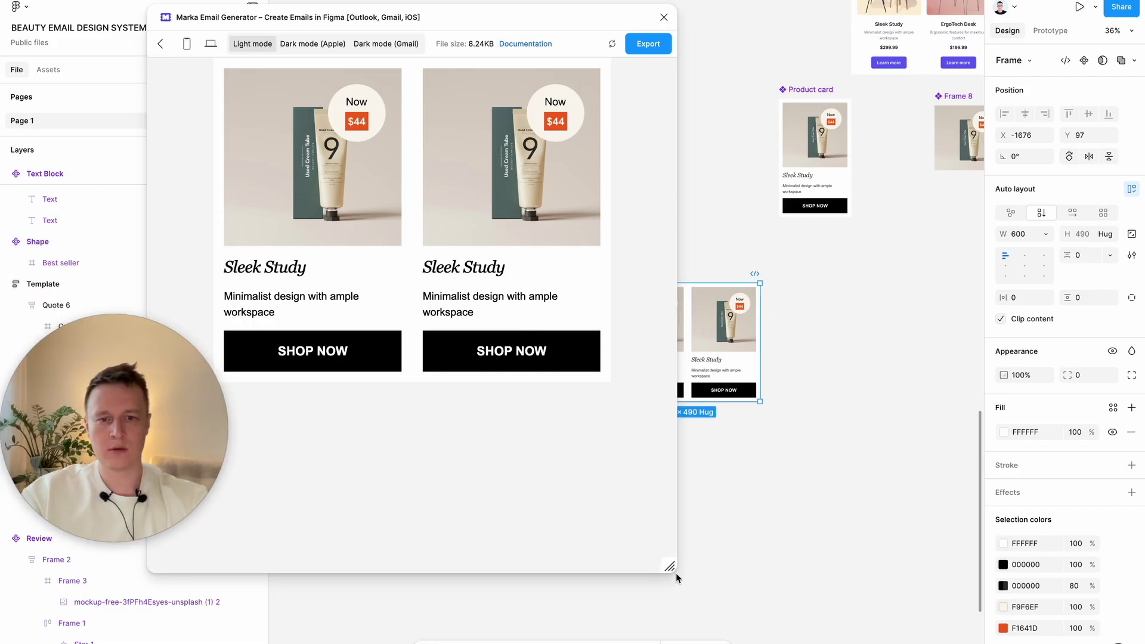
left_click_drag(677, 575, 629, 590)
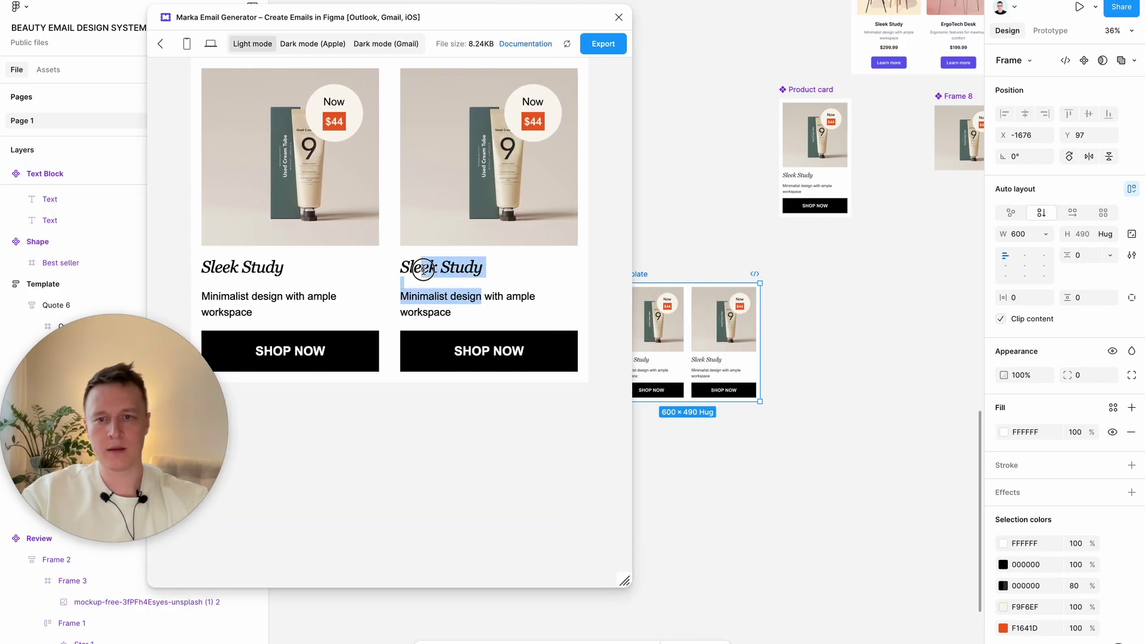
left_click(469, 280)
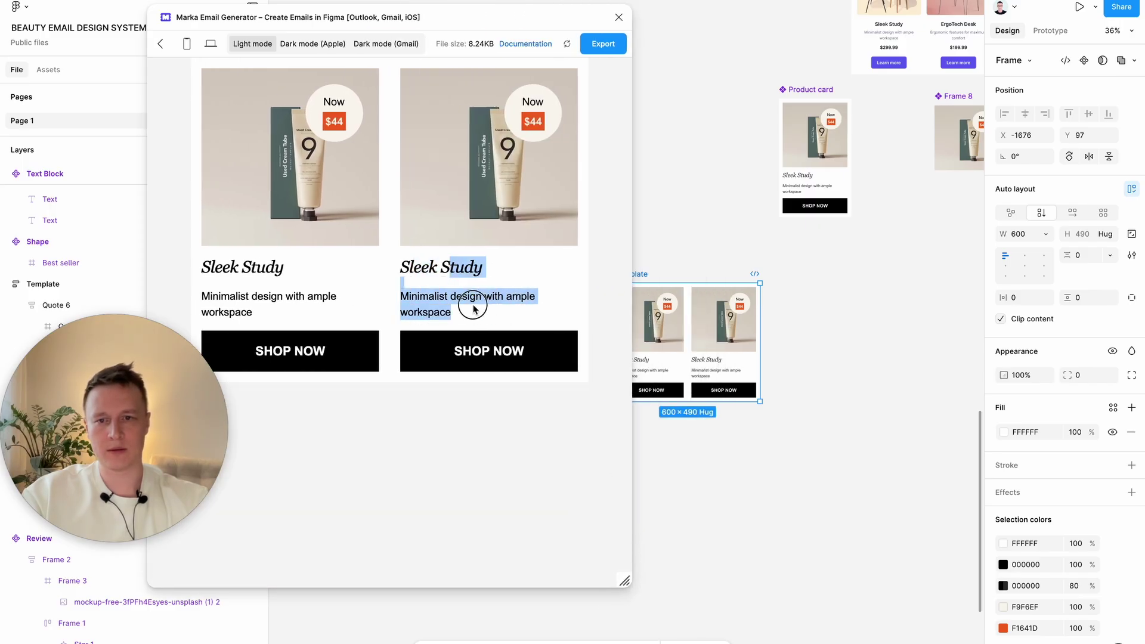
left_click(425, 298)
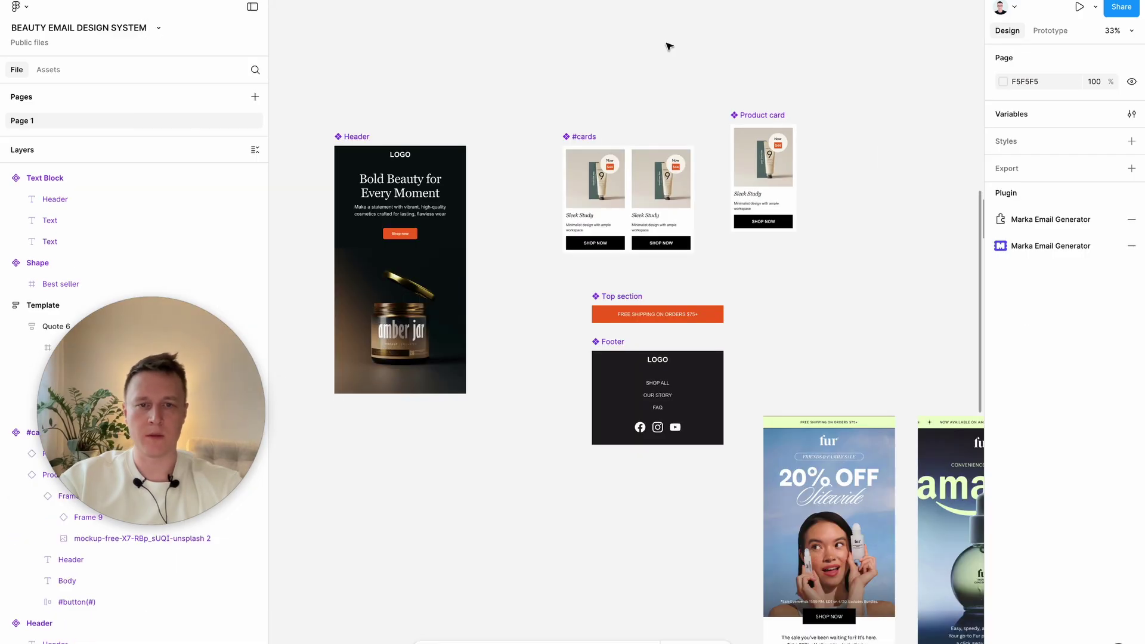
Open the Marka Email Generator plugin and add the Top section component to its custom components for the current file.
left_click(1043, 252)
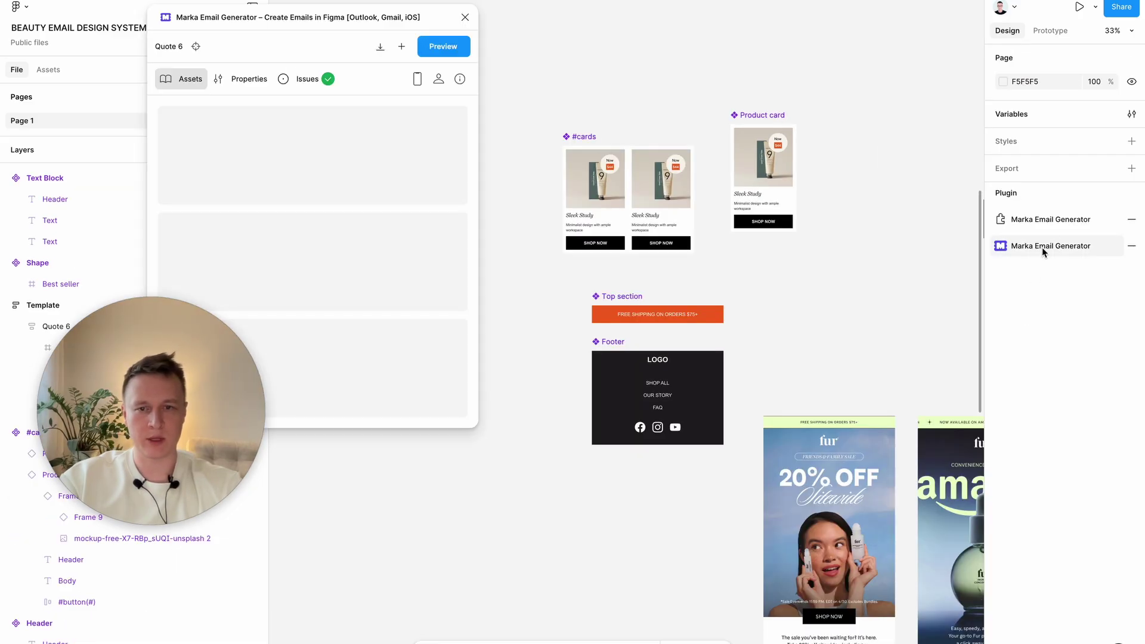
scroll(793, 272, "right", 6)
scroll(793, 272, "down", 2)
scroll(793, 272, "right", 5)
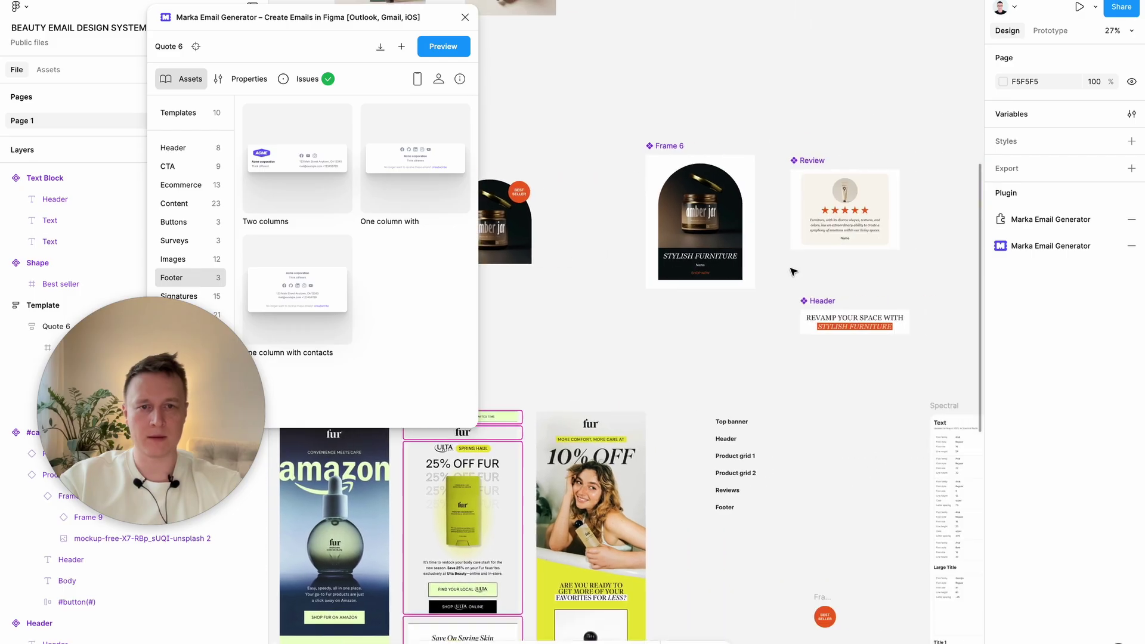
scroll(793, 269, "left", 5)
scroll(553, 251, "left", 3)
scroll(609, 294, "up", 2)
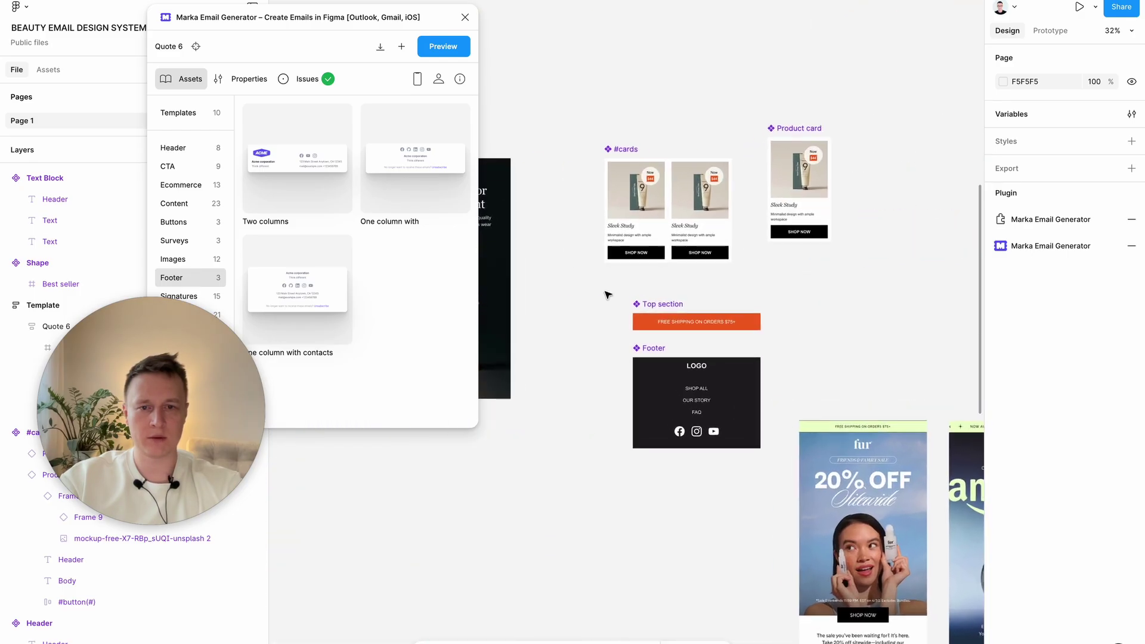
left_click(675, 316)
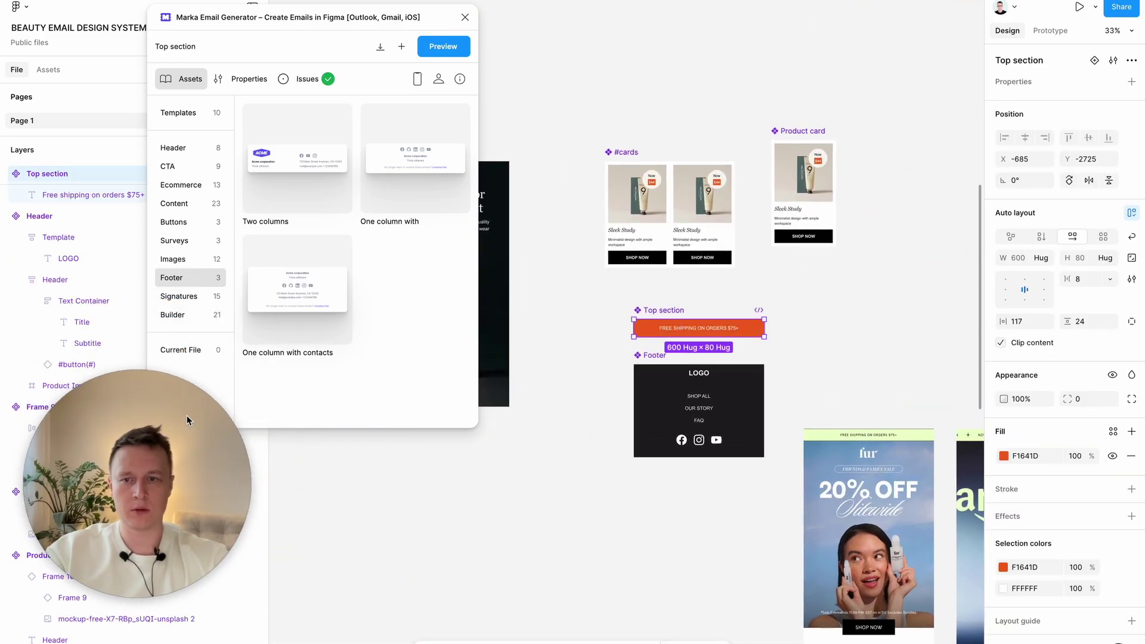
left_click(199, 346)
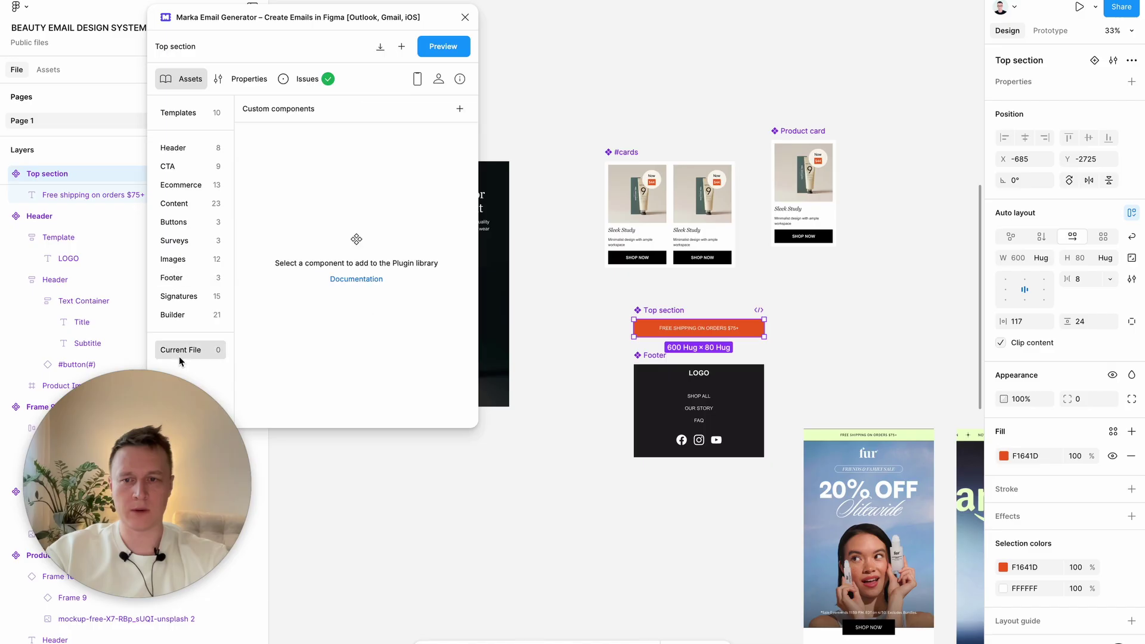
left_click(460, 109)
Add the Footer, the dark hero Header and the #cards component to the plugin's custom components.
scroll(641, 257, "left", 3)
scroll(642, 257, "down", 1)
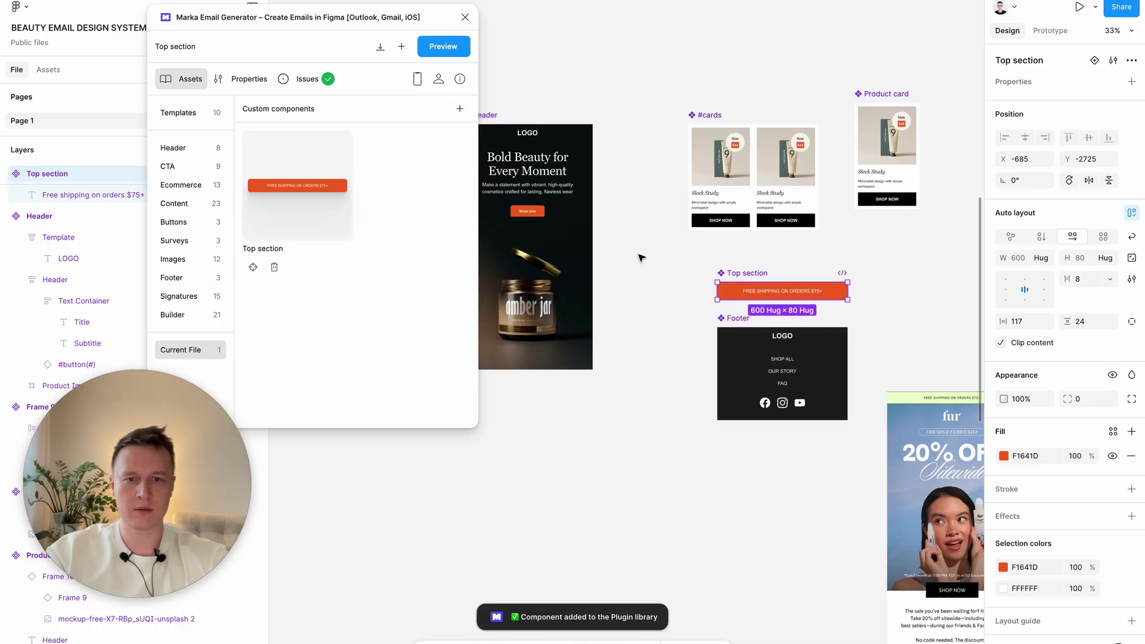
left_click(739, 320)
left_click(460, 109)
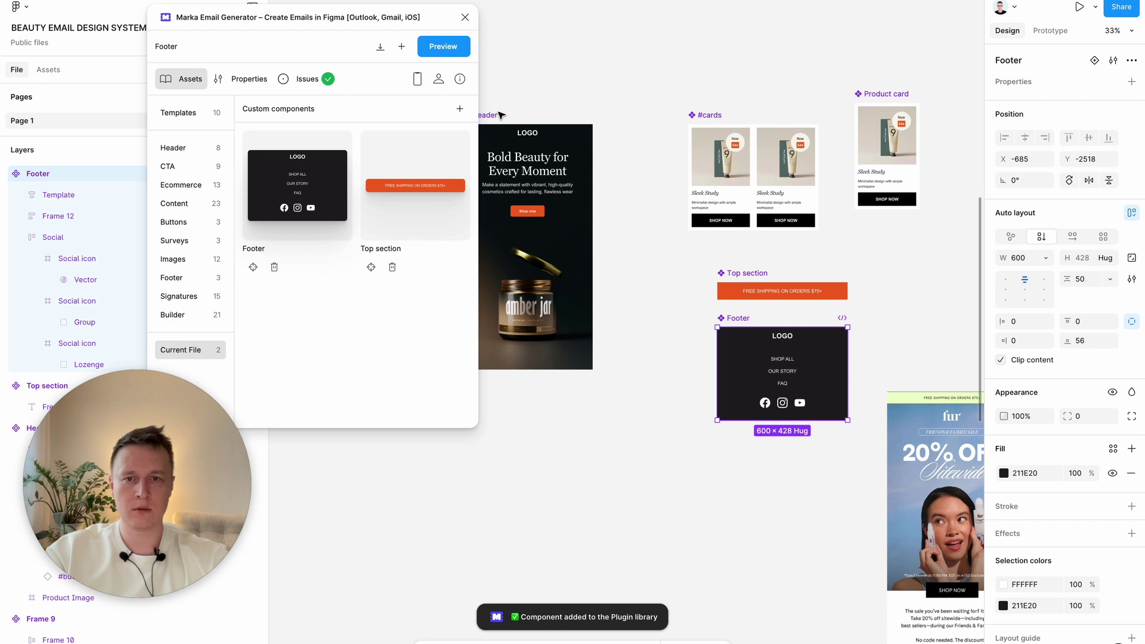
left_click(480, 112)
left_click(459, 109)
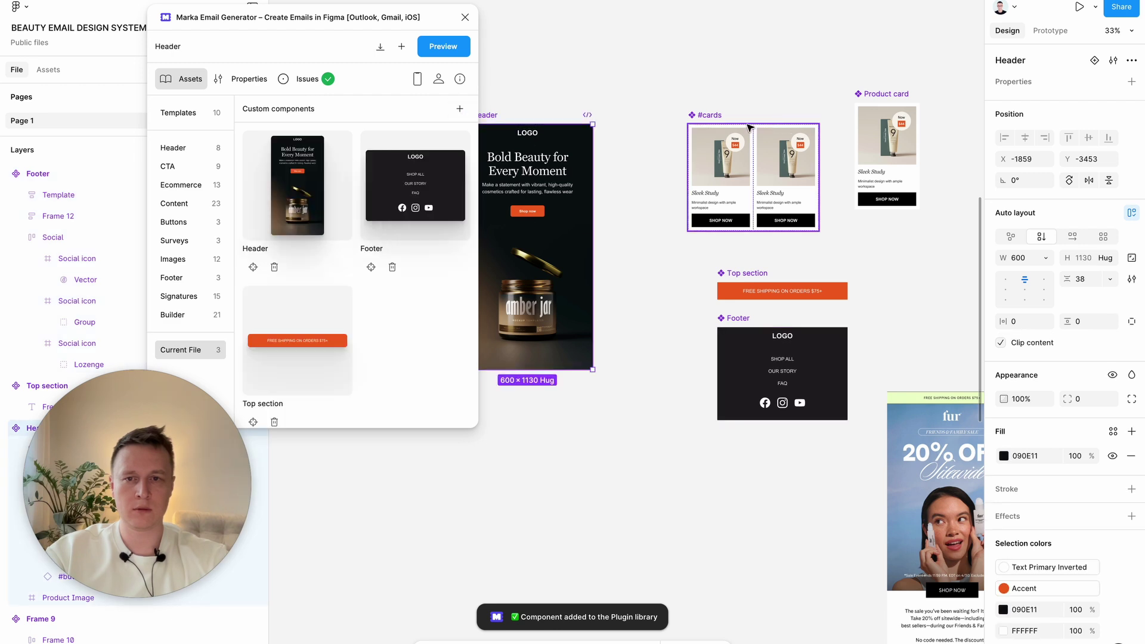
left_click(726, 114)
left_click(460, 109)
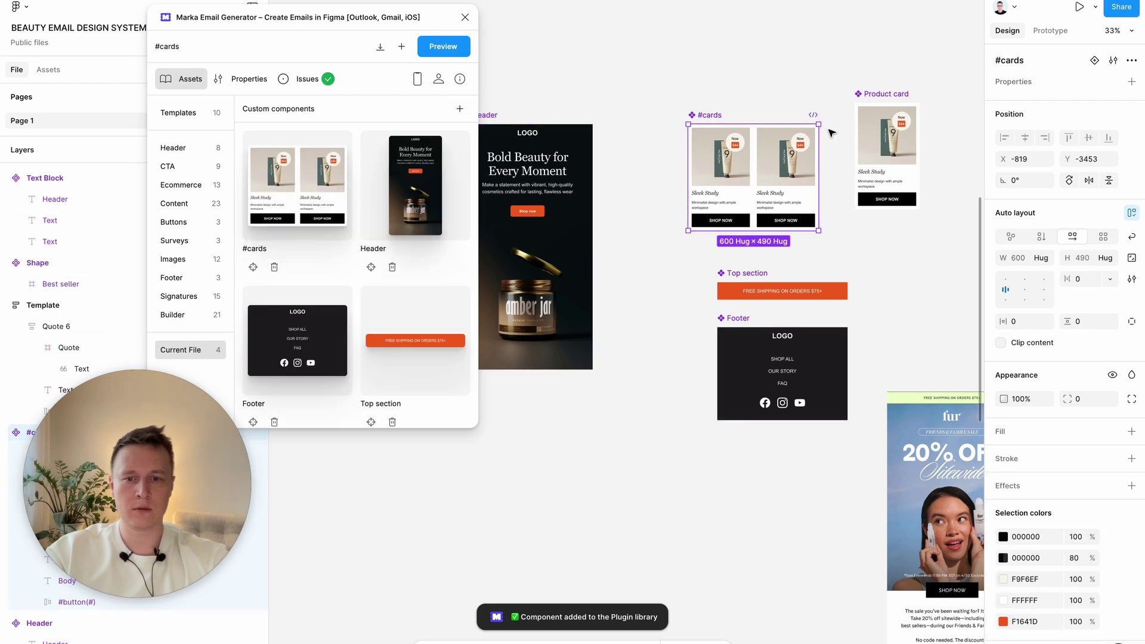
Add Frame 6, the Review component and the "Revamp your space with" Header to the plugin's custom components.
scroll(862, 153, "right", 5)
left_click(834, 202)
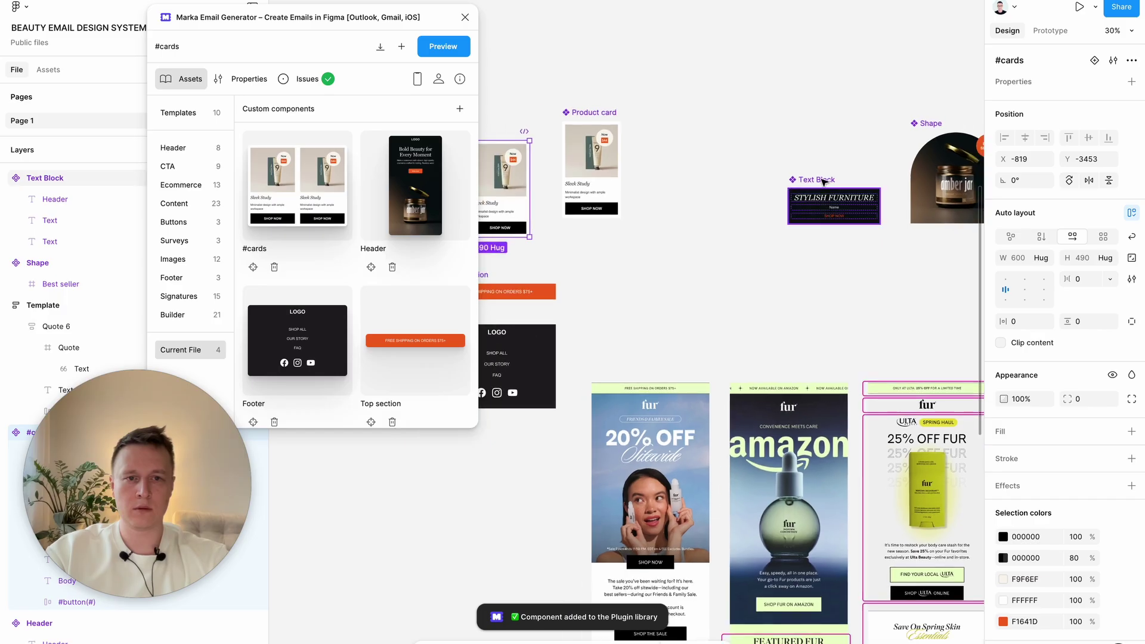
scroll(889, 167, "right", 5)
left_click(929, 102)
scroll(578, 102, "right", 4)
scroll(679, 150, "right", 5)
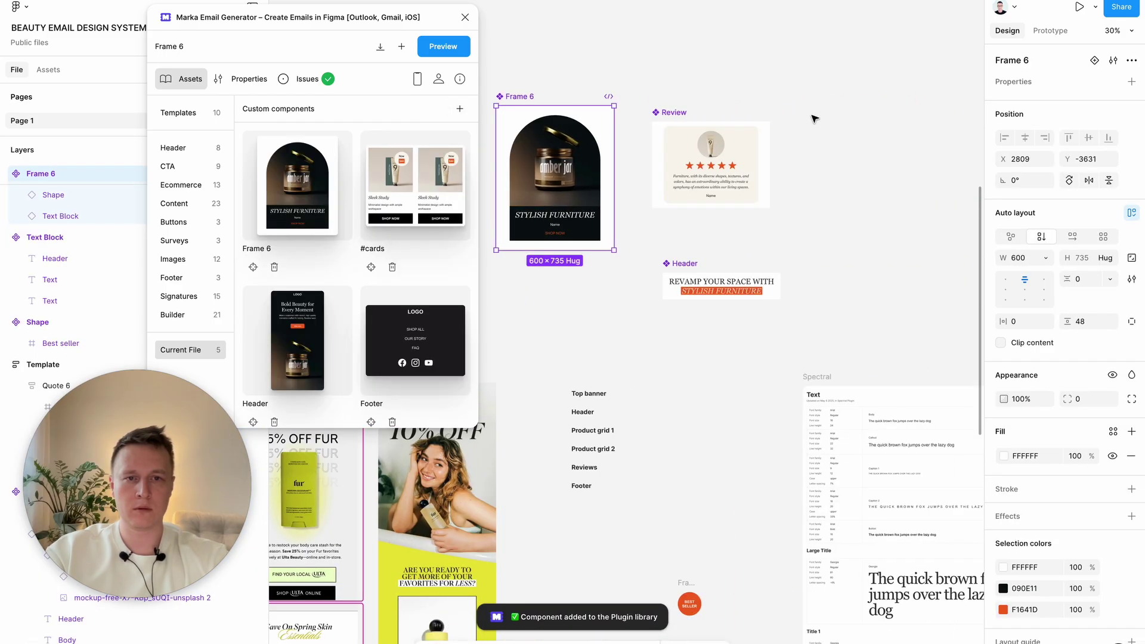
left_click(668, 112)
left_click(461, 109)
left_click(683, 263)
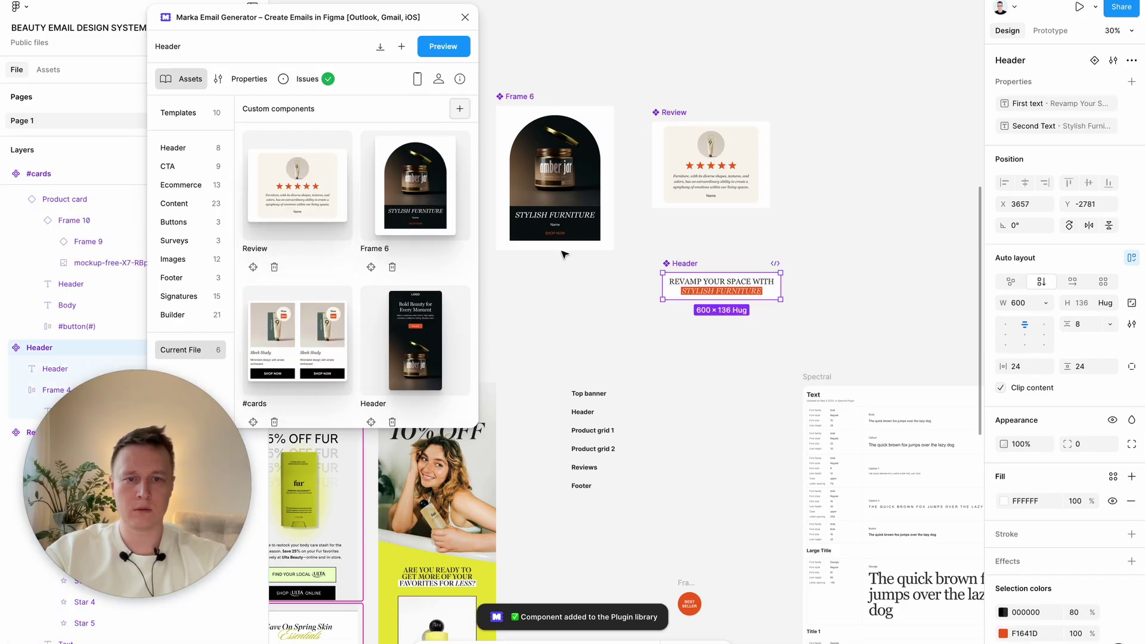
left_click(460, 108)
Create a new blank 600 px wide email template on an empty area of the canvas with the plugin.
scroll(726, 416, "down", 2)
scroll(726, 416, "down", 4)
scroll(725, 416, "up", 2)
scroll(725, 416, "left", 8)
scroll(726, 416, "down", 5)
scroll(725, 415, "up", 3)
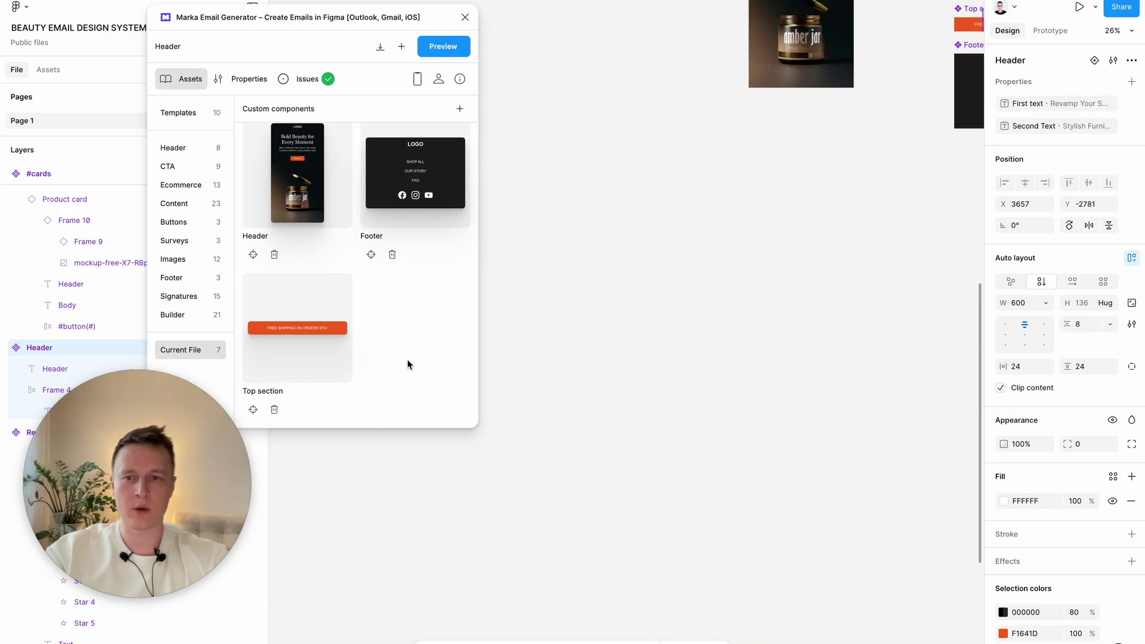
scroll(409, 320, "up", 4)
scroll(756, 376, "left", 2)
scroll(756, 376, "up", 1)
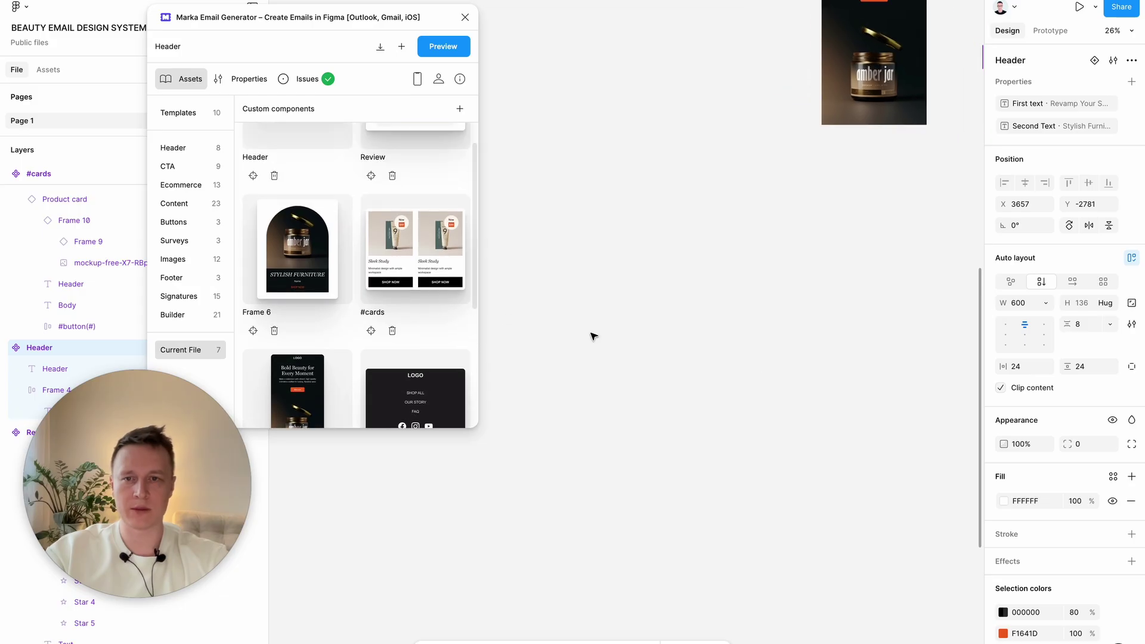
scroll(387, 271, "up", 1)
scroll(387, 271, "up", 2)
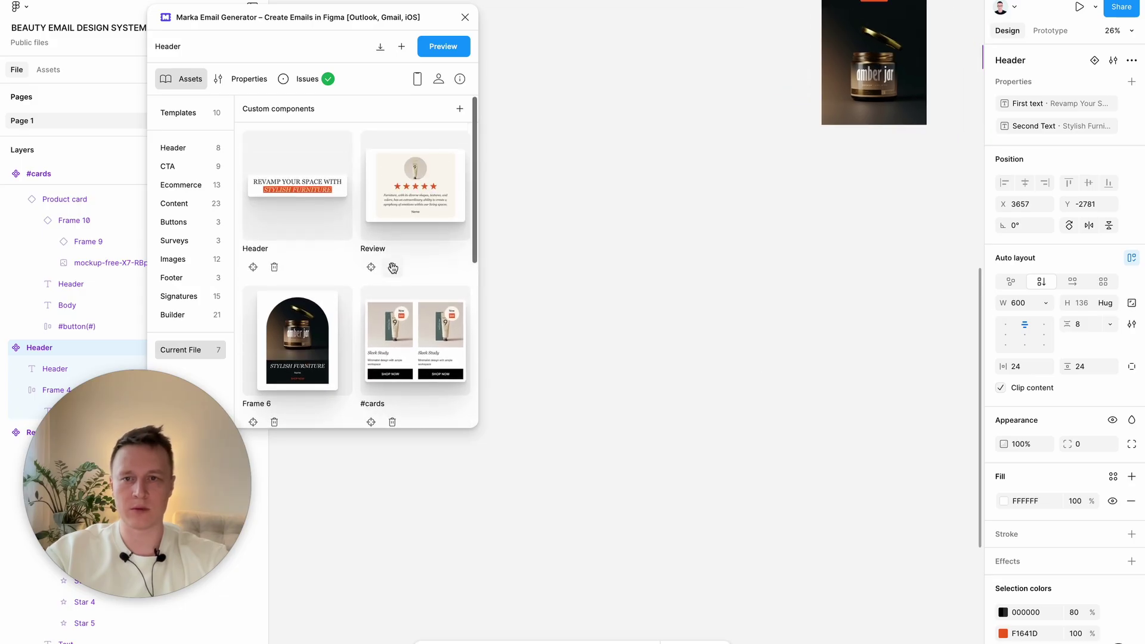
left_click(402, 48)
left_click(746, 345)
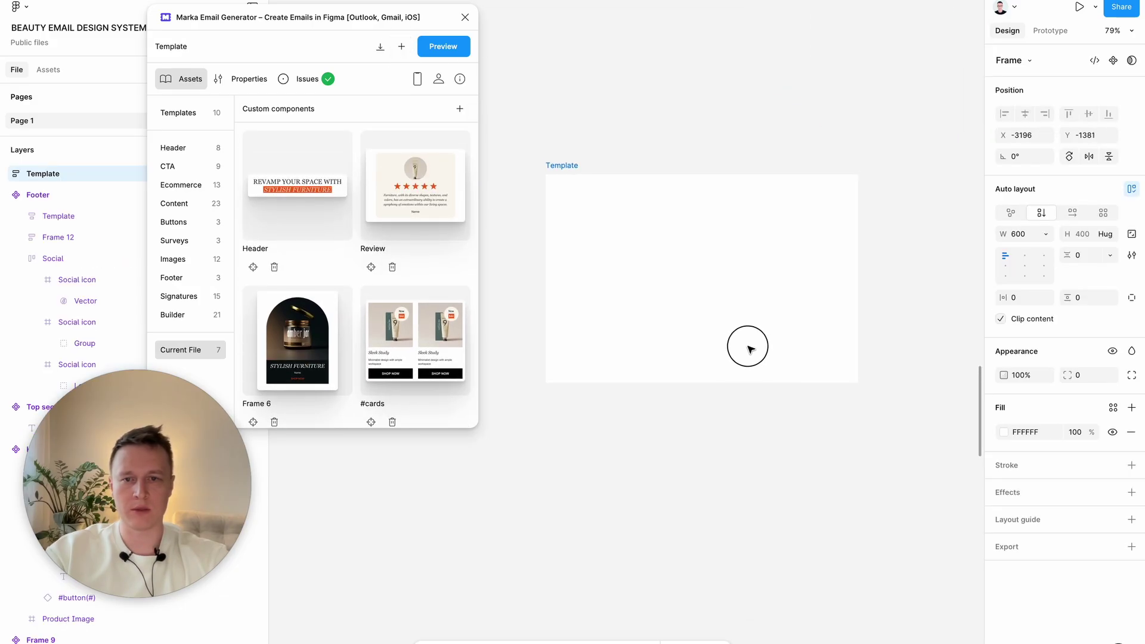
Insert the Top section banner and the dark hero Header from the custom components into the new template.
scroll(418, 268, "down", 5)
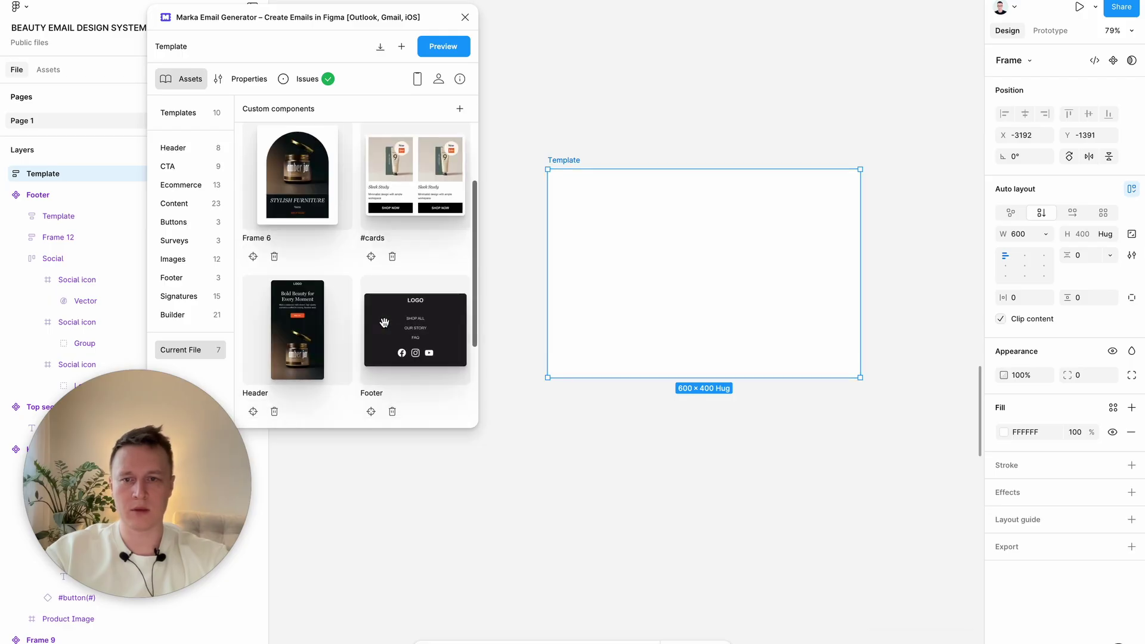
left_click_drag(332, 318, 736, 288)
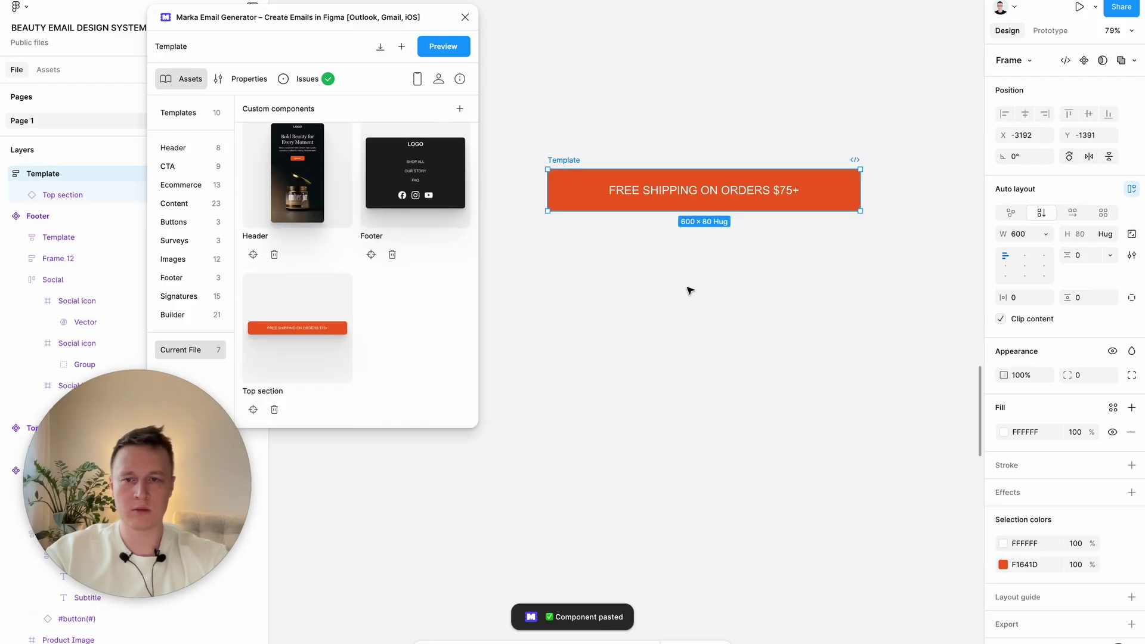
scroll(310, 258, "up", 1)
left_click_drag(298, 227, 675, 194)
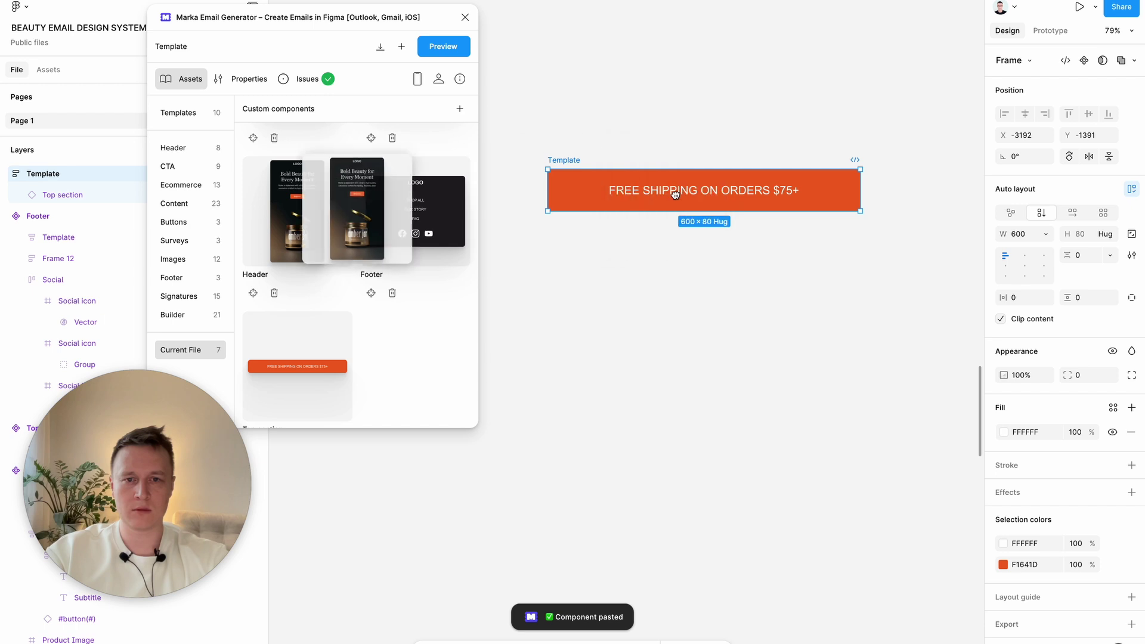
Insert the "Revamp your space with" Header and a #cards row below the hero section of the template.
scroll(397, 310, "up", 3)
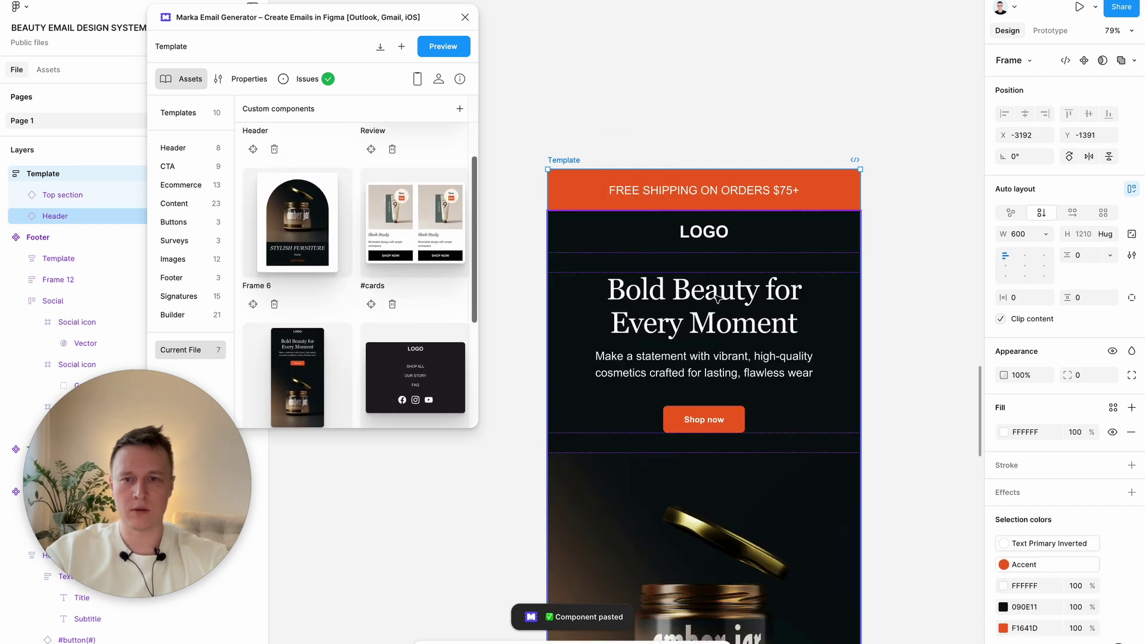
scroll(719, 299, "down", 4)
scroll(717, 298, "down", 3)
scroll(403, 280, "up", 4)
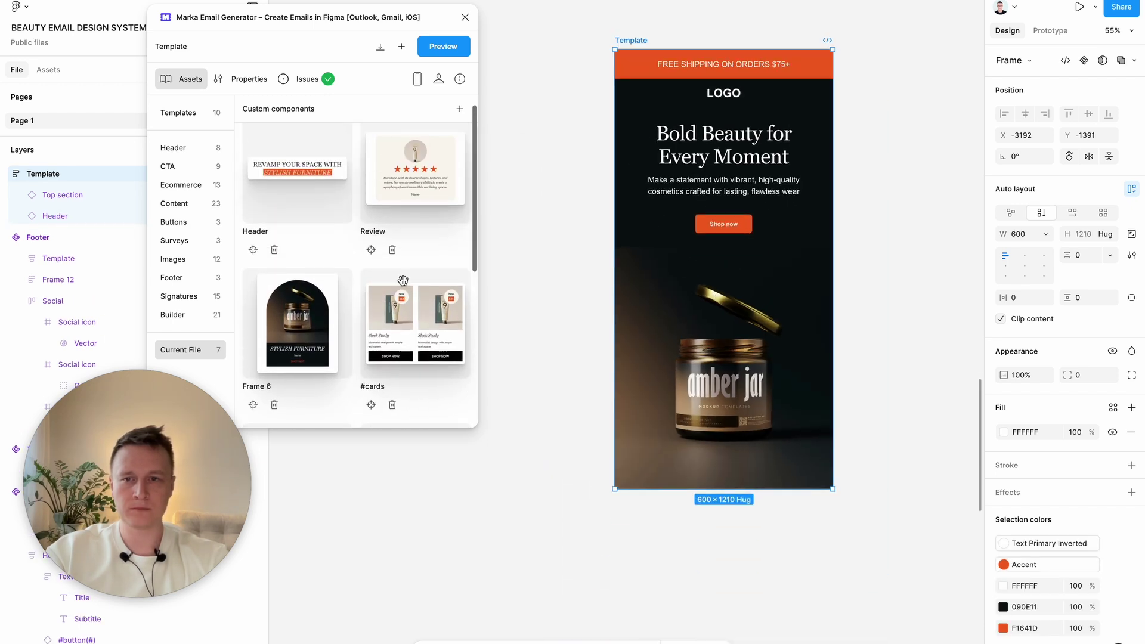
left_click_drag(298, 191, 716, 232)
scroll(693, 406, "down", 1)
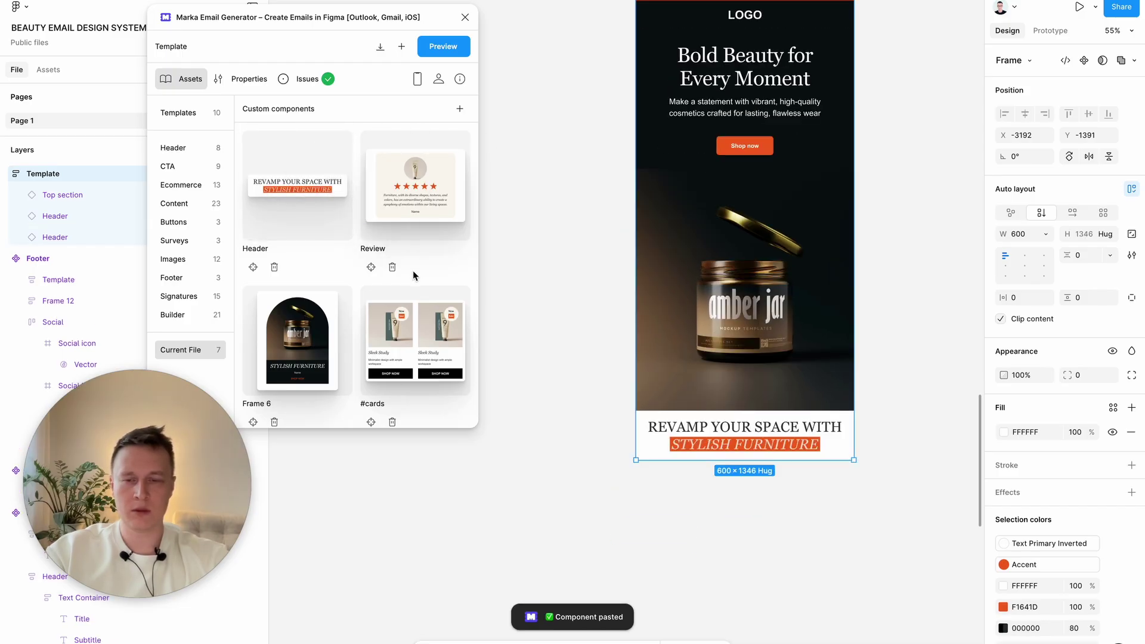
left_click_drag(416, 344, 737, 309)
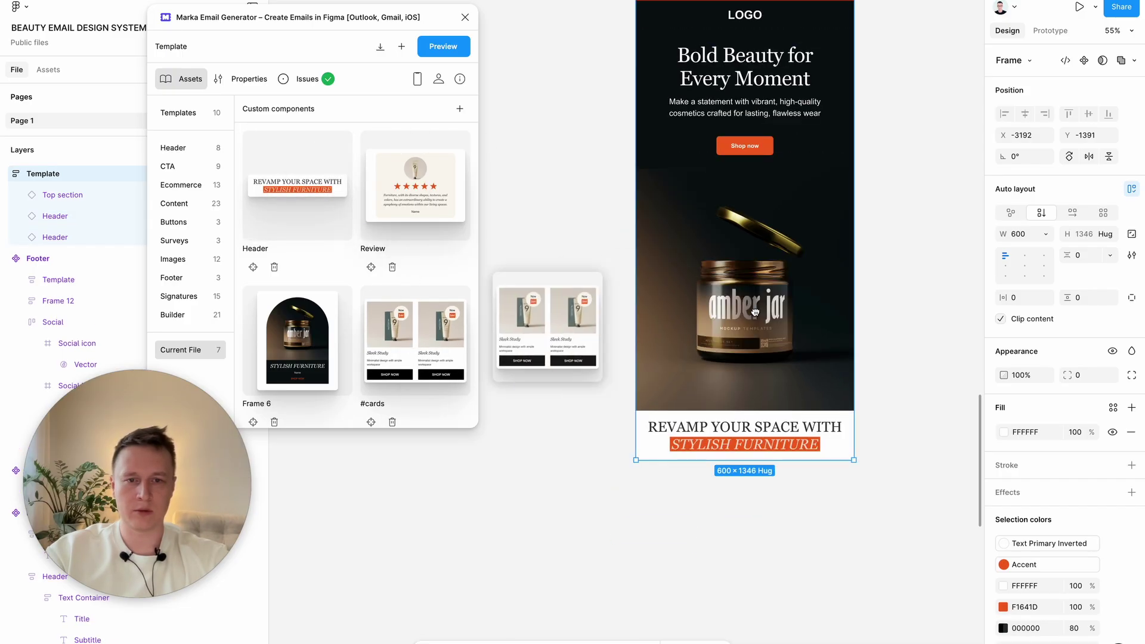
left_click_drag(435, 343, 710, 318)
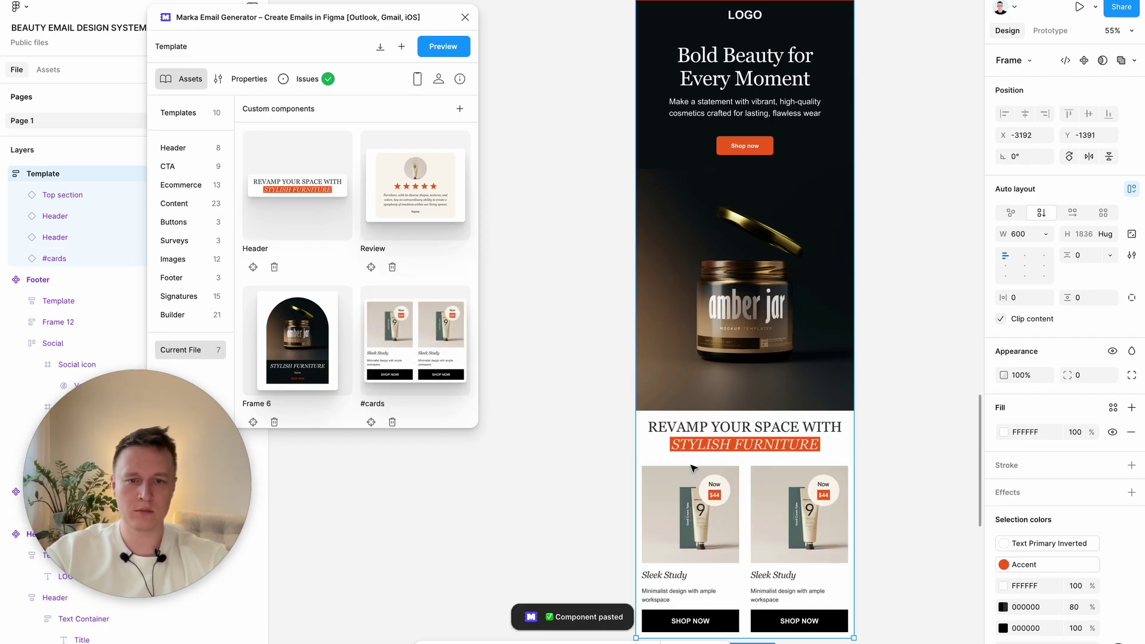
Insert a second #cards row and the Footer at the end of the template.
scroll(693, 467, "down", 4)
scroll(358, 358, "down", 5)
left_click_drag(401, 191, 751, 293)
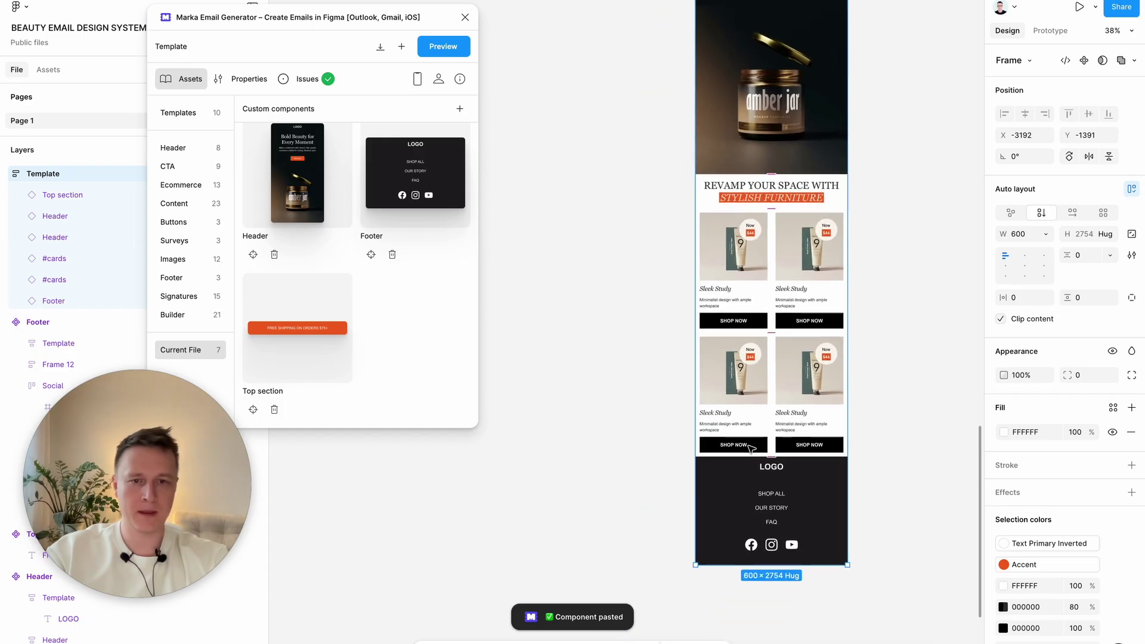
Examine the assembled template's sections and the spacing around the heading, product cards and footer.
scroll(751, 450, "down", 2)
scroll(591, 275, "down", 3)
scroll(638, 232, "up", 3)
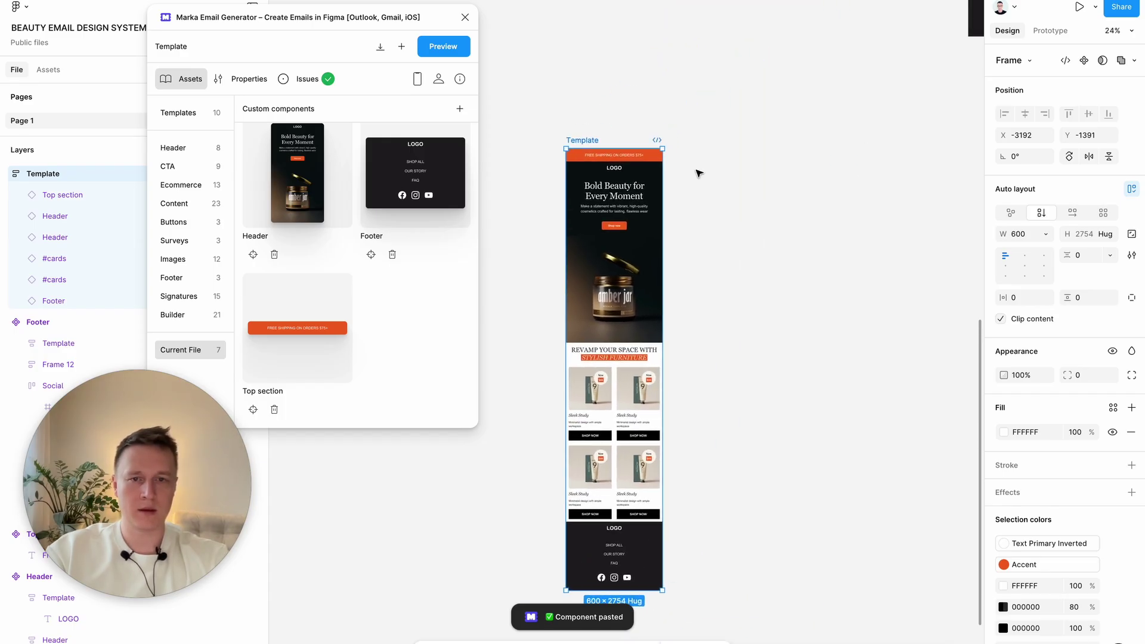
scroll(656, 358, "up", 4)
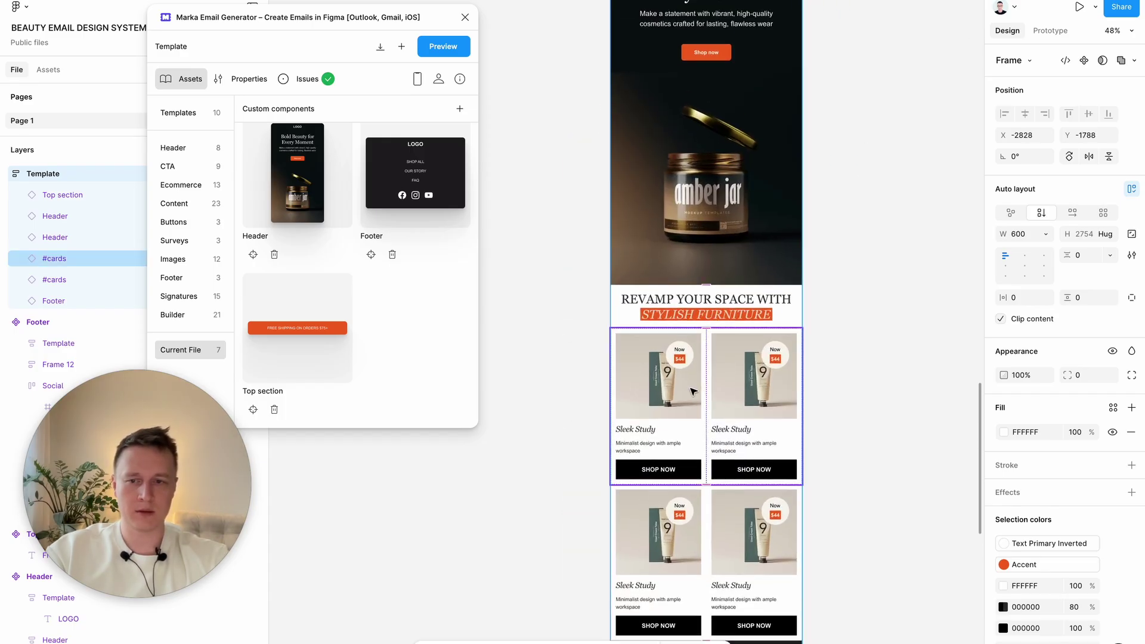
scroll(693, 390, "down", 2)
scroll(694, 390, "right", 2)
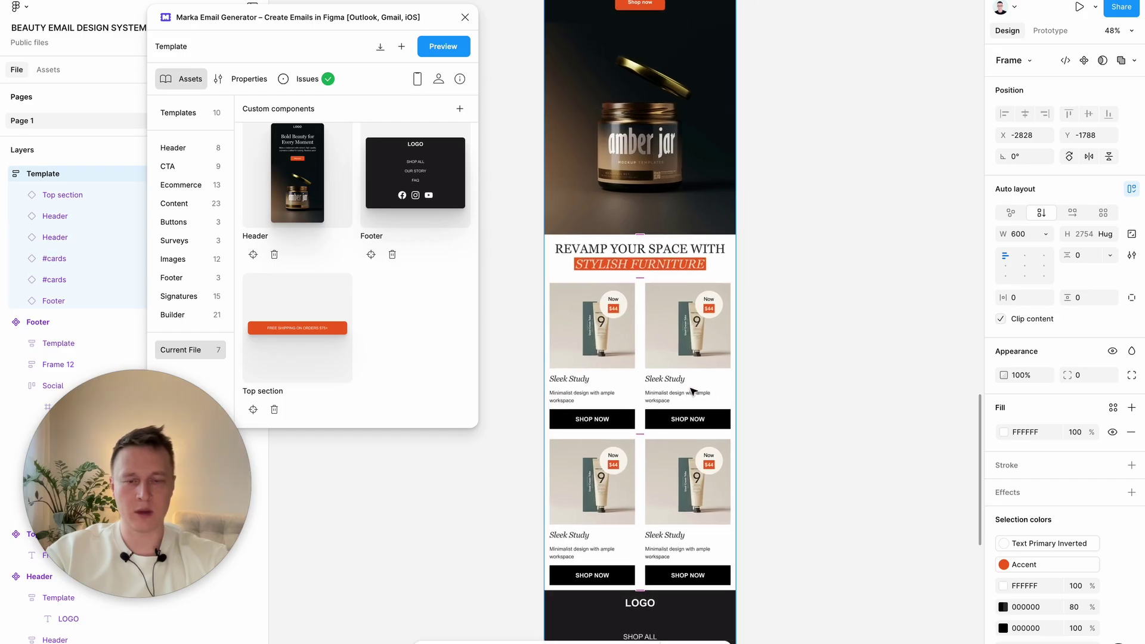
scroll(692, 391, "down", 2)
scroll(692, 391, "up", 1)
scroll(692, 391, "down", 2)
scroll(748, 160, "up", 2)
scroll(597, 310, "down", 2)
scroll(596, 311, "left", 1)
scroll(597, 310, "down", 1)
scroll(597, 310, "left", 1)
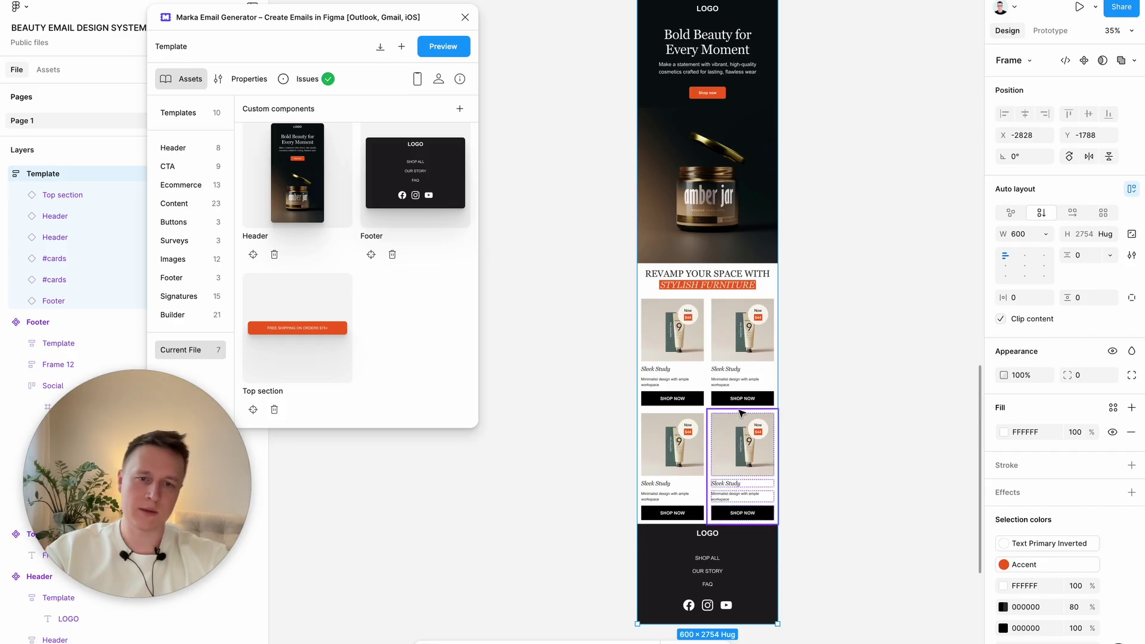
scroll(738, 389, "up", 2)
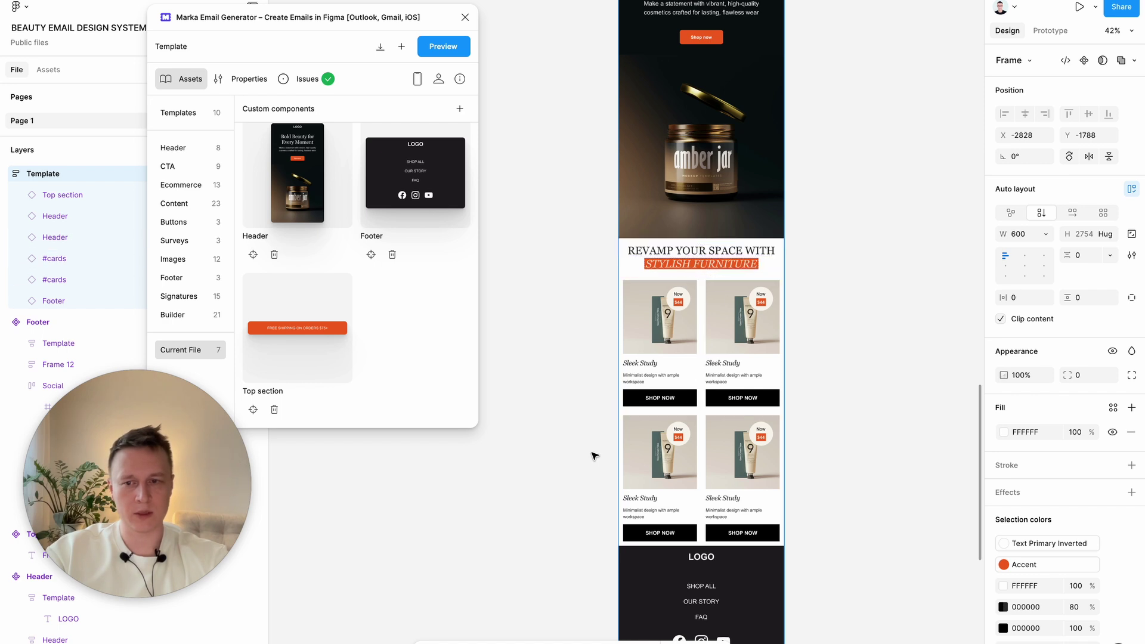
Wrap the "Revamp your space with" heading and both #cards rows in a vertical auto layout frame with a gap of 16.
left_click_drag(573, 467, 868, 268)
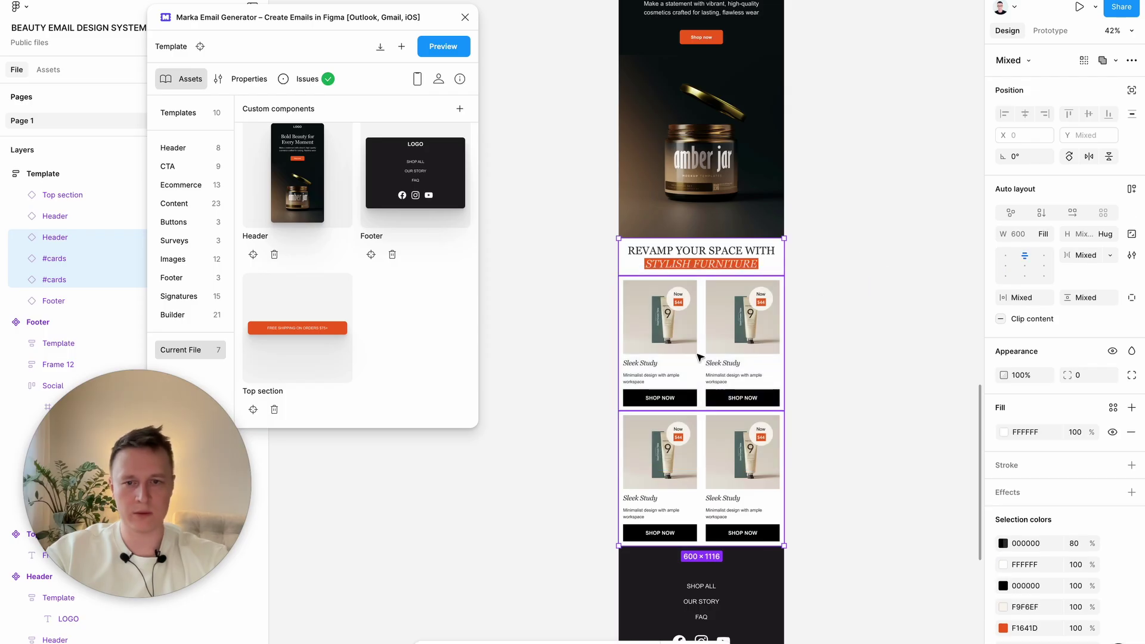
left_click_drag(558, 469, 828, 272)
key("shift+a")
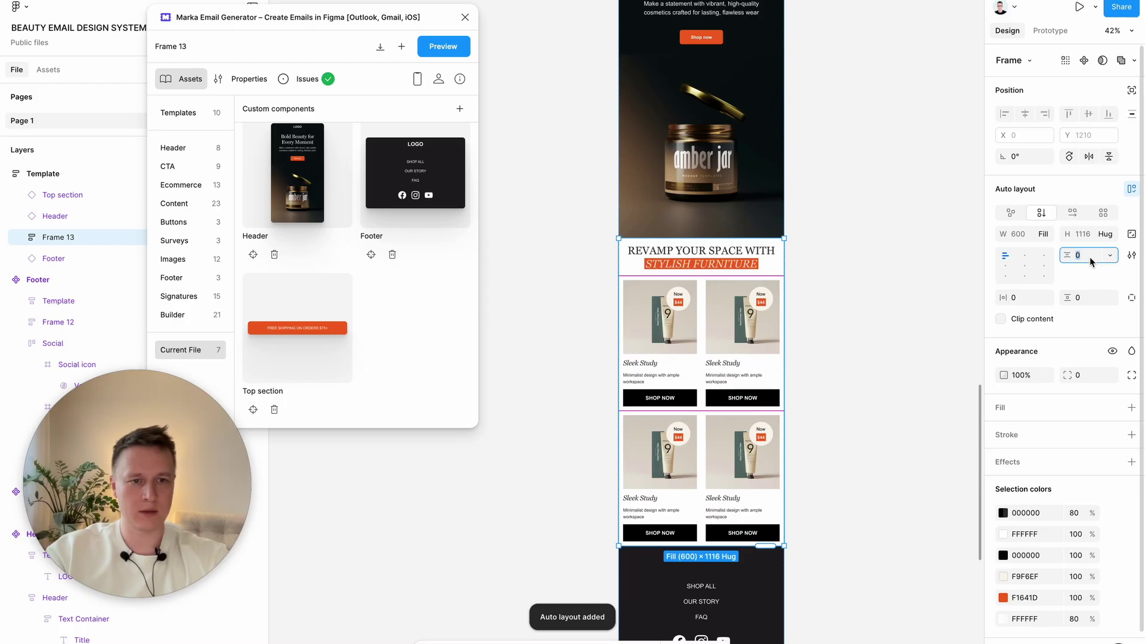
type("16")
key("Return")
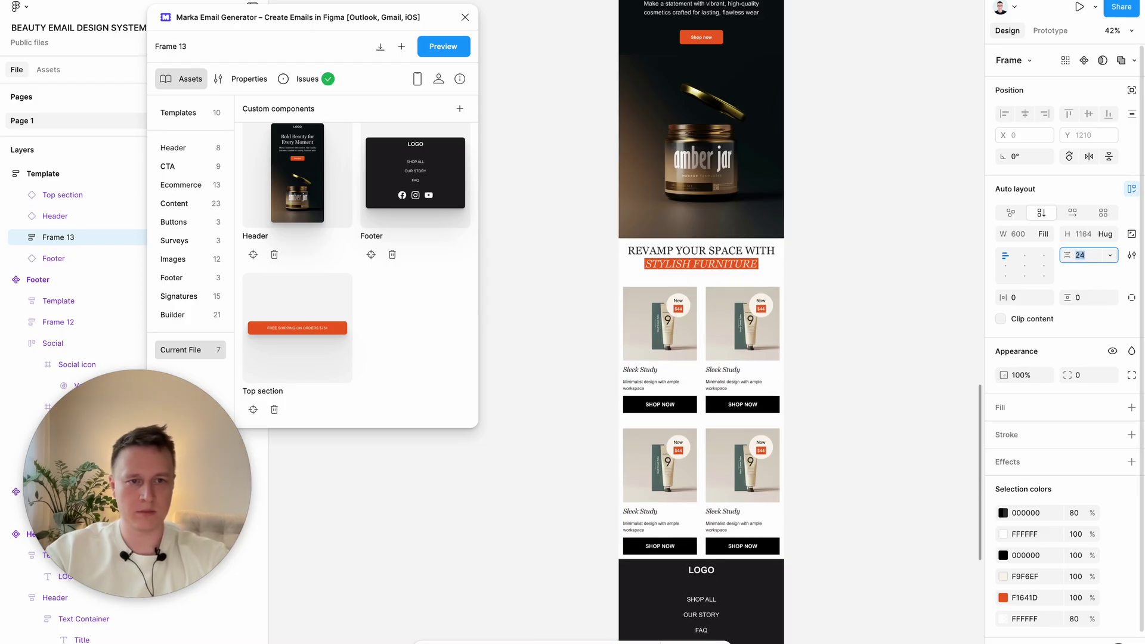
Set the vertical padding of the frame around the heading and card rows to 56 and check the template's spacing.
left_click(1091, 298)
type("56")
key("Return")
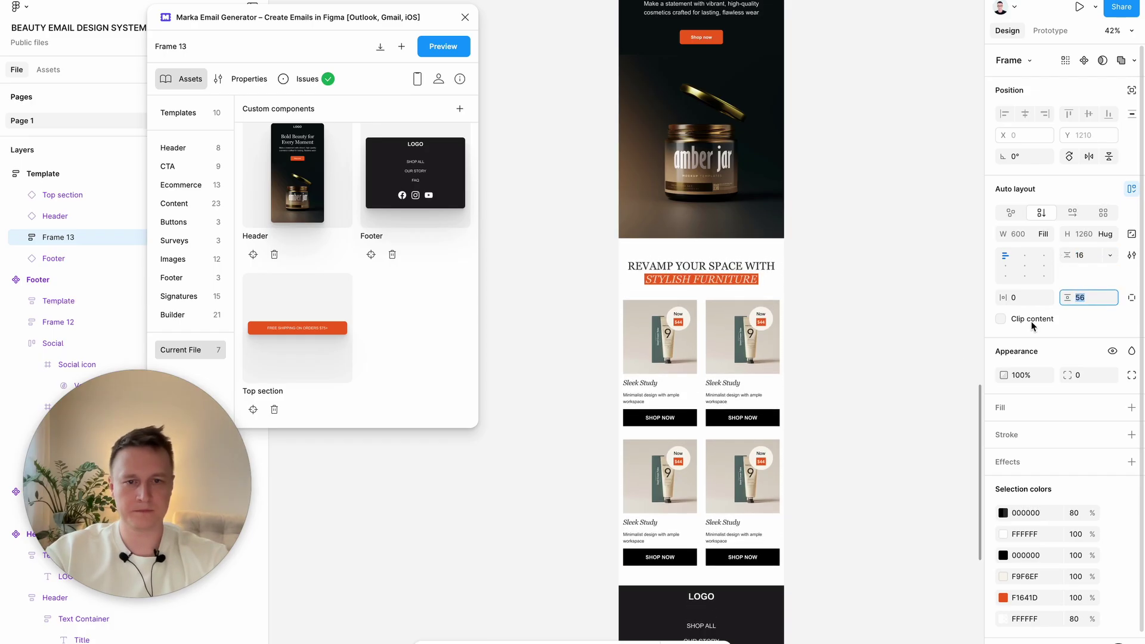
left_click(916, 371)
scroll(916, 370, "up", 3)
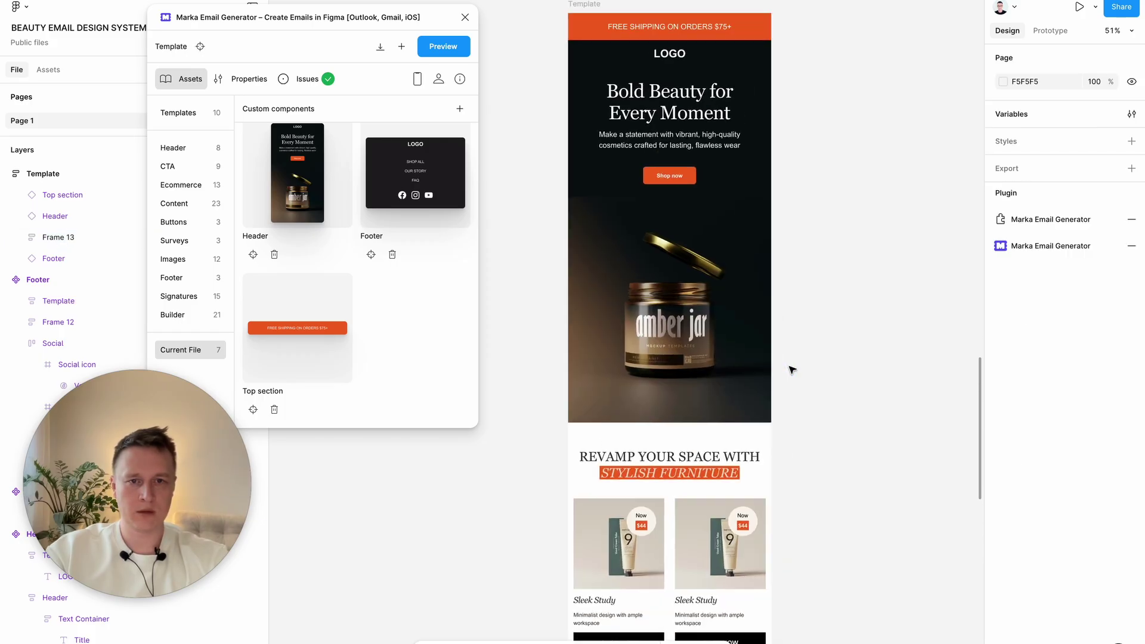
scroll(793, 370, "down", 2)
scroll(792, 370, "down", 10)
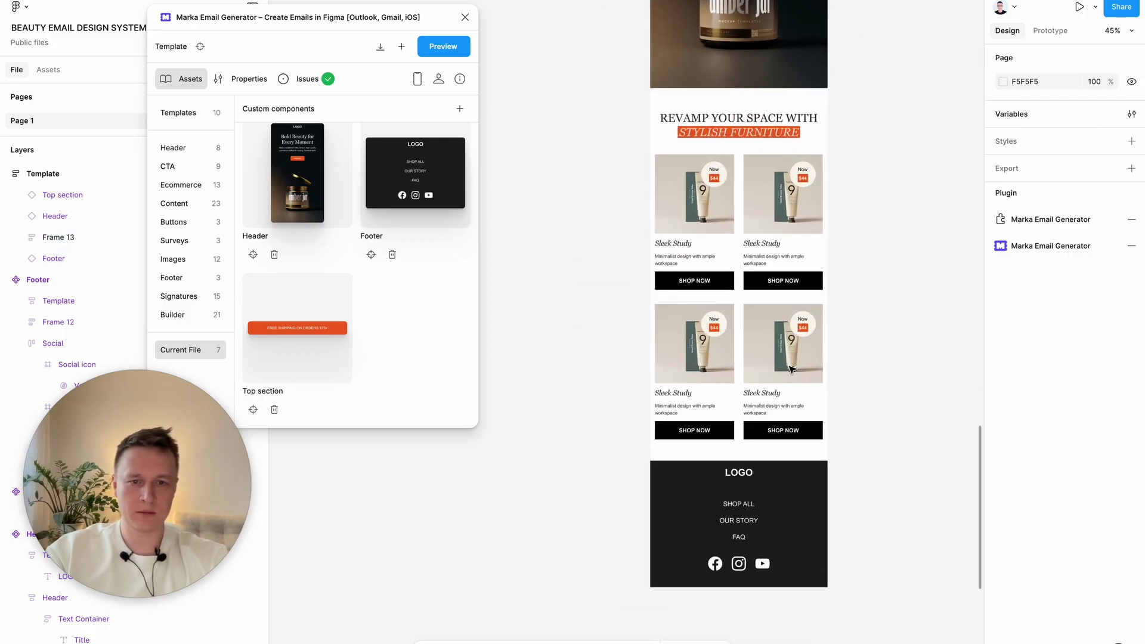